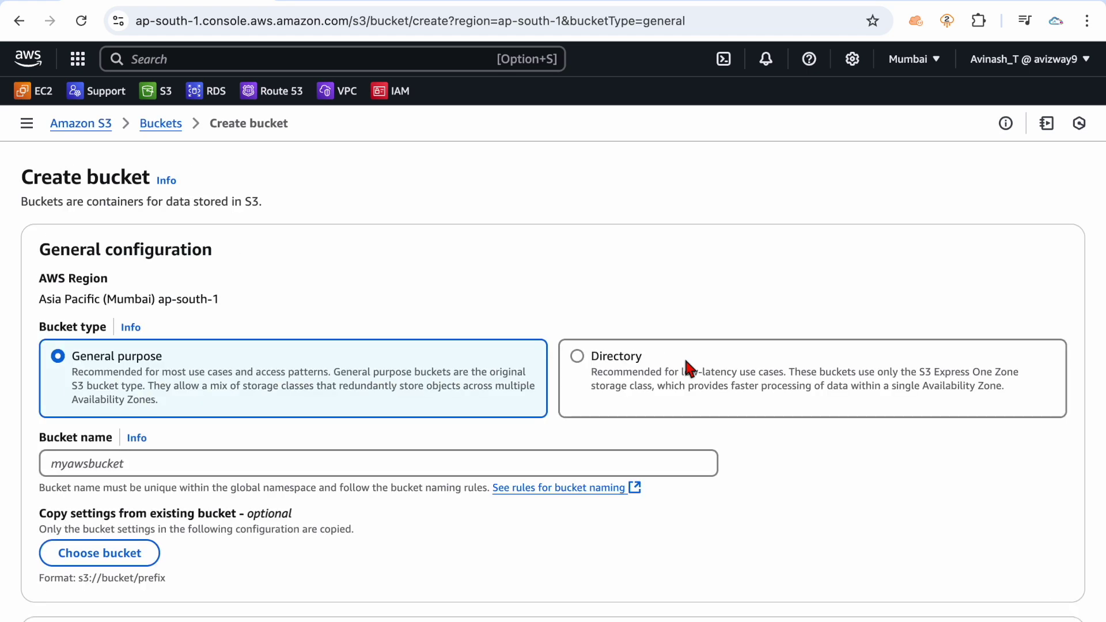
# Step: Name the new general purpose bucket "sftp.transfer." followed by the owner's first name
pyautogui.moveTo(79, 358); pyautogui.dragTo(299, 401)
pyautogui.click(296, 399)
pyautogui.scroll(-1, 296, 399)
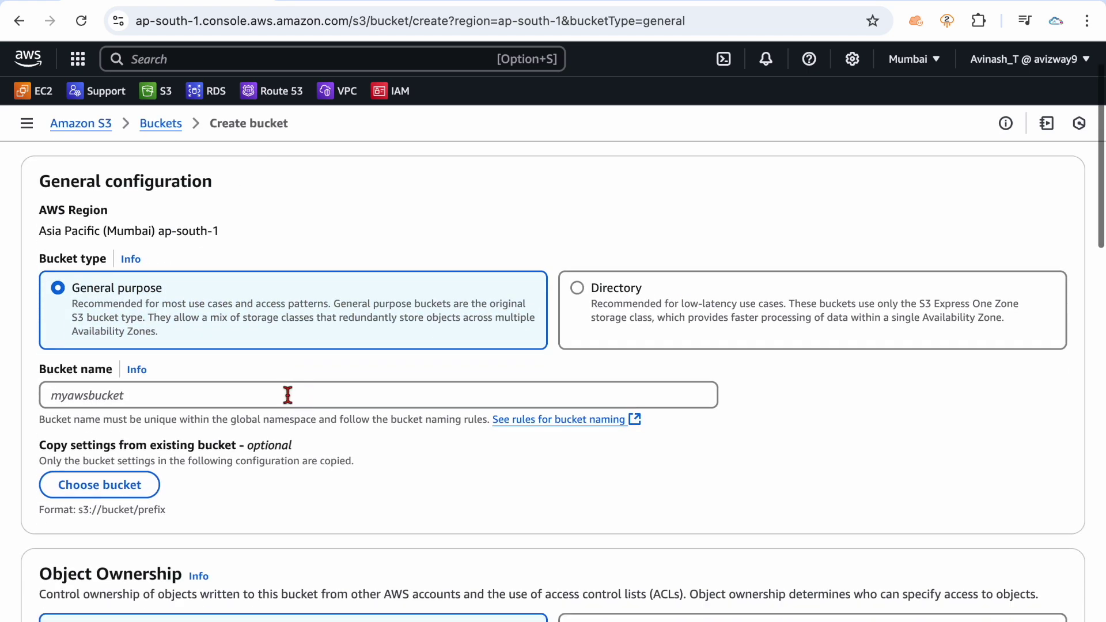
pyautogui.click(288, 395)
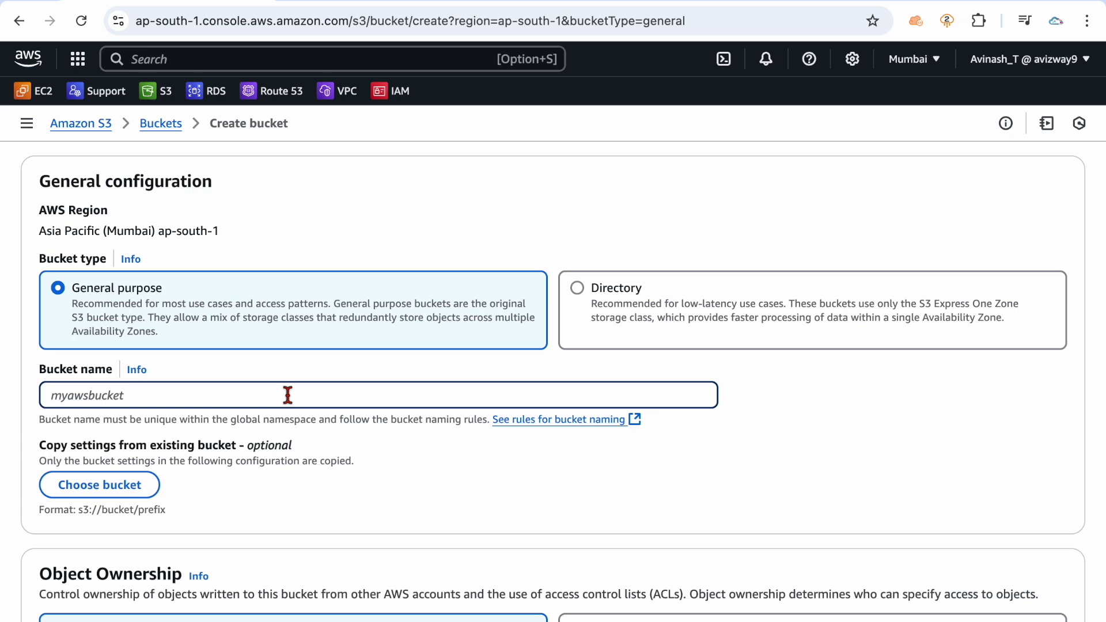
pyautogui.write('sftp.transfer.demo')
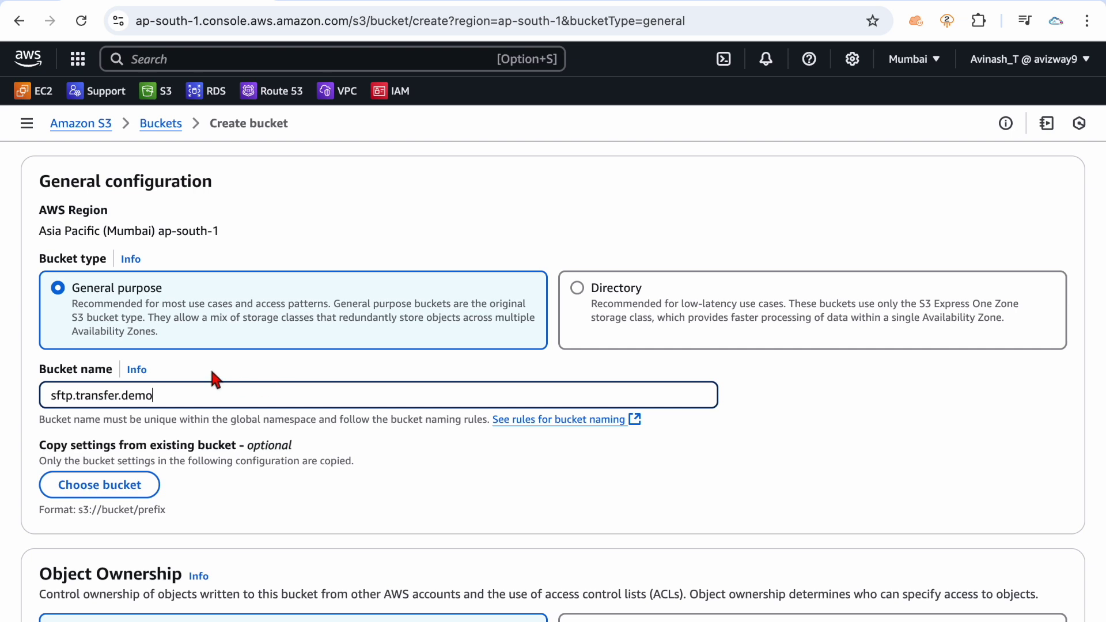
pyautogui.press('BackSpace')
pyautogui.press('BackSpace')
pyautogui.press('BackSpace')
pyautogui.press('BackSpace')
pyautogui.write('avinash')
pyautogui.click(803, 413)
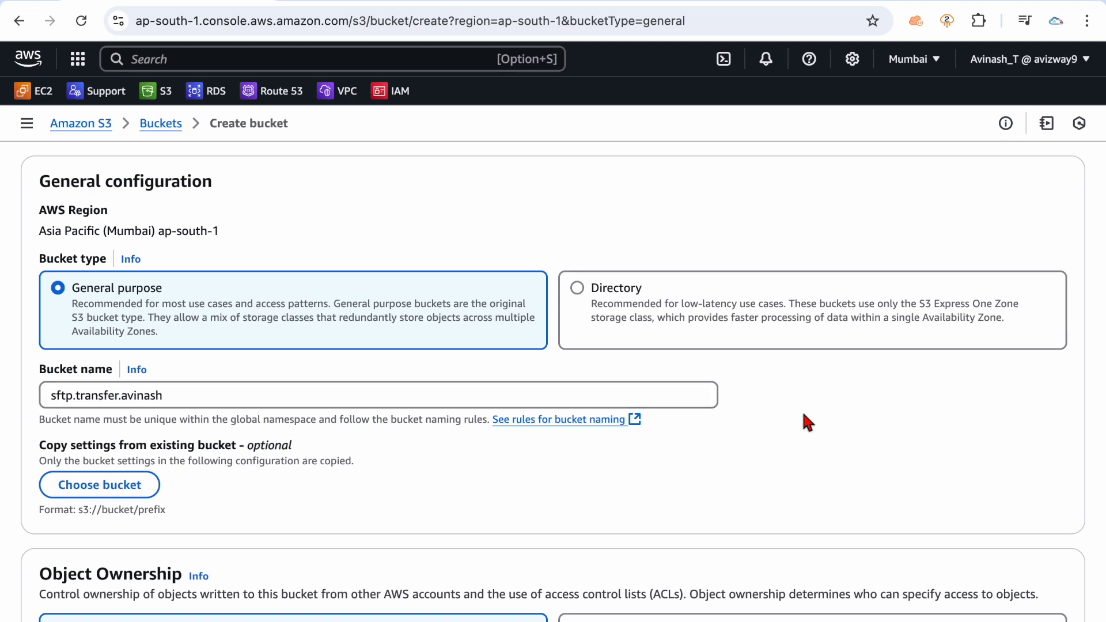
# Step: Create the bucket with the default ownership, public access and encryption settings, and open its details
pyautogui.scroll(-7, 801, 410)
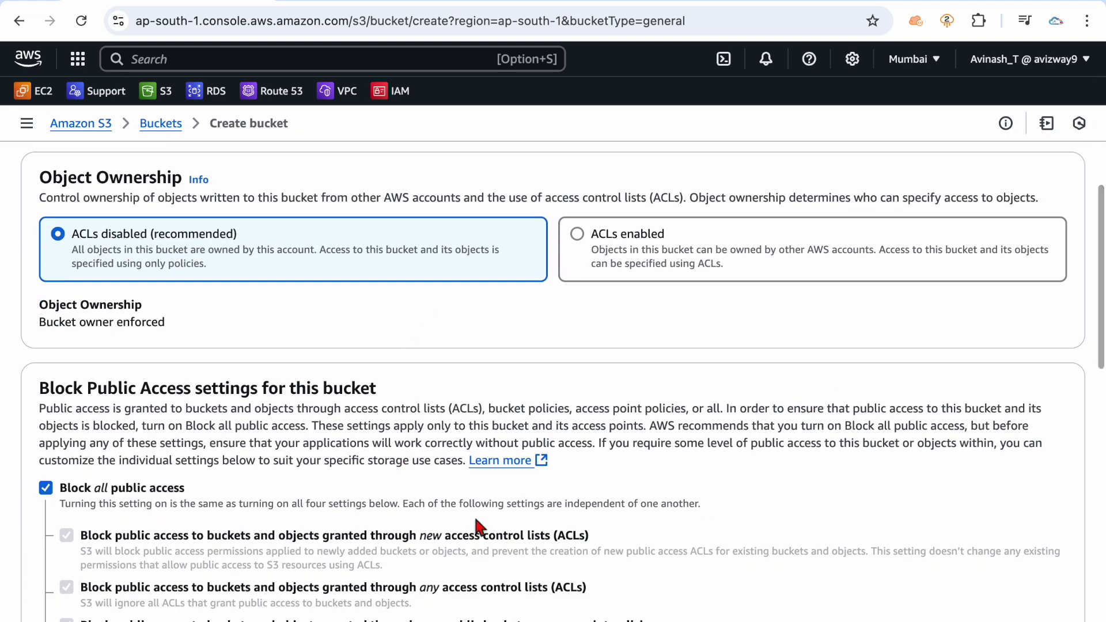
pyautogui.scroll(-15, 477, 525)
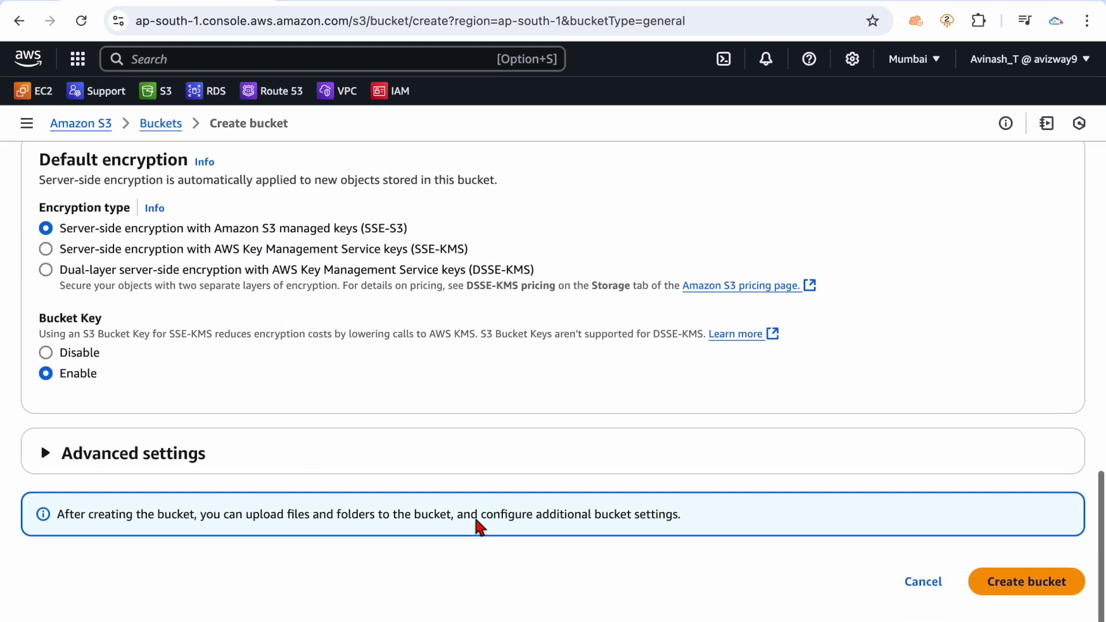
pyautogui.click(1012, 582)
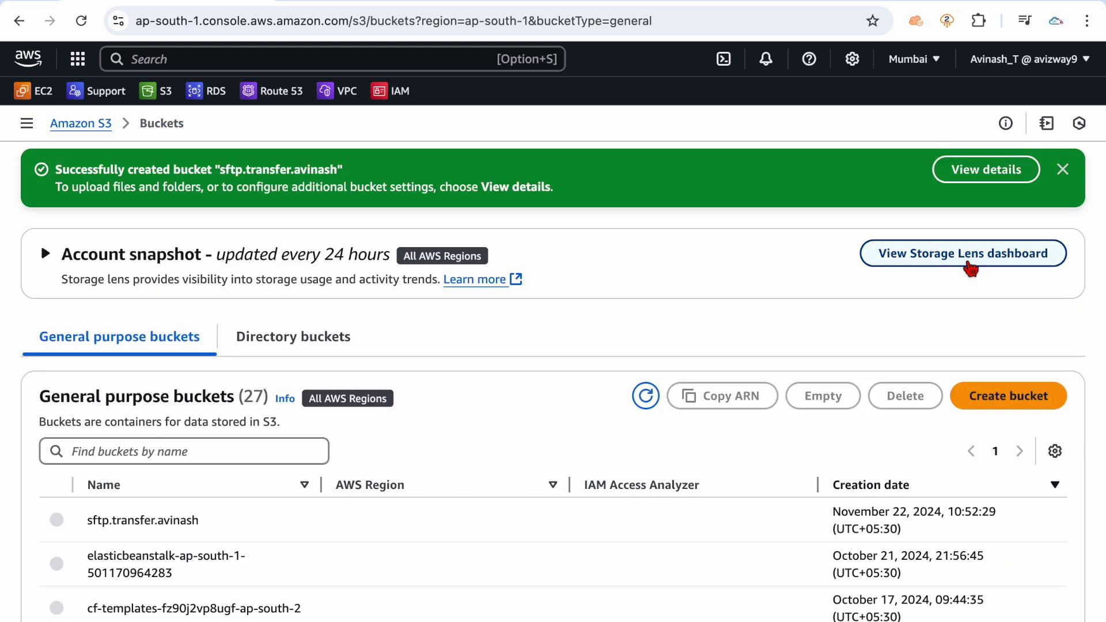
pyautogui.click(982, 172)
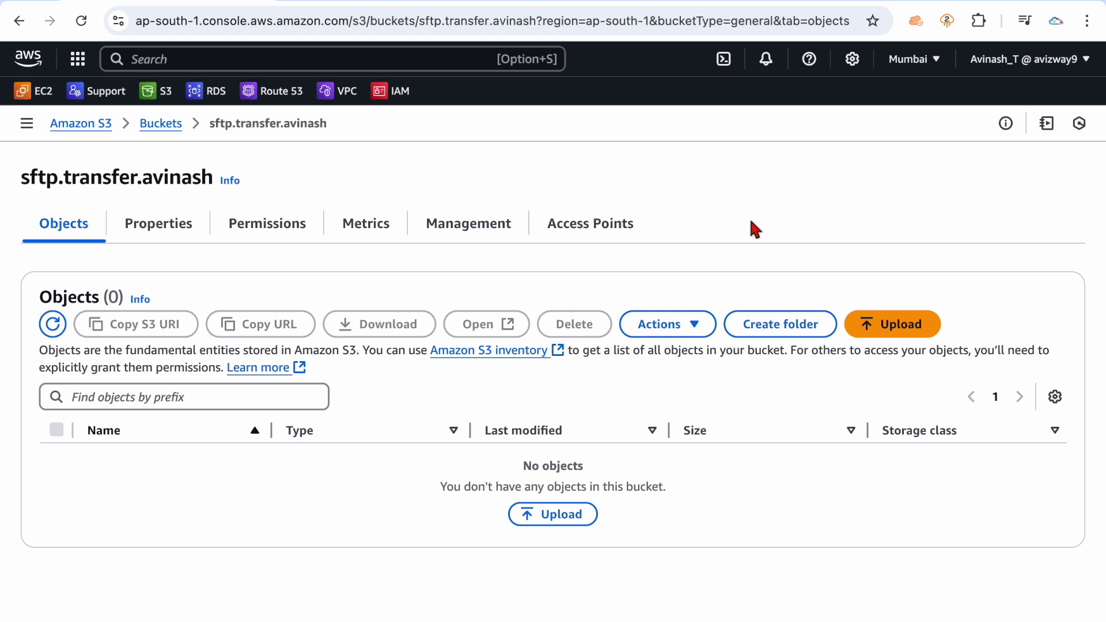
# Step: Examine the new bucket's object list and its name
pyautogui.moveTo(507, 455); pyautogui.dragTo(719, 512)
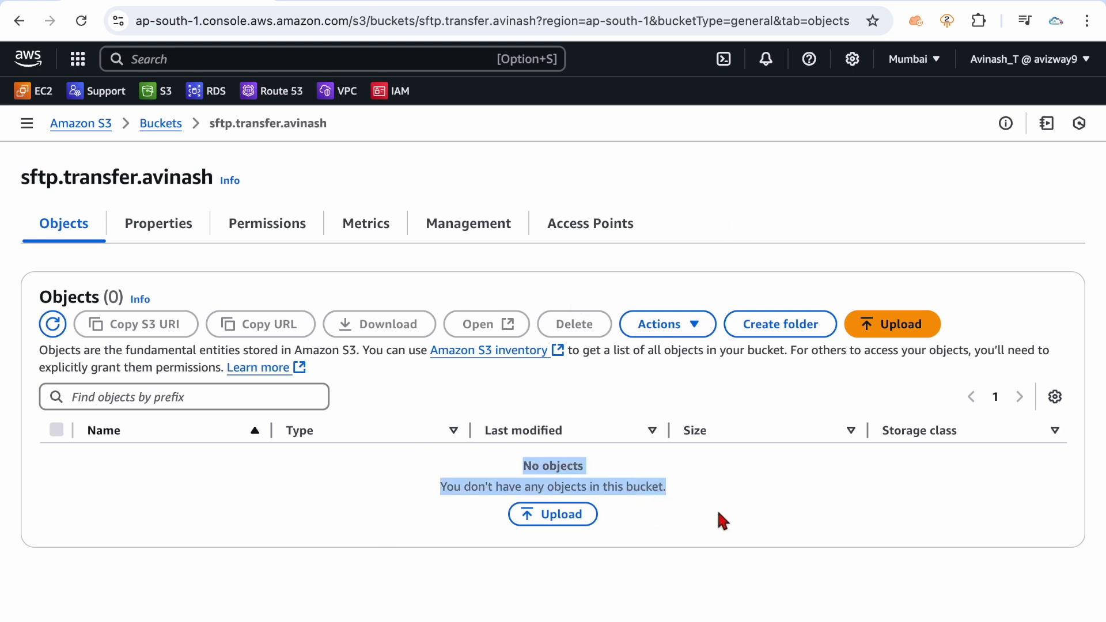
pyautogui.click(721, 513)
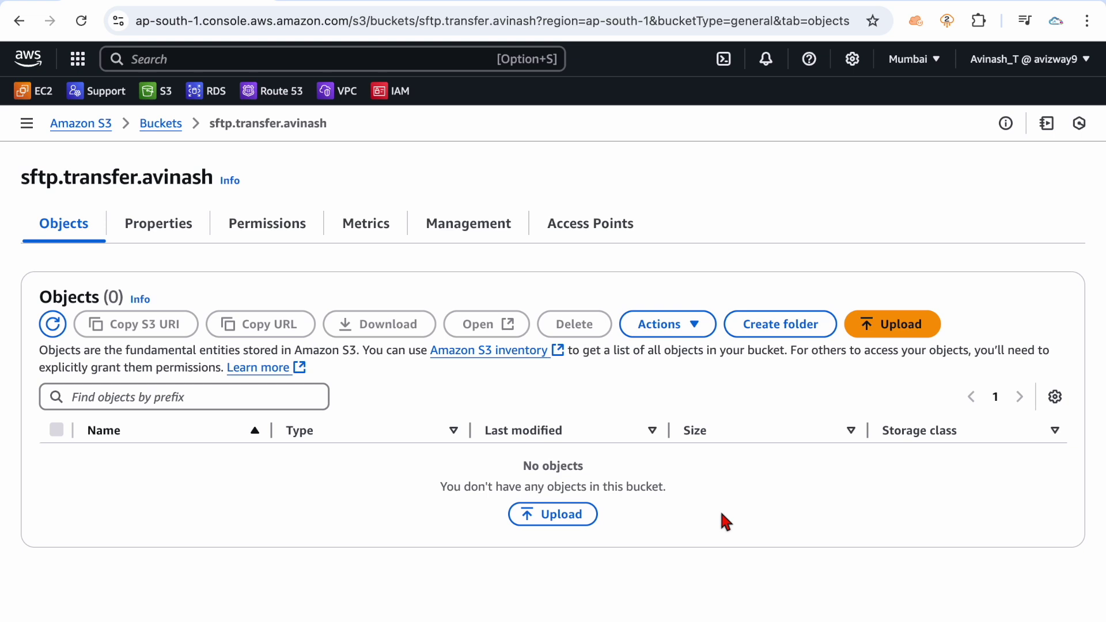
pyautogui.moveTo(510, 471); pyautogui.dragTo(707, 479)
pyautogui.click(686, 492)
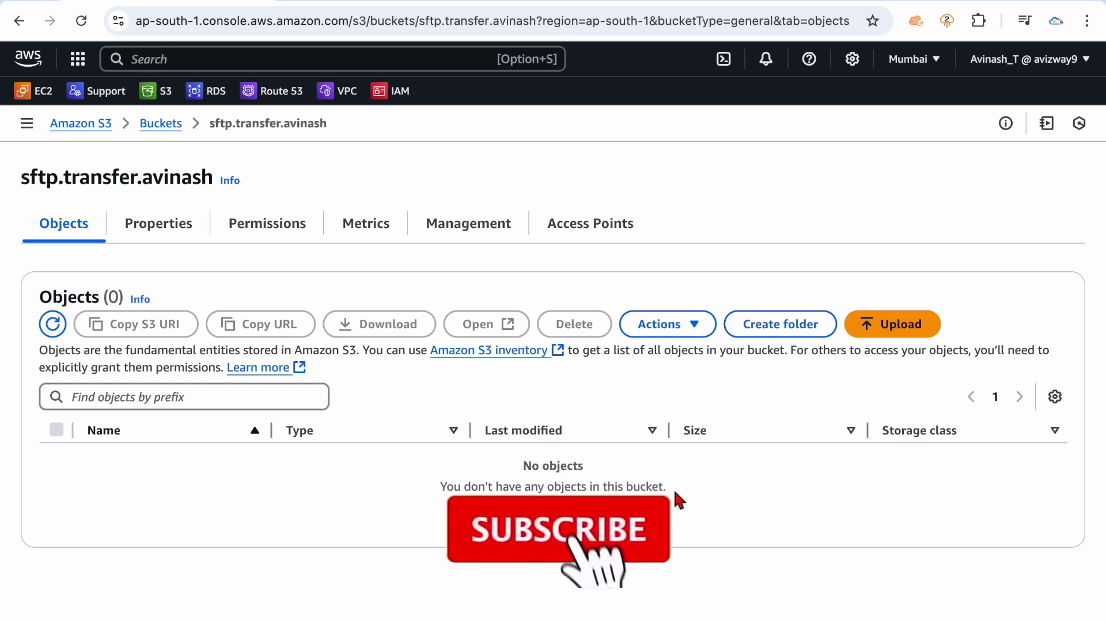
pyautogui.click(389, 90)
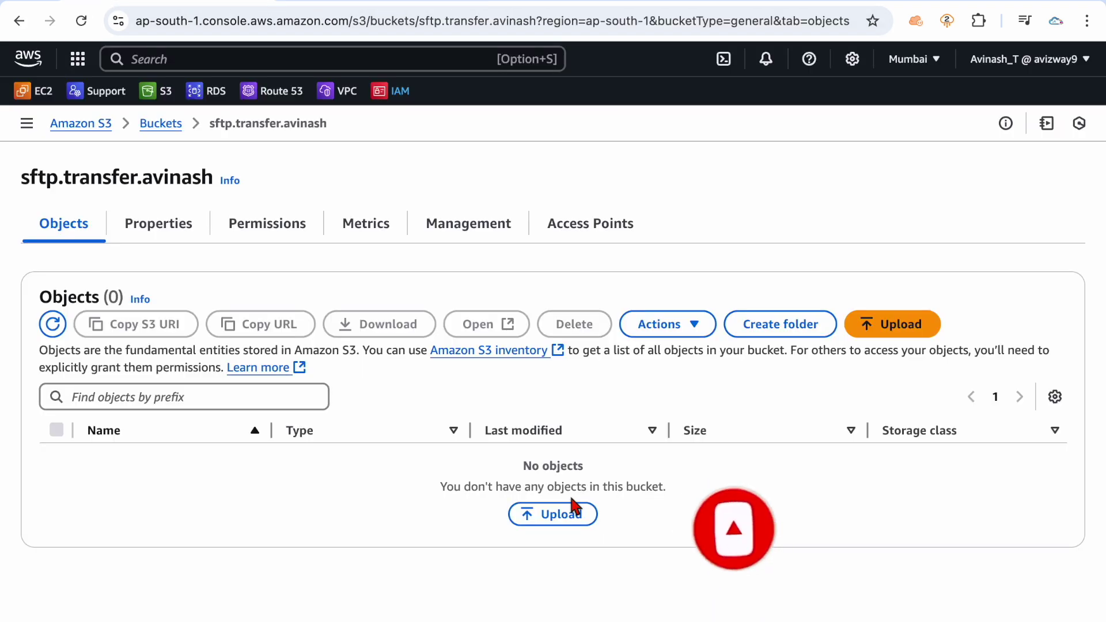
pyautogui.moveTo(487, 455); pyautogui.dragTo(461, 464)
pyautogui.click(716, 500)
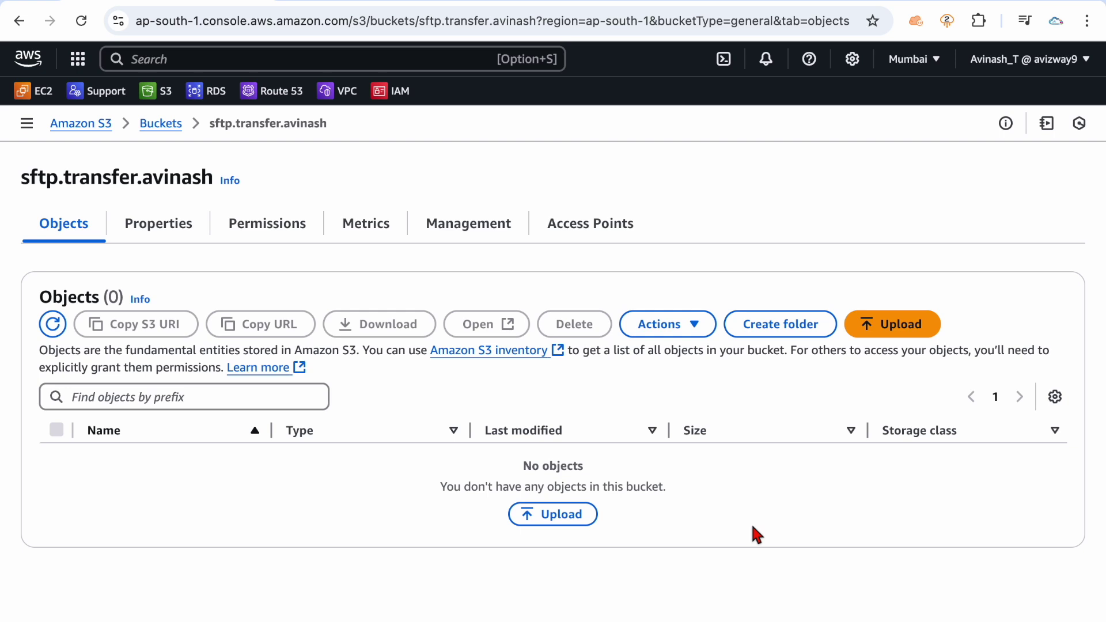
pyautogui.moveTo(18, 177); pyautogui.dragTo(176, 198)
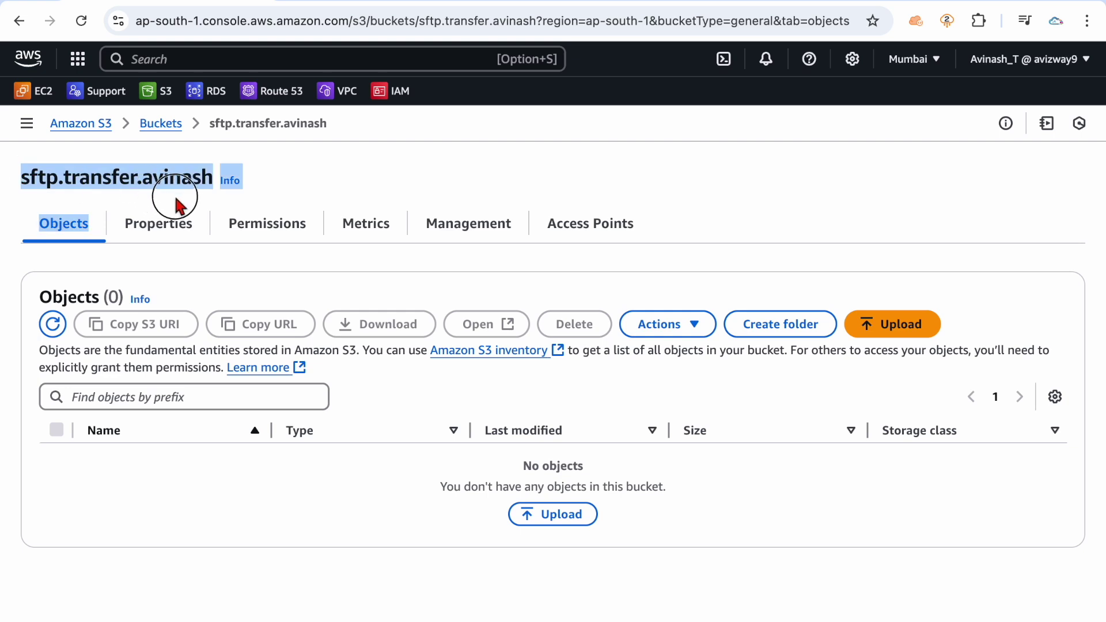
pyautogui.click(366, 182)
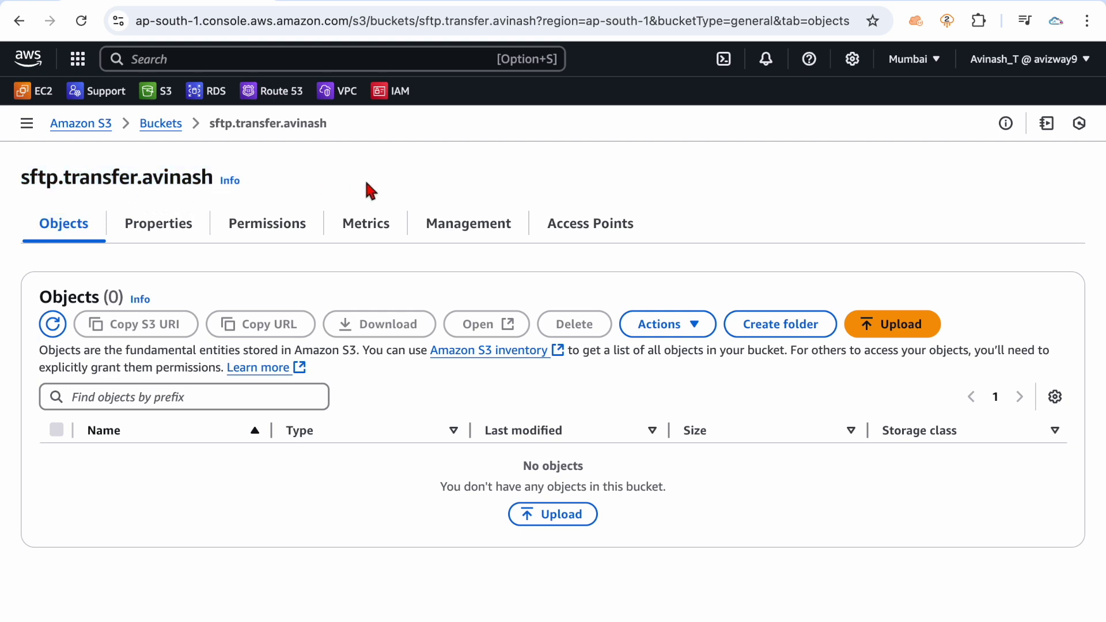
# Step: Search the console services for "transfer" and open AWS Transfer Family in a separate browser tab
pyautogui.click(337, 60)
pyautogui.write('trans')
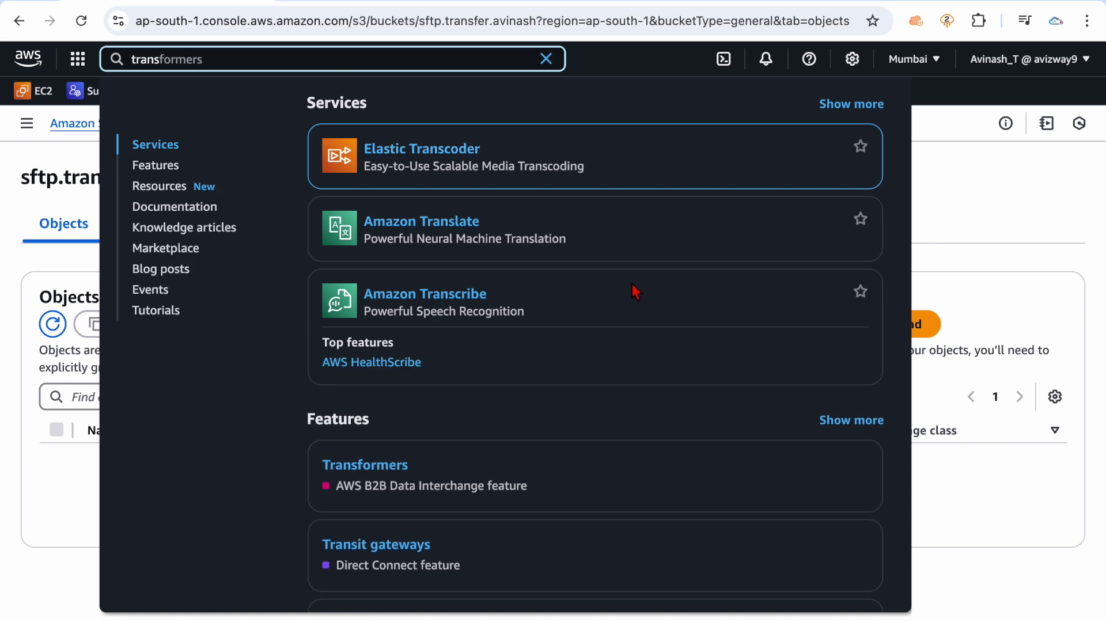
pyautogui.write('fer')
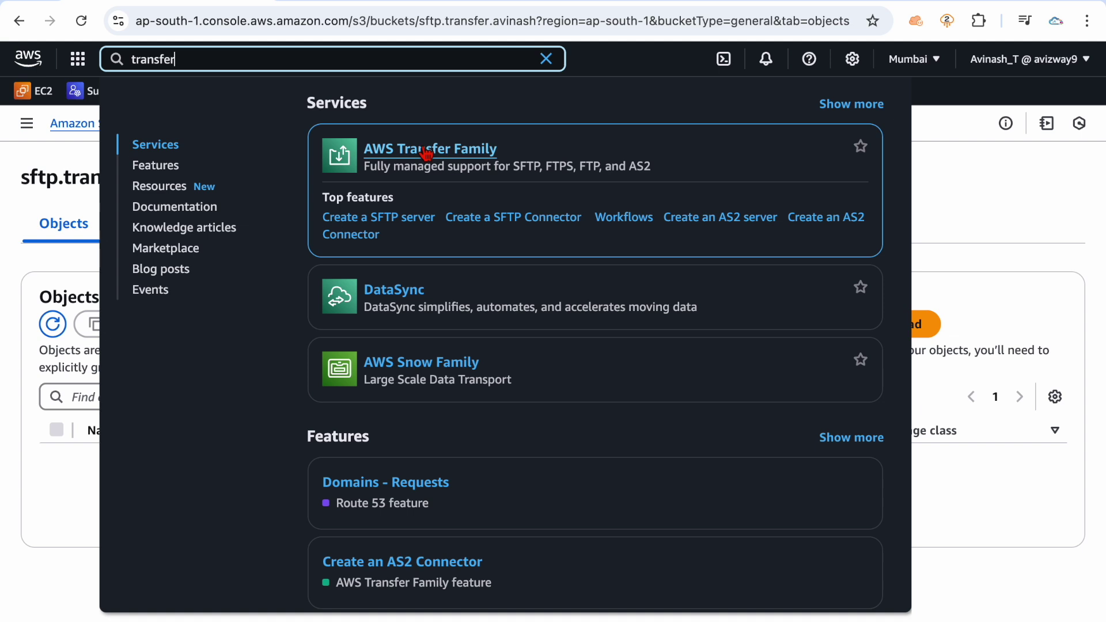
pyautogui.click(427, 151)
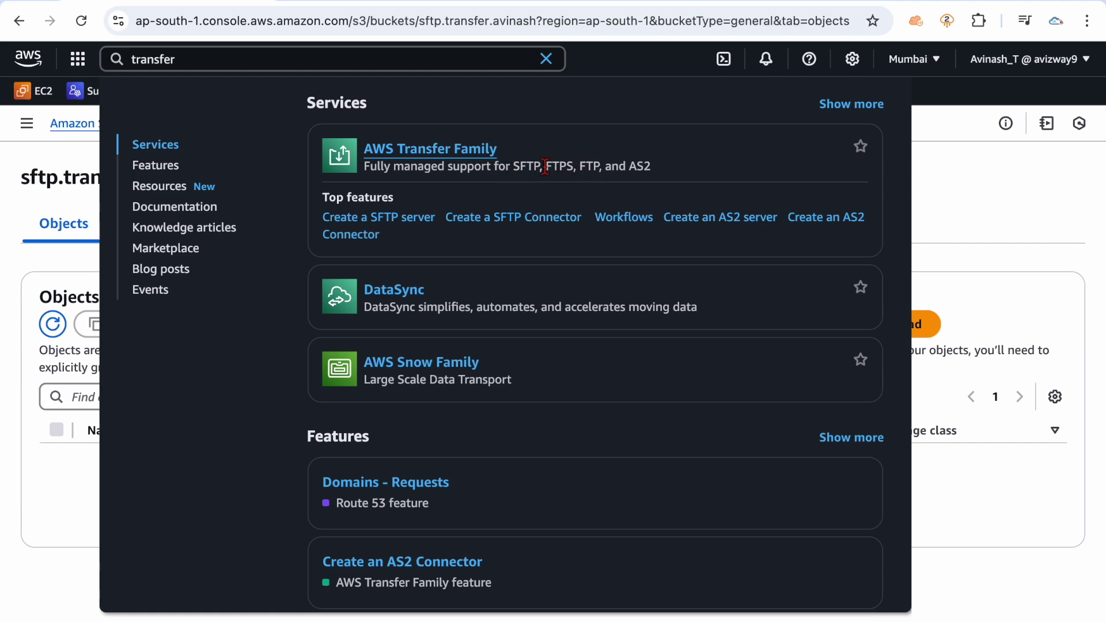
pyautogui.click(547, 59)
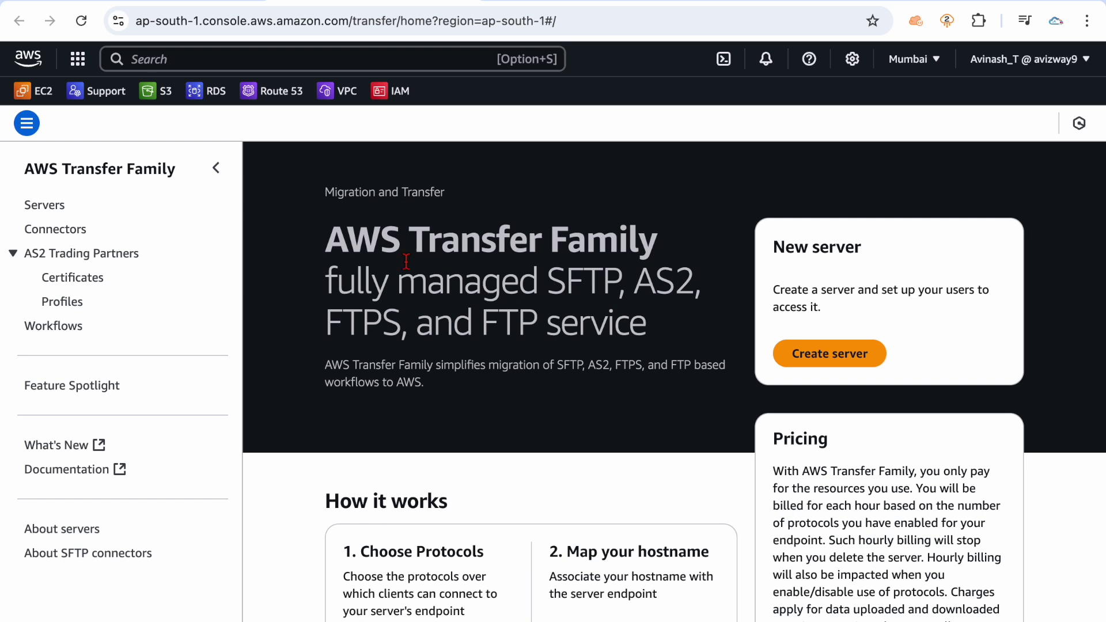
# Step: Read the AWS Transfer Family overview, how it works and pricing, and look back at the S3 bucket's object list
pyautogui.moveTo(356, 280); pyautogui.dragTo(658, 348)
pyautogui.click(613, 446)
pyautogui.moveTo(940, 354); pyautogui.dragTo(758, 362)
pyautogui.click(665, 415)
pyautogui.scroll(-2, 662, 414)
pyautogui.scroll(-1, 621, 410)
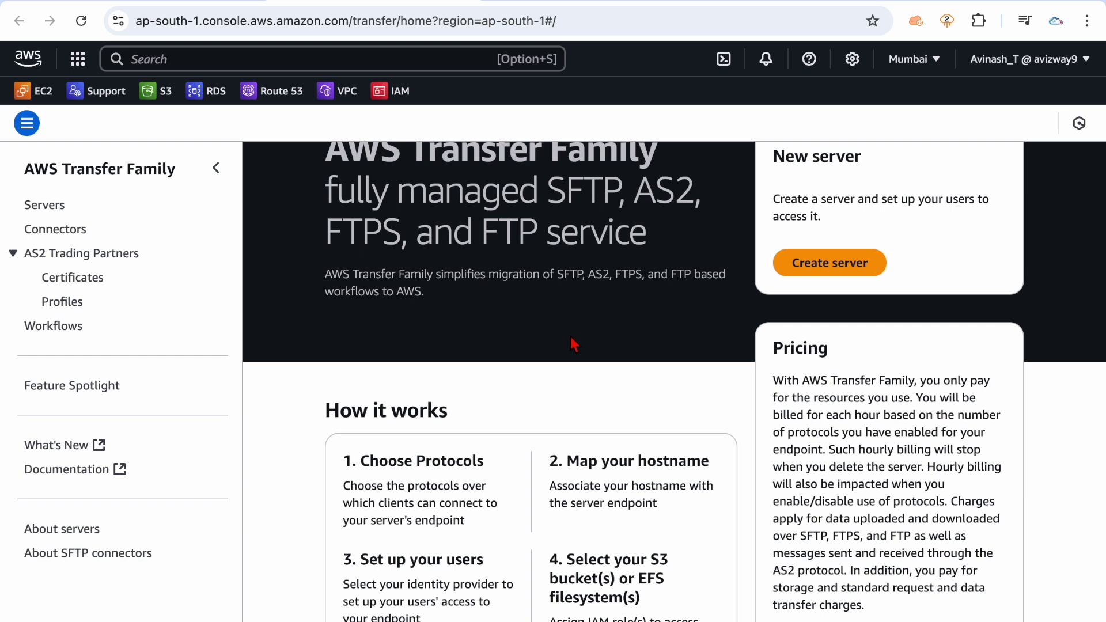
pyautogui.click(183, 7)
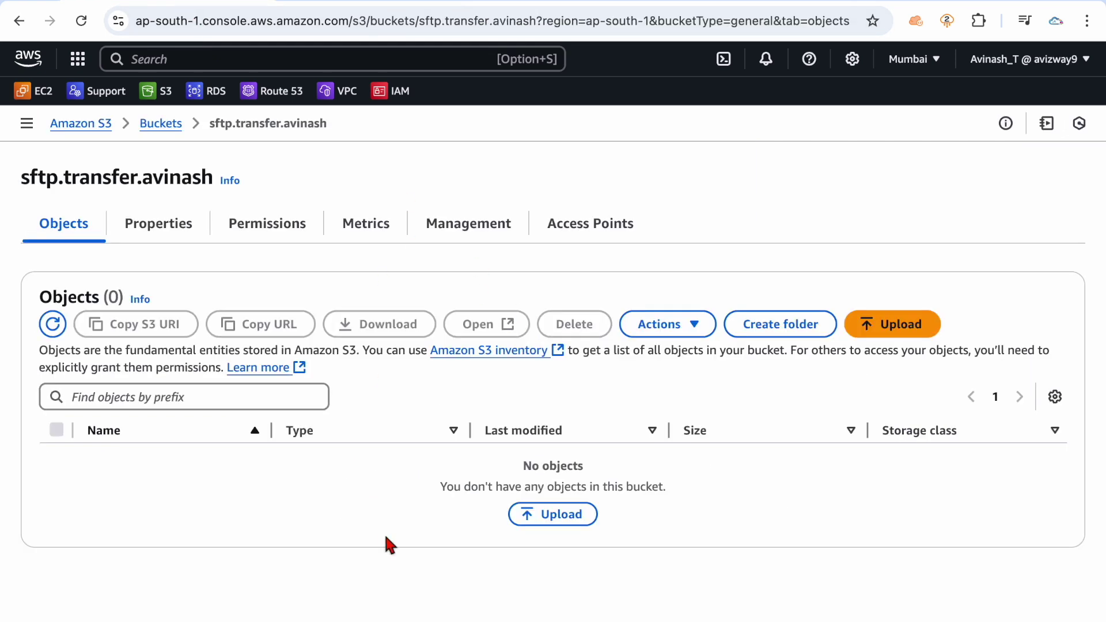
pyautogui.moveTo(460, 459); pyautogui.dragTo(801, 513)
pyautogui.click(755, 501)
pyautogui.click(390, 1)
pyautogui.scroll(3, 608, 275)
pyautogui.moveTo(326, 241); pyautogui.dragTo(743, 277)
pyautogui.click(983, 323)
pyautogui.click(683, 283)
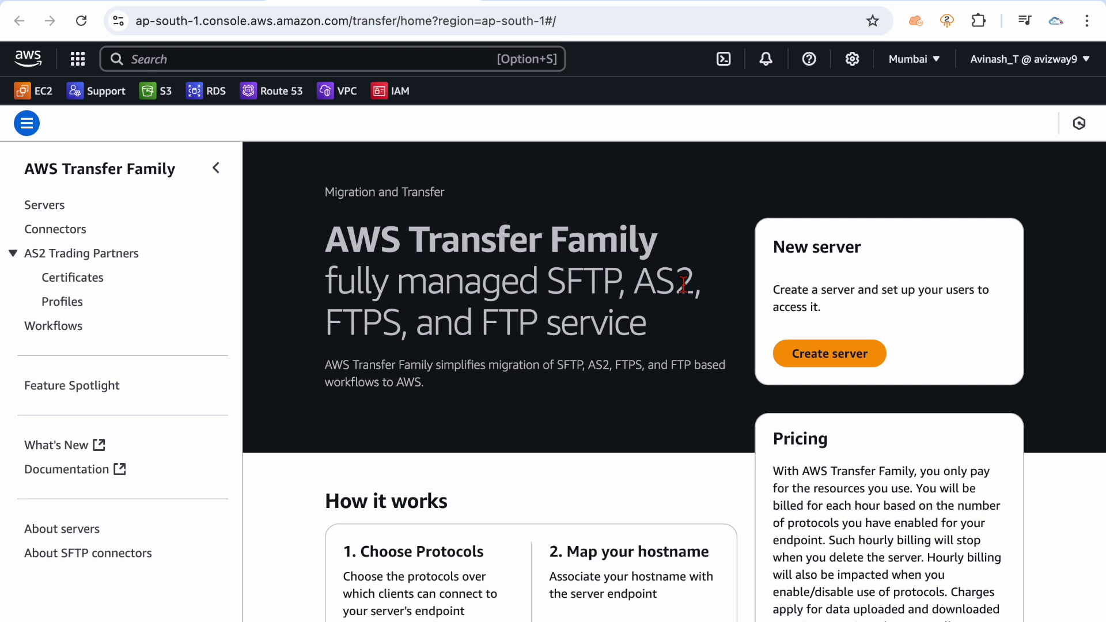
# Step: Start creating a Transfer Family server with only the SFTP protocol enabled and proceed to the identity provider choice
pyautogui.click(811, 358)
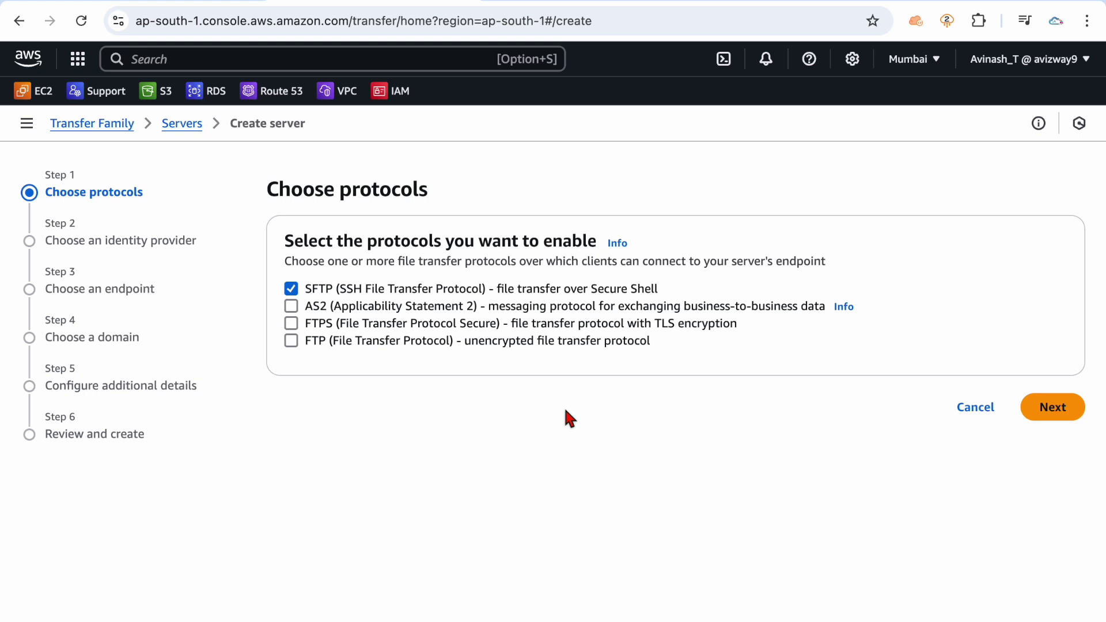
pyautogui.moveTo(287, 240); pyautogui.dragTo(582, 247)
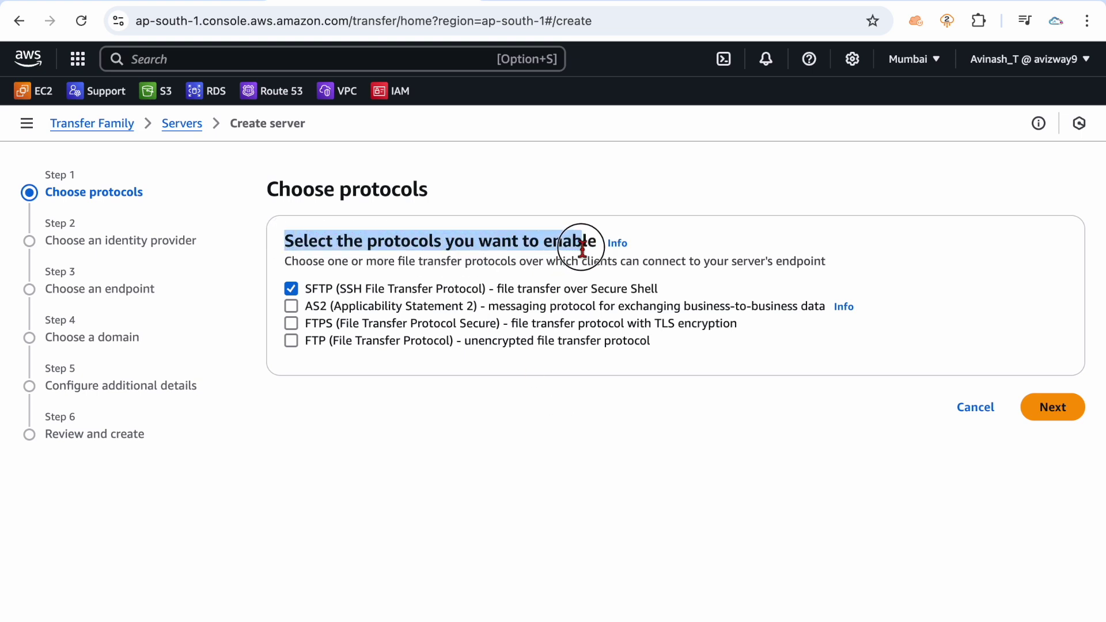
pyautogui.click(476, 441)
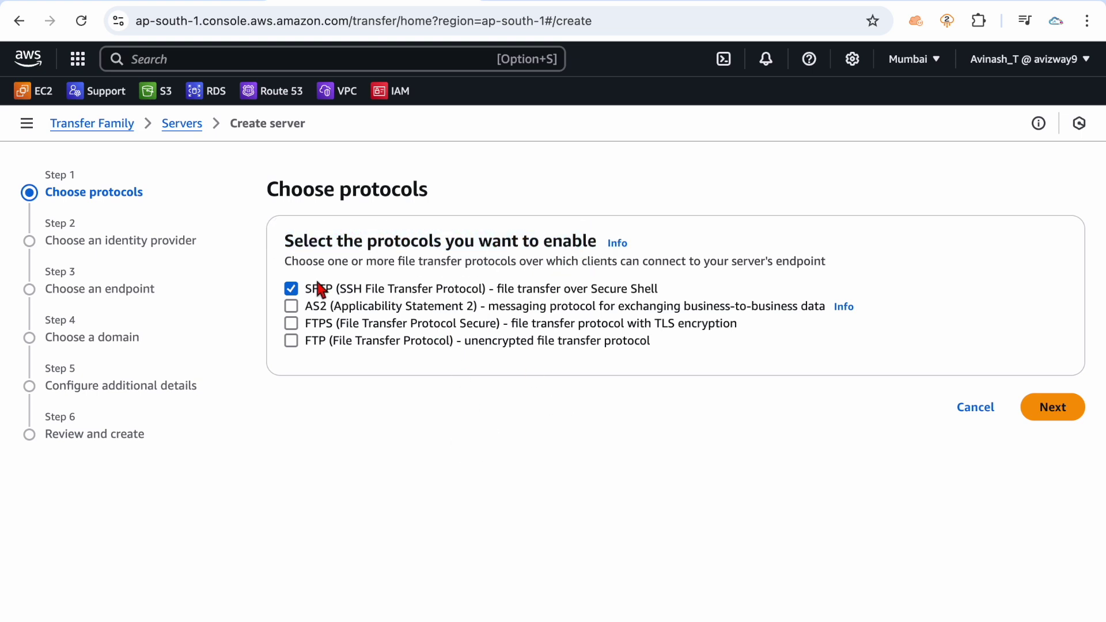
pyautogui.moveTo(306, 288); pyautogui.dragTo(461, 297)
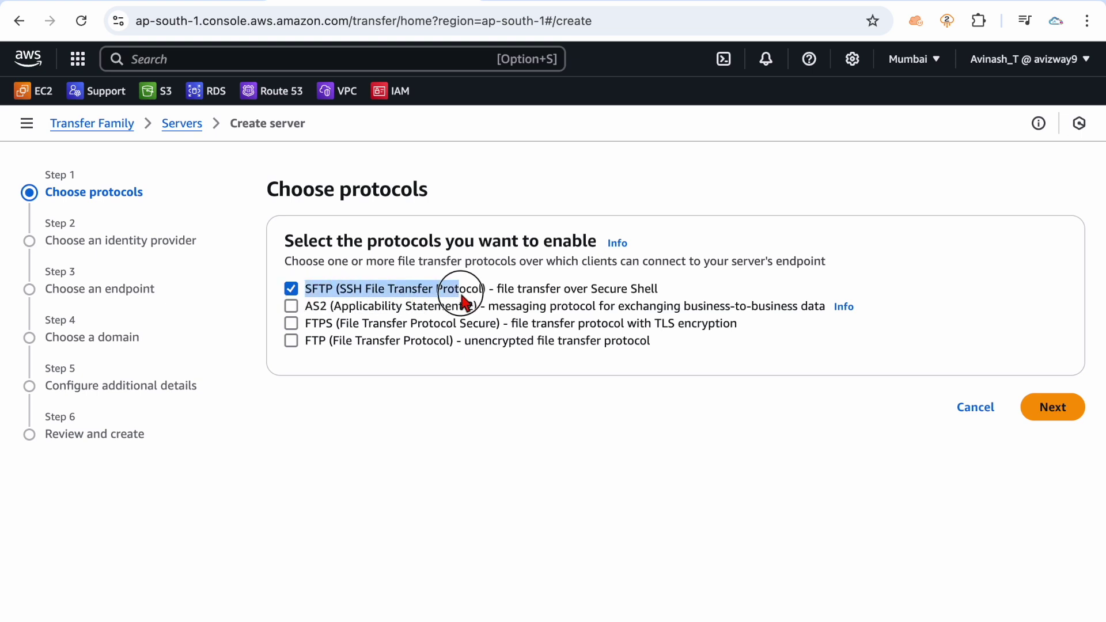
pyautogui.moveTo(462, 296); pyautogui.dragTo(668, 294)
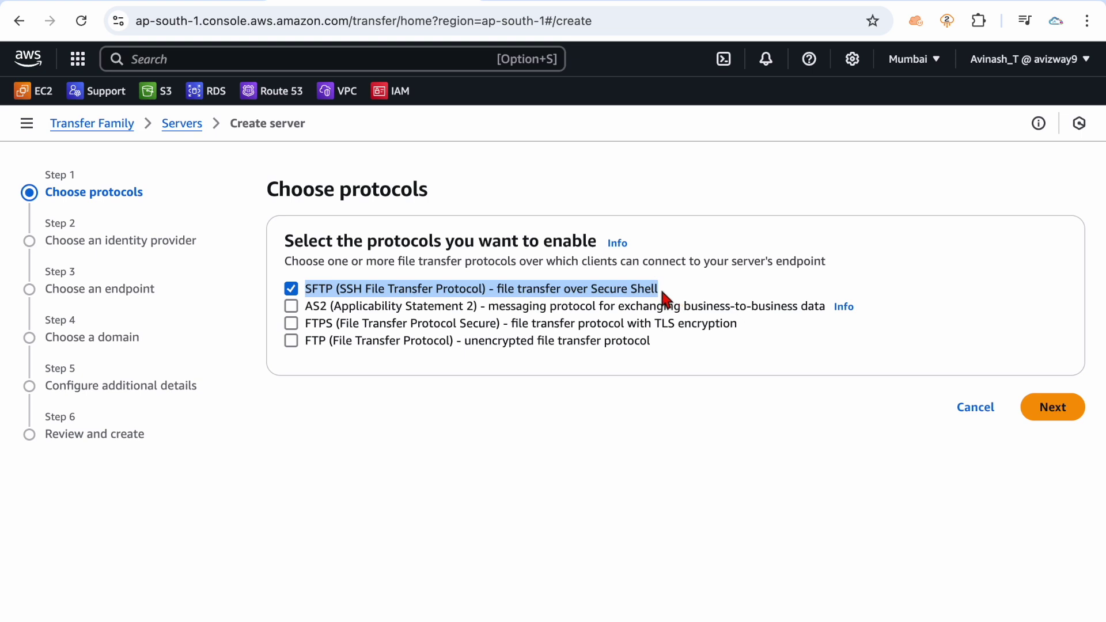
pyautogui.click(515, 498)
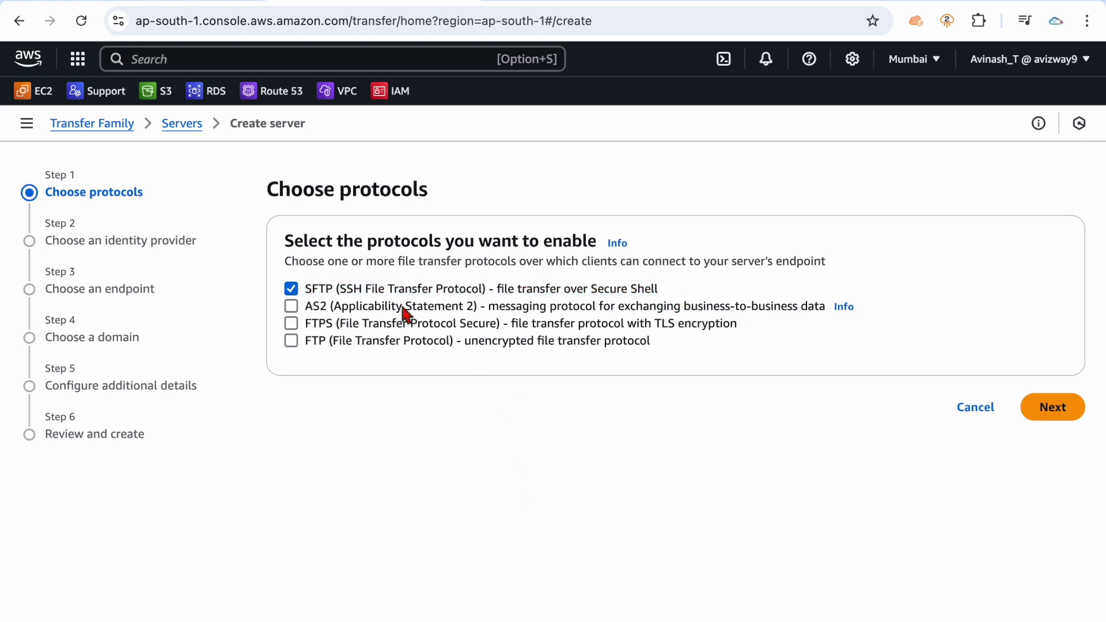
pyautogui.moveTo(340, 309); pyautogui.dragTo(493, 314)
pyautogui.click(567, 436)
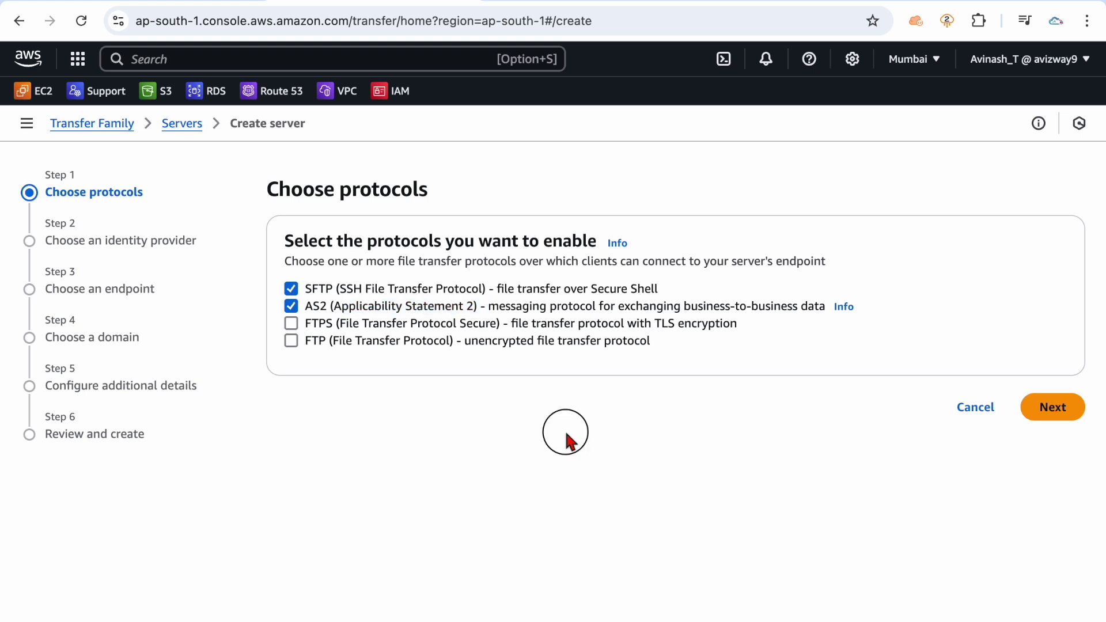
pyautogui.click(292, 306)
pyautogui.click(1050, 409)
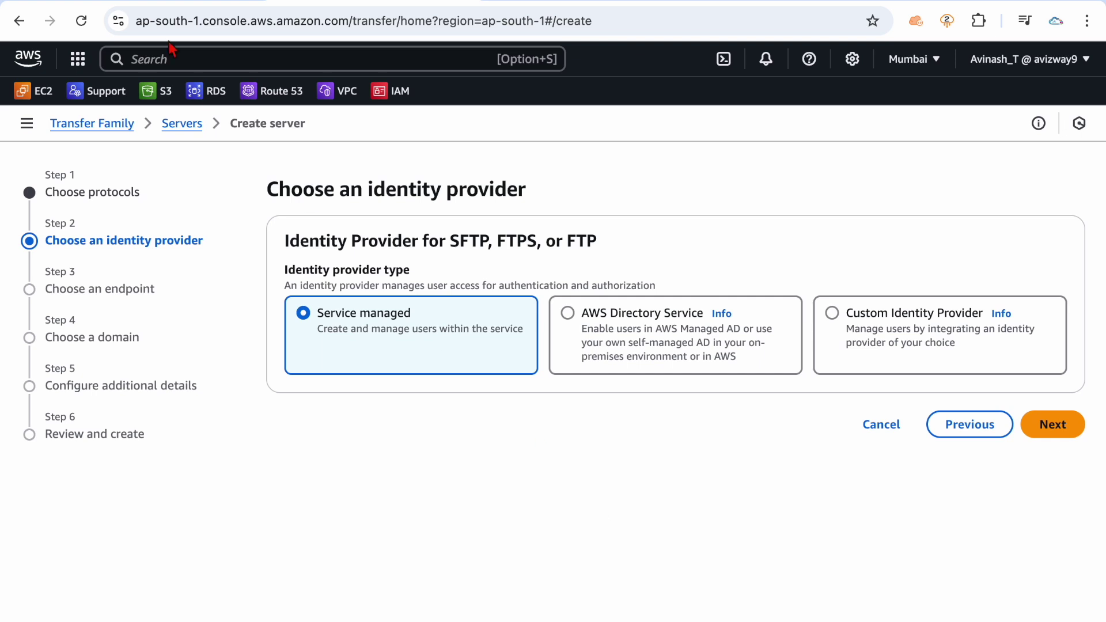
# Step: Look back at the S3 bucket and examine the Service managed identity provider option for the server
pyautogui.click(144, 5)
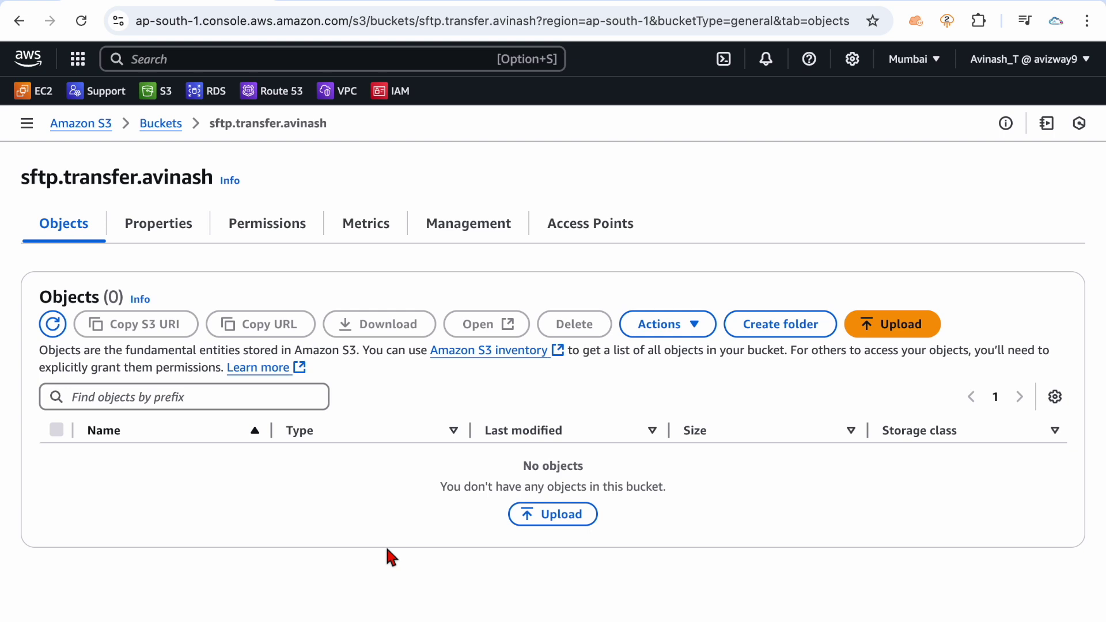
pyautogui.click(369, 5)
pyautogui.click(520, 479)
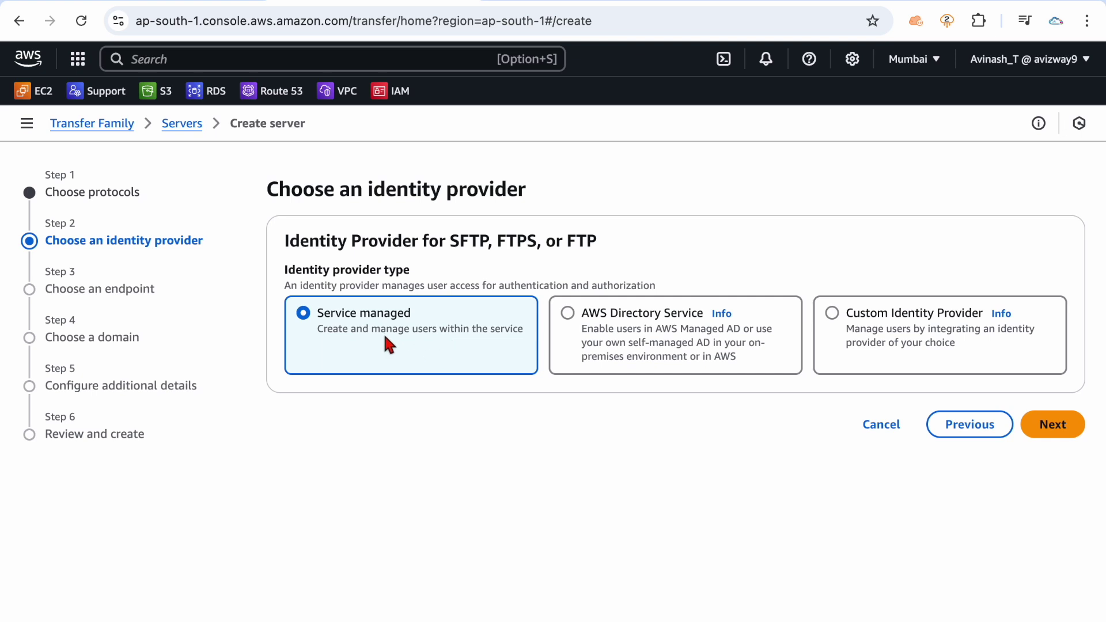
pyautogui.moveTo(326, 320)
pyautogui.mouseDown()
pyautogui.moveTo(407, 317)
pyautogui.moveTo(485, 334)
pyautogui.moveTo(307, 311)
pyautogui.mouseUp()
pyautogui.click(452, 366)
pyautogui.click(431, 448)
pyautogui.click(467, 238)
pyautogui.doubleClick(467, 237)
pyautogui.click(440, 403)
pyautogui.moveTo(516, 351); pyautogui.dragTo(321, 313)
pyautogui.click(471, 453)
# Step: Inspect the available directories for the AWS Directory Service identity provider and display the Custom Identity Provider options
pyautogui.click(618, 314)
pyautogui.click(592, 419)
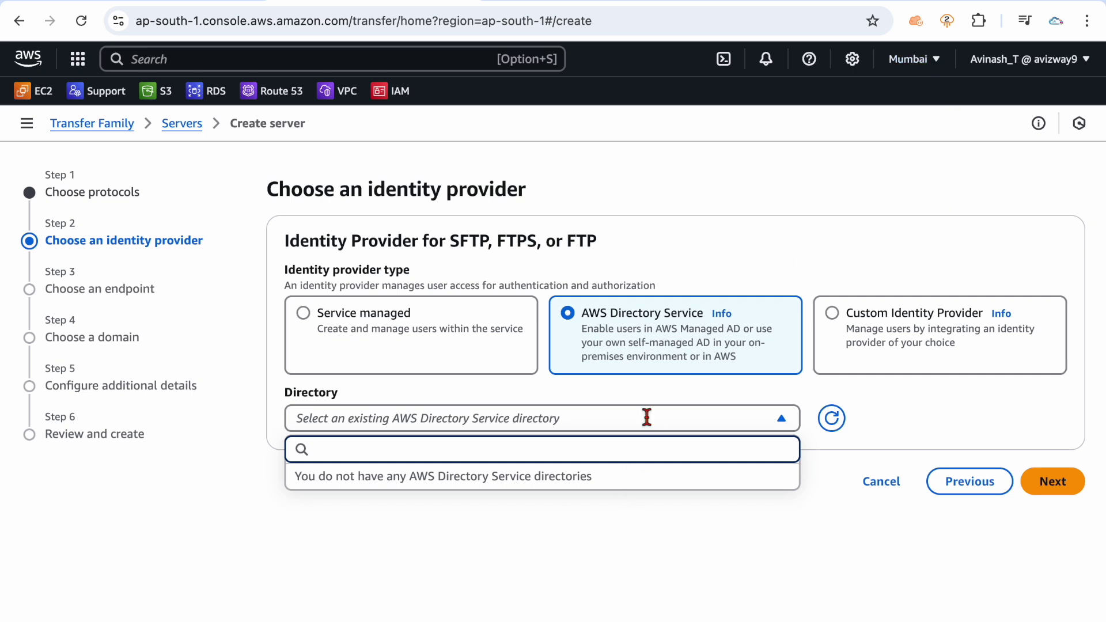
pyautogui.click(632, 510)
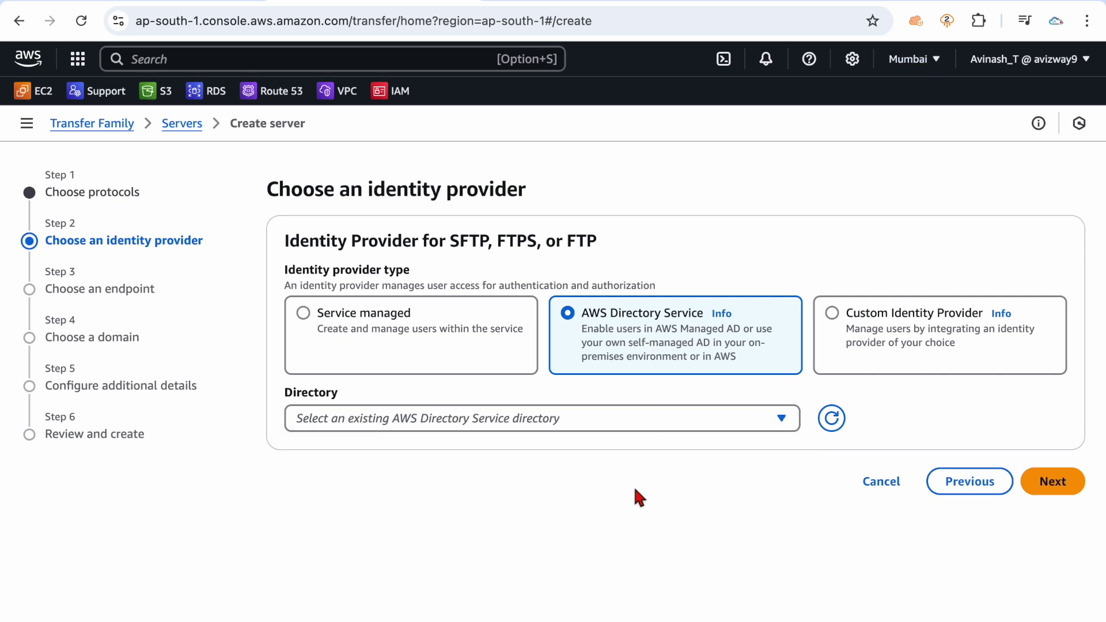
pyautogui.click(613, 417)
pyautogui.click(588, 611)
pyautogui.click(887, 340)
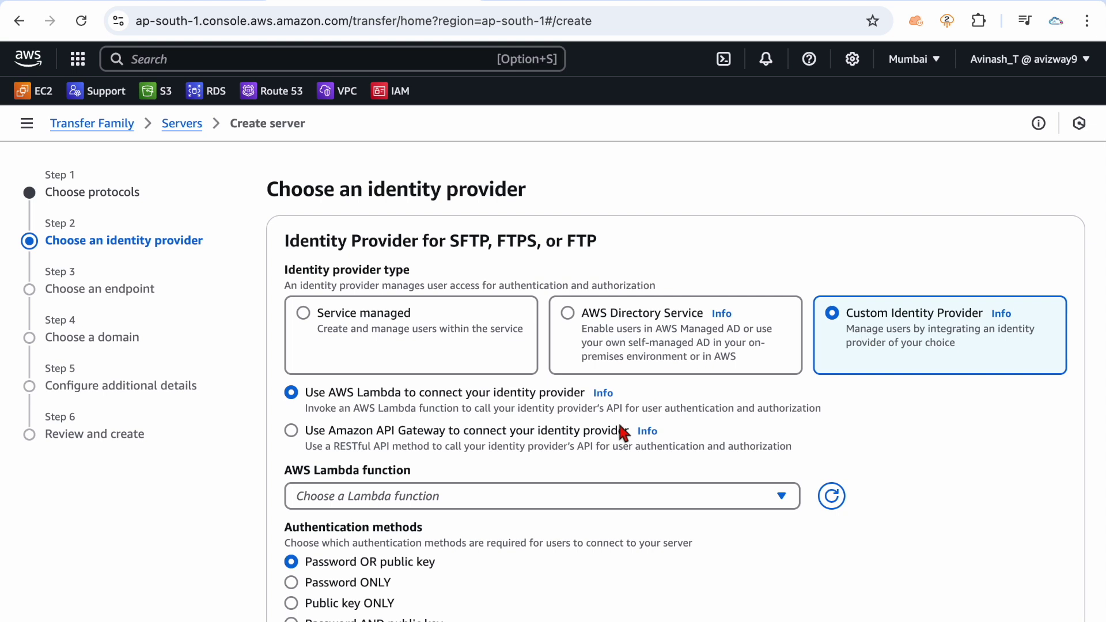
# Step: Examine the AWS Lambda and Amazon API Gateway connection options of the Custom Identity Provider
pyautogui.scroll(-2, 619, 423)
pyautogui.moveTo(871, 225); pyautogui.dragTo(906, 243)
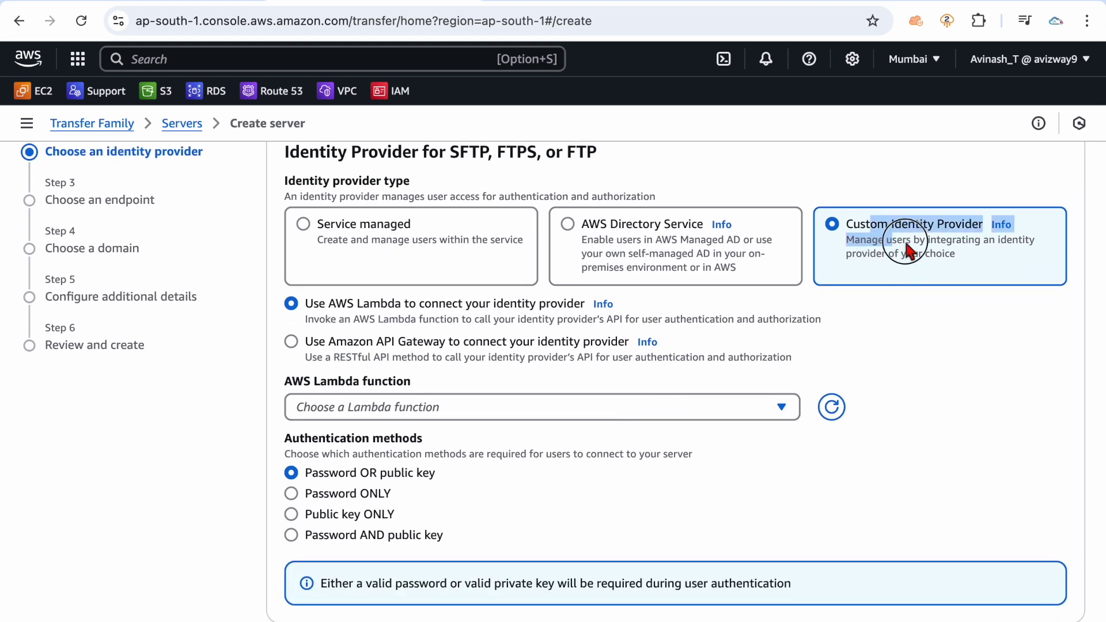
pyautogui.click(987, 323)
pyautogui.moveTo(320, 307); pyautogui.dragTo(481, 304)
pyautogui.click(344, 349)
pyautogui.moveTo(344, 349); pyautogui.dragTo(601, 357)
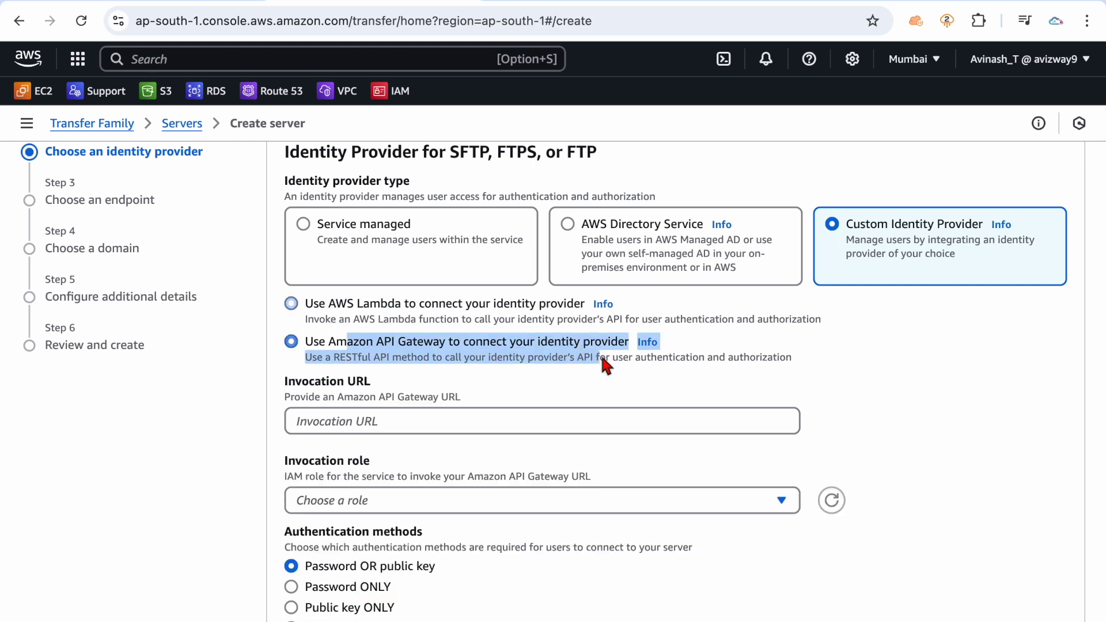
pyautogui.click(930, 390)
pyautogui.click(409, 306)
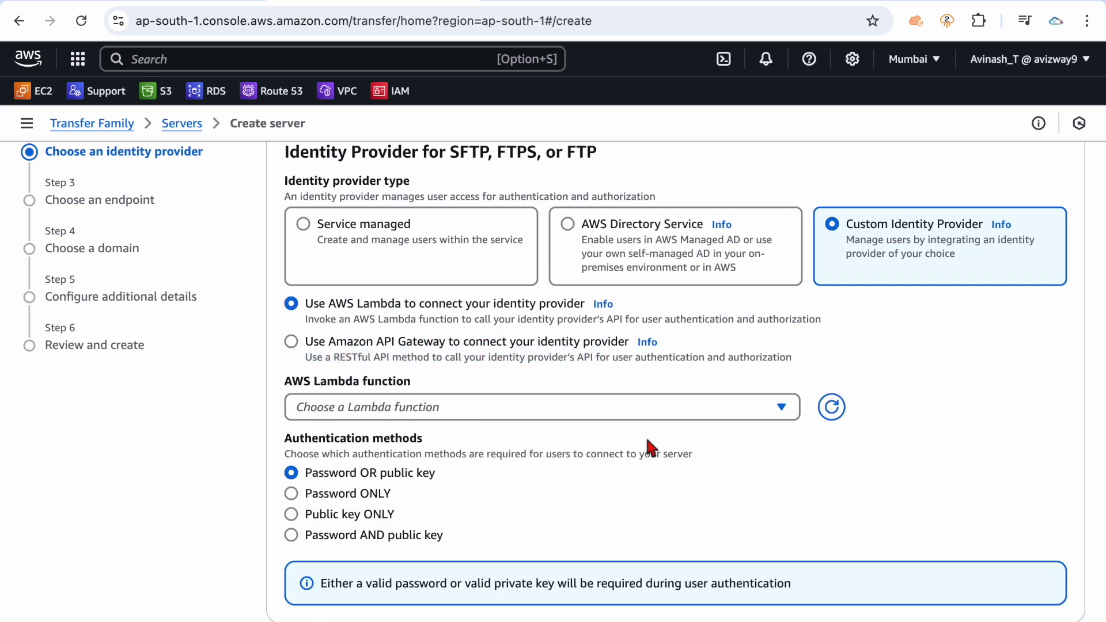
# Step: Choose Service managed as the server's identity provider and proceed to the endpoint configuration
pyautogui.click(330, 260)
pyautogui.moveTo(316, 313); pyautogui.dragTo(482, 390)
pyautogui.click(443, 398)
pyautogui.moveTo(501, 352); pyautogui.dragTo(333, 327)
pyautogui.click(440, 473)
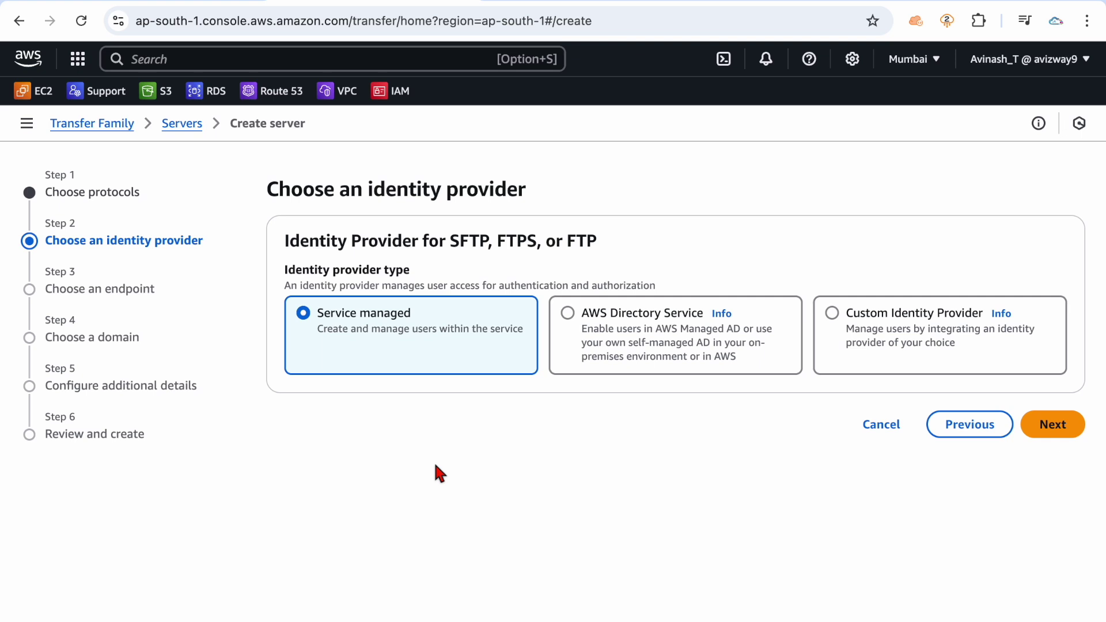
pyautogui.doubleClick(461, 241)
pyautogui.click(452, 463)
pyautogui.click(1060, 428)
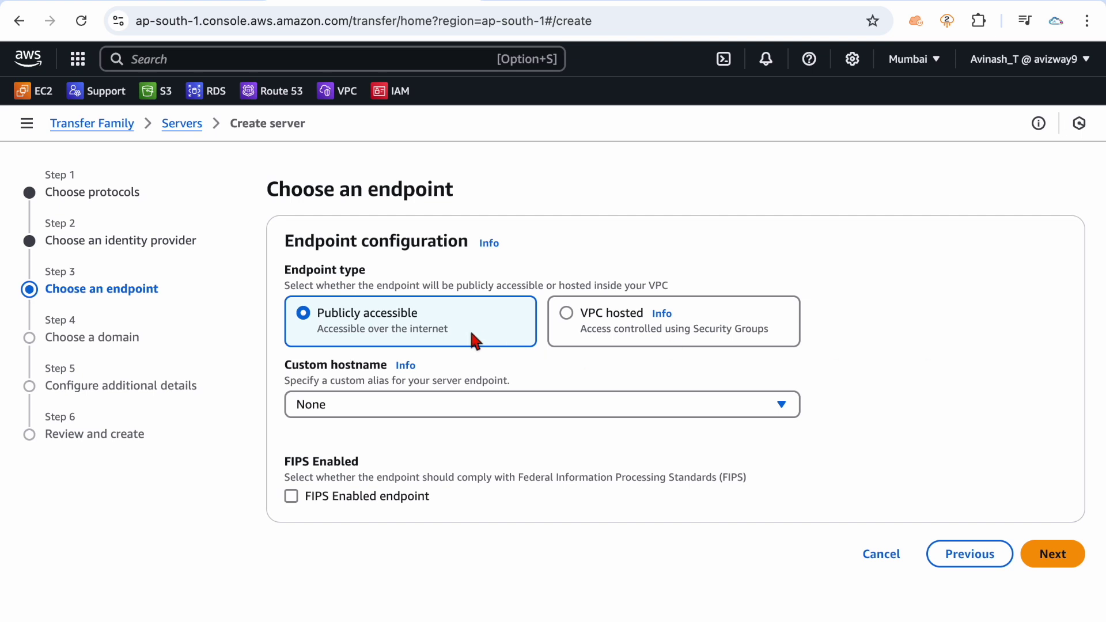
# Step: Read the description of the Publicly accessible endpoint type
pyautogui.moveTo(463, 328); pyautogui.dragTo(327, 334)
pyautogui.click(881, 386)
pyautogui.moveTo(426, 310); pyautogui.dragTo(297, 311)
pyautogui.click(967, 346)
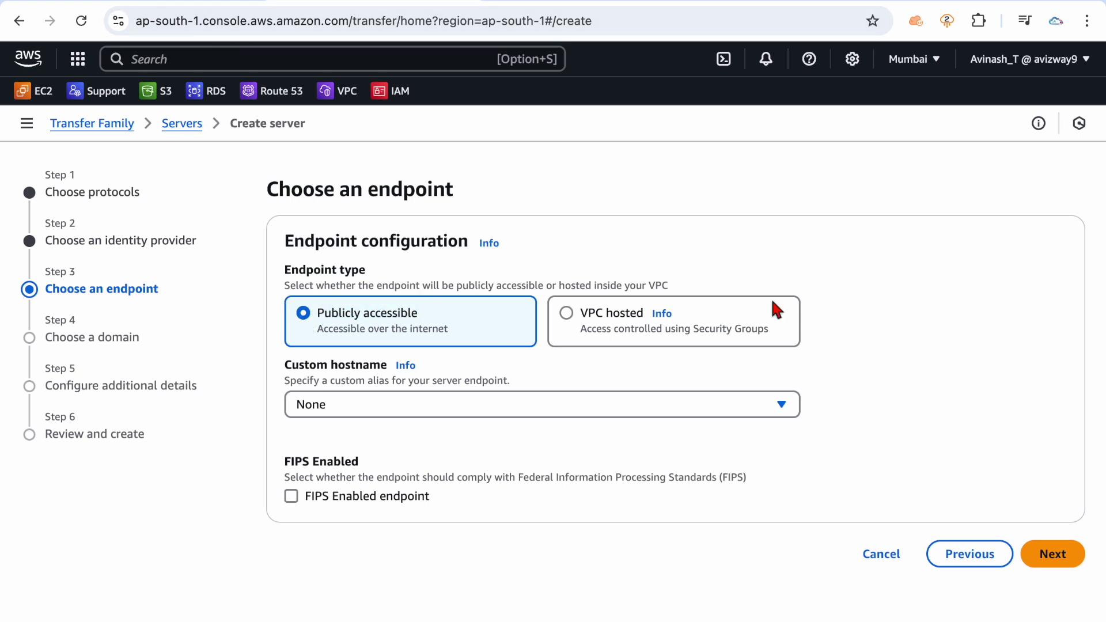
# Step: Try the VPC hosted endpoint type with Internet Facing access and the VPC vpc-08eb76b74de20cef7
pyautogui.click(622, 333)
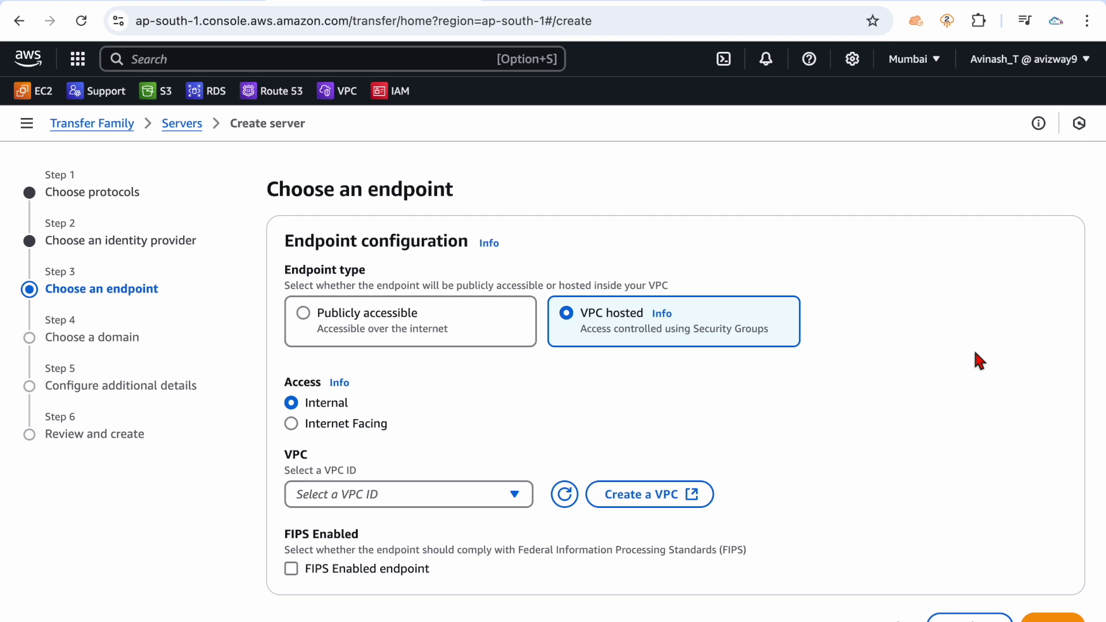
pyautogui.doubleClick(331, 404)
pyautogui.click(374, 425)
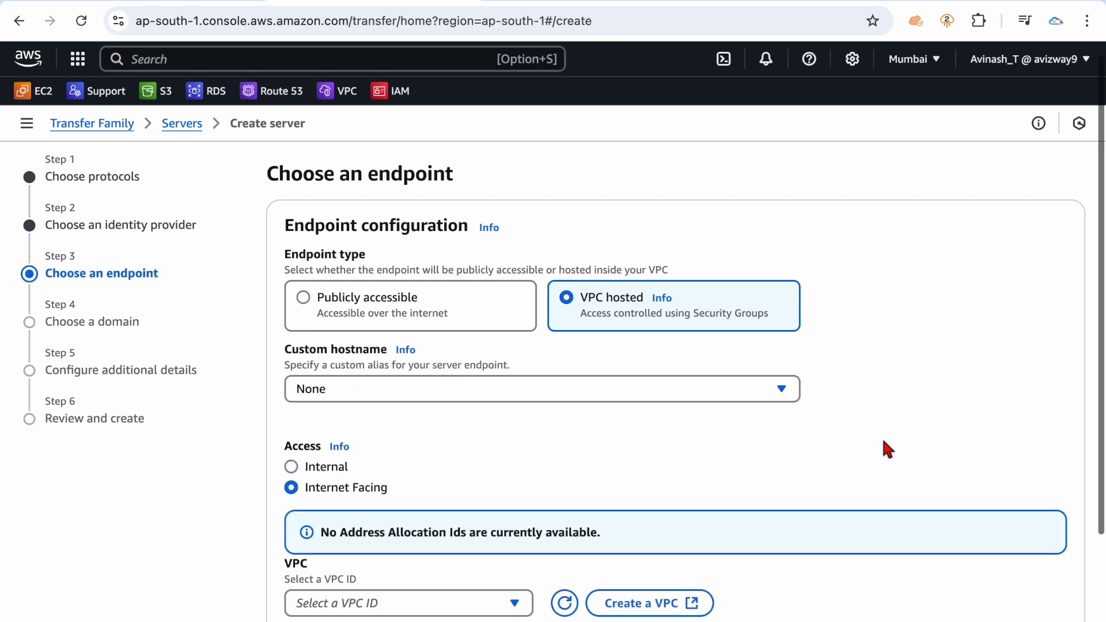
pyautogui.scroll(-2, 883, 443)
pyautogui.moveTo(309, 378); pyautogui.dragTo(459, 377)
pyautogui.scroll(-1, 461, 380)
pyautogui.click(484, 450)
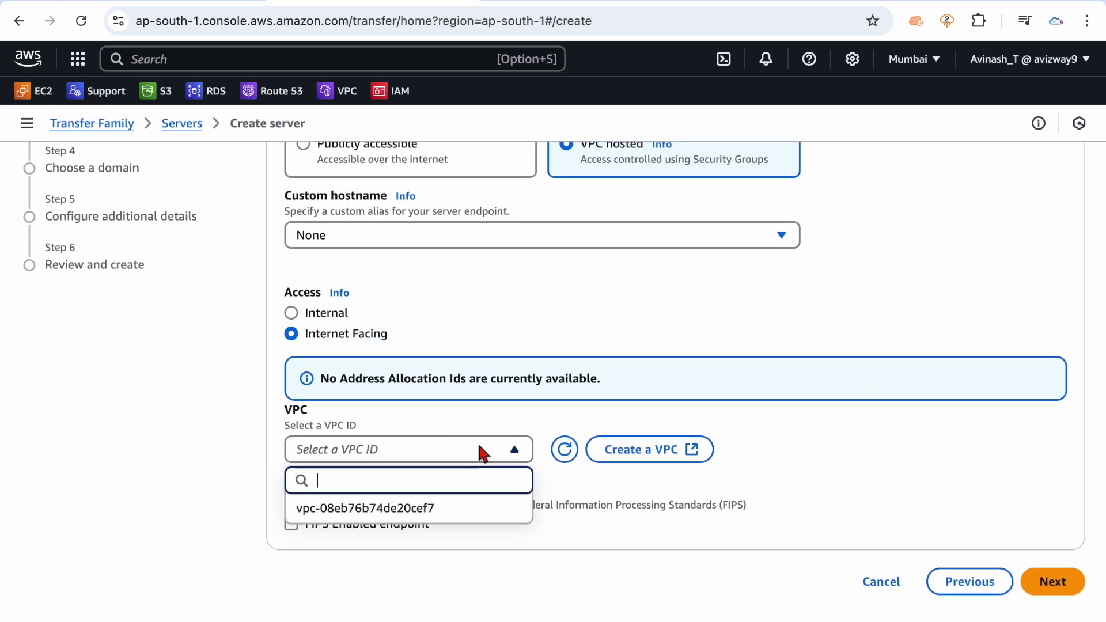
pyautogui.click(458, 509)
pyautogui.scroll(-3, 210, 496)
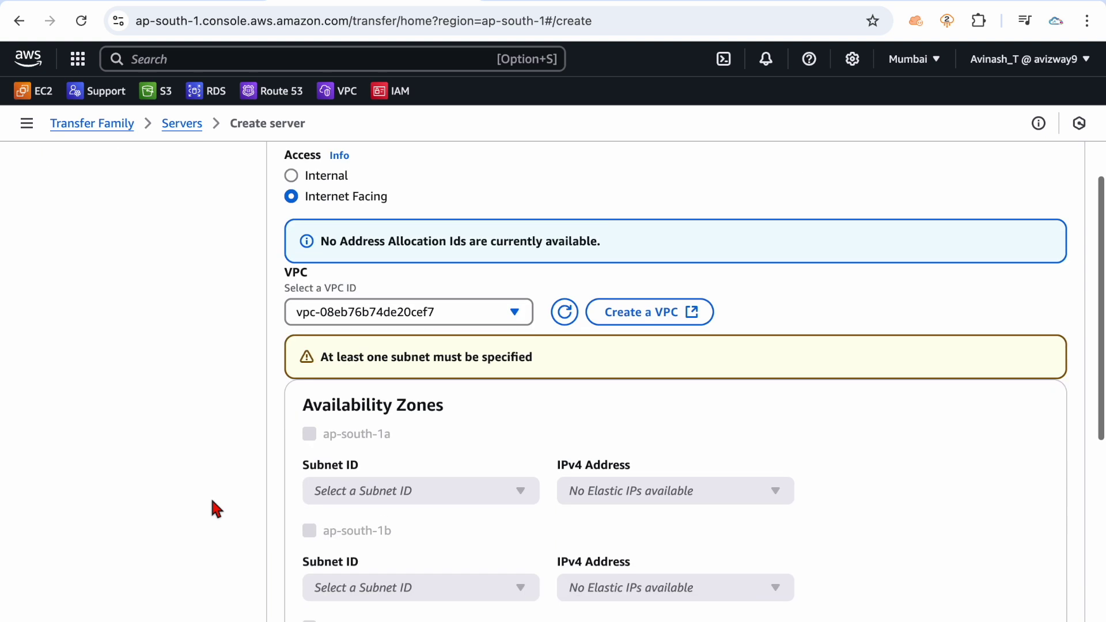
# Step: Inspect the availability zone, subnet and IPv4 address settings of the VPC hosted endpoint, and return the endpoint type to Publicly accessible
pyautogui.scroll(-2, 211, 498)
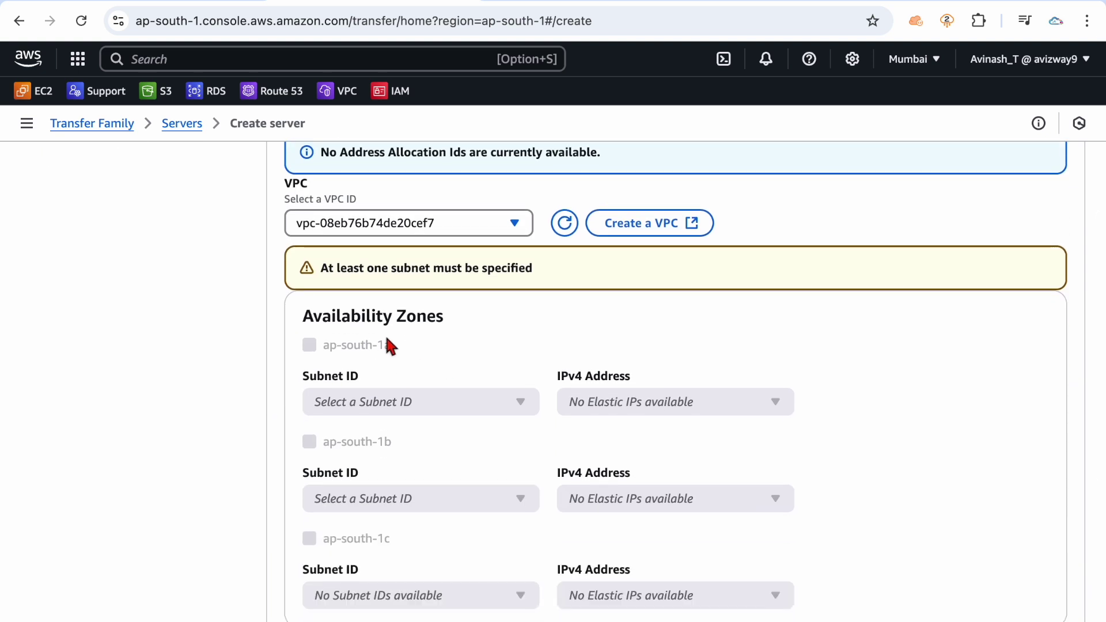
pyautogui.scroll(-2, 388, 340)
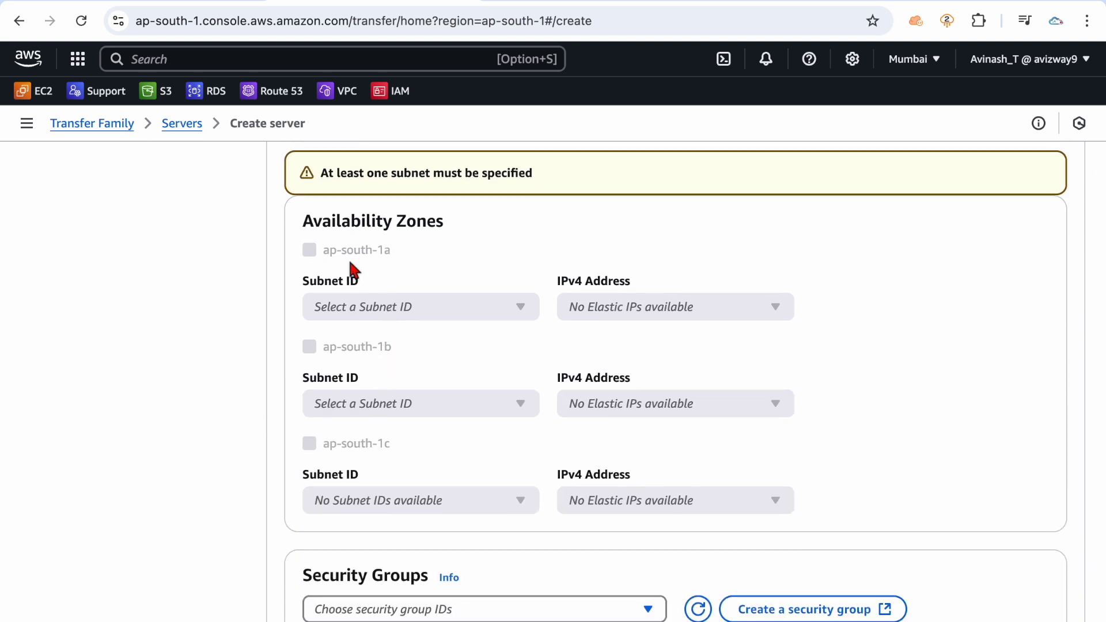
pyautogui.scroll(-2, 353, 271)
pyautogui.scroll(-3, 501, 490)
pyautogui.scroll(6, 502, 489)
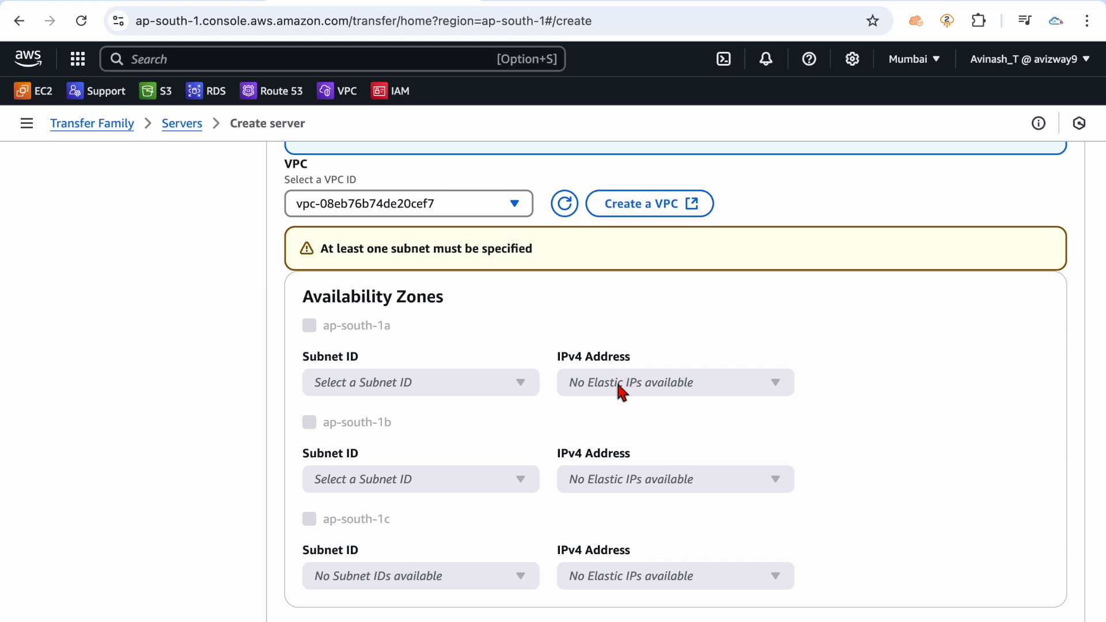
pyautogui.scroll(2, 615, 426)
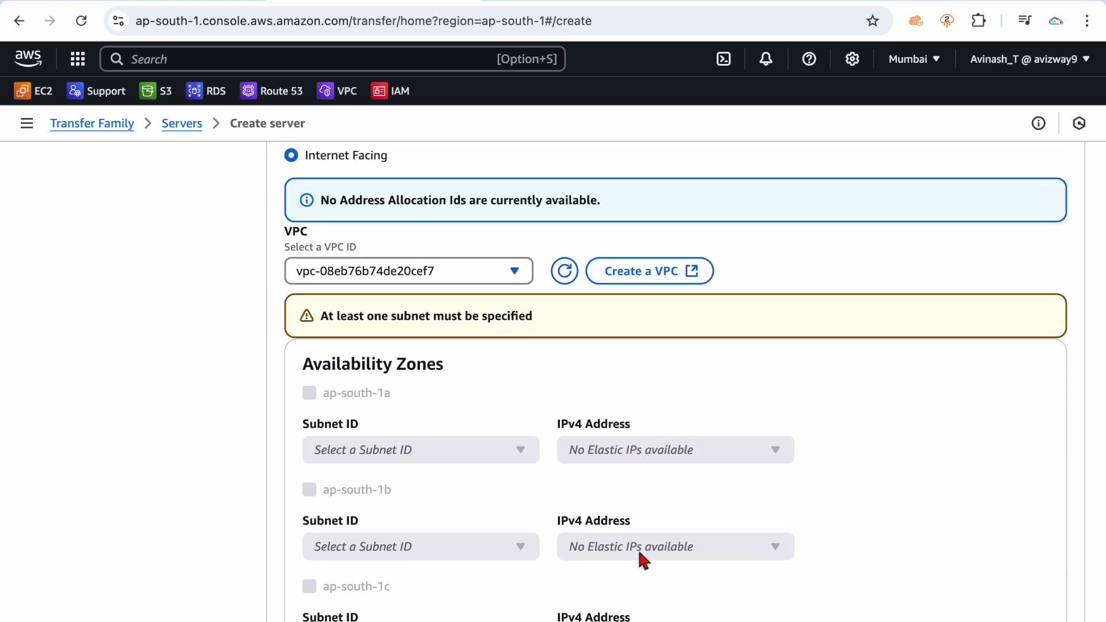
pyautogui.scroll(-3, 640, 572)
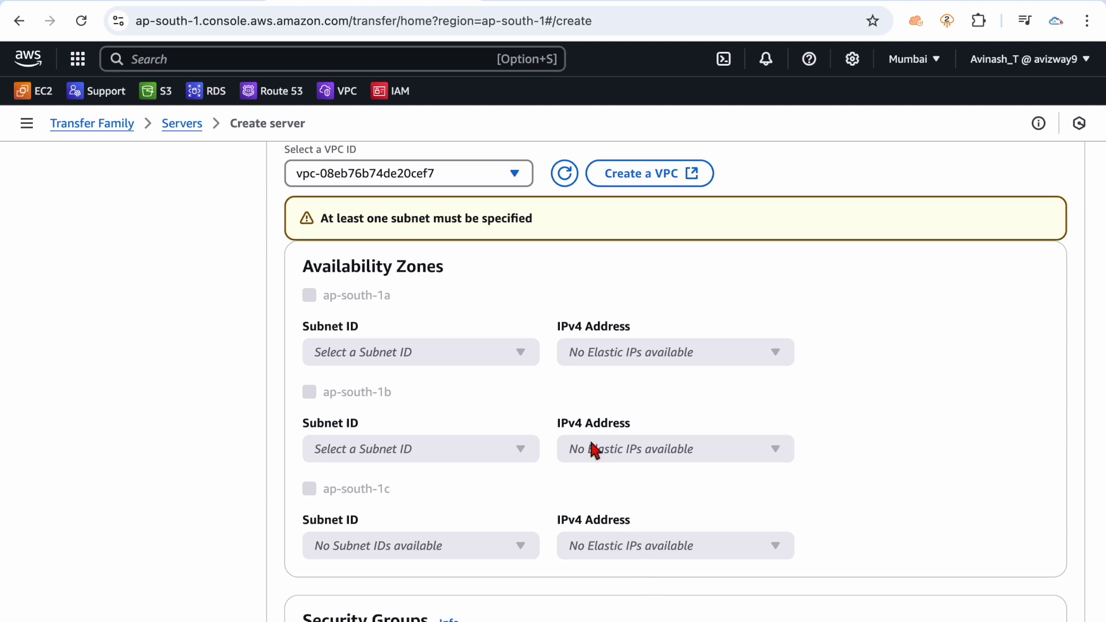
pyautogui.scroll(6, 593, 450)
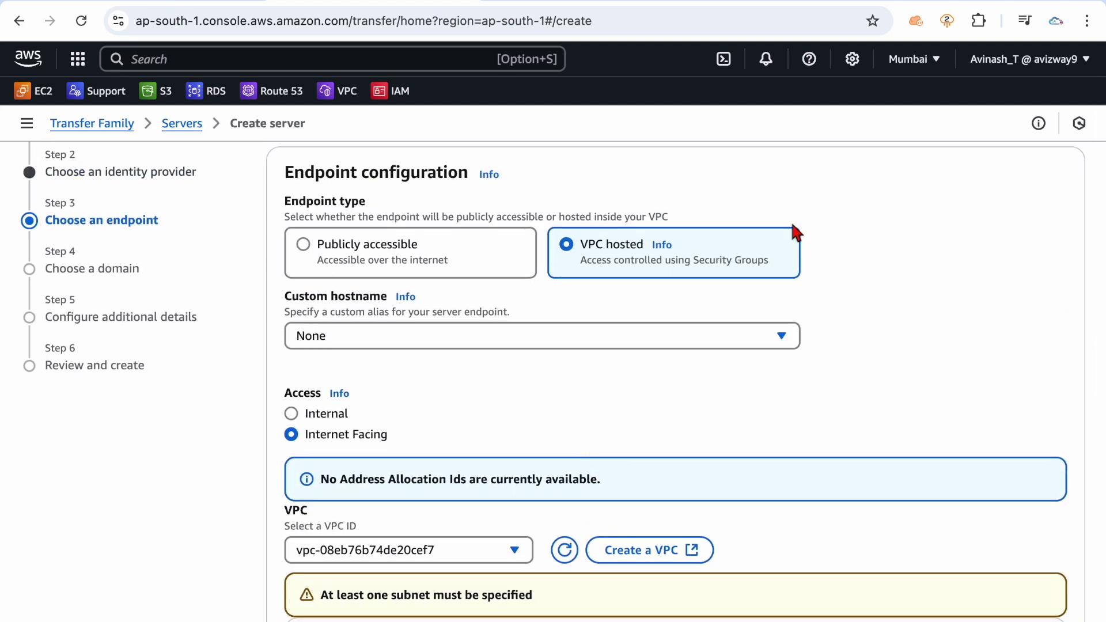
pyautogui.click(375, 260)
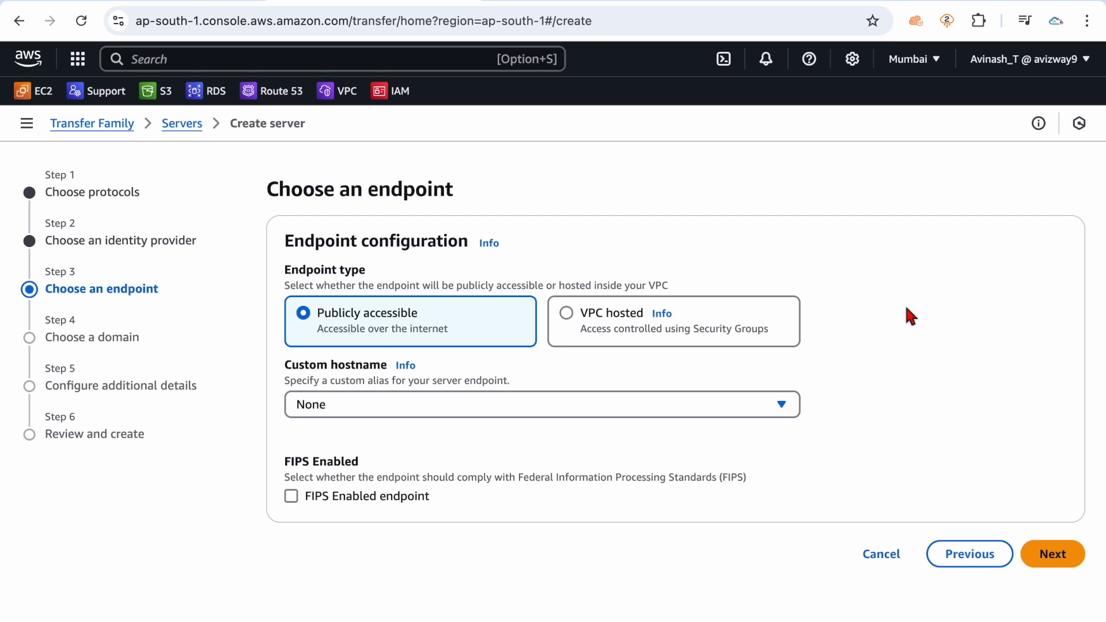
# Step: Compare the VPC hosted endpoint settings with the Publicly accessible ones again, ending on Publicly accessible
pyautogui.click(604, 324)
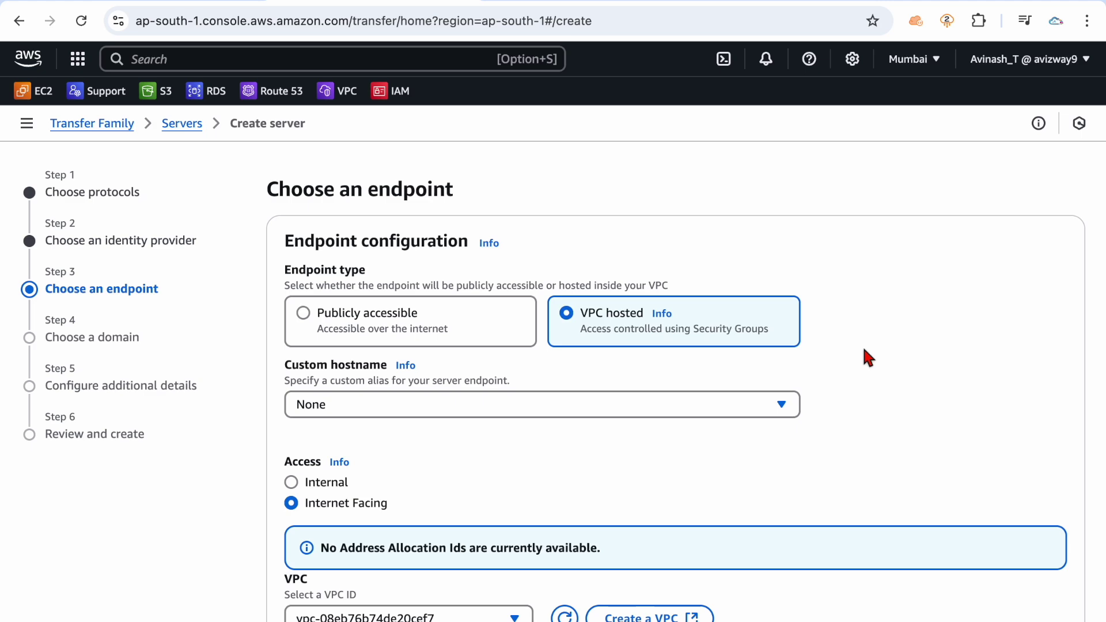
pyautogui.scroll(-3, 863, 355)
pyautogui.scroll(1, 862, 355)
pyautogui.click(349, 236)
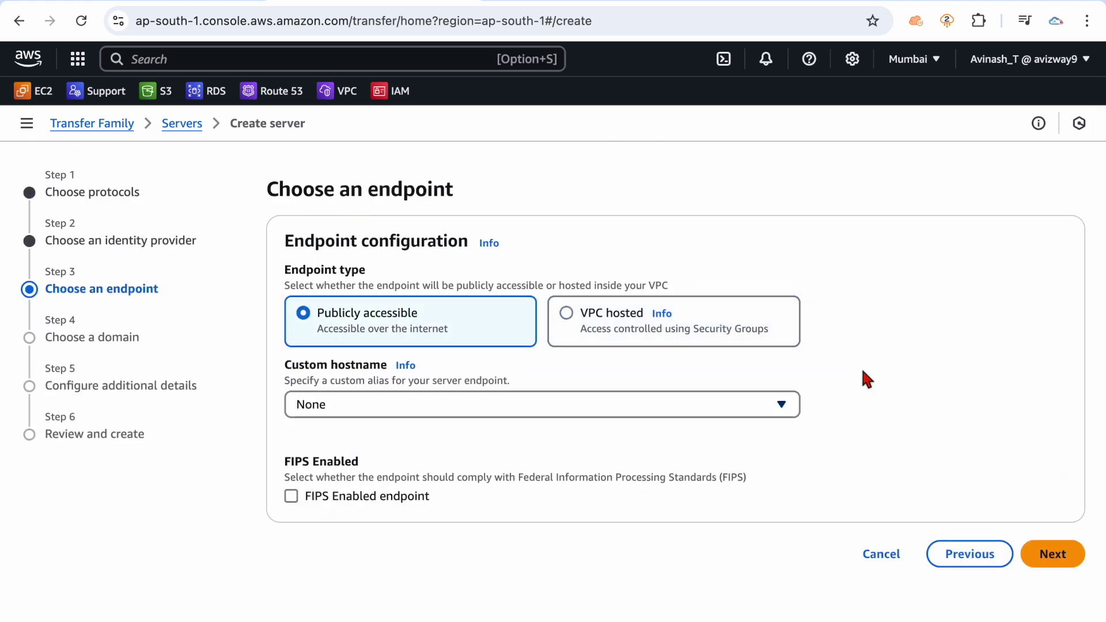
pyautogui.click(612, 332)
pyautogui.scroll(-8, 916, 370)
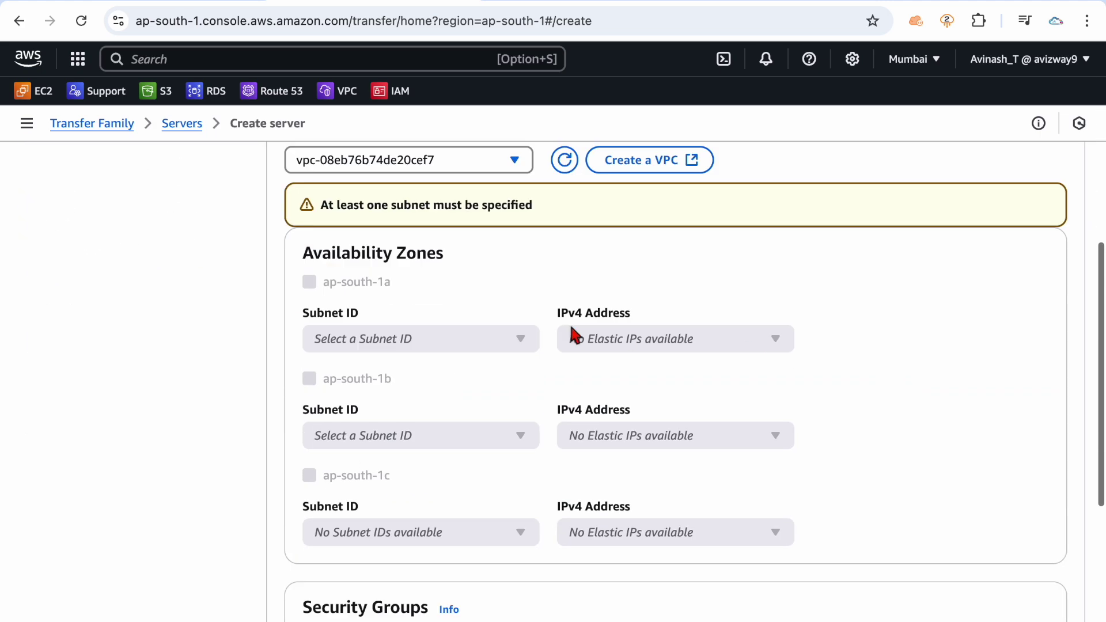
pyautogui.scroll(2, 834, 403)
pyautogui.scroll(5, 833, 399)
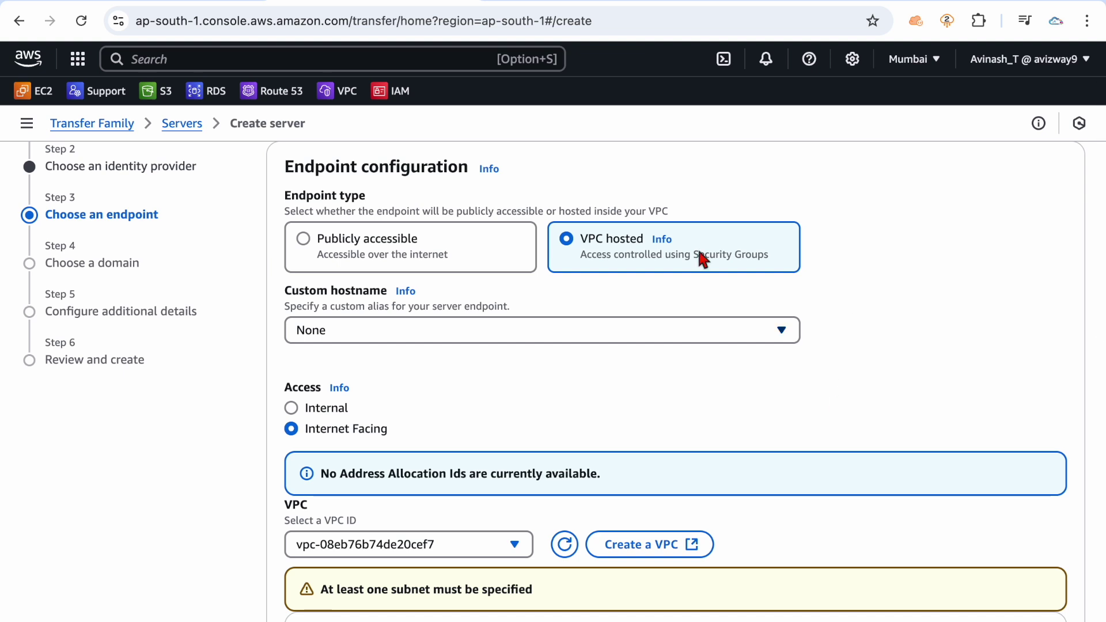
pyautogui.click(357, 241)
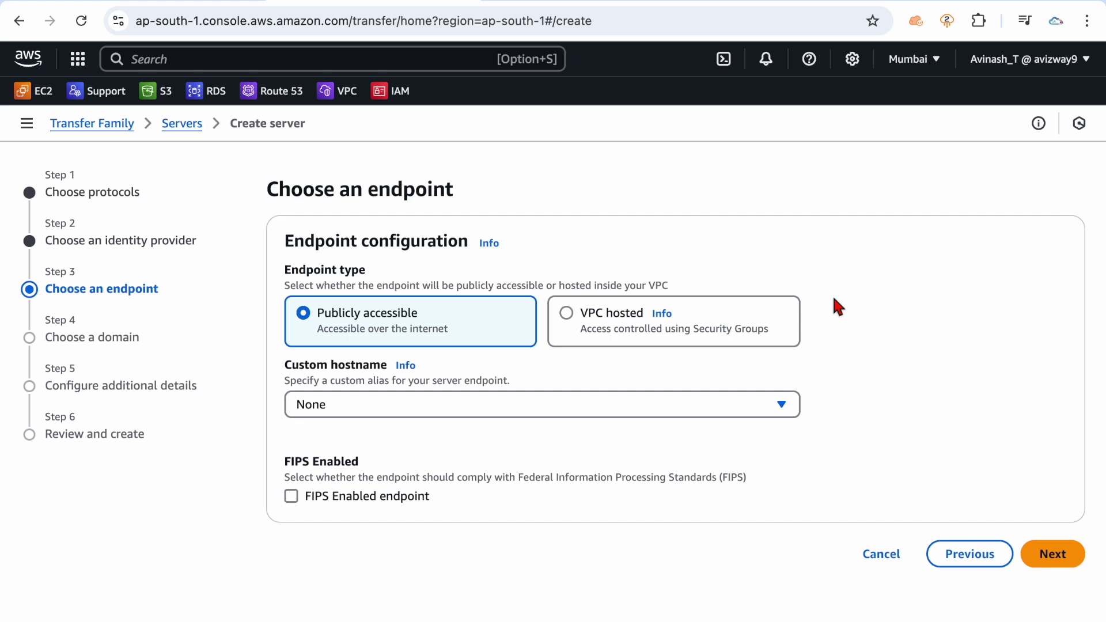
# Step: Open the hosted zones in Route 53 and check the learnaws.co.in domain
pyautogui.click(282, 93)
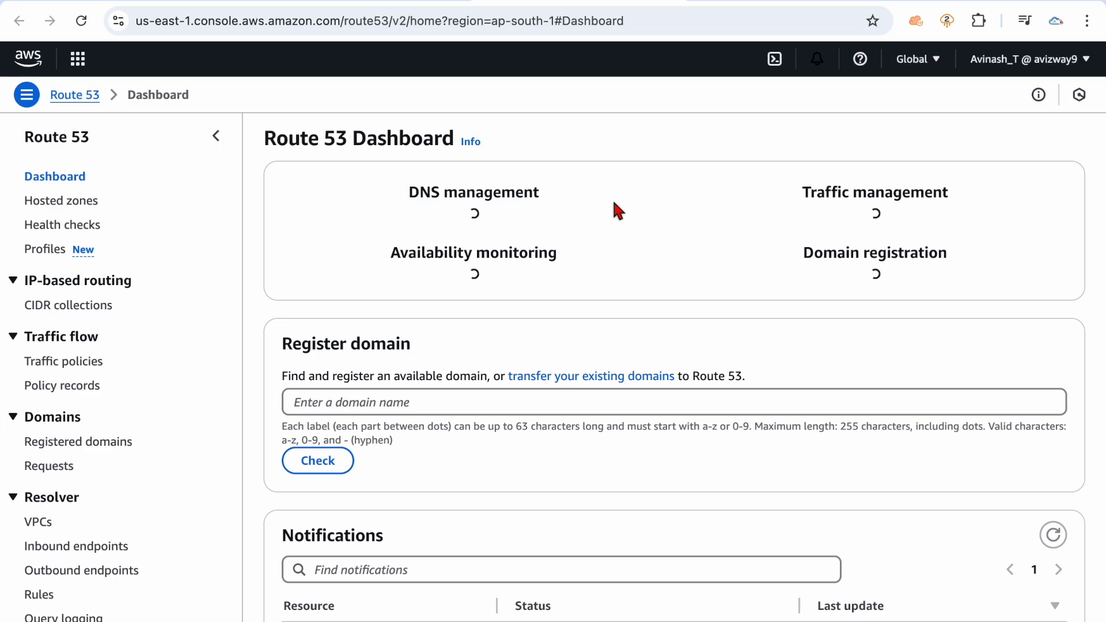
pyautogui.click(476, 293)
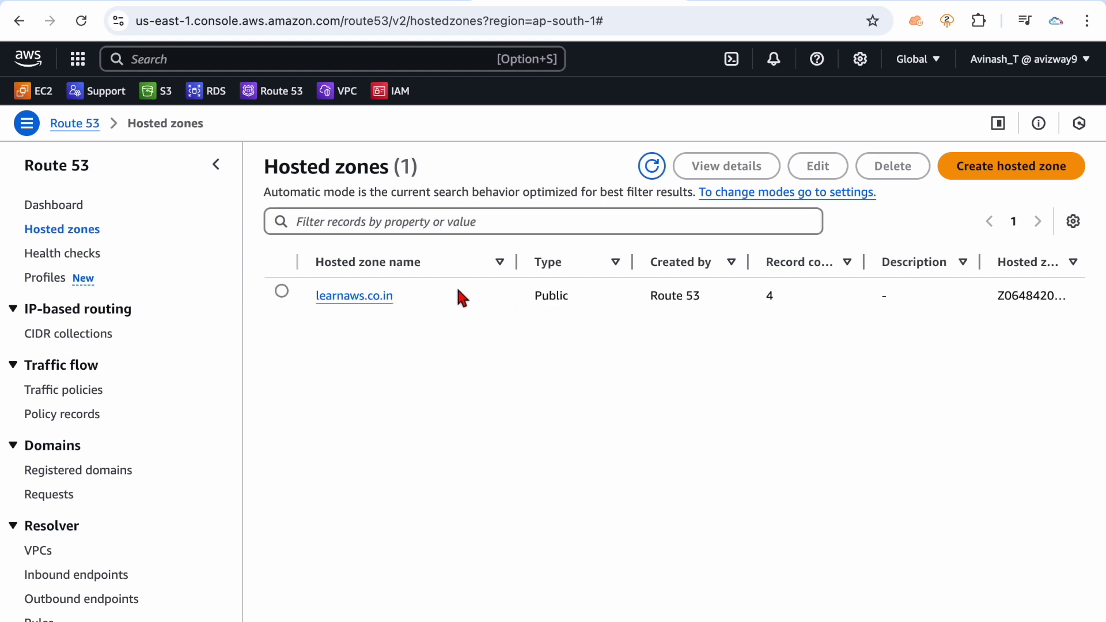
pyautogui.moveTo(417, 299); pyautogui.dragTo(313, 299)
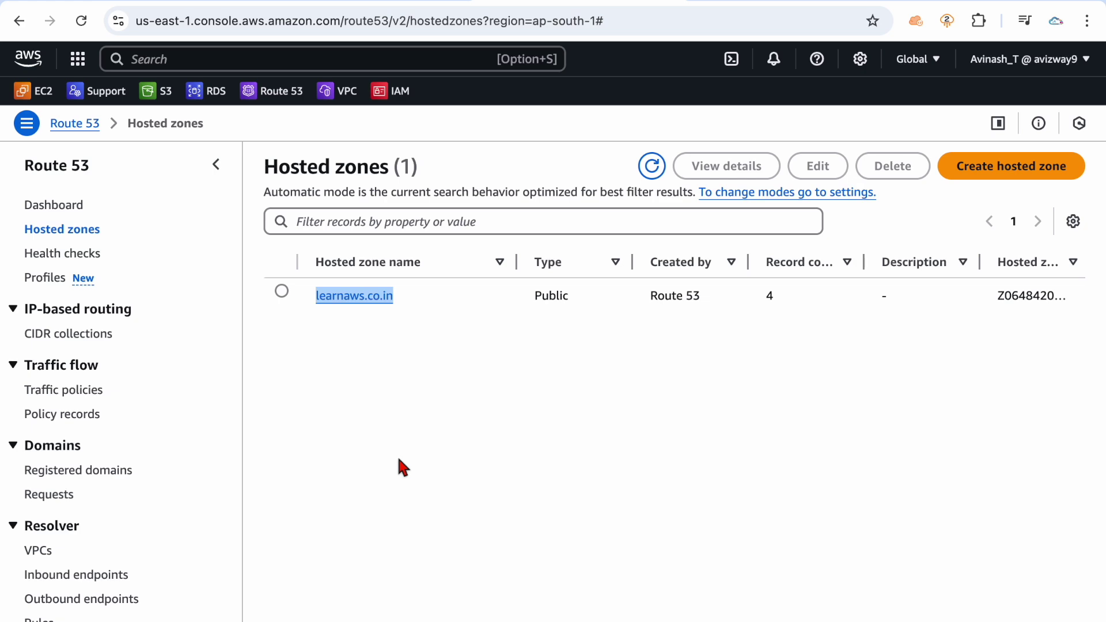
pyautogui.click(398, 459)
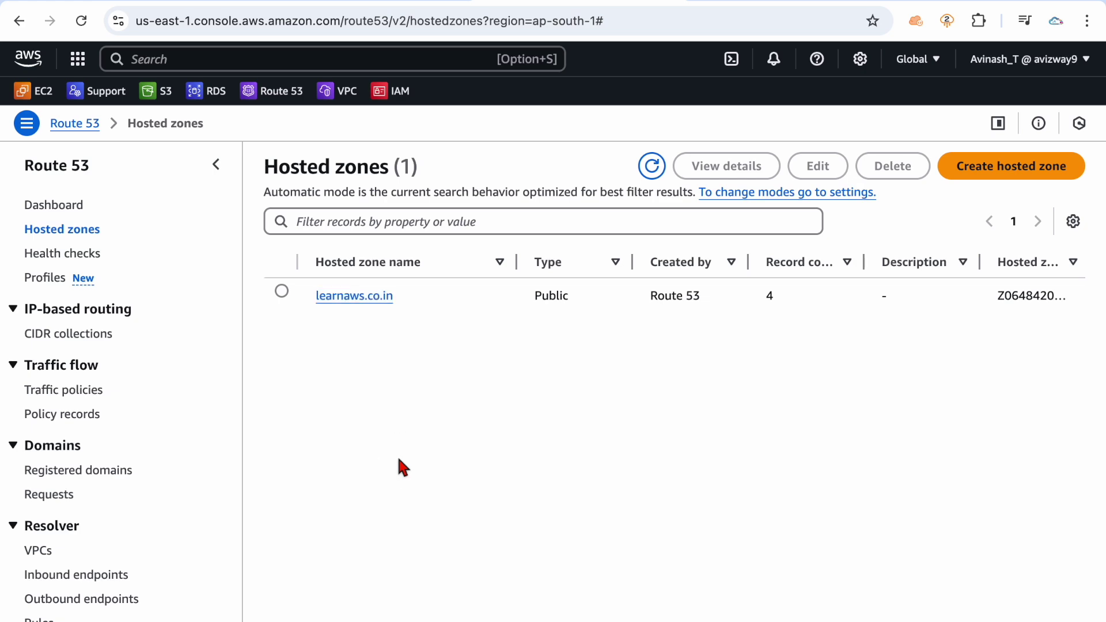
# Step: Visit learnaws.co.in in a new browser tab, view its AWS Flash Cards page, and return to the Route 53 hosted zones
pyautogui.click(907, 1)
pyautogui.write('learnaws.co.in')
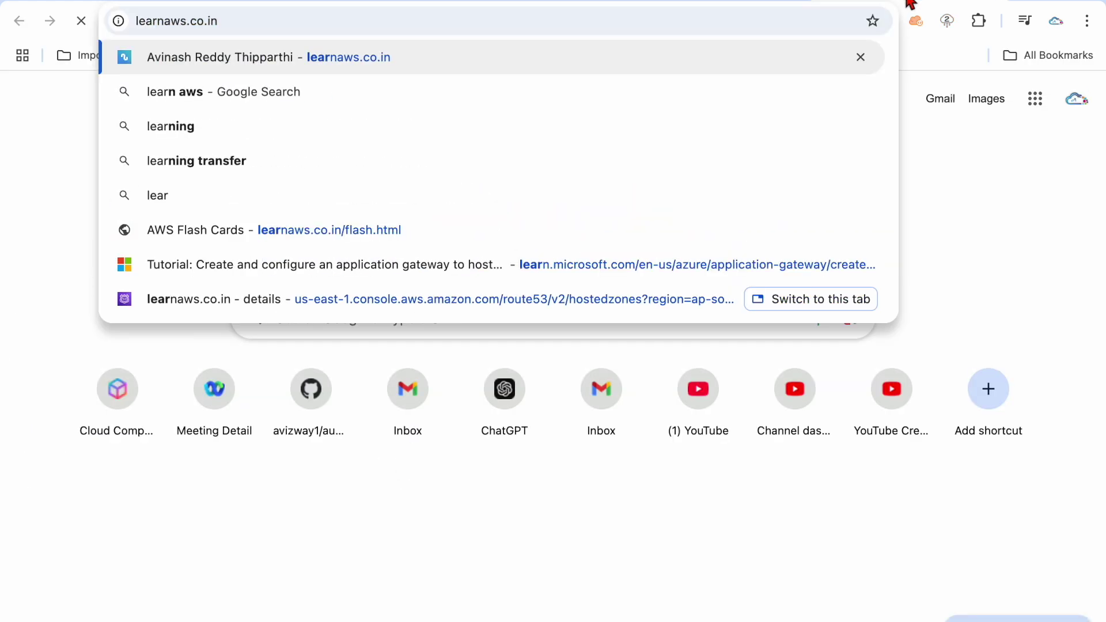
pyautogui.press('Return')
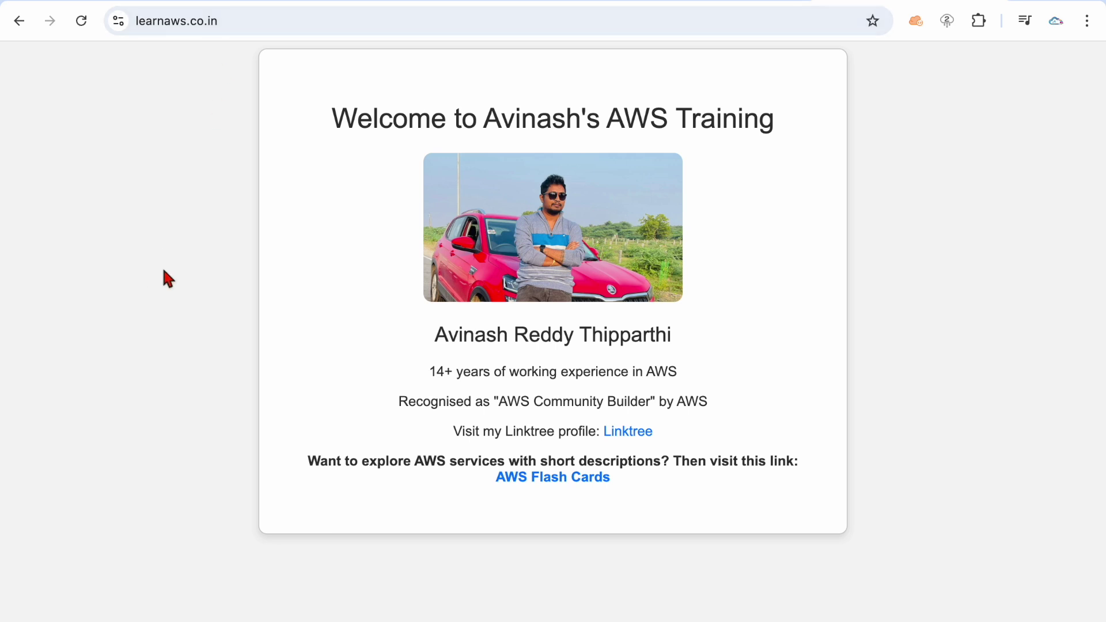
pyautogui.moveTo(375, 459); pyautogui.dragTo(474, 507)
pyautogui.click(588, 554)
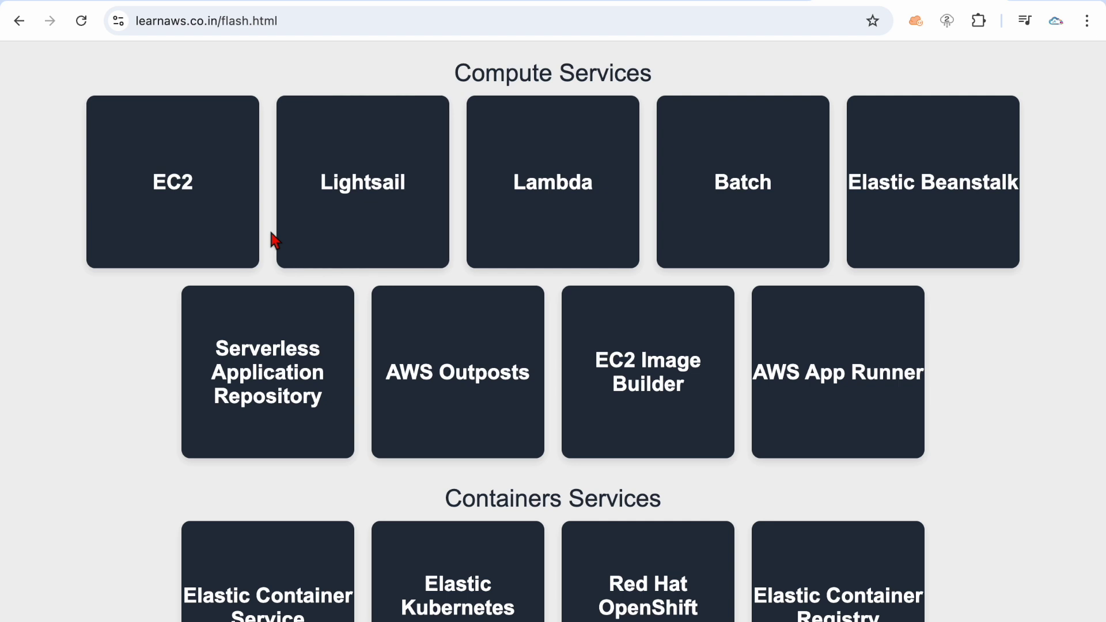
pyautogui.moveTo(375, 202)
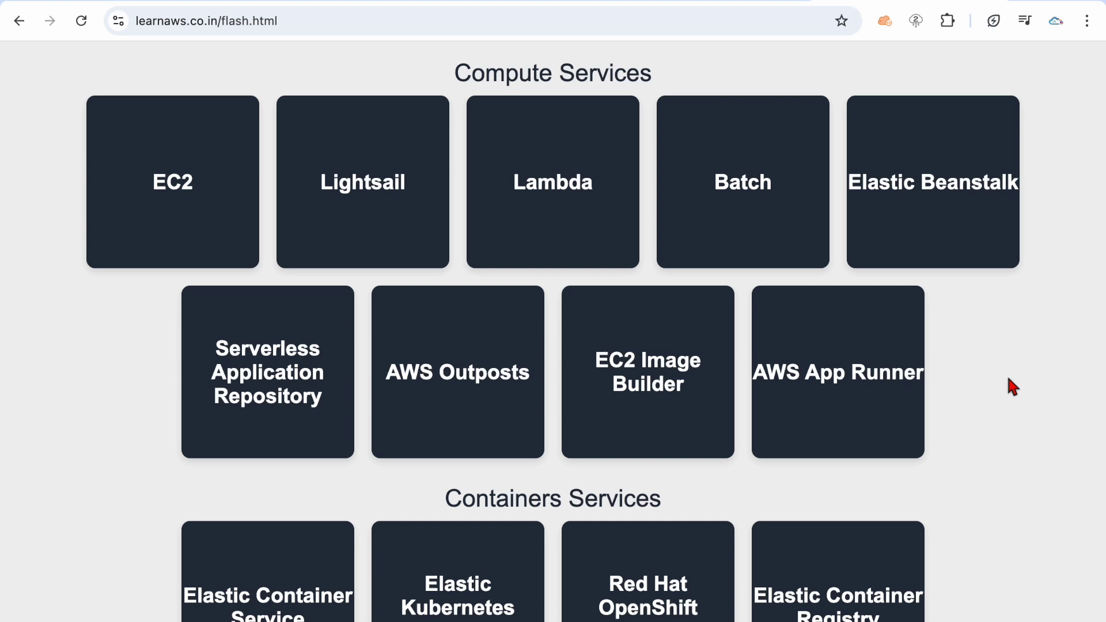
pyautogui.moveTo(424, 375)
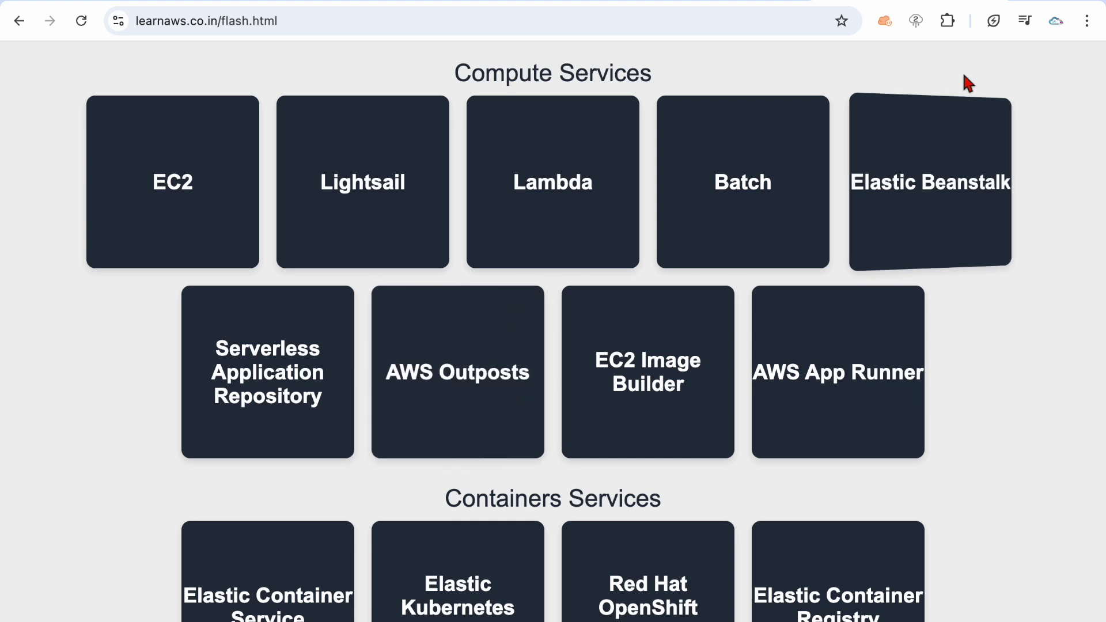
pyautogui.click(989, 0)
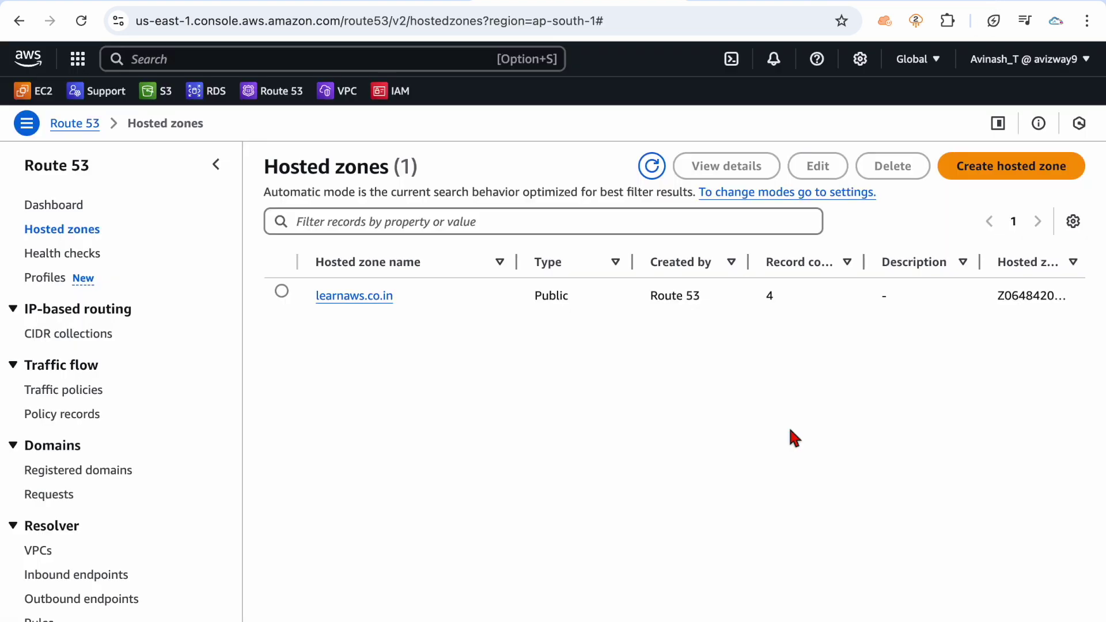
# Step: Return to the Transfer Family server setup and set the custom hostname to the Amazon Route53 DNS alias sftp.learnaws.co.in
pyautogui.moveTo(400, 296); pyautogui.dragTo(316, 297)
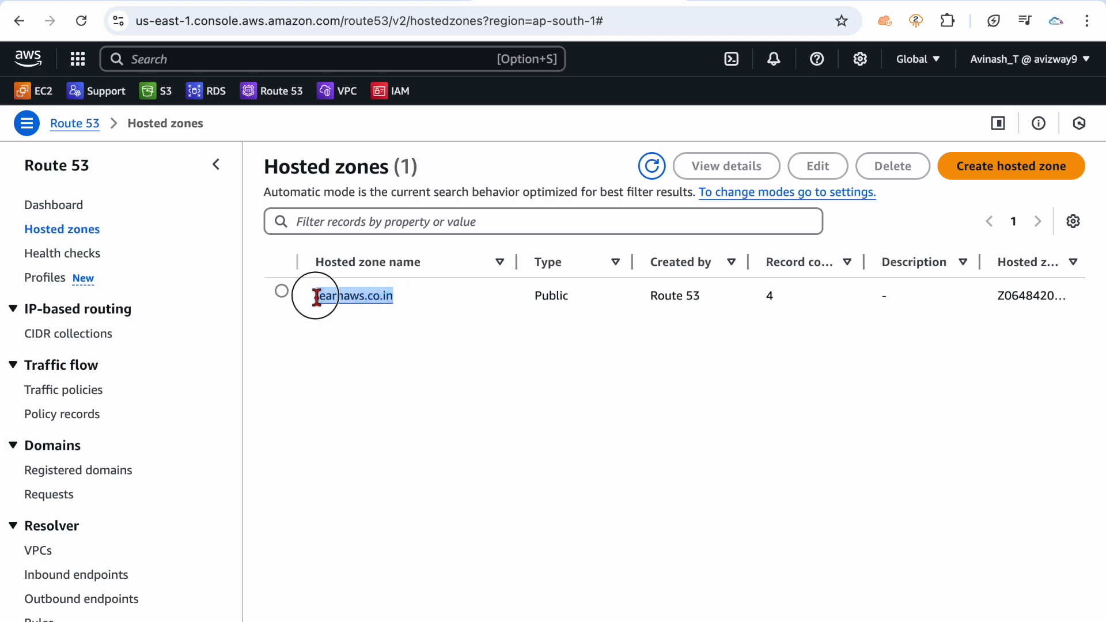
pyautogui.click(397, 494)
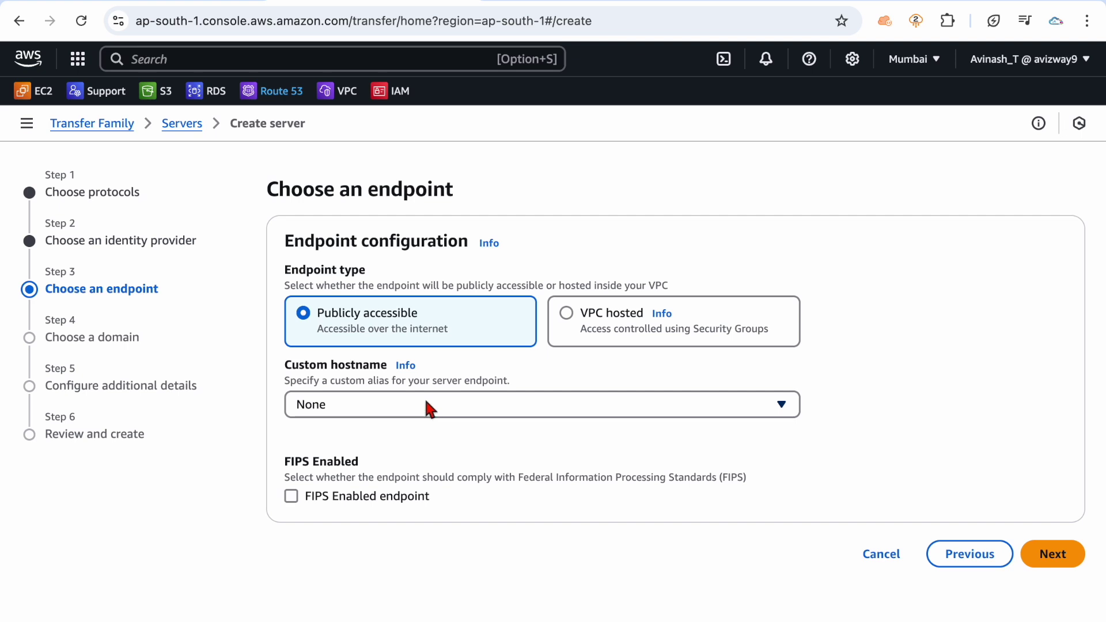
pyautogui.click(427, 404)
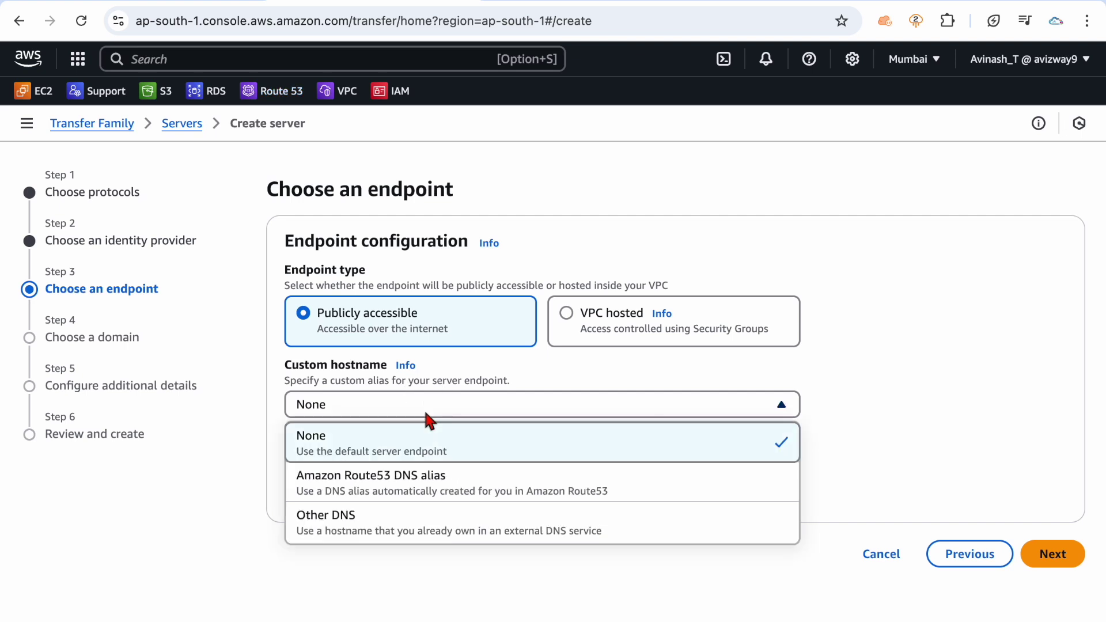
pyautogui.click(369, 489)
pyautogui.click(398, 433)
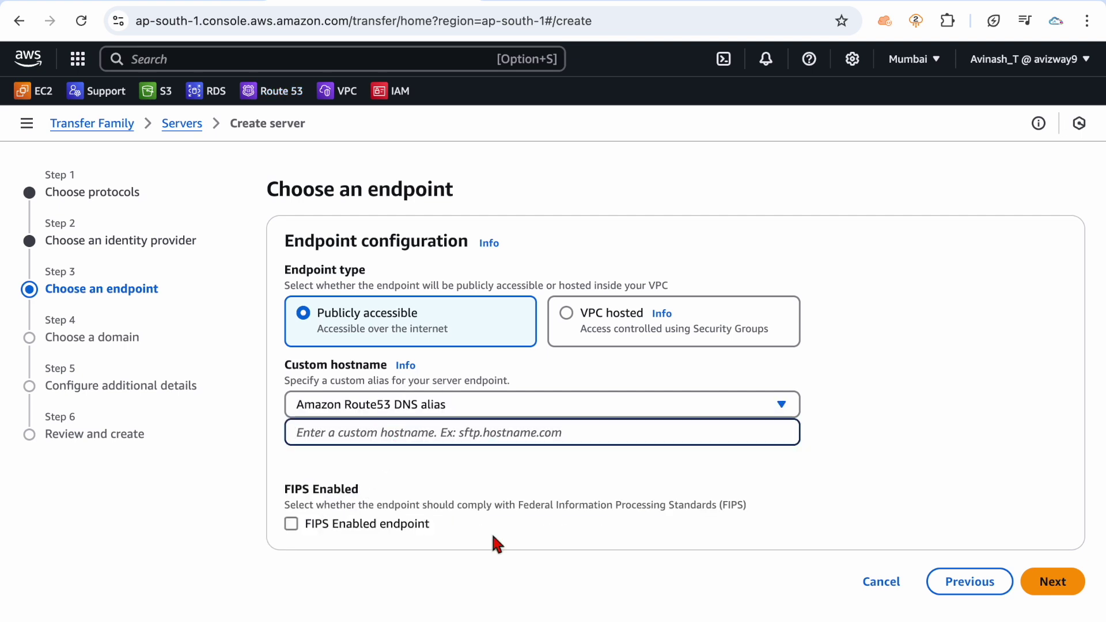
pyautogui.write('sftp')
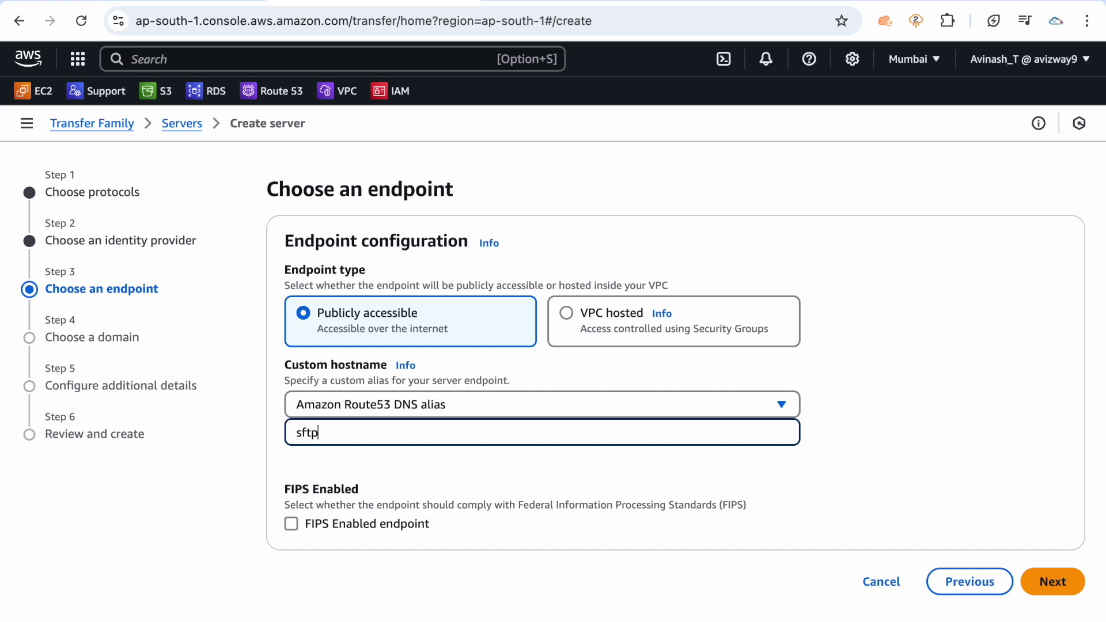
pyautogui.write('.learnaws.co.in')
pyautogui.click(912, 412)
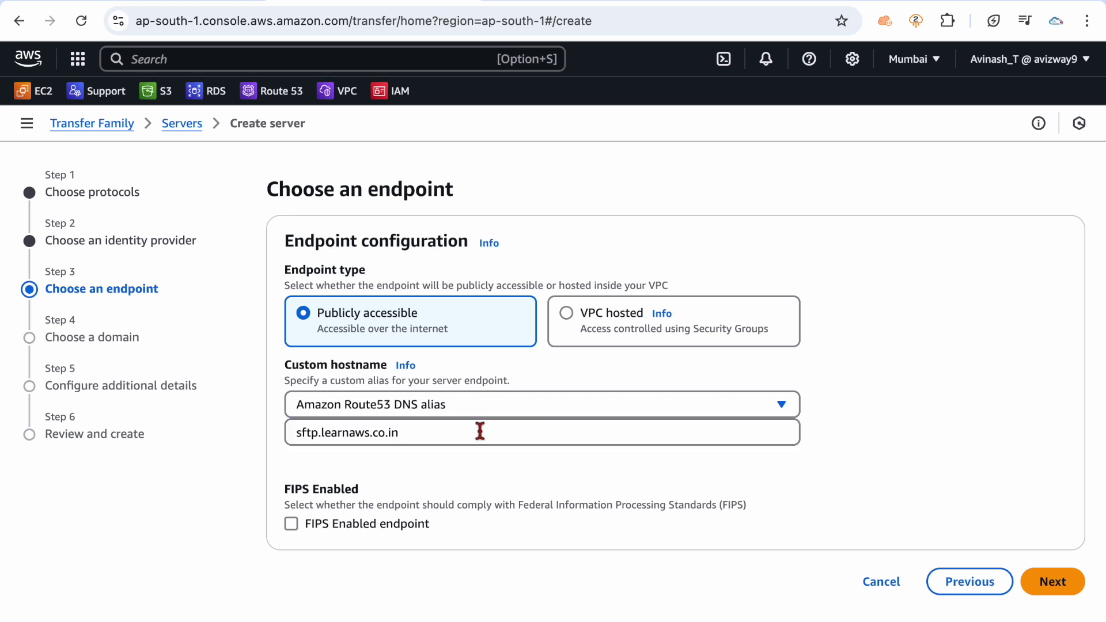
# Step: Open the learnaws.co.in hosted zone's records in Route 53 and return to the server's endpoint configuration
pyautogui.moveTo(479, 432); pyautogui.dragTo(268, 429)
pyautogui.click(642, 444)
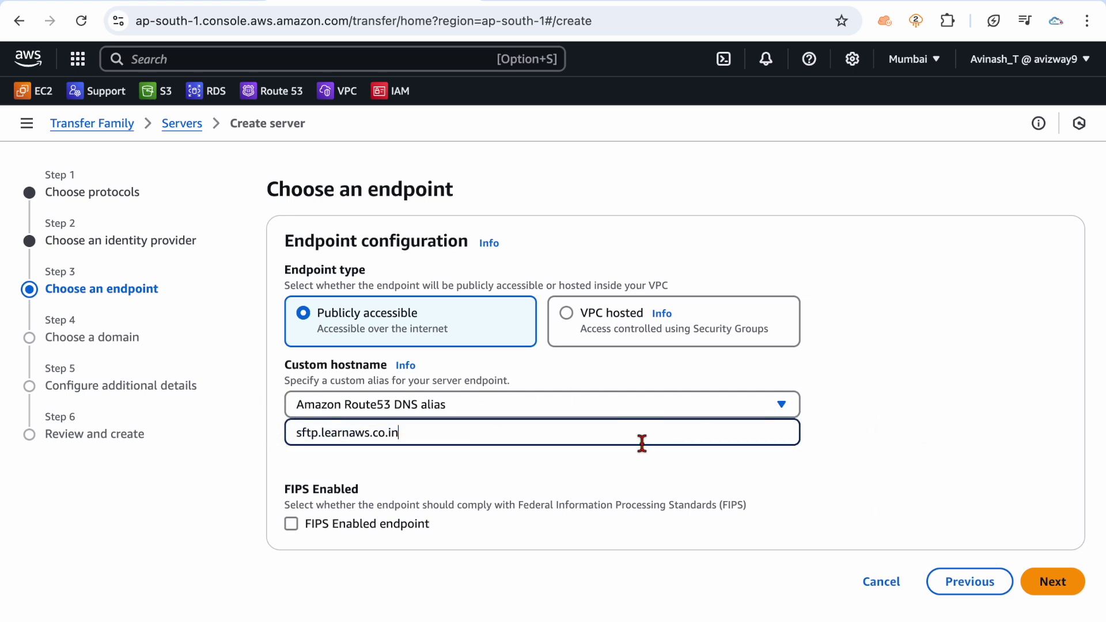
pyautogui.press('Left')
pyautogui.click(530, 1)
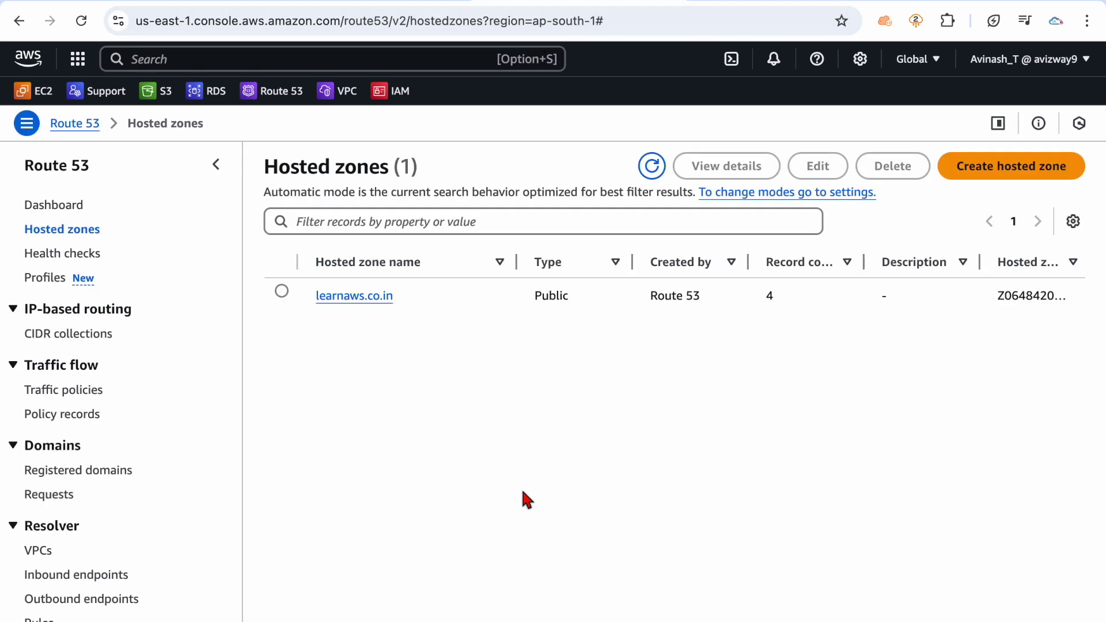
pyautogui.click(356, 294)
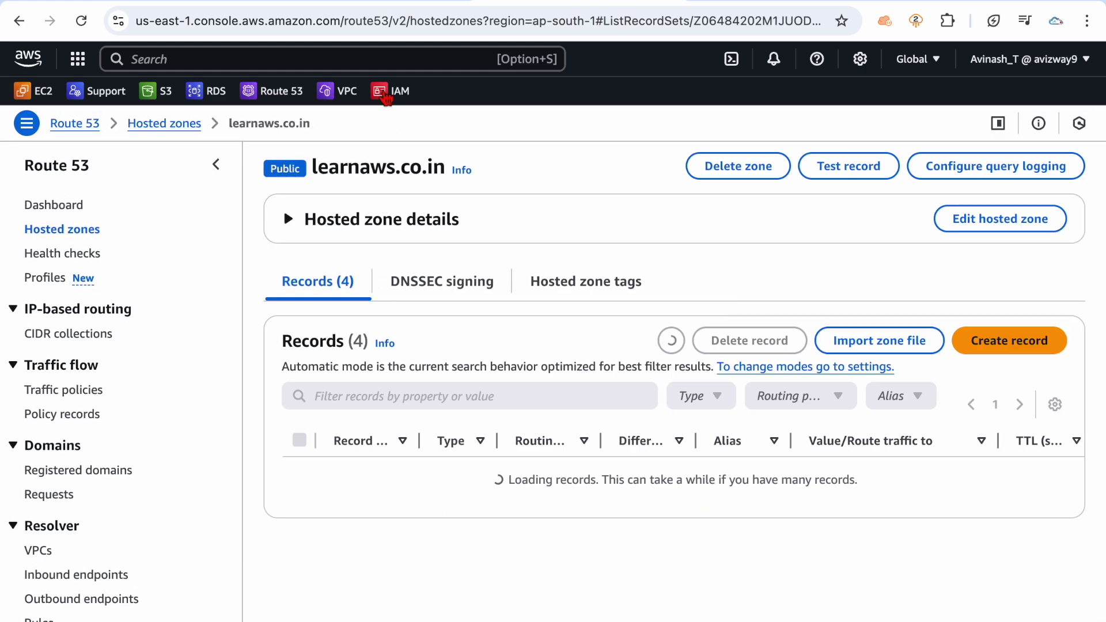
pyautogui.click(368, 5)
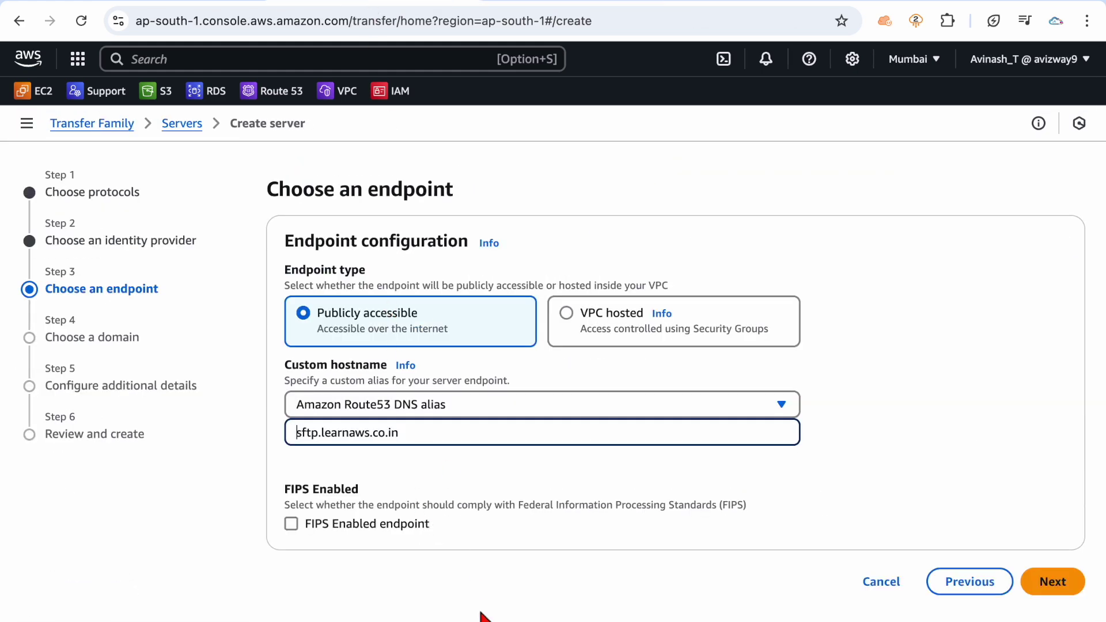
pyautogui.click(471, 585)
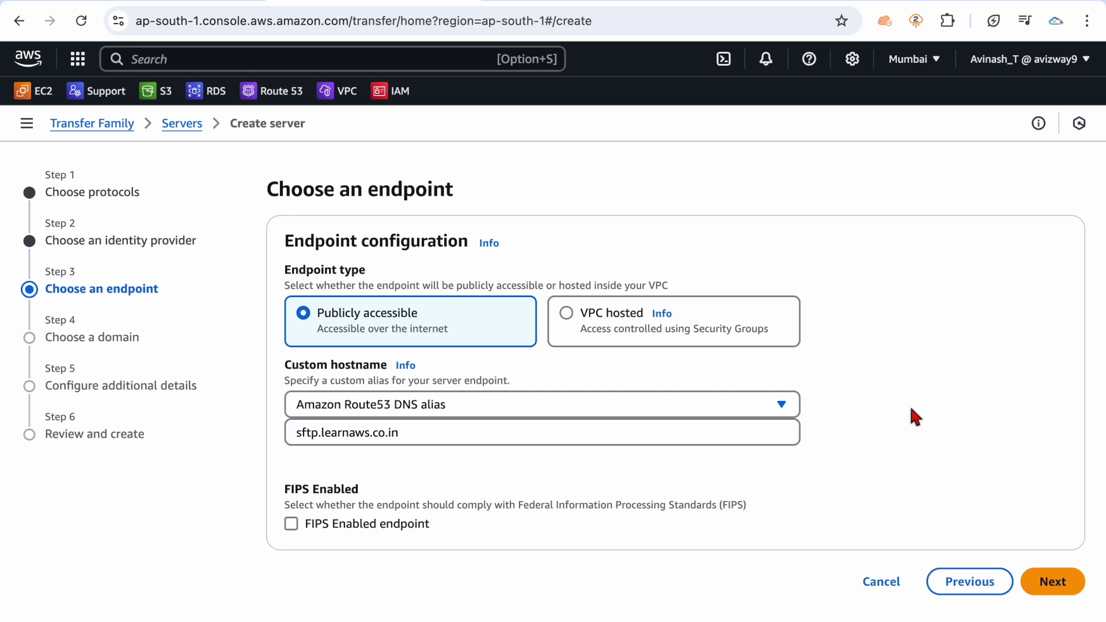
# Step: Accept the endpoint configuration and keep Amazon S3 as the storage domain, continuing to the additional details
pyautogui.click(1051, 579)
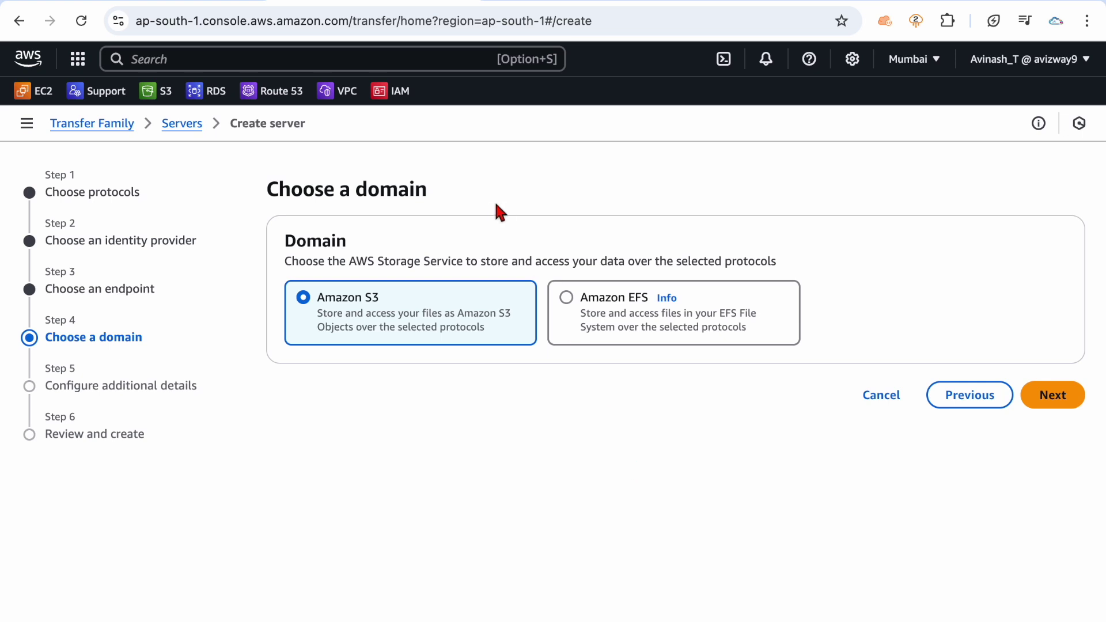
pyautogui.moveTo(316, 295); pyautogui.dragTo(383, 293)
pyautogui.moveTo(488, 331); pyautogui.dragTo(454, 334)
pyautogui.click(405, 413)
pyautogui.click(545, 480)
pyautogui.click(1054, 402)
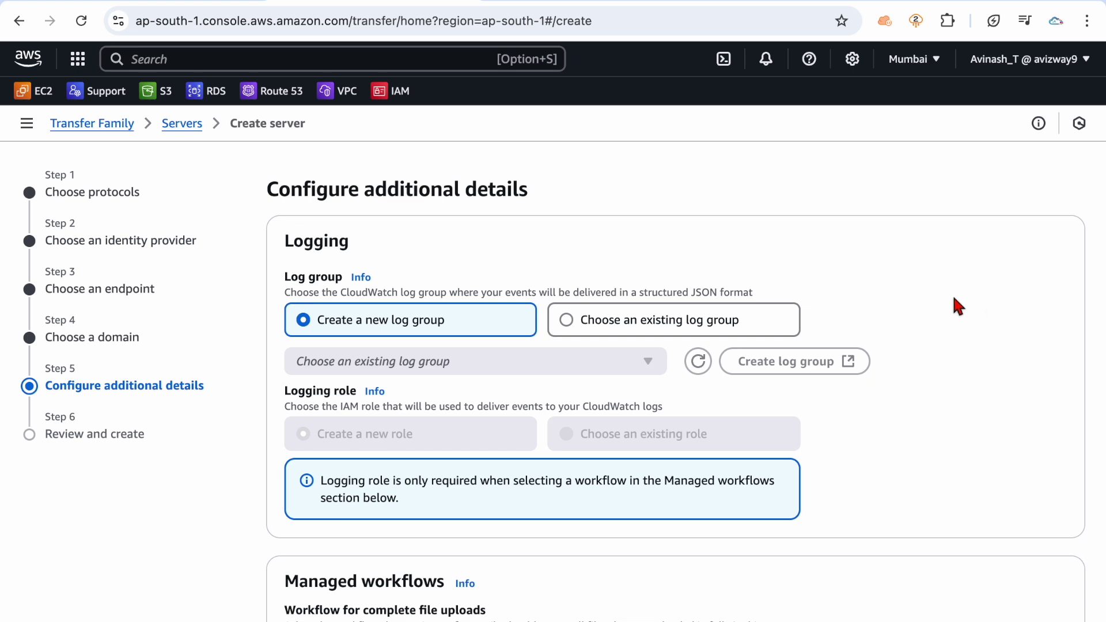
# Step: Review the server's log group, managed workflow and security policy options down to the Server Host Key section
pyautogui.moveTo(318, 320); pyautogui.dragTo(464, 323)
pyautogui.click(972, 322)
pyautogui.scroll(-6, 973, 322)
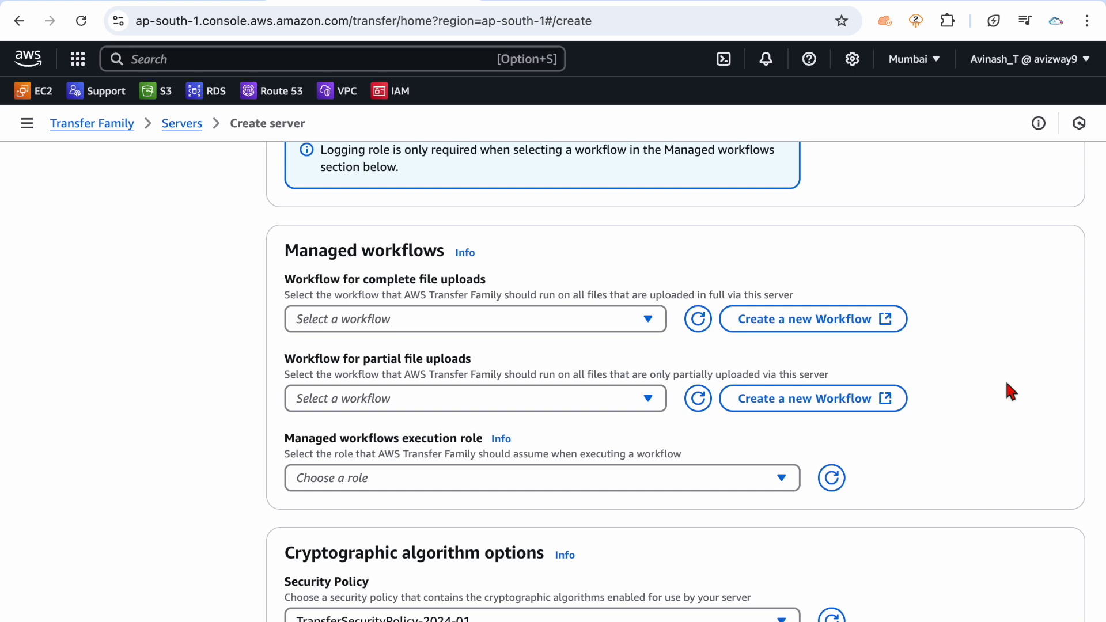
pyautogui.scroll(-2, 963, 398)
pyautogui.scroll(-3, 964, 393)
pyautogui.scroll(-3, 956, 392)
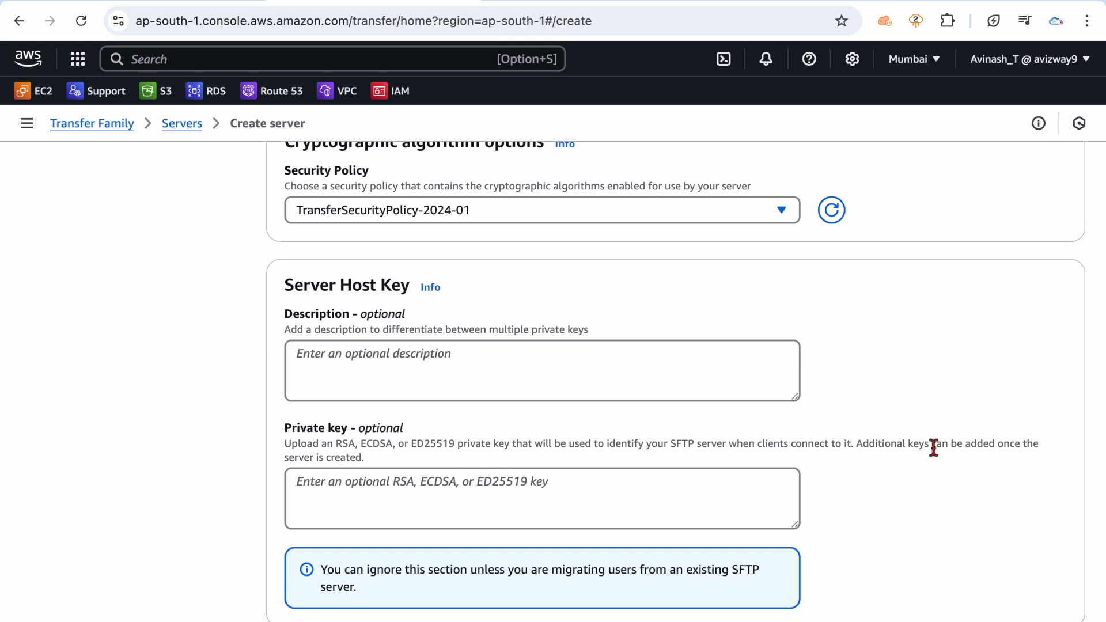
pyautogui.scroll(-2, 933, 448)
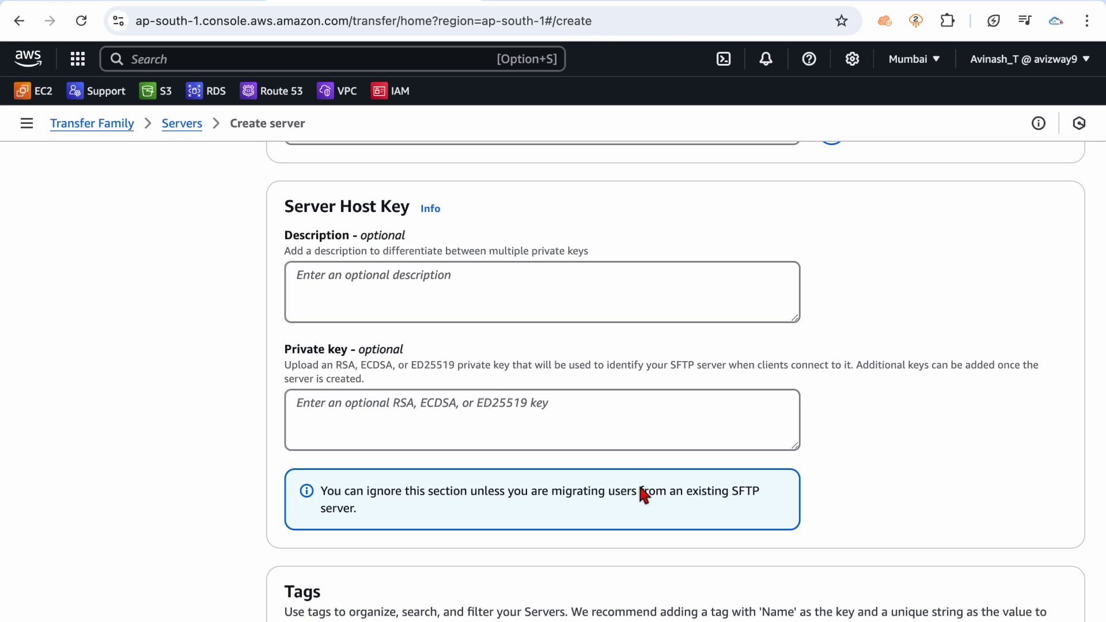
# Step: Examine the Server Host Key section's migration note and optional private key field, and look over the settings below it
pyautogui.moveTo(547, 491); pyautogui.dragTo(760, 493)
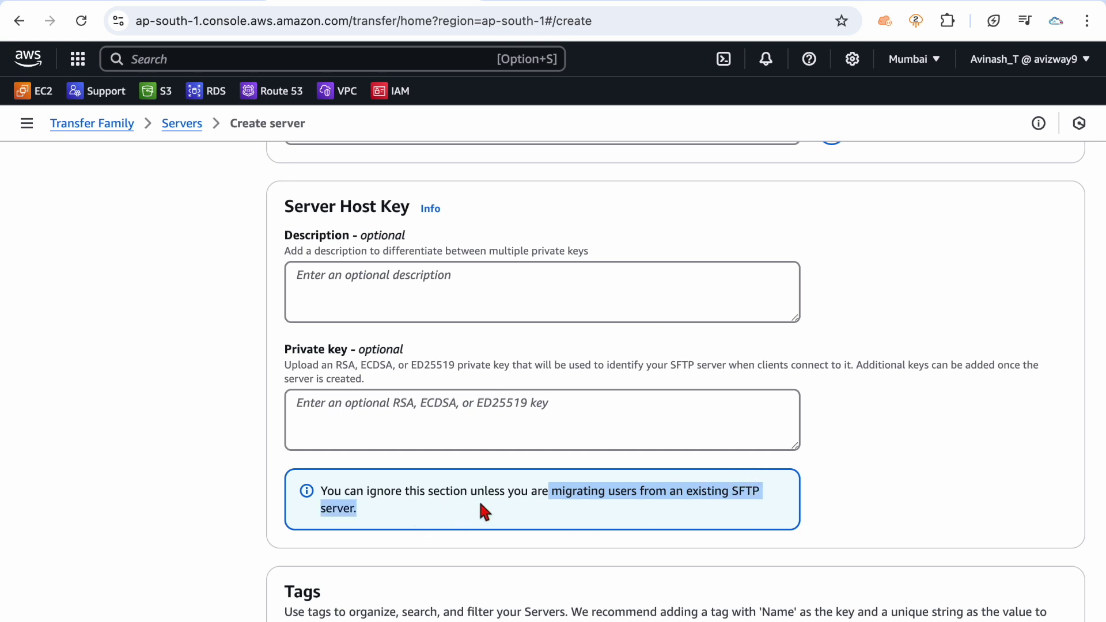
pyautogui.click(508, 511)
pyautogui.click(581, 432)
pyautogui.click(936, 454)
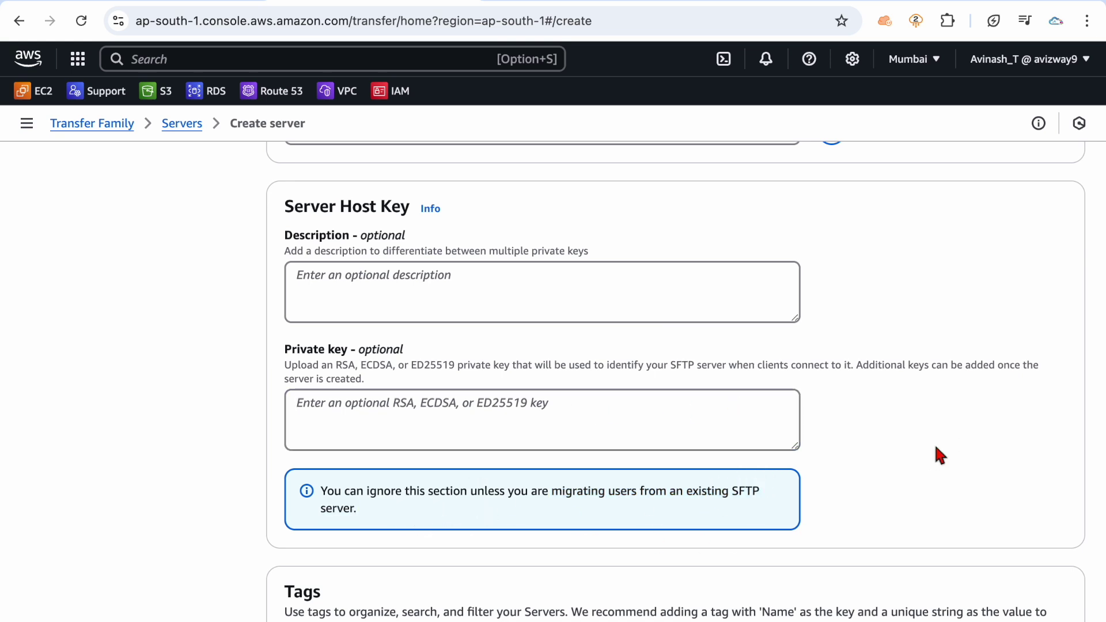
pyautogui.doubleClick(390, 351)
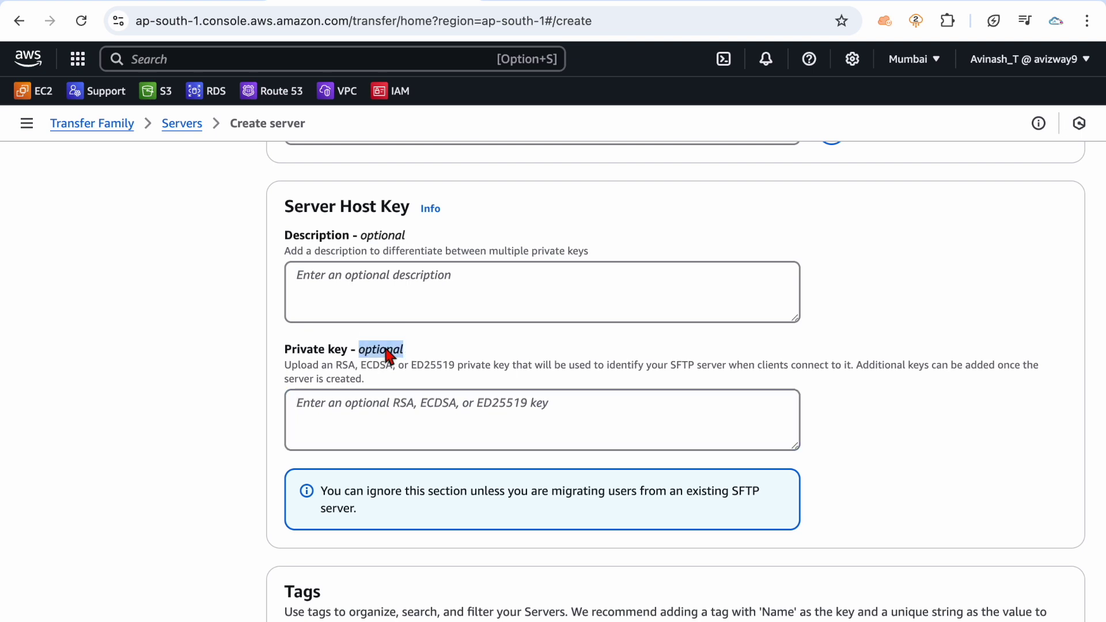
pyautogui.click(934, 428)
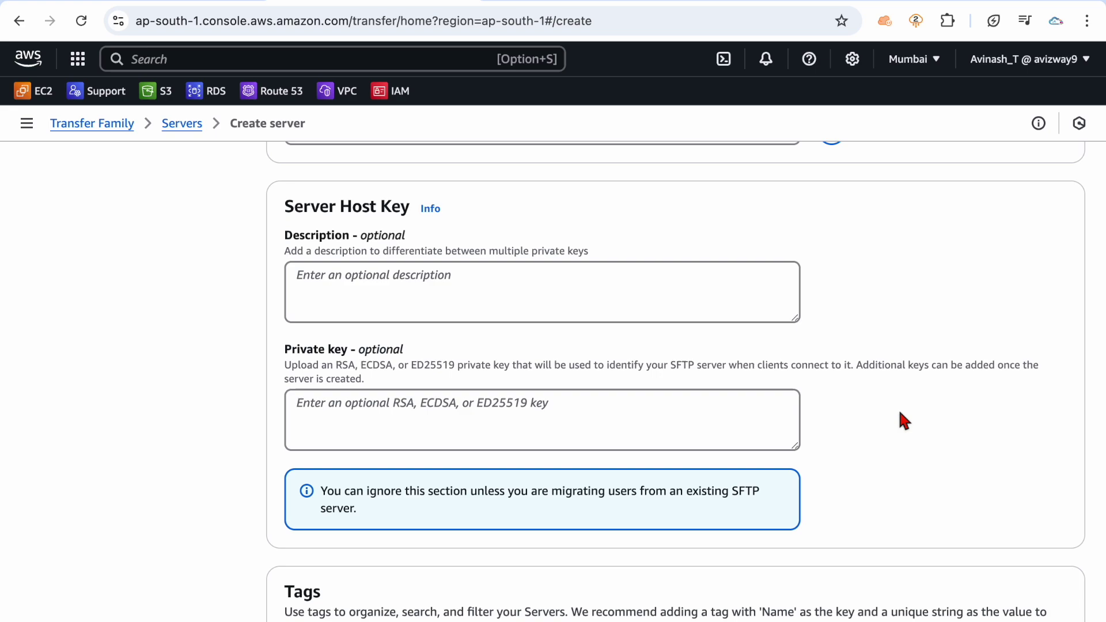
pyautogui.scroll(-5, 901, 413)
pyautogui.scroll(4, 901, 414)
pyautogui.scroll(2, 900, 412)
# Step: Switch to Terminal, change to the Desktop/keypairs directory and print the working directory
pyautogui.hotkey('ctrl', 'Left')
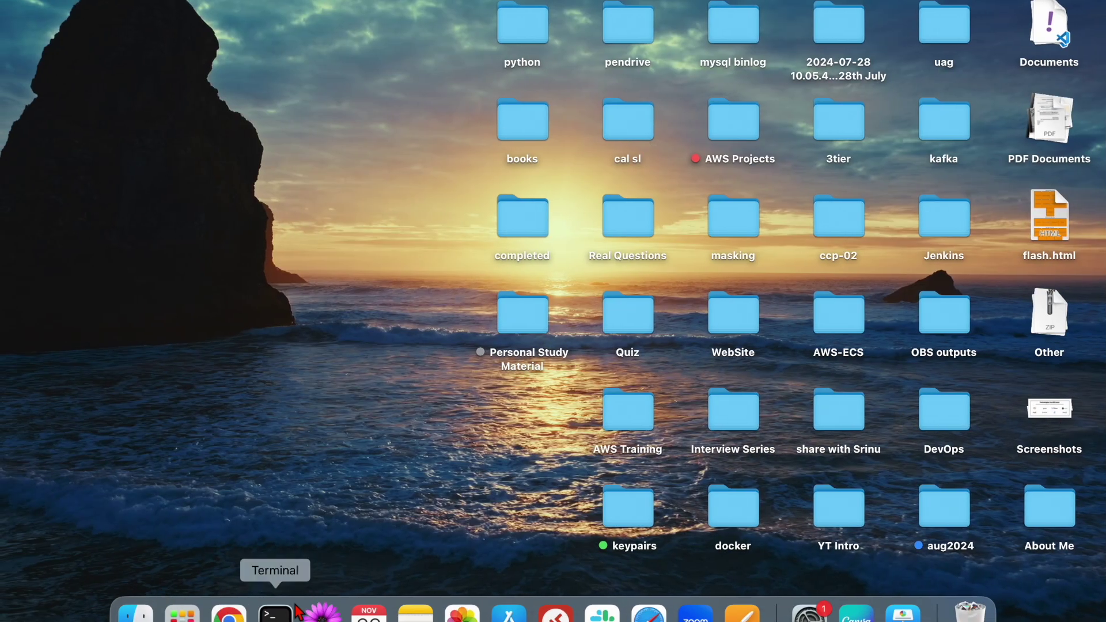
pyautogui.click(276, 613)
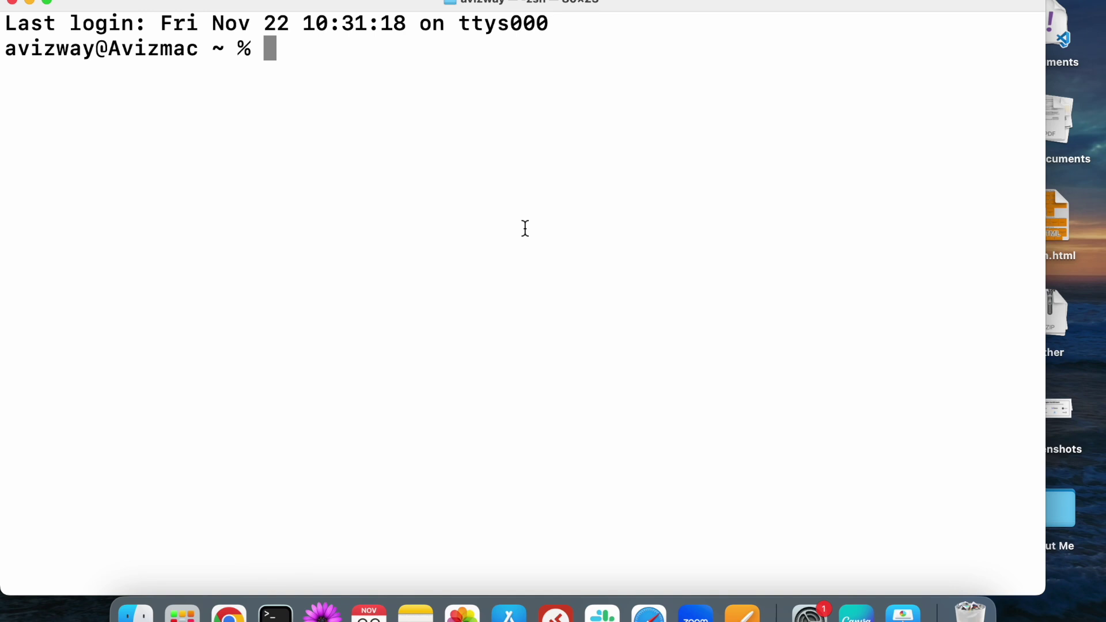
pyautogui.write('cd Desktop/ke')
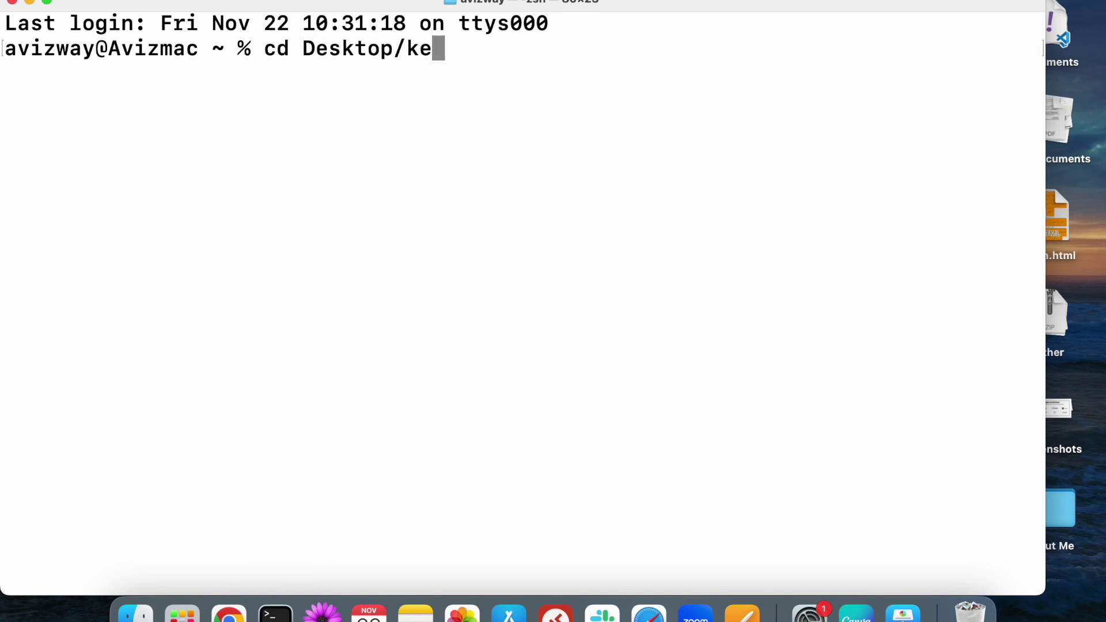
pyautogui.press('Tab')
pyautogui.press('Return')
pyautogui.press('Return')
pyautogui.write('pwd')
pyautogui.press('Return')
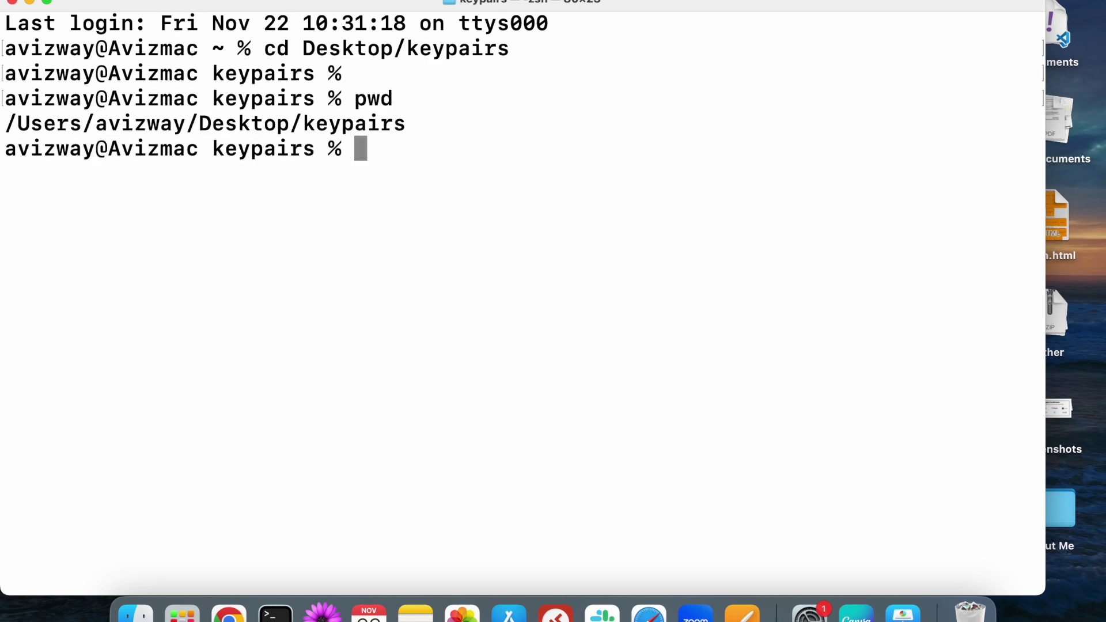
# Step: Create a directory named keys, change into it, and print the working directory on a cleared screen
pyautogui.write('mkdir ')
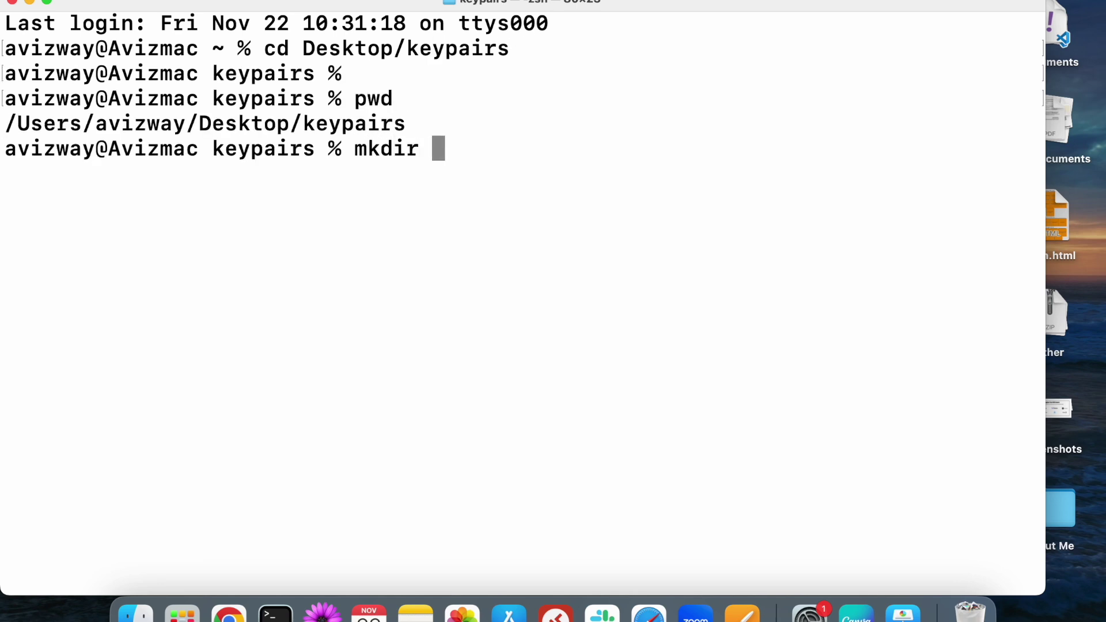
pyautogui.write('keys')
pyautogui.press('Return')
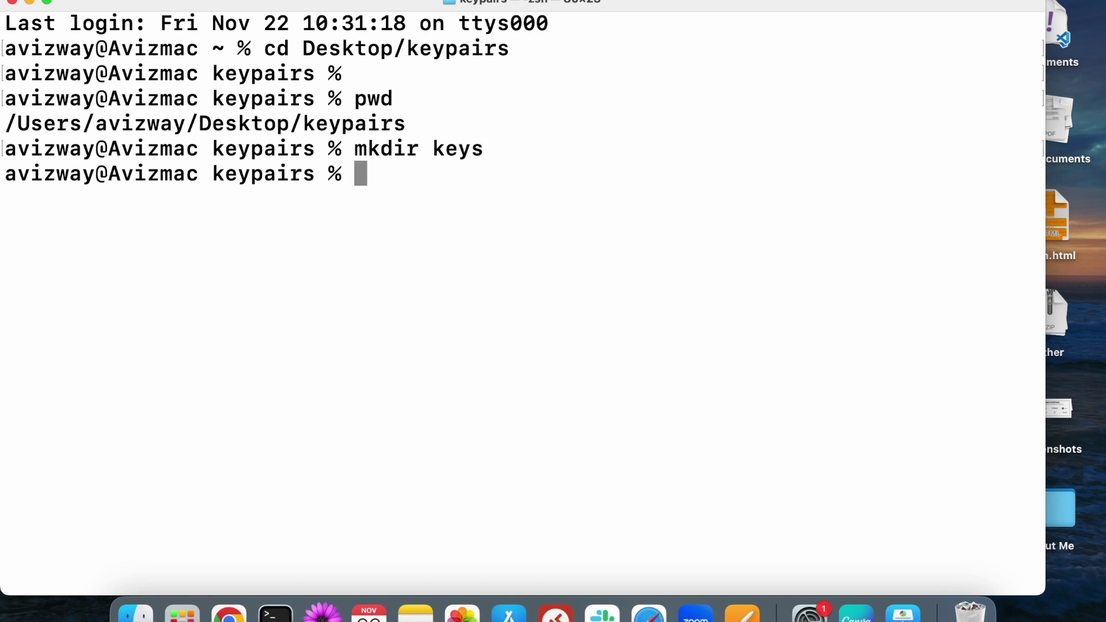
pyautogui.write('cd keys/')
pyautogui.press('Return')
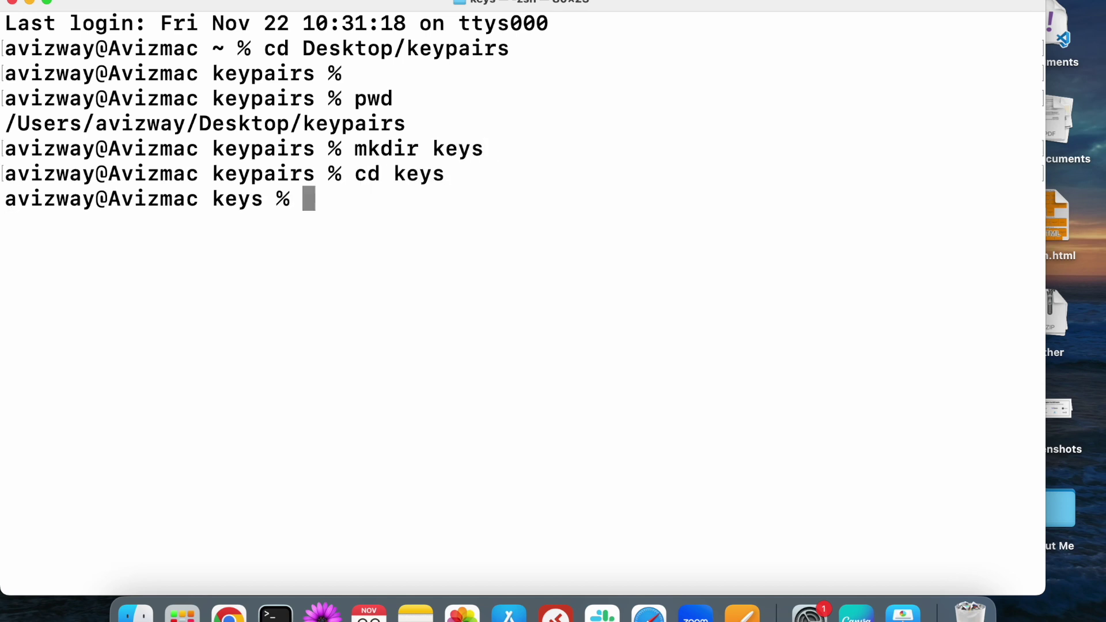
pyautogui.hotkey('ctrl', 'l')
pyautogui.press('Return')
pyautogui.press('Return')
pyautogui.write('pwd')
pyautogui.press('Return')
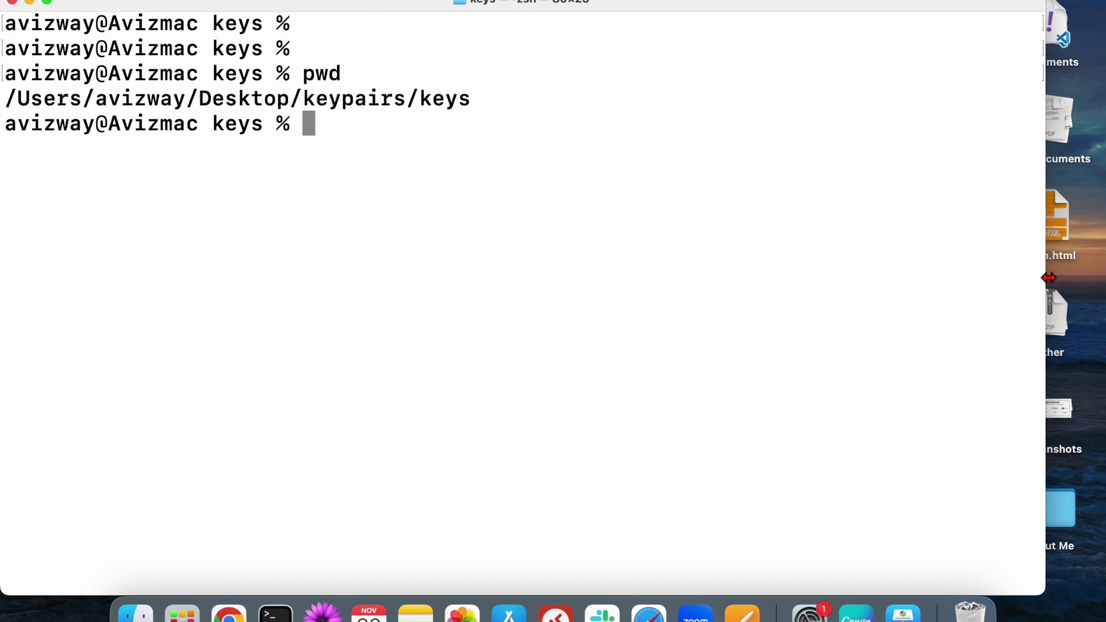
# Step: Widen the terminal window and generate an RSA key pair with ssh-keygen in the file server-key, without a passphrase
pyautogui.moveTo(1046, 277); pyautogui.dragTo(1095, 276)
pyautogui.press('Return')
pyautogui.press('Return')
pyautogui.write('ssh-ke')
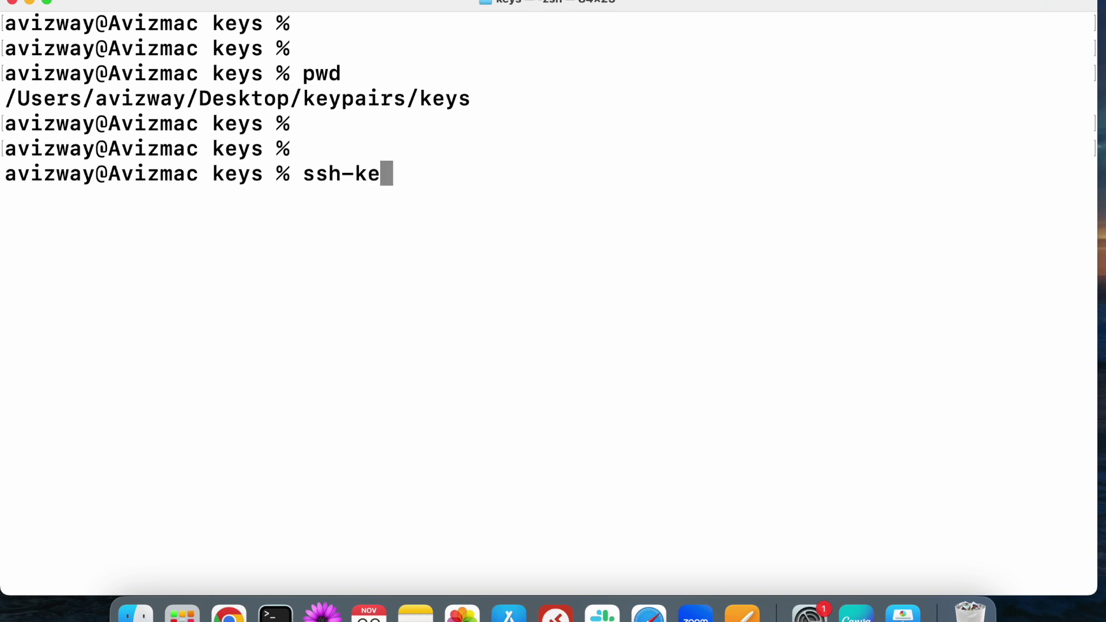
pyautogui.write('ygen -t')
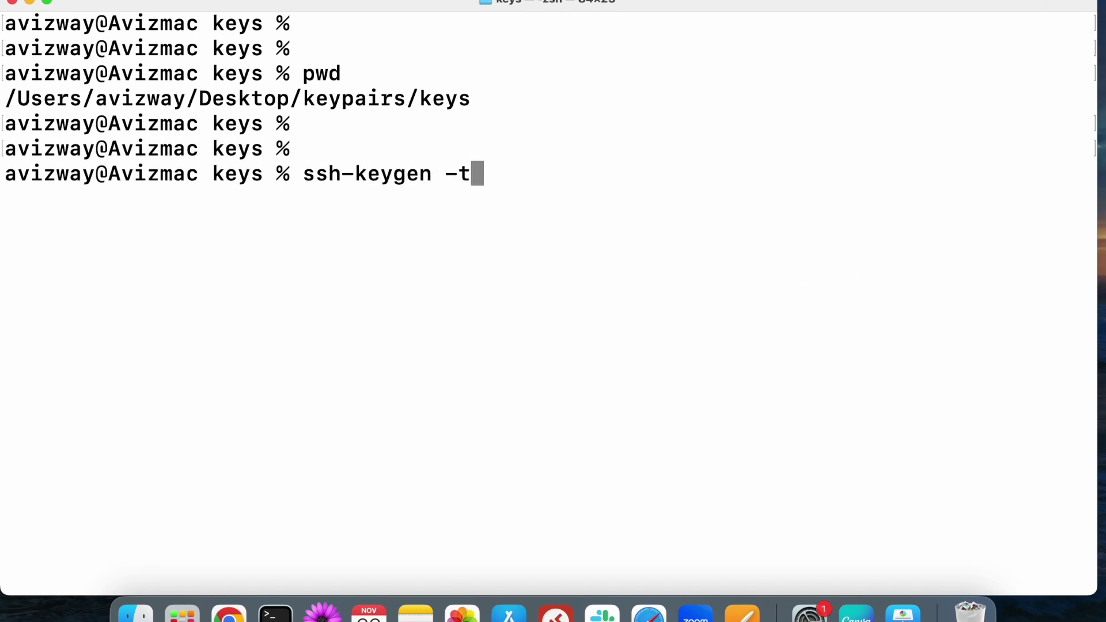
pyautogui.write(' rsa -f server-key')
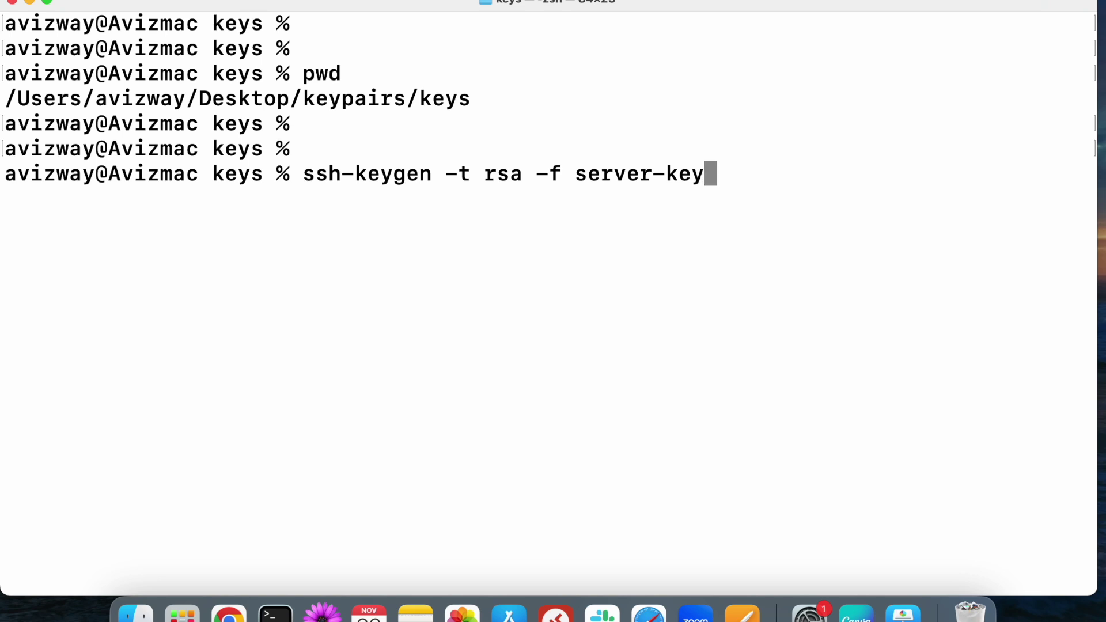
pyautogui.press('Return')
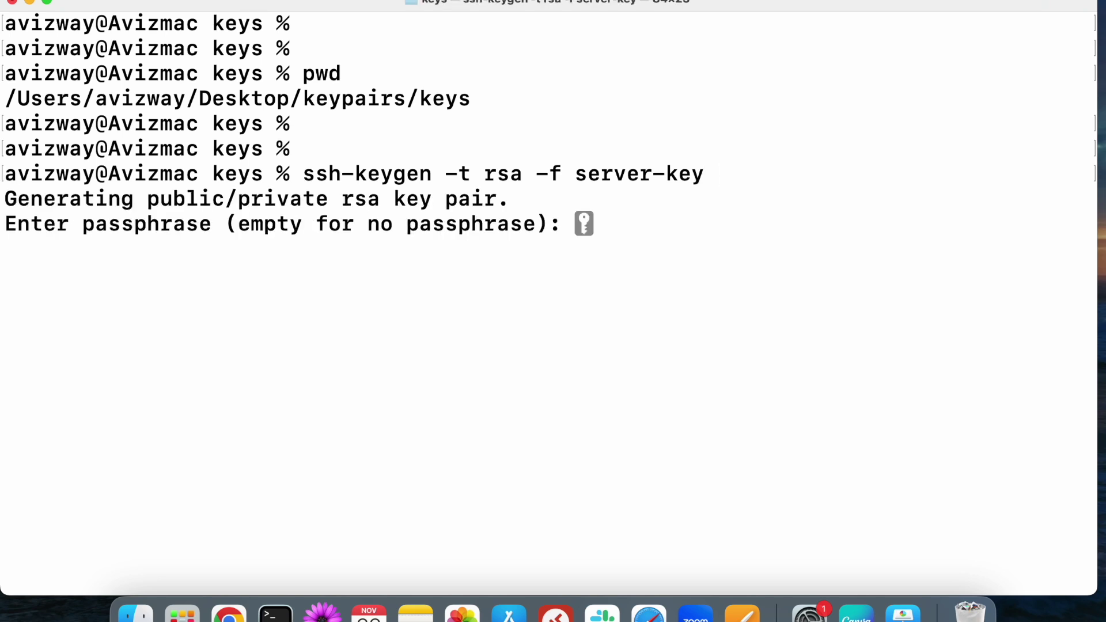
pyautogui.press('Return')
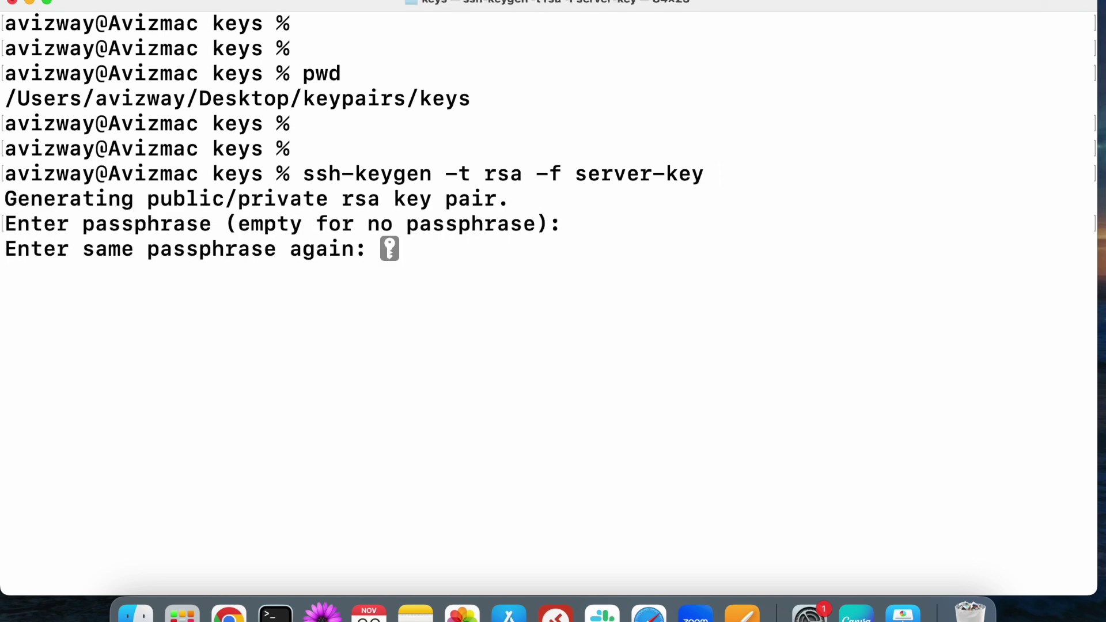
pyautogui.press('Return')
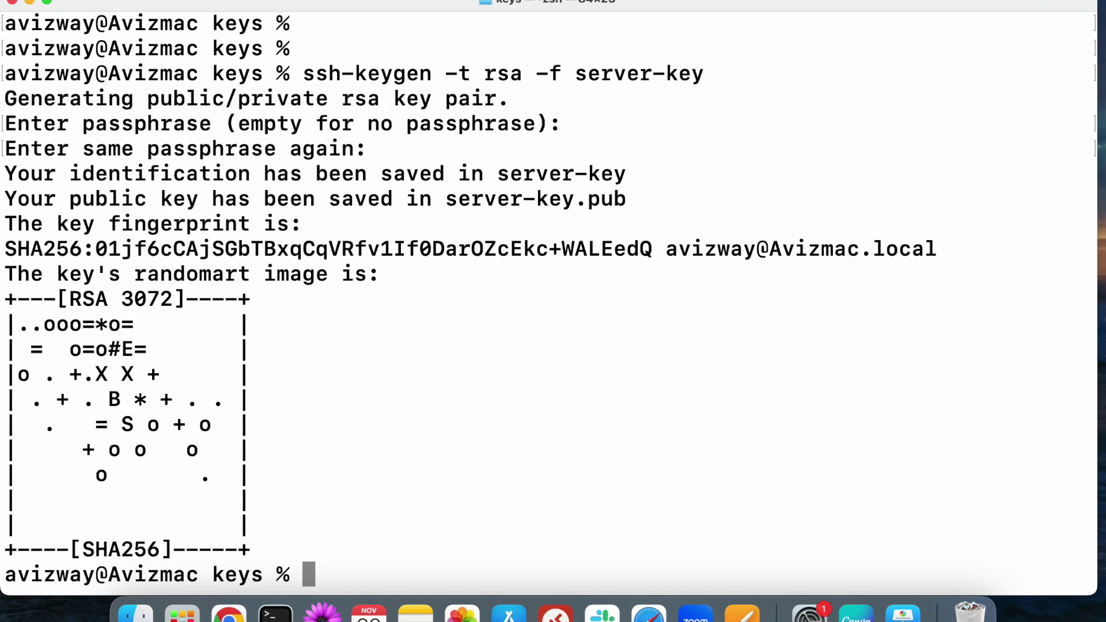
# Step: Switch to Finder and open the keys folder inside Desktop/keypairs
pyautogui.click(136, 612)
pyautogui.click(176, 163)
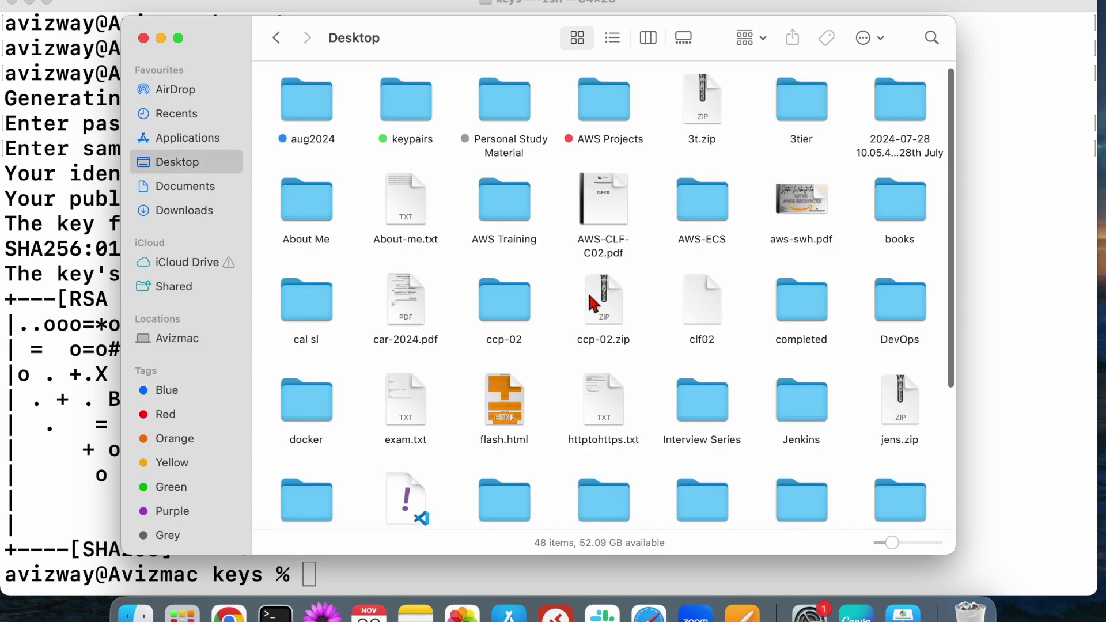
pyautogui.scroll(-2, 667, 246)
pyautogui.scroll(2, 666, 247)
pyautogui.click(404, 99)
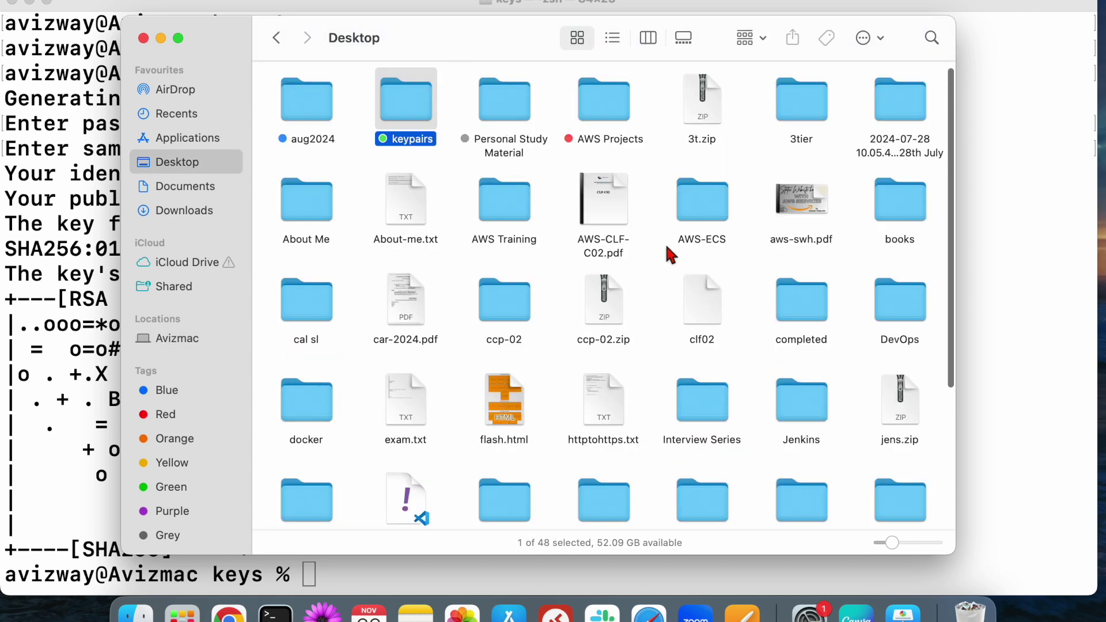
pyautogui.doubleClick(397, 98)
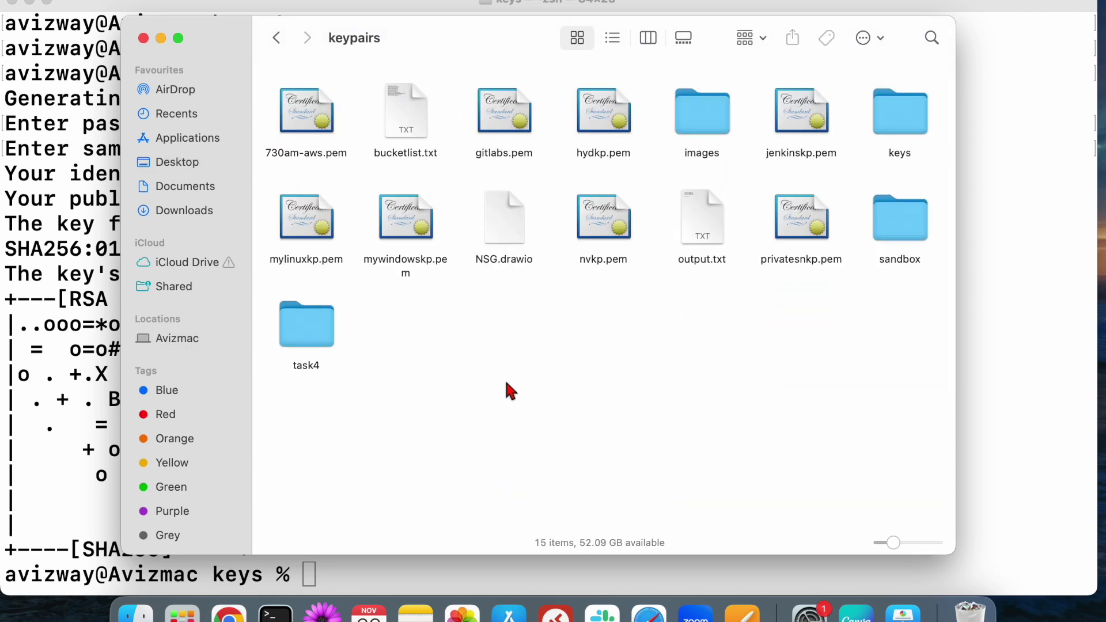
pyautogui.doubleClick(903, 118)
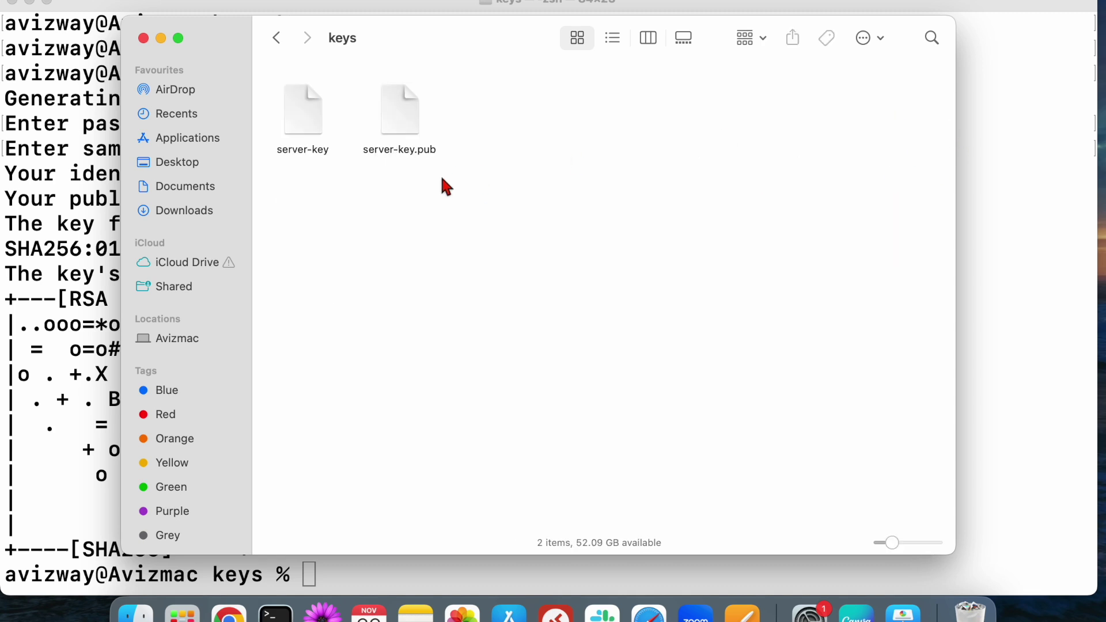
# Step: Inspect the server-key and server-key.pub files, checking which applications can open the public key
pyautogui.click(320, 156)
pyautogui.click(421, 303)
pyautogui.click(412, 131)
pyautogui.click(473, 219)
pyautogui.moveTo(456, 165); pyautogui.dragTo(497, 271)
pyautogui.click(390, 109)
pyautogui.rightClick(390, 108)
pyautogui.moveTo(483, 140)
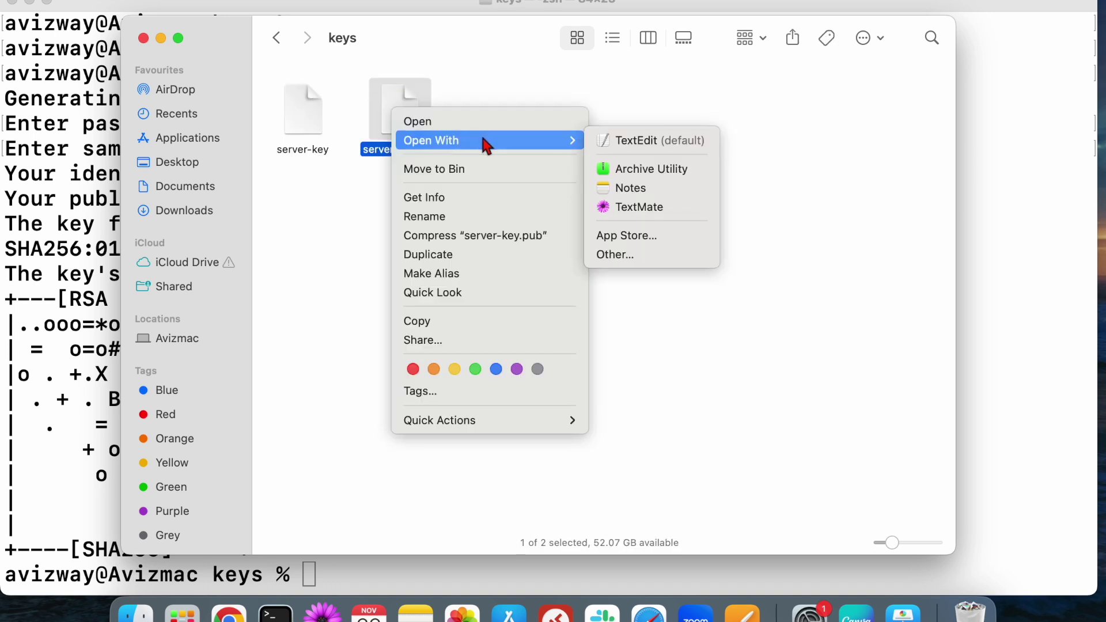
pyautogui.click(303, 260)
# Step: Return to the Create server page in the browser and reread the Server Host Key note about migrating users
pyautogui.hotkey('ctrl', 'Right')
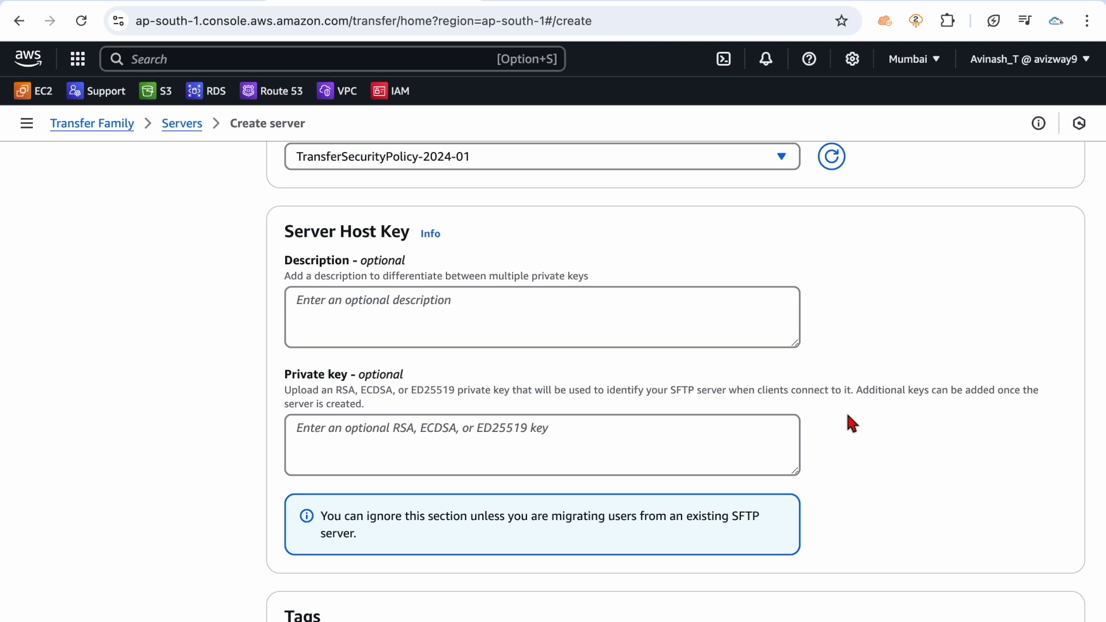
pyautogui.scroll(-2, 852, 423)
pyautogui.moveTo(522, 439); pyautogui.dragTo(666, 479)
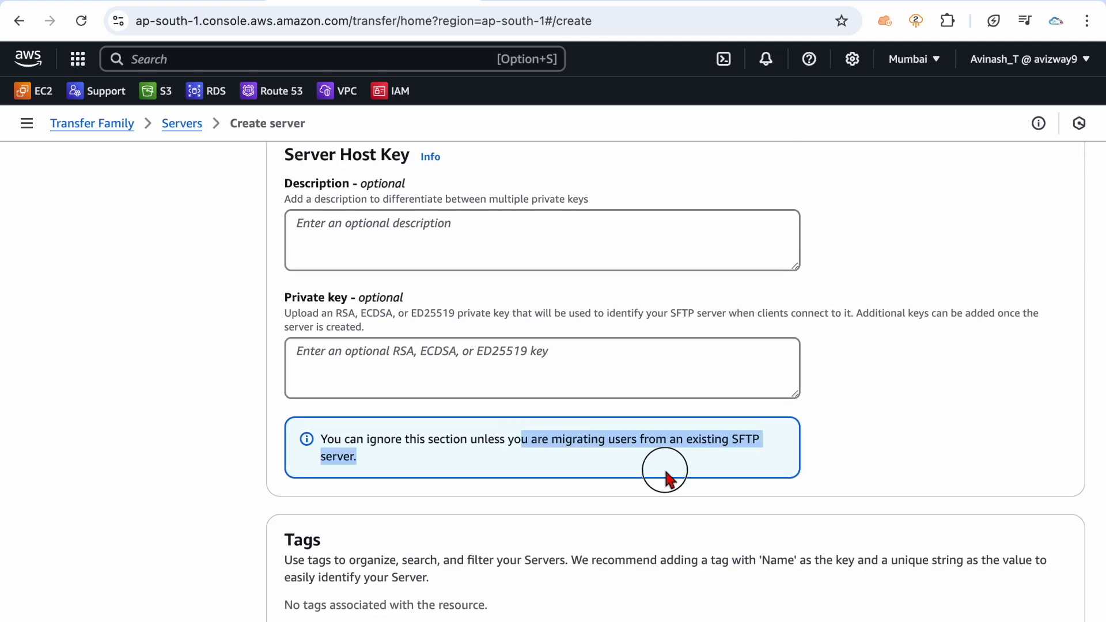
pyautogui.click(890, 436)
pyautogui.scroll(-3, 892, 435)
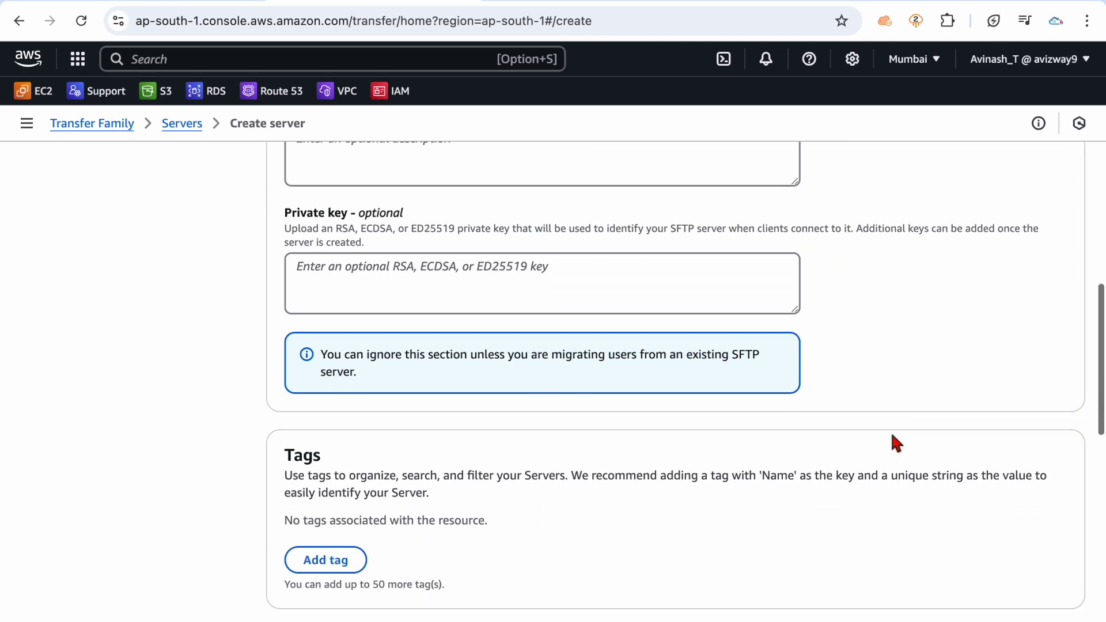
# Step: Enter a pre-authentication display banner consisting of "Hi, Welcome to", the presenter's first name and "Demo"
pyautogui.scroll(-9, 892, 436)
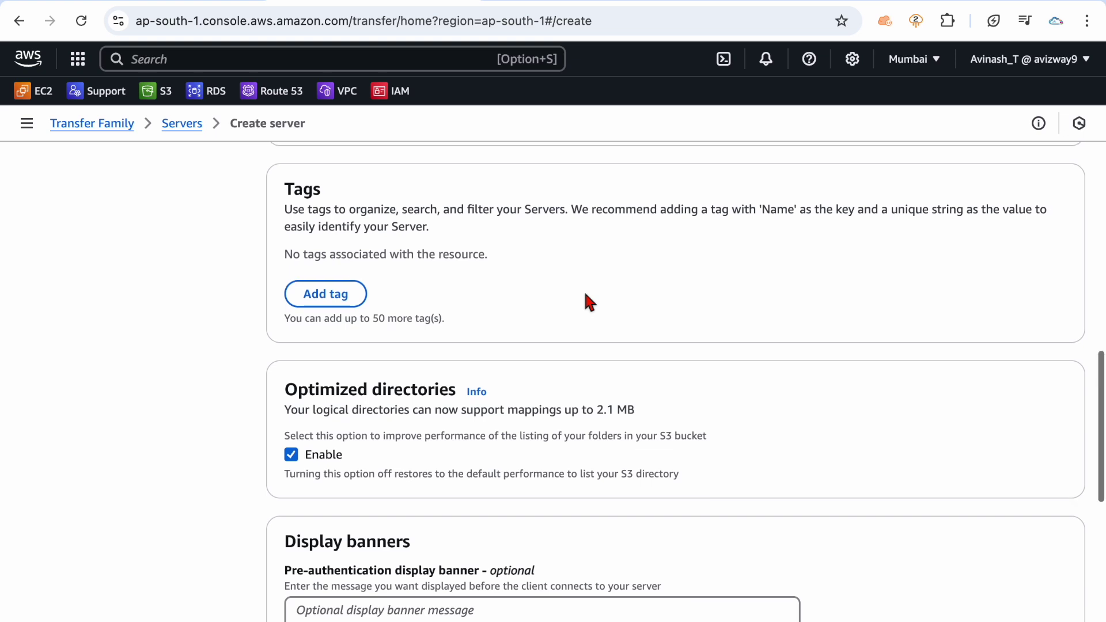
pyautogui.scroll(-4, 585, 291)
pyautogui.scroll(-4, 666, 402)
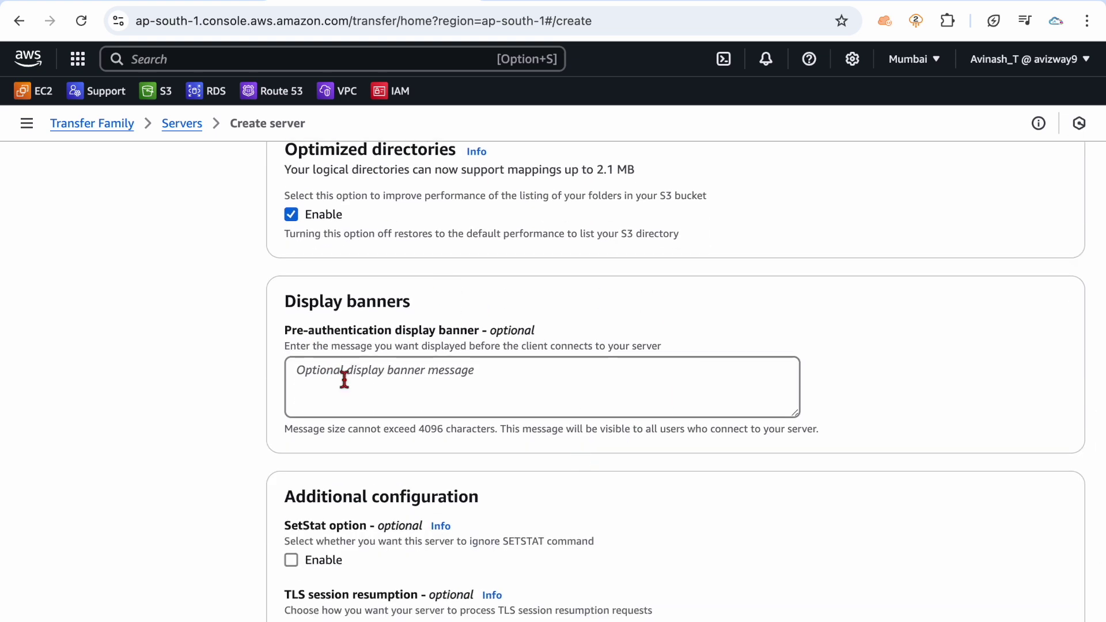
pyautogui.click(304, 371)
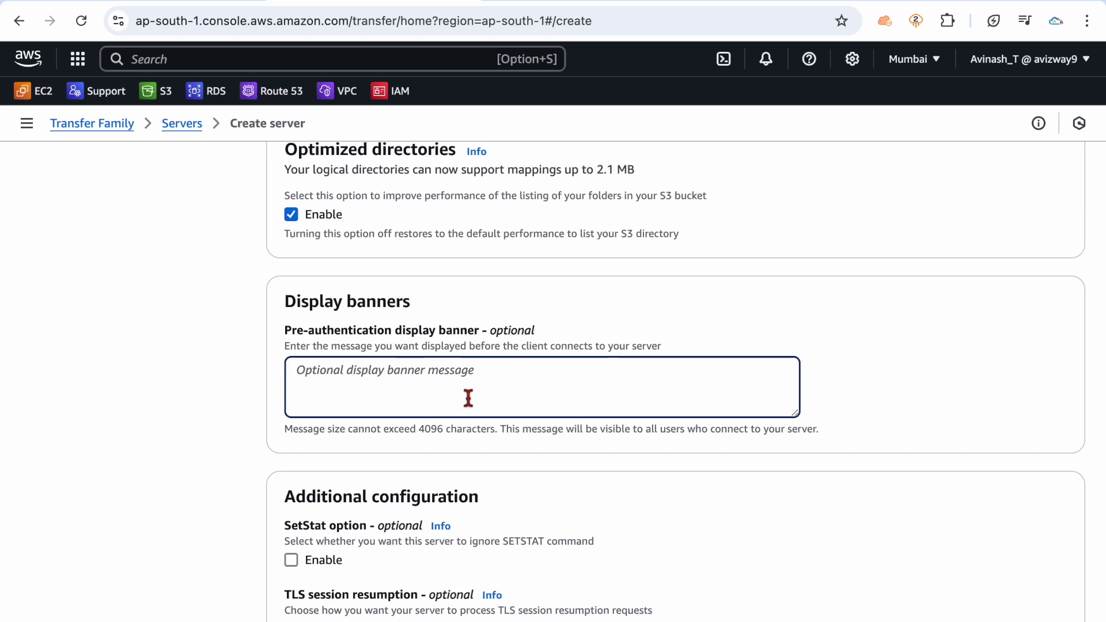
pyautogui.write('Hi')
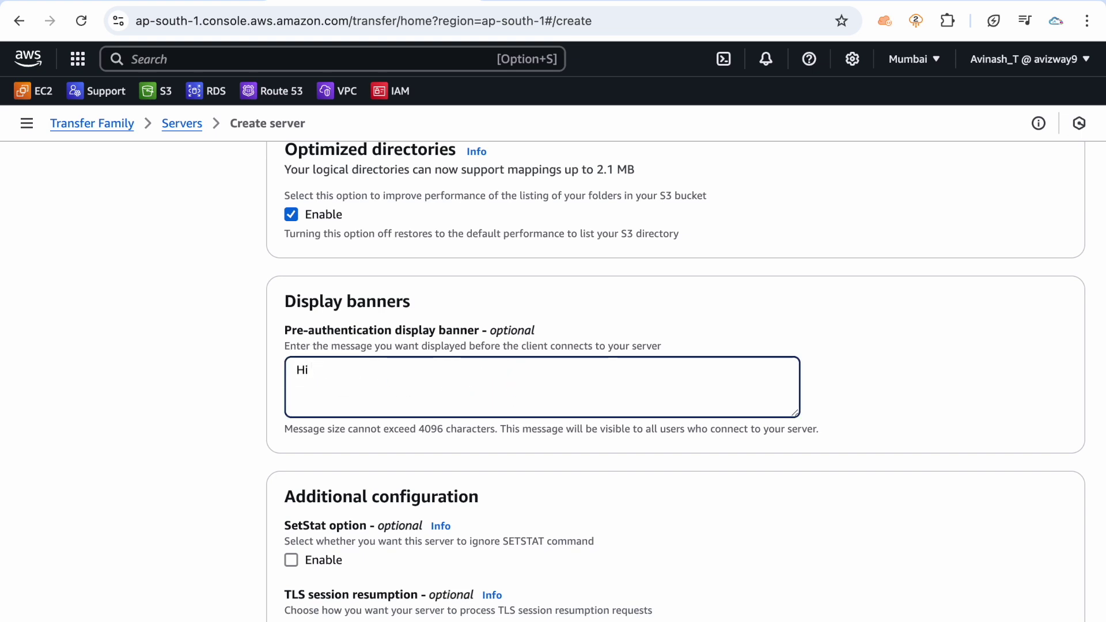
pyautogui.write(', Welcom')
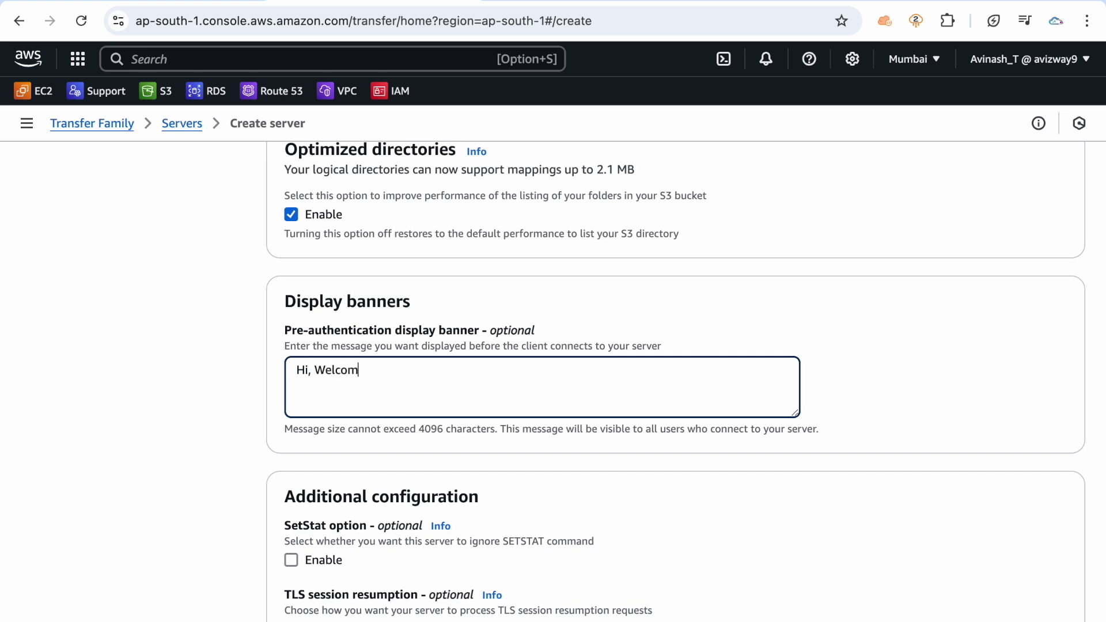
pyautogui.write('e toAVinash Demo')
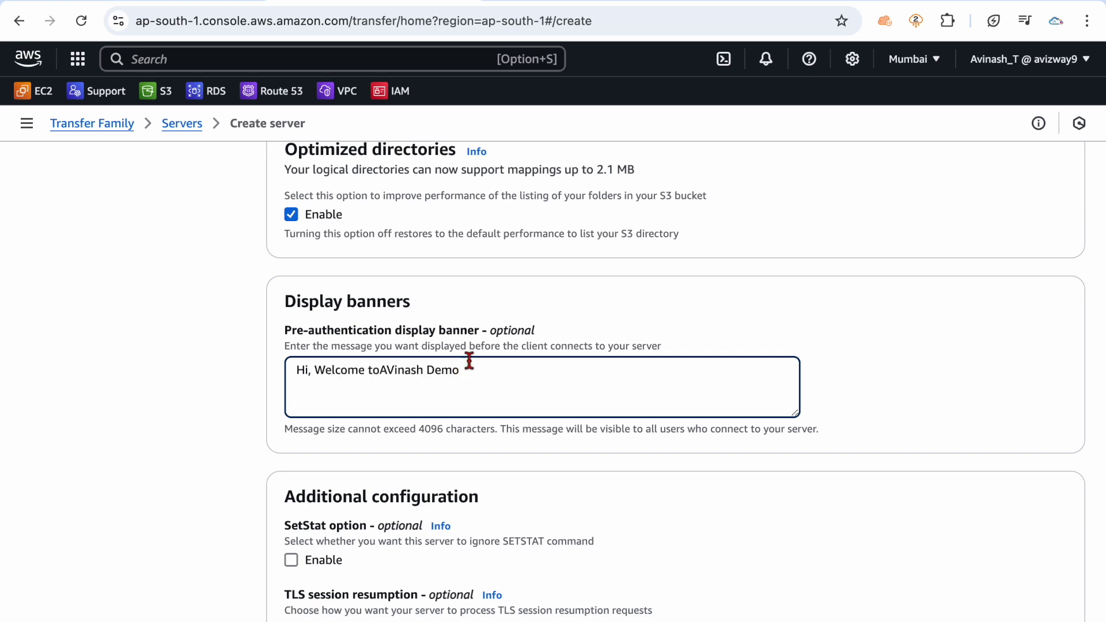
# Step: Correct the banner message with a space after "to", a lowercase second letter in the name and a closing period
pyautogui.click(383, 369)
pyautogui.moveTo(564, 430); pyautogui.dragTo(828, 432)
pyautogui.click(863, 413)
pyautogui.click(550, 387)
pyautogui.write('.')
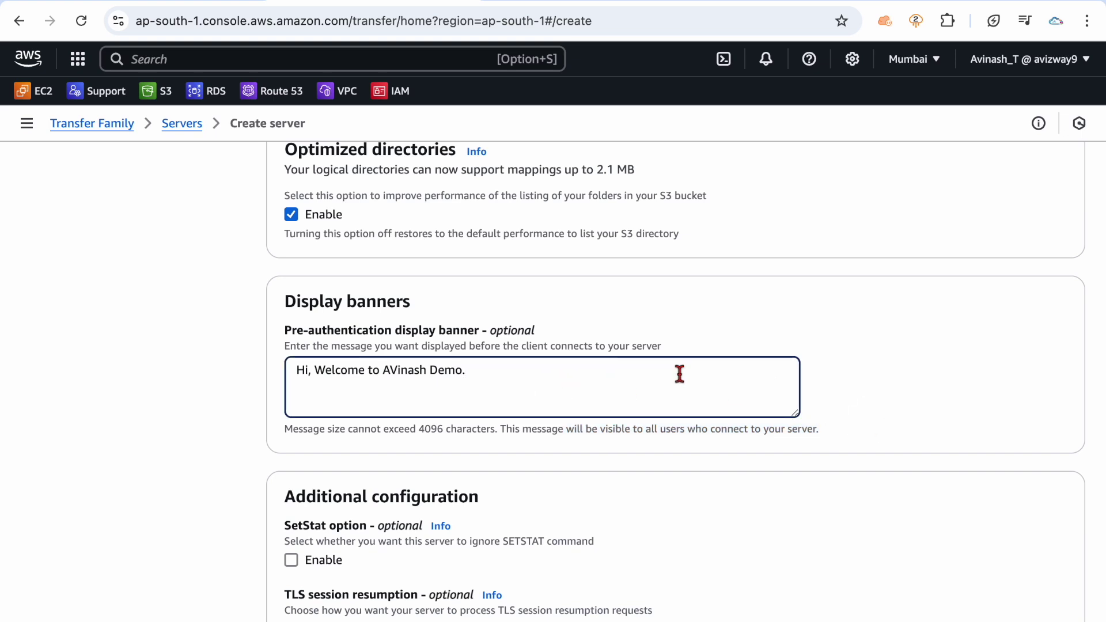
pyautogui.click(399, 370)
pyautogui.press('BackSpace')
pyautogui.write('v')
pyautogui.click(855, 382)
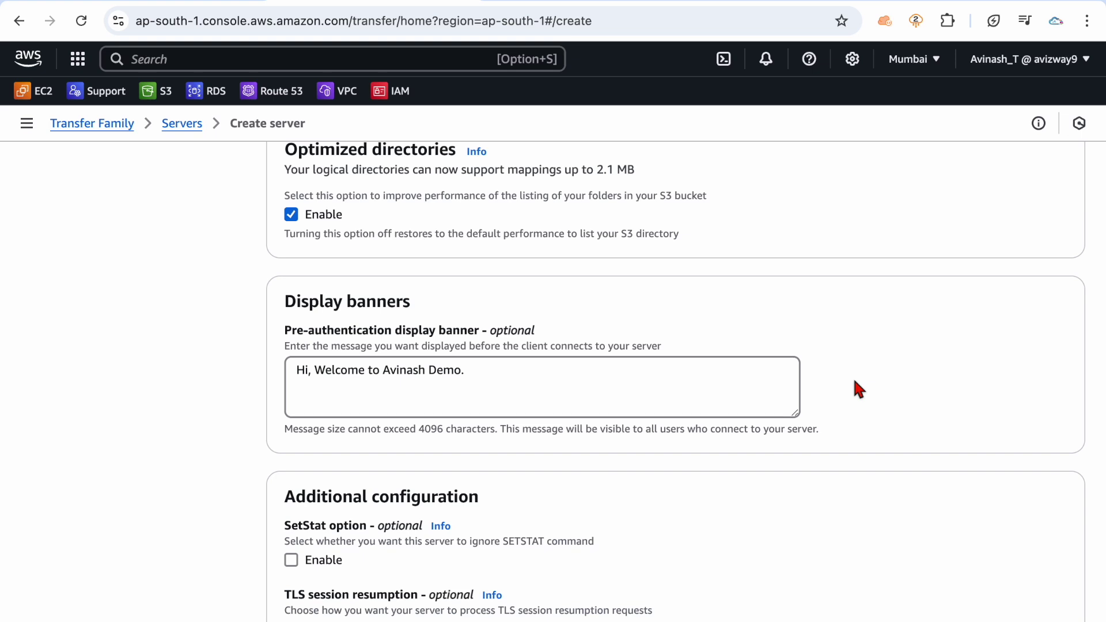
pyautogui.click(556, 390)
pyautogui.click(843, 368)
# Step: Keep the remaining additional settings at their defaults, review the configuration summary and create the SFTP server
pyautogui.scroll(-1, 845, 375)
pyautogui.scroll(-4, 881, 378)
pyautogui.scroll(-3, 879, 371)
pyautogui.click(1053, 587)
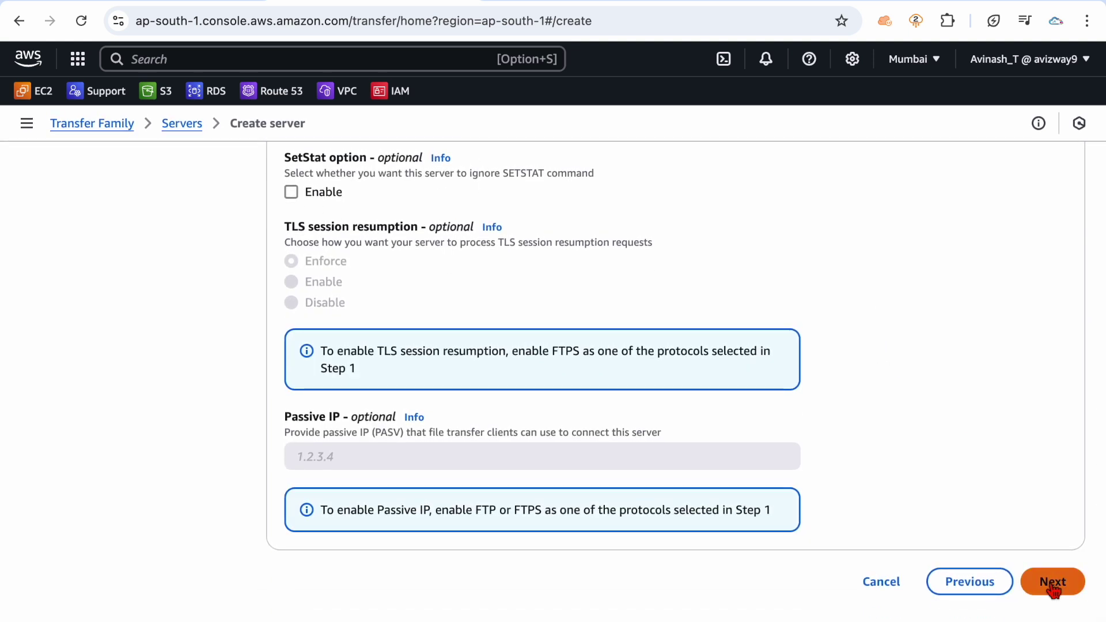
pyautogui.click(1053, 587)
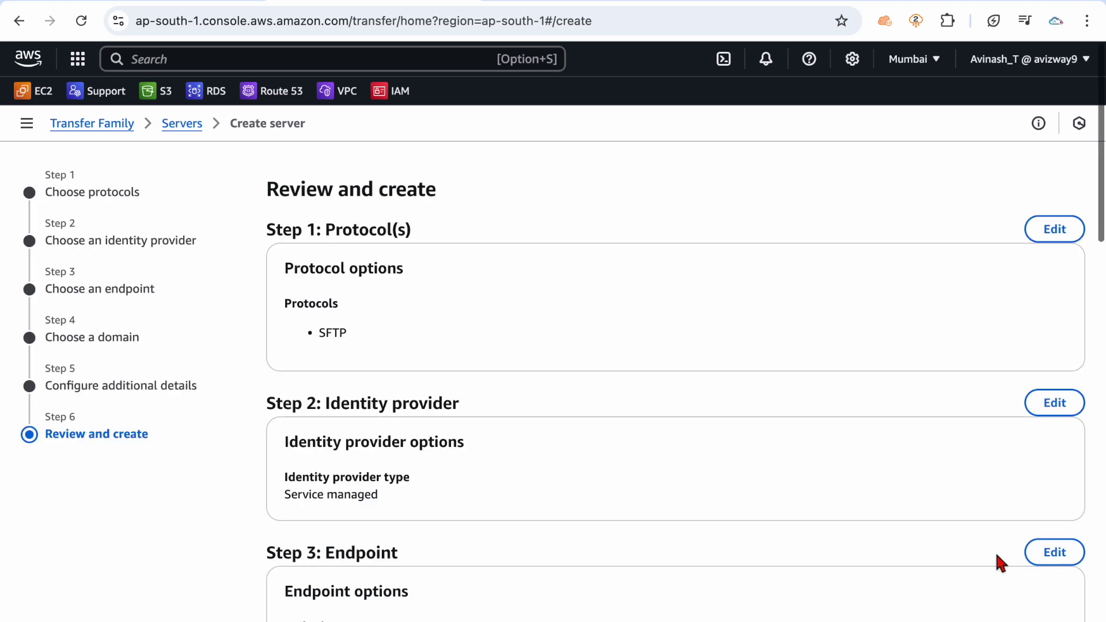
pyautogui.scroll(-15, 683, 440)
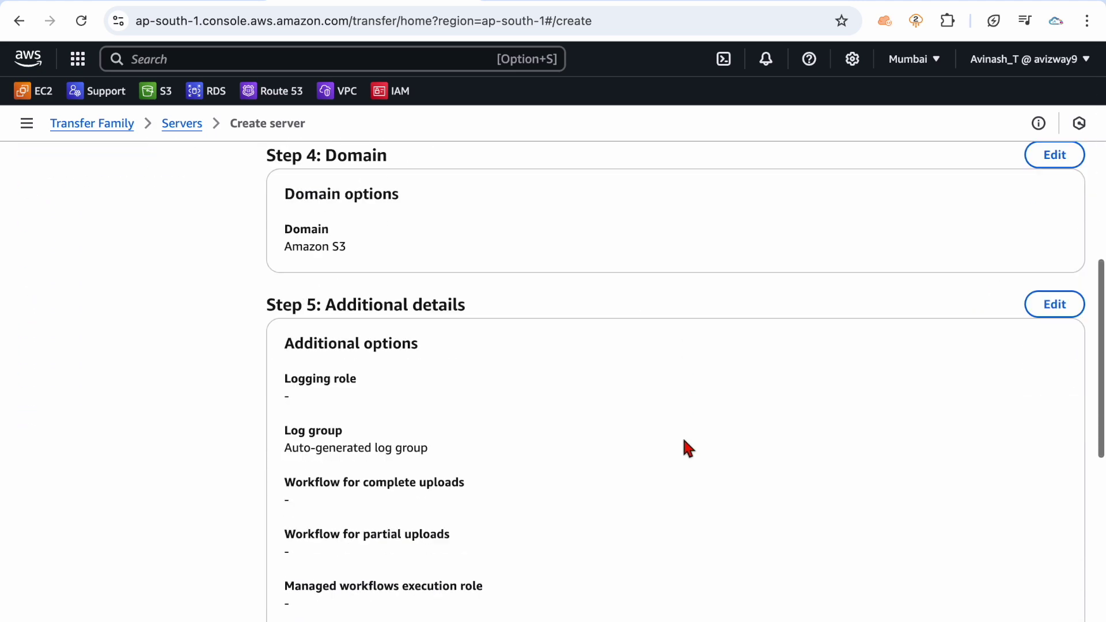
pyautogui.click(1018, 583)
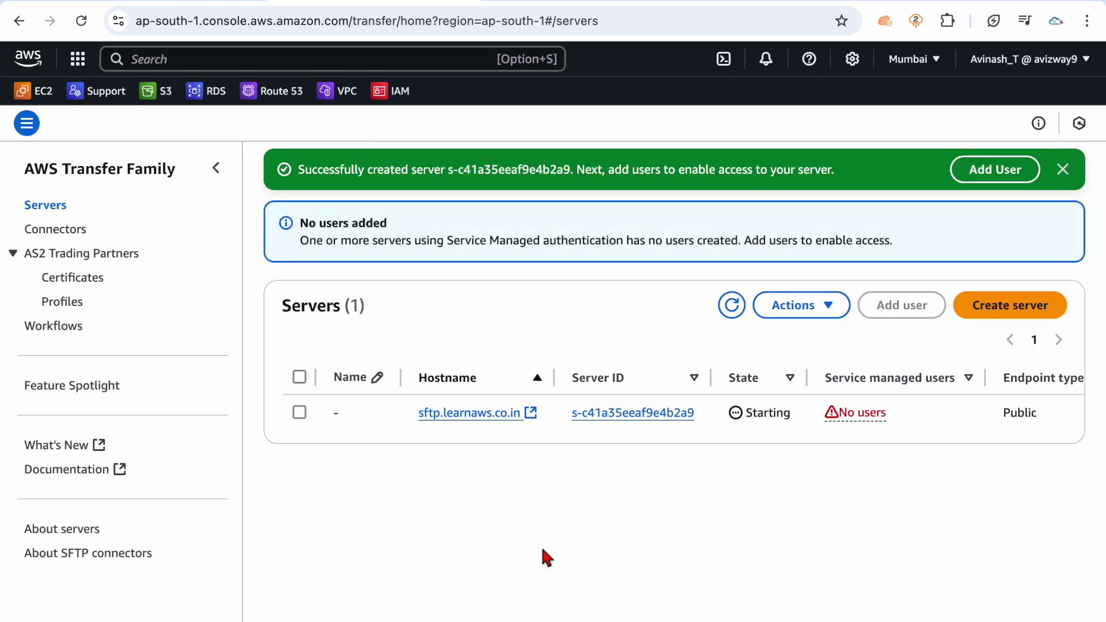
# Step: Check the new server's state, switch to the learnaws.co.in hosted zone in Route 53 and refresh its records
pyautogui.doubleClick(764, 414)
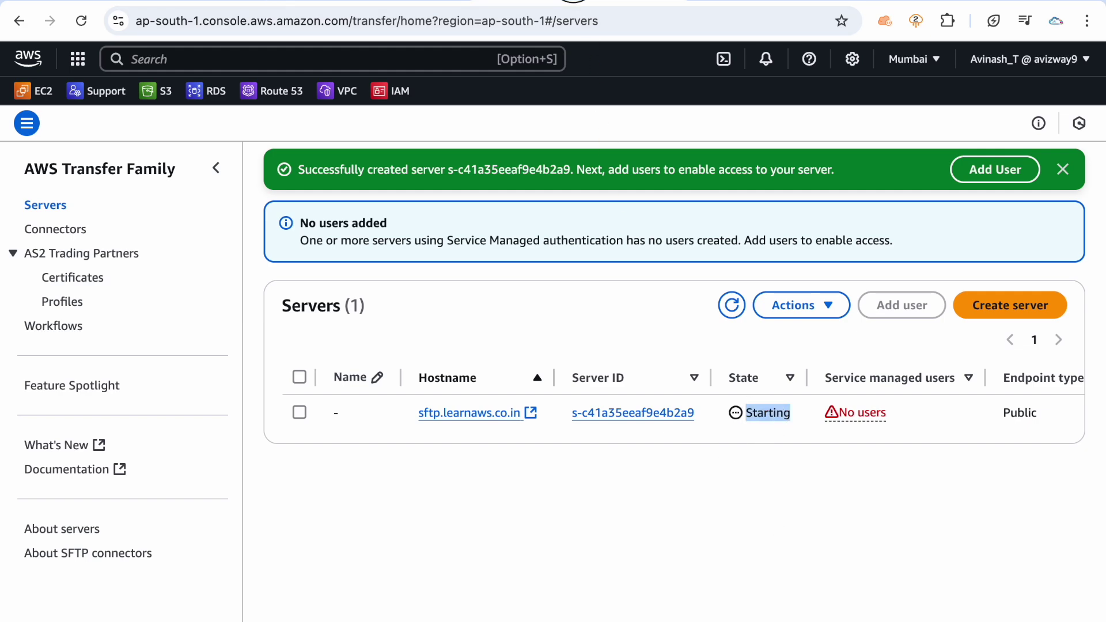
pyautogui.click(567, 1)
pyautogui.click(217, 165)
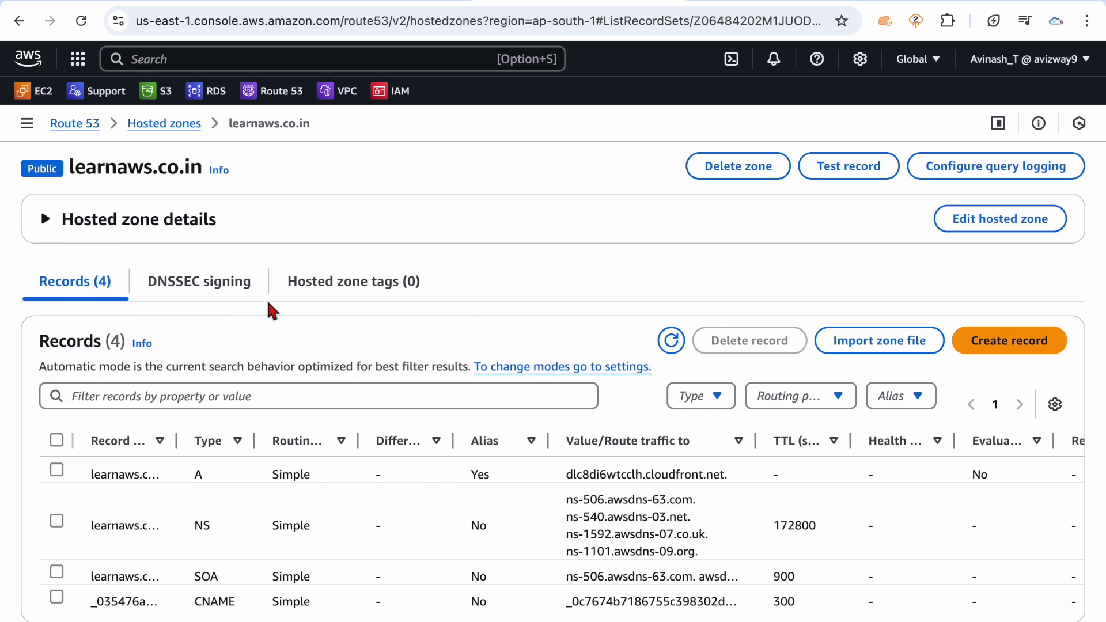
pyautogui.click(674, 352)
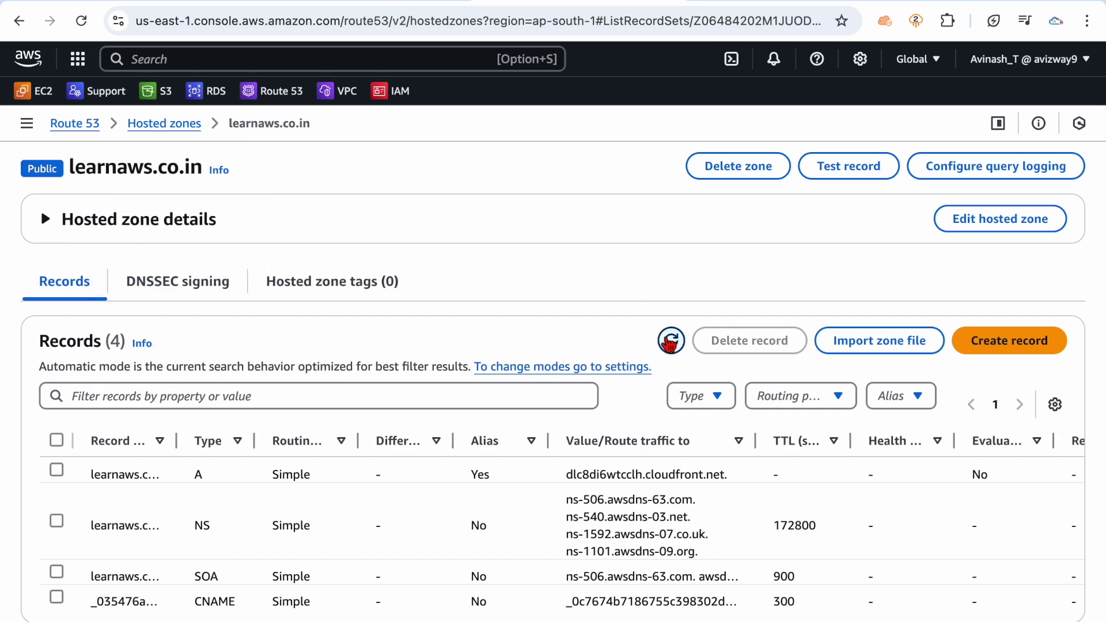
pyautogui.scroll(-3, 426, 445)
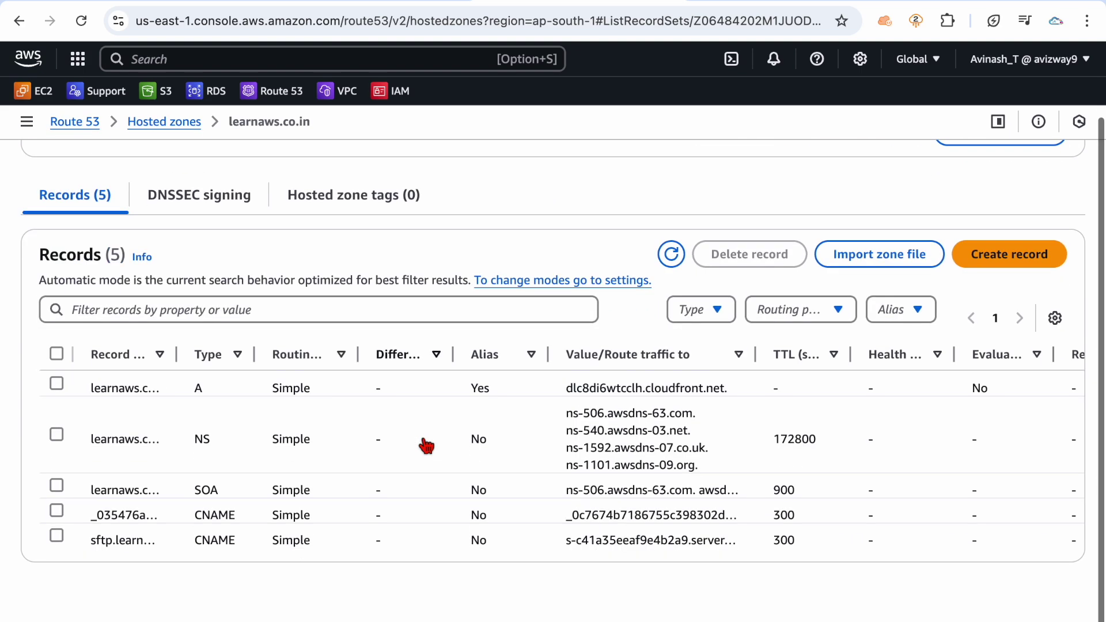
# Step: Resize the Record name and Value columns to read the sftp.learnaws.co.in CNAME record in full
pyautogui.moveTo(176, 356); pyautogui.dragTo(318, 356)
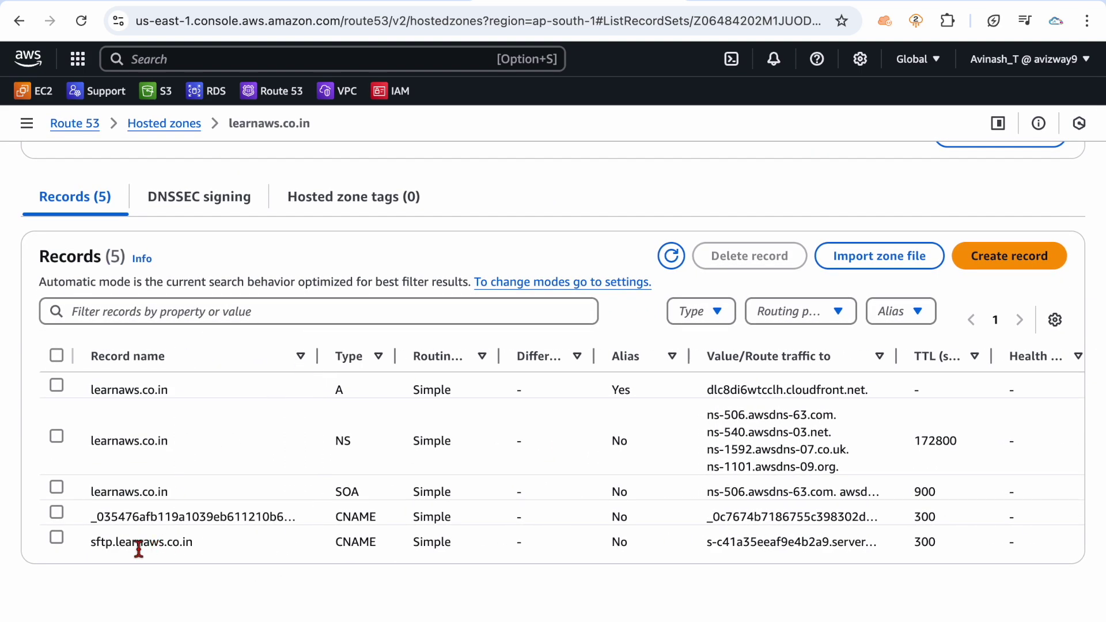
pyautogui.moveTo(88, 543); pyautogui.dragTo(193, 545)
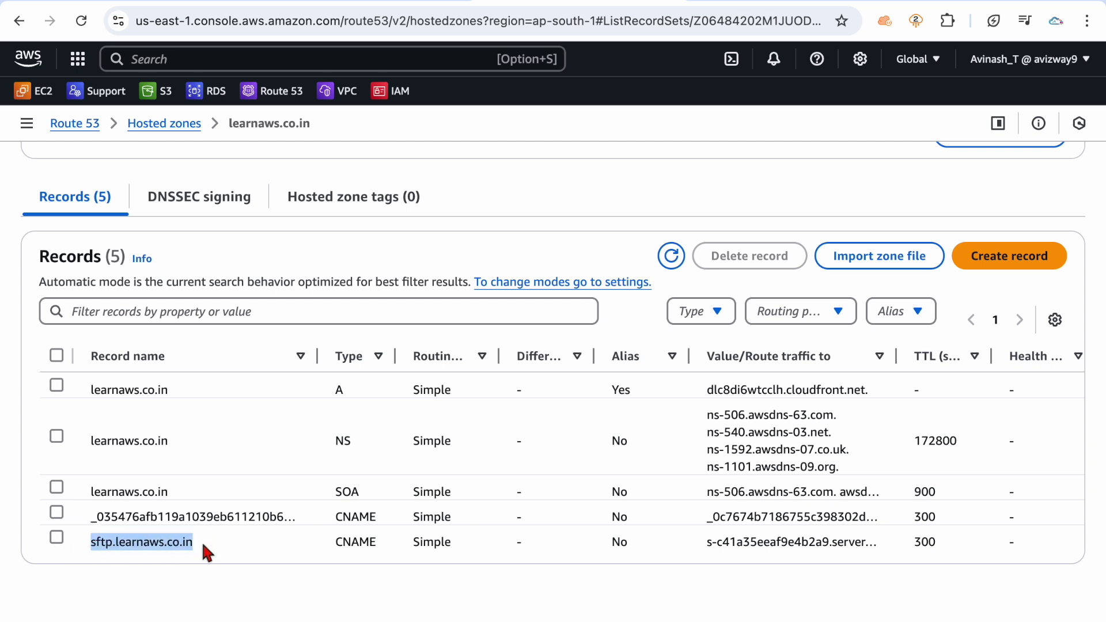
pyautogui.moveTo(319, 356); pyautogui.dragTo(243, 358)
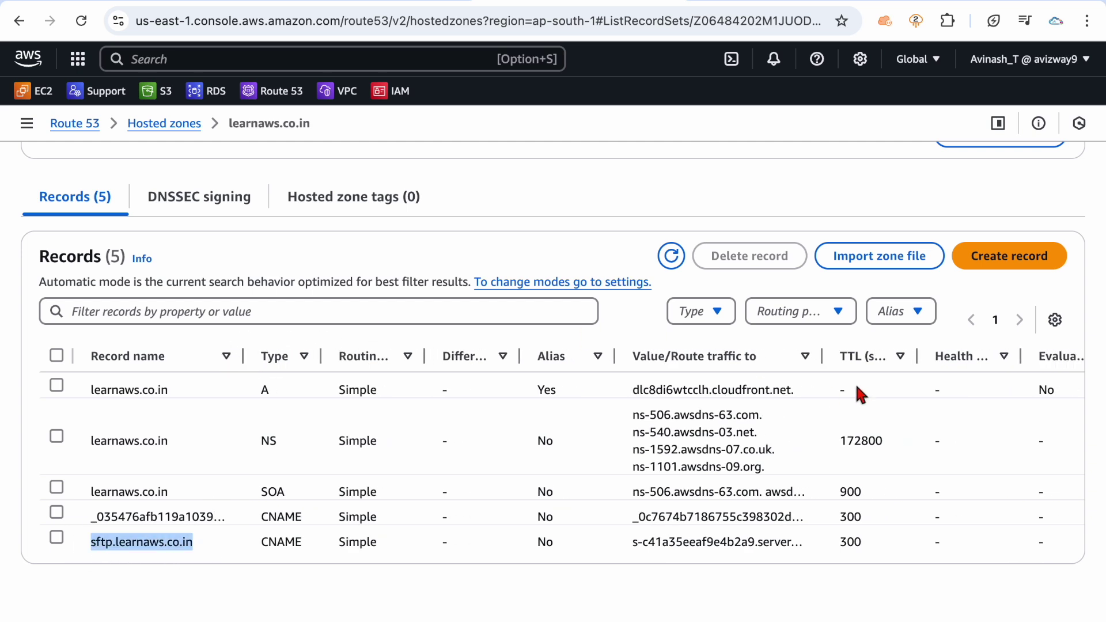
pyautogui.moveTo(826, 356); pyautogui.dragTo(1017, 380)
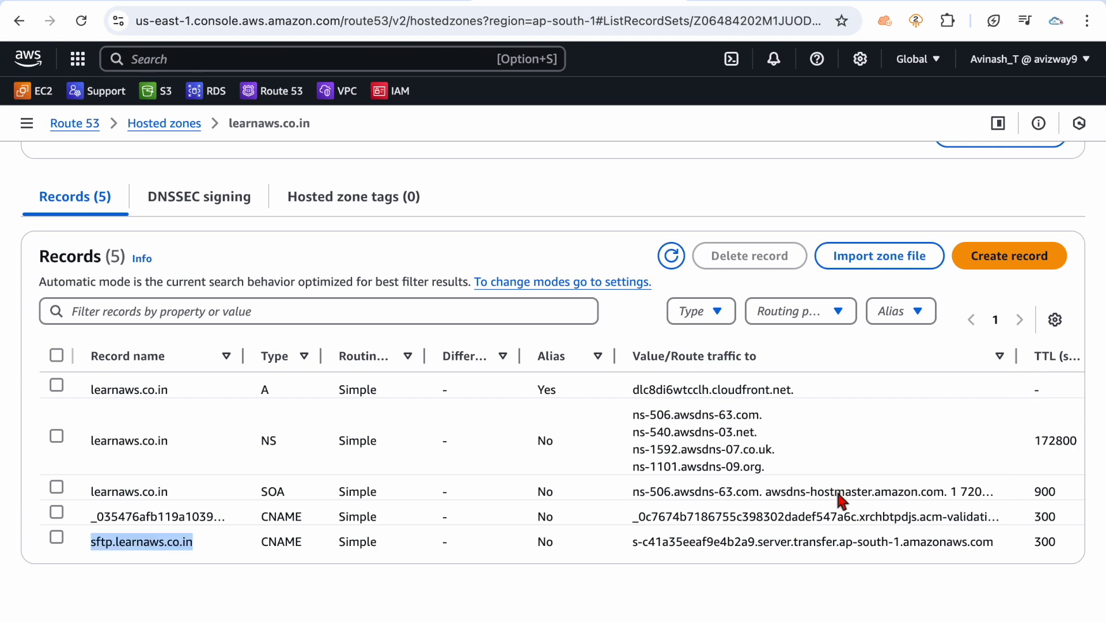
pyautogui.tripleClick(765, 544)
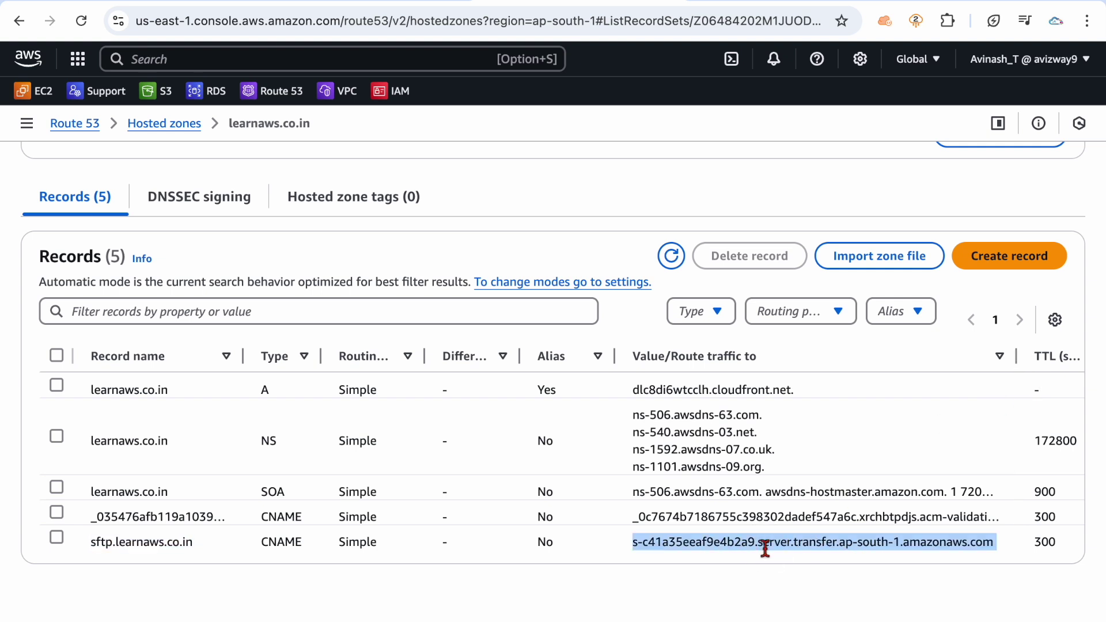
# Step: Select the sftp.learnaws.co.in record and compare its record name with its target value in the record details
pyautogui.click(56, 540)
pyautogui.moveTo(885, 385); pyautogui.dragTo(808, 377)
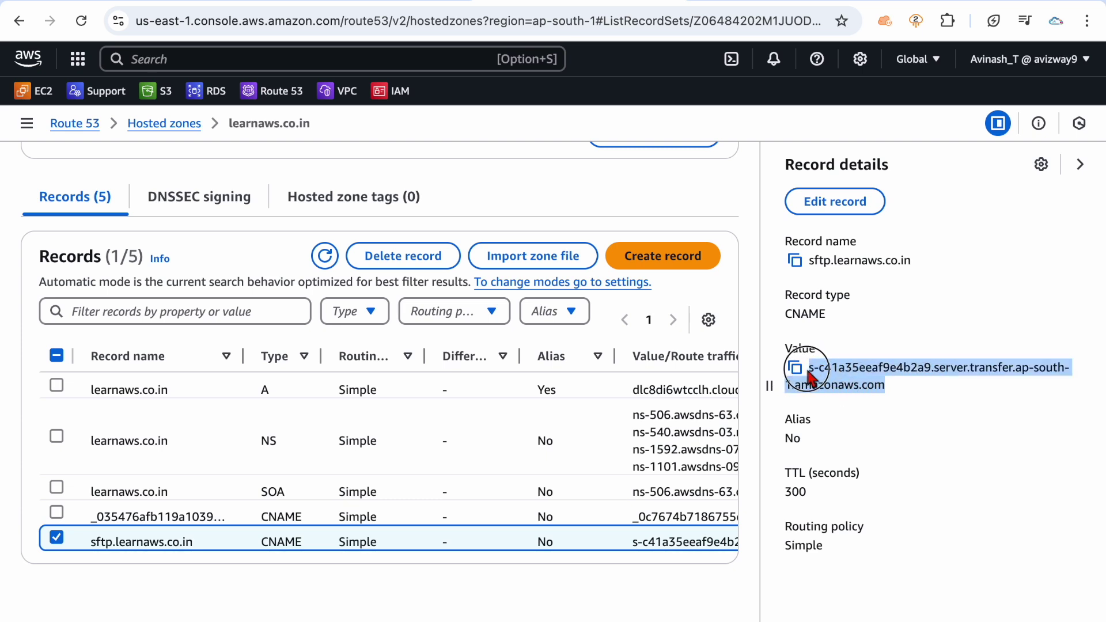
pyautogui.click(899, 382)
pyautogui.click(901, 387)
pyautogui.click(860, 367)
pyautogui.moveTo(887, 389); pyautogui.dragTo(840, 367)
pyautogui.tripleClick(831, 264)
pyautogui.click(892, 378)
pyautogui.moveTo(887, 385); pyautogui.dragTo(811, 369)
pyautogui.click(891, 390)
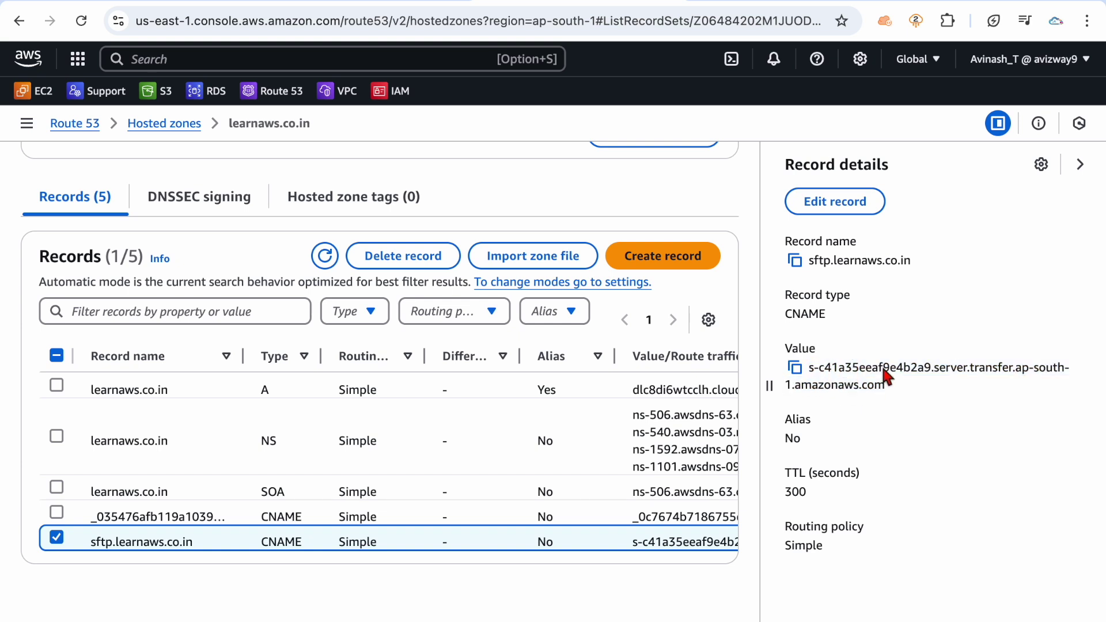
pyautogui.tripleClick(819, 264)
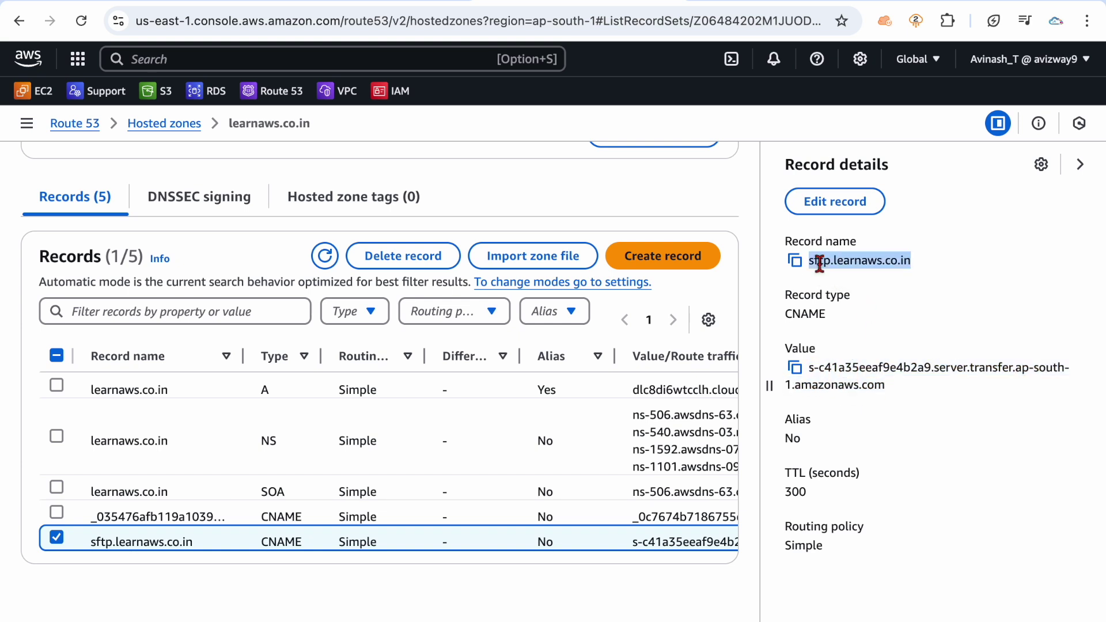
pyautogui.click(820, 264)
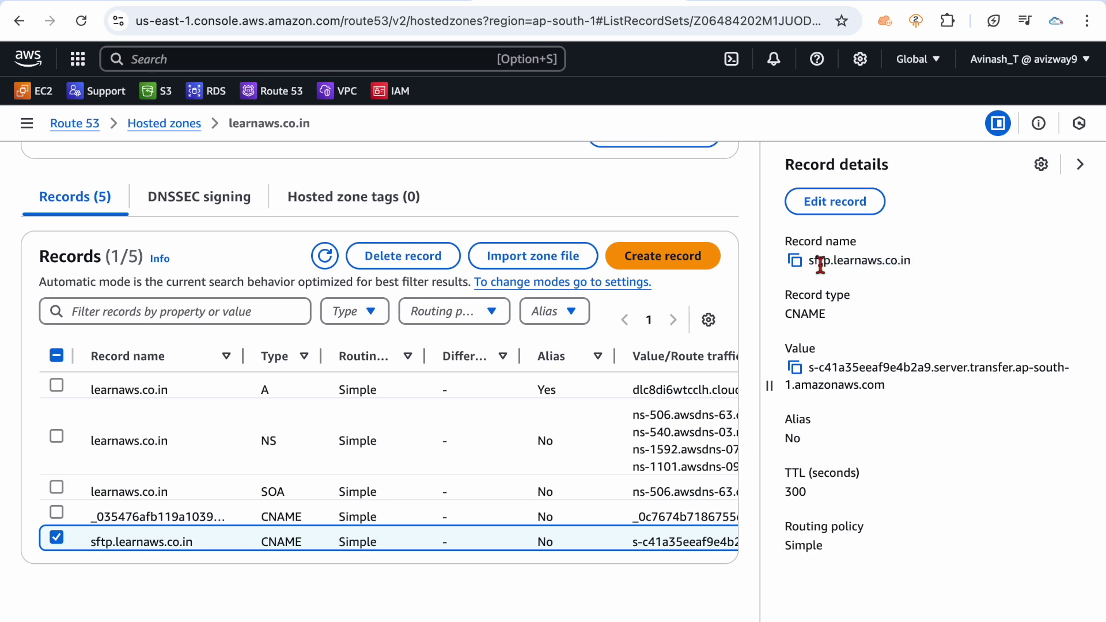
pyautogui.click(812, 264)
pyautogui.moveTo(812, 263); pyautogui.dragTo(917, 268)
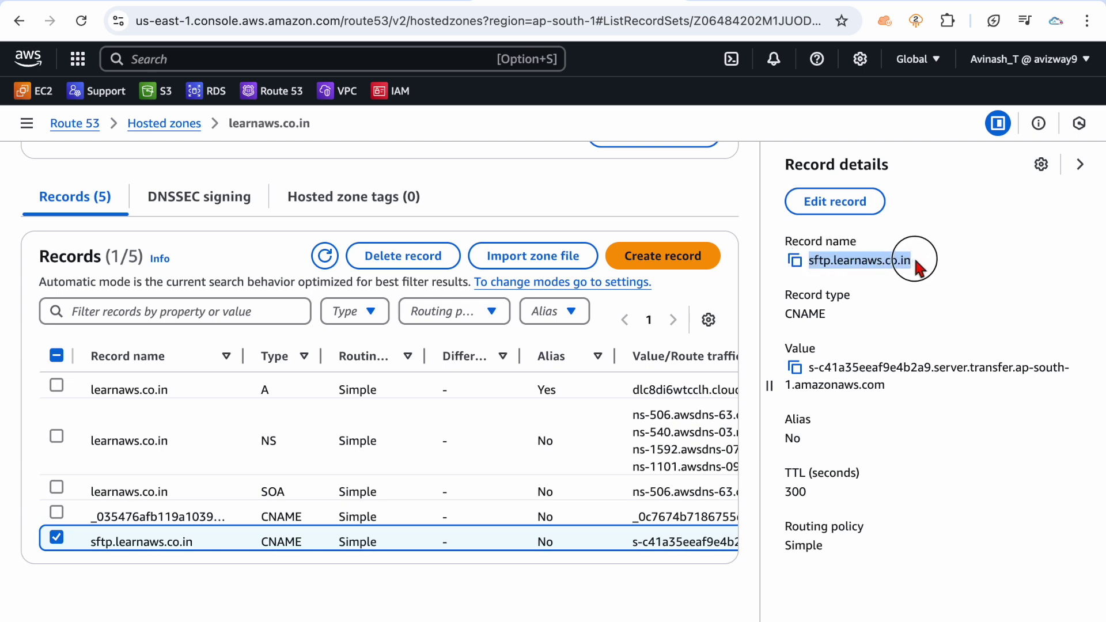
pyautogui.click(902, 387)
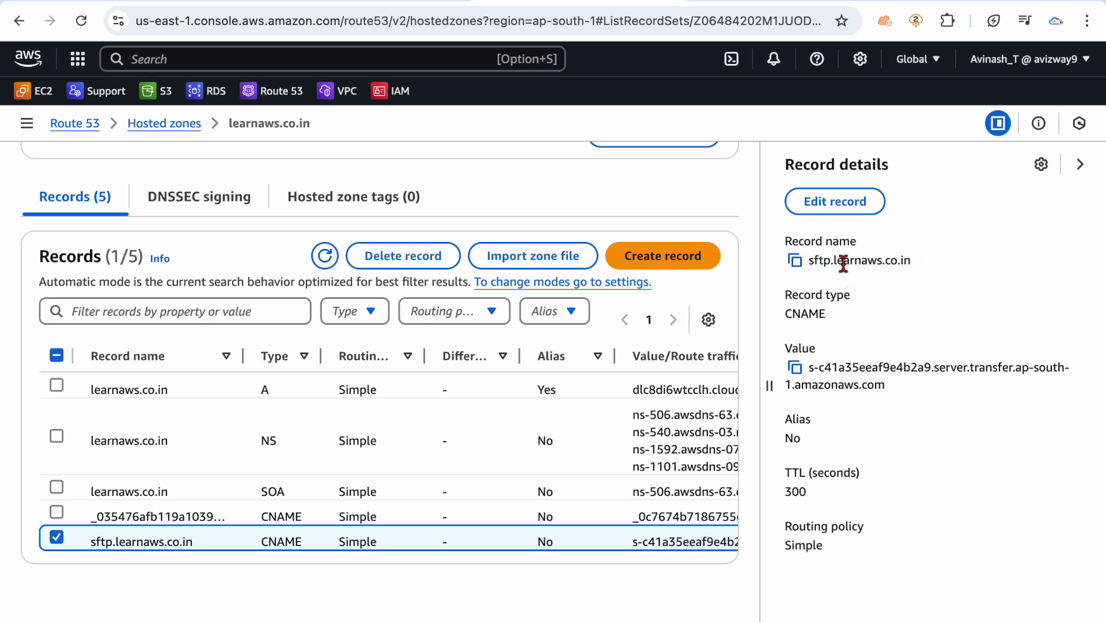
# Step: Read the record name in the record details, return to the Transfer Family server list and check the new server's state
pyautogui.tripleClick(843, 263)
pyautogui.click(891, 396)
pyautogui.click(379, 5)
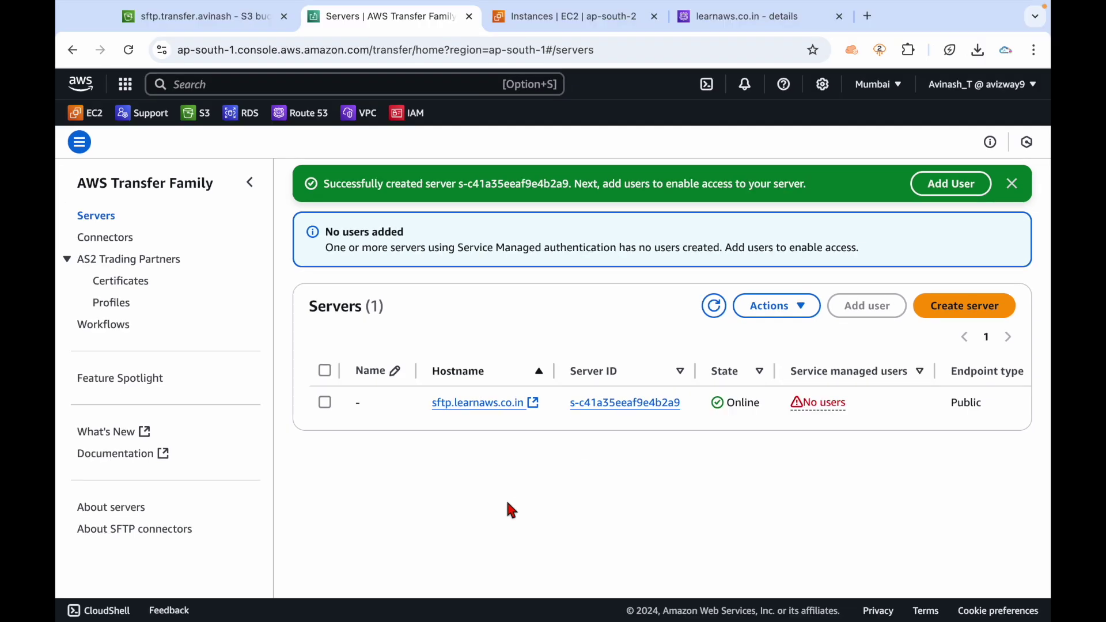
pyautogui.doubleClick(736, 403)
# Step: Read the notice about adding users and check the server's service managed users status
pyautogui.moveTo(384, 185); pyautogui.dragTo(812, 186)
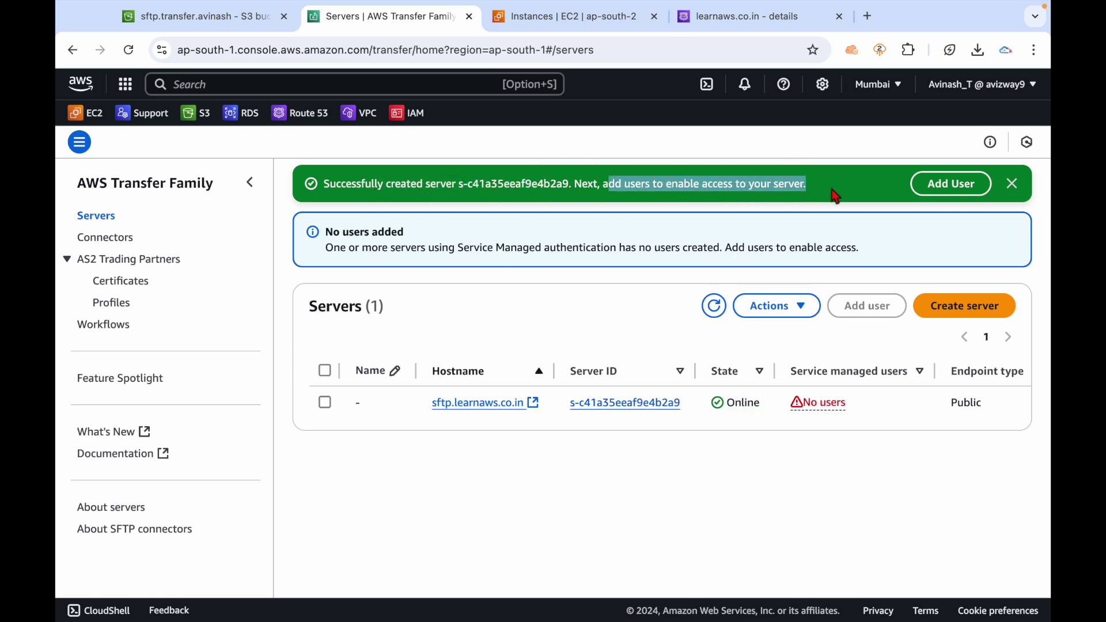
pyautogui.click(818, 186)
pyautogui.click(607, 196)
pyautogui.click(628, 522)
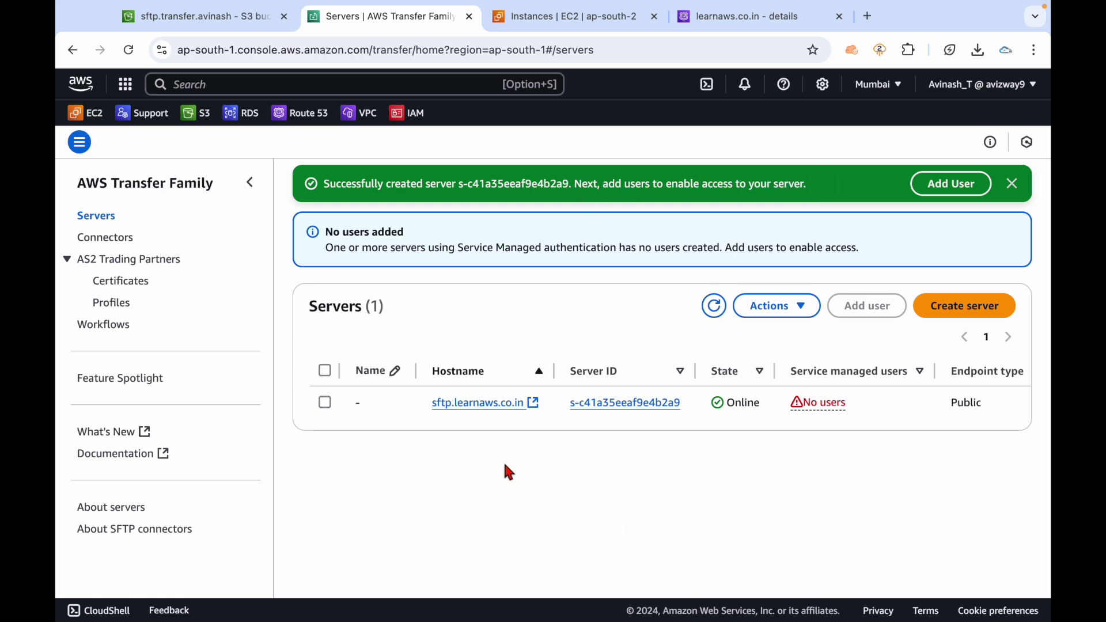
pyautogui.click(835, 405)
pyautogui.click(759, 516)
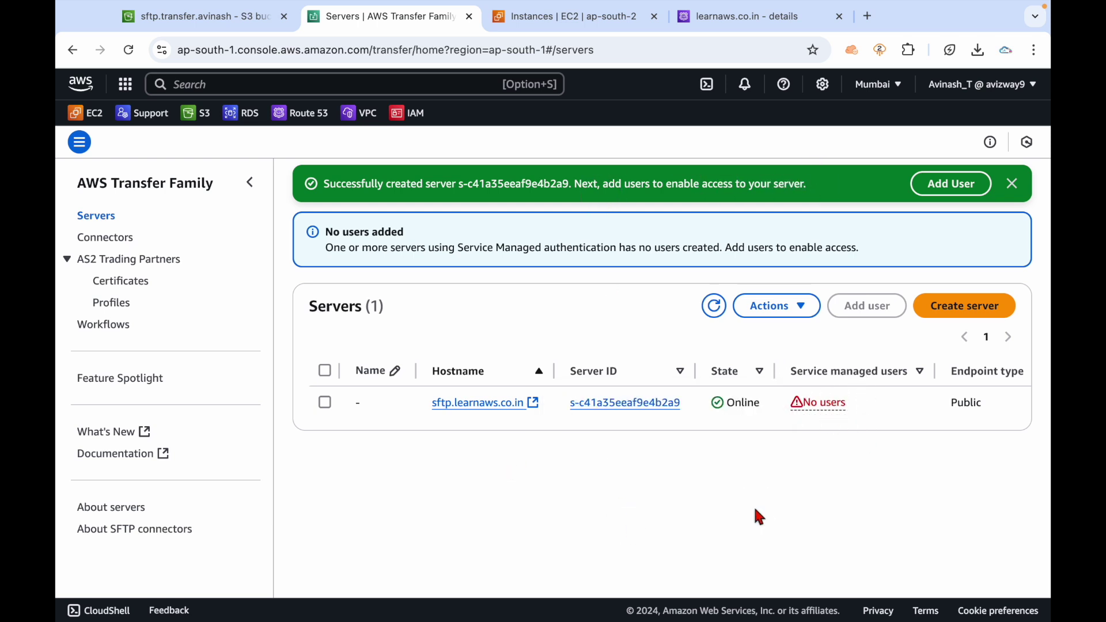
# Step: Open the new server's details page and review its protocol, custom hostname and endpoint details
pyautogui.click(614, 407)
pyautogui.click(253, 185)
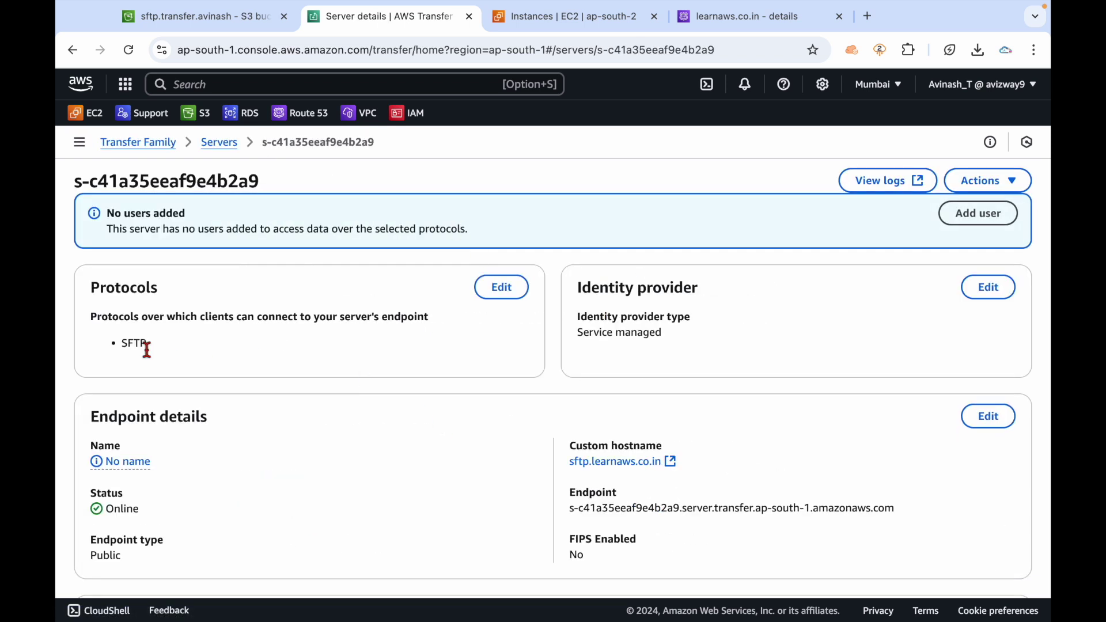
pyautogui.moveTo(160, 344); pyautogui.dragTo(110, 343)
pyautogui.click(250, 355)
pyautogui.scroll(-2, 296, 448)
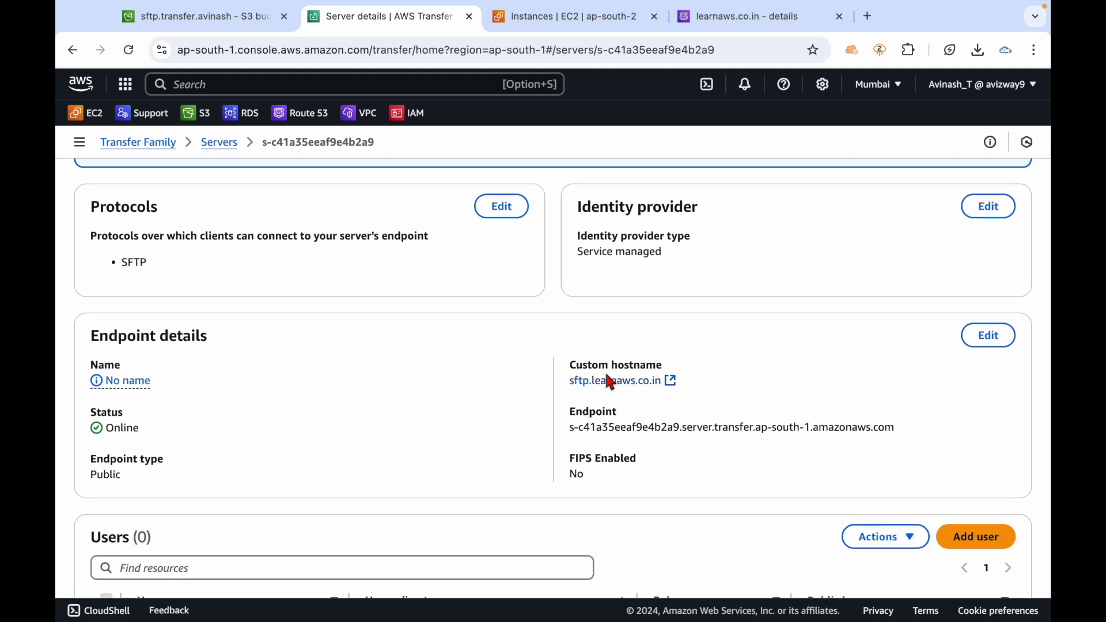
pyautogui.click(662, 484)
pyautogui.scroll(-5, 660, 485)
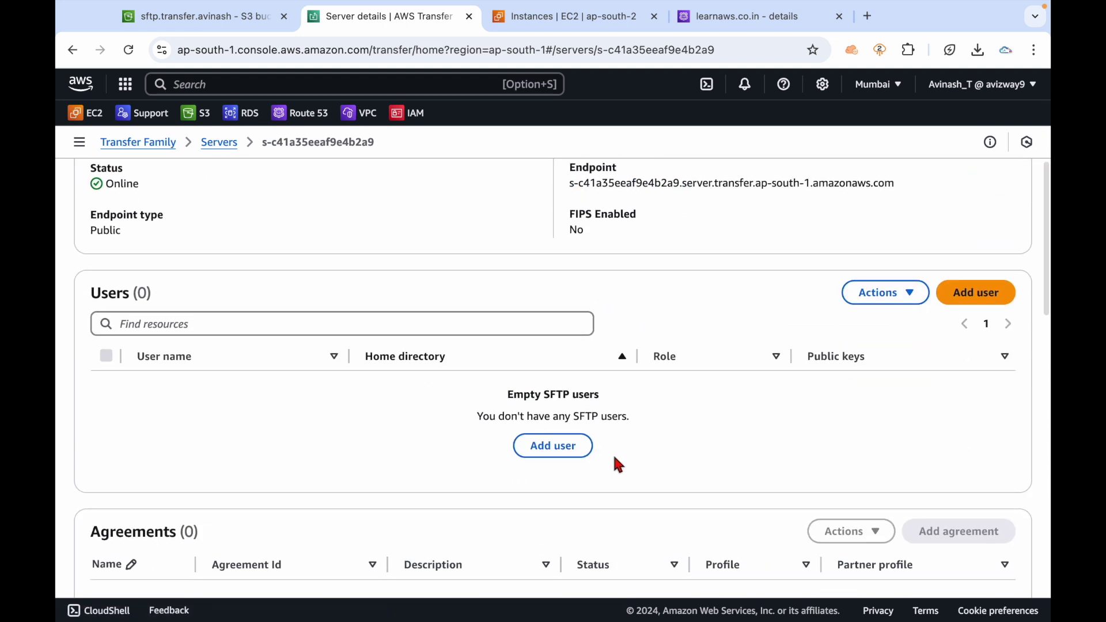
# Step: Examine the Users section of the server for existing SFTP users
pyautogui.moveTo(614, 458); pyautogui.dragTo(472, 408)
pyautogui.click(651, 442)
pyautogui.click(578, 442)
pyautogui.moveTo(577, 442); pyautogui.dragTo(494, 416)
pyautogui.click(663, 447)
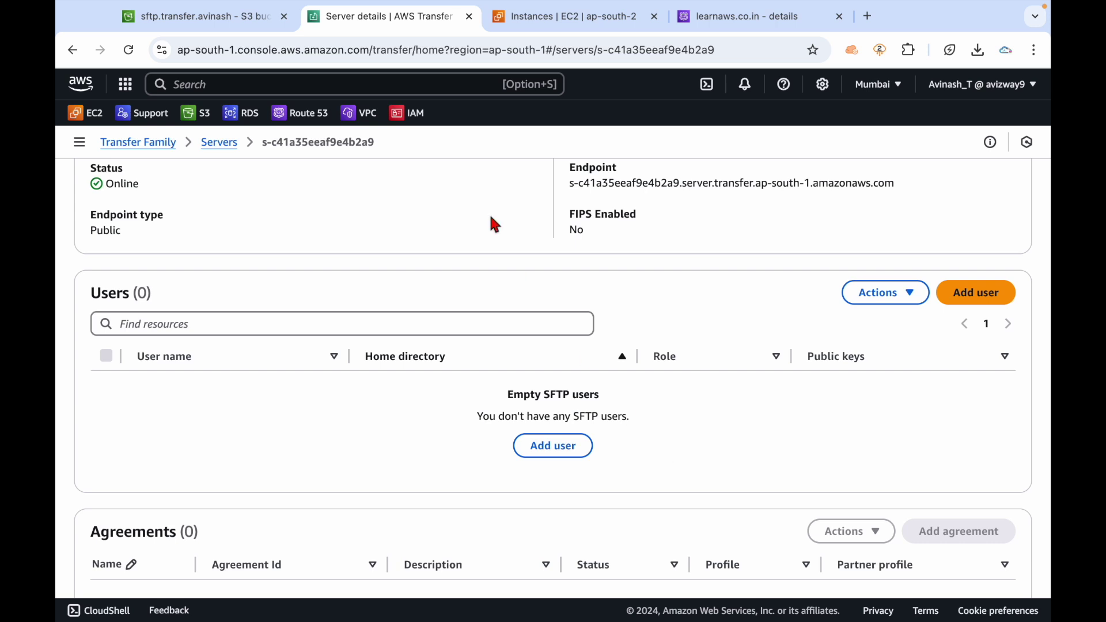
# Step: Open IAM in a separate browser tab, check the S3 bucket's name and return to the server details
pyautogui.keyDown('super'); pyautogui.click(410, 113); pyautogui.keyUp('super')
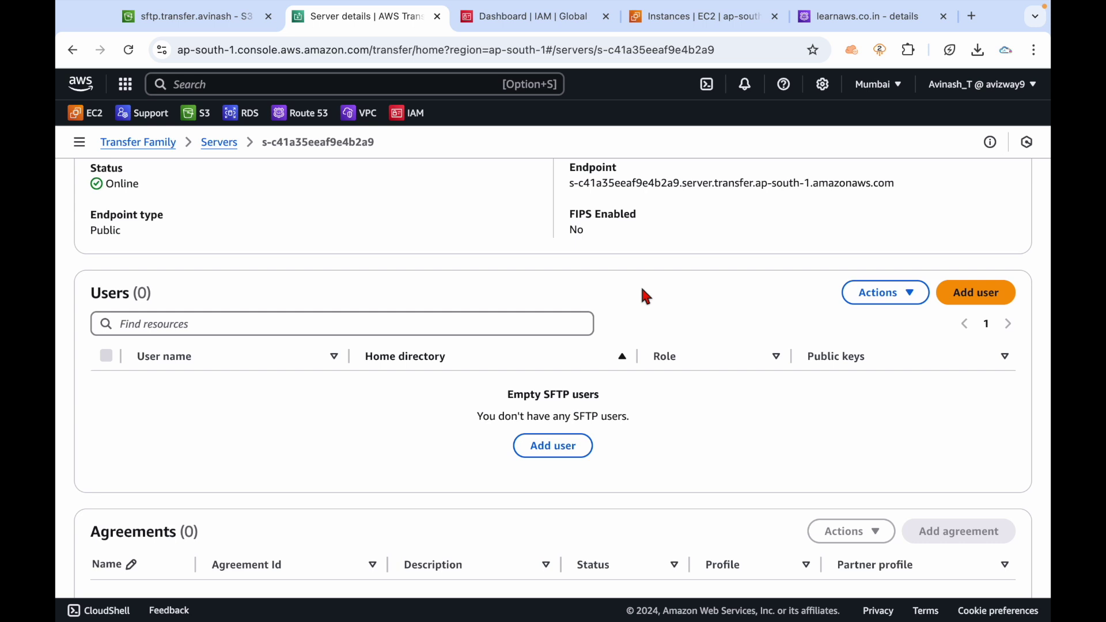
pyautogui.click(196, 26)
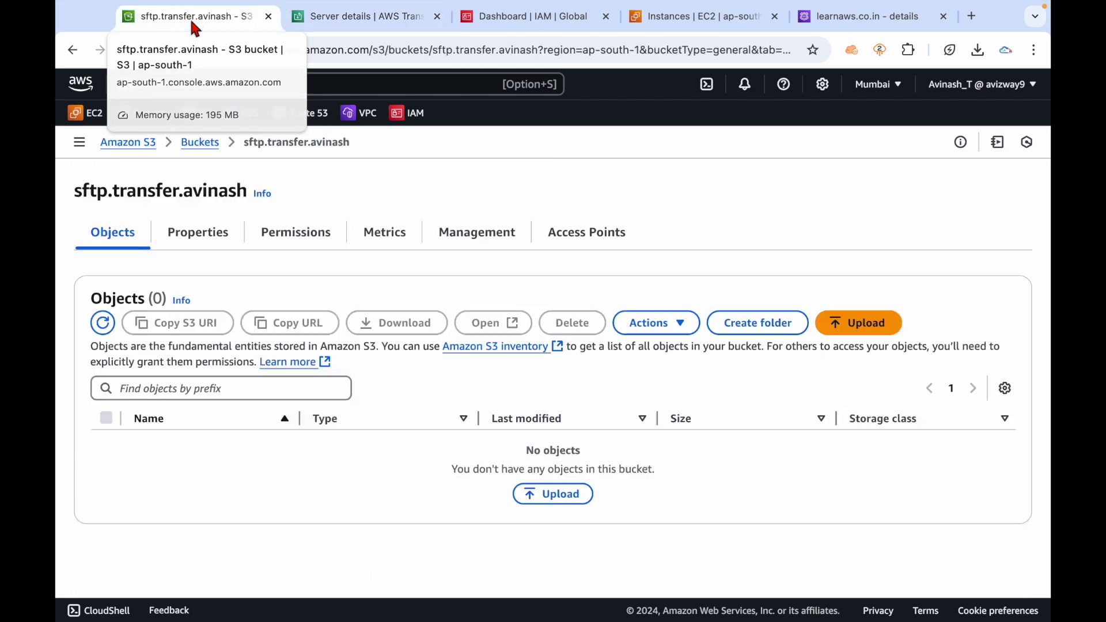
pyautogui.doubleClick(149, 188)
pyautogui.tripleClick(149, 187)
pyautogui.click(395, 182)
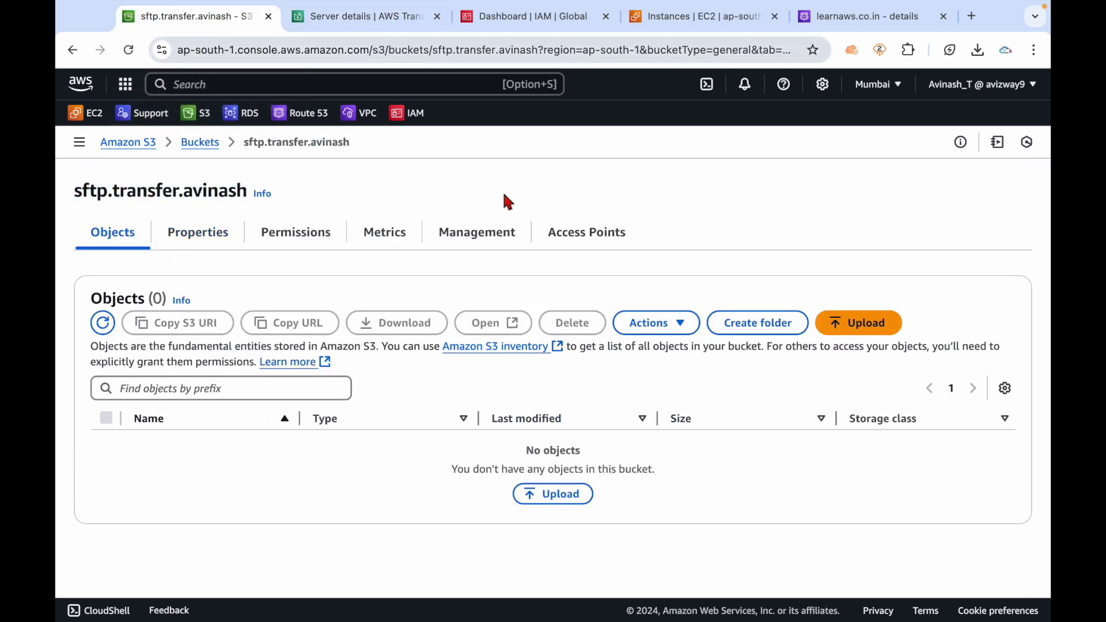
pyautogui.click(357, 23)
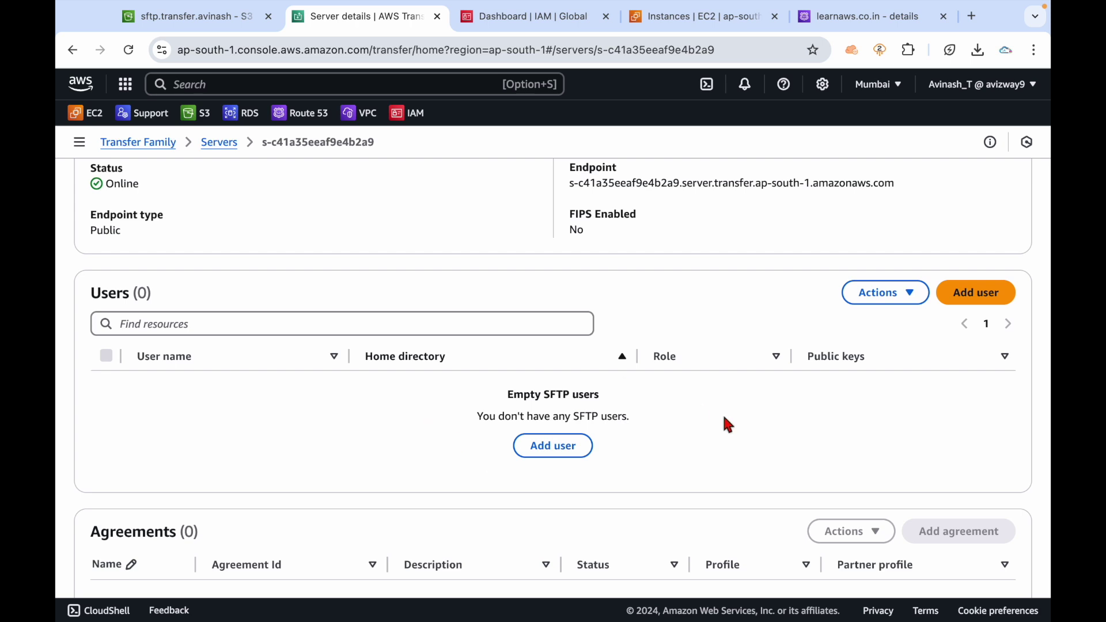
# Step: Start creating a new IAM policy and choose S3 as its service
pyautogui.click(531, 17)
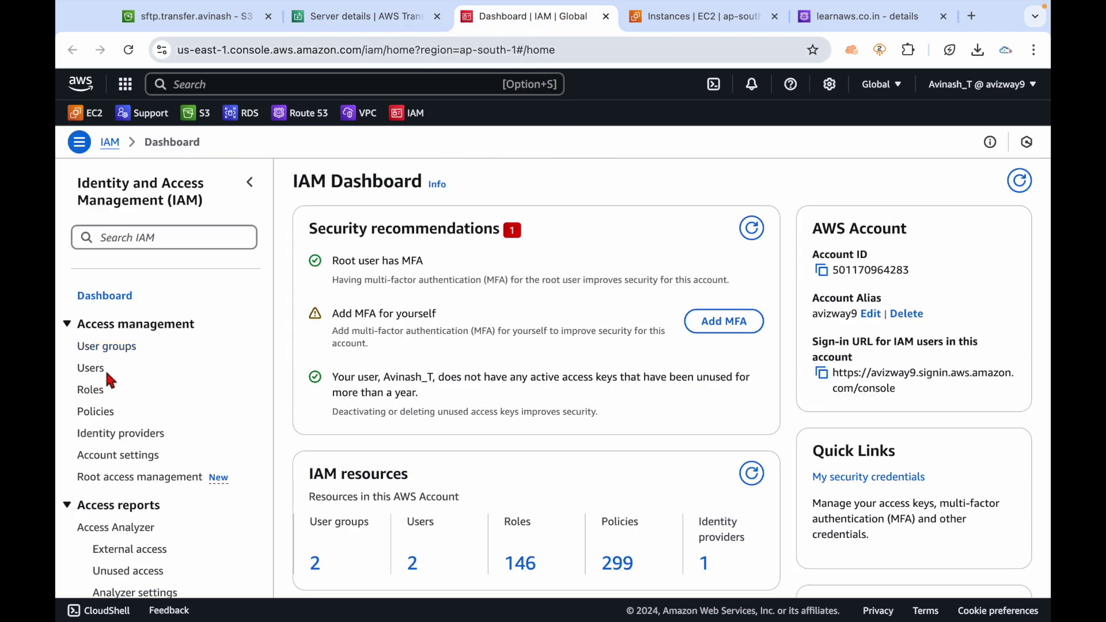
pyautogui.click(103, 412)
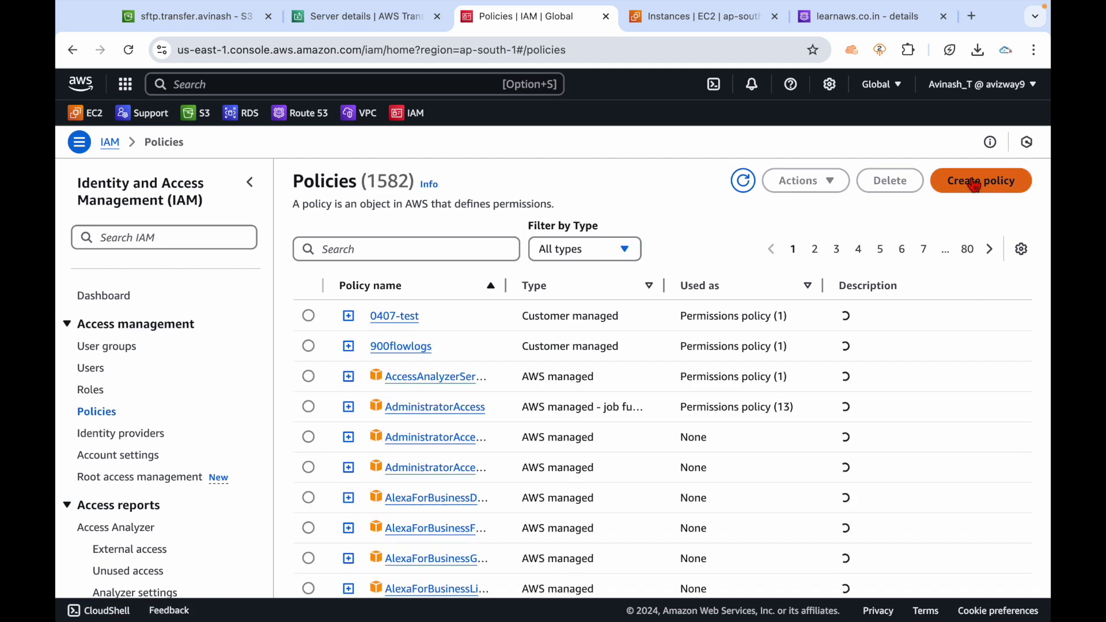
pyautogui.click(975, 184)
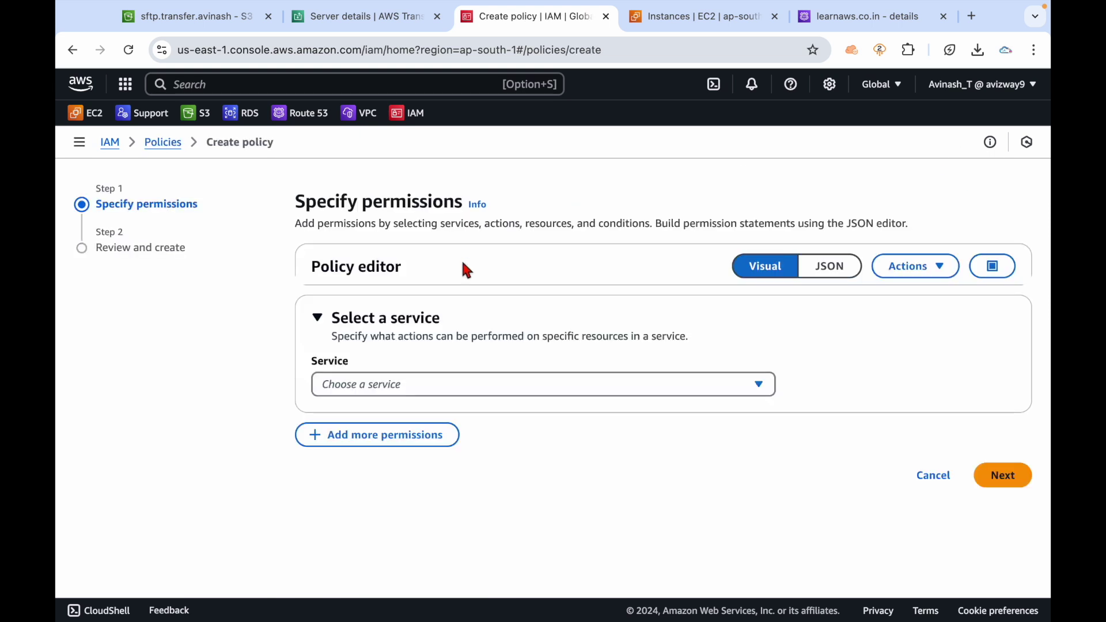
pyautogui.click(470, 386)
pyautogui.click(474, 390)
pyautogui.click(470, 384)
pyautogui.write('s3')
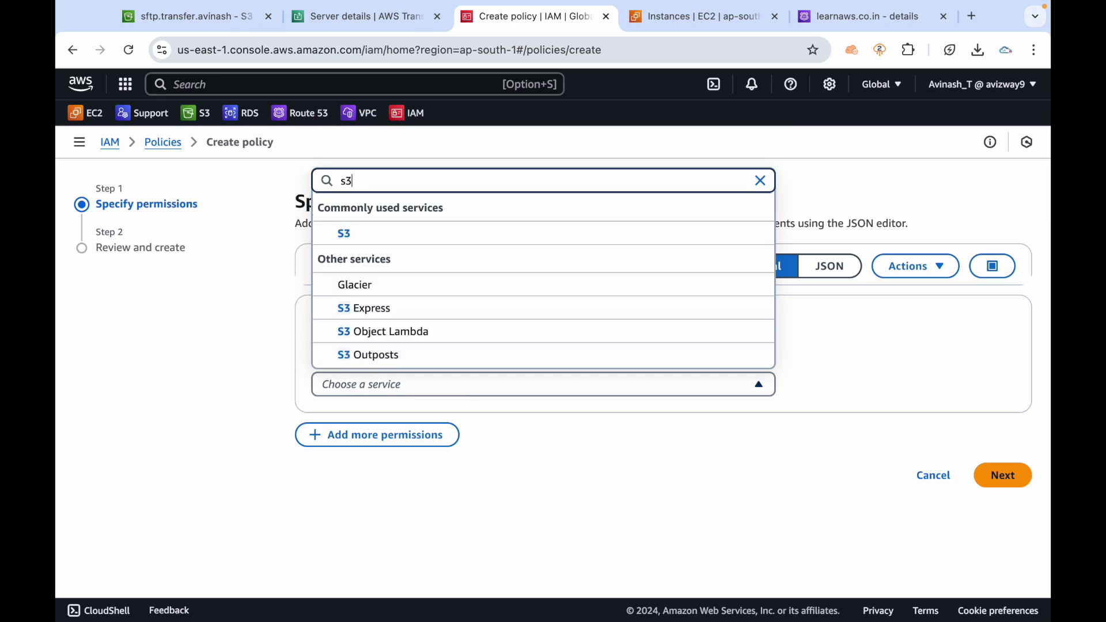
pyautogui.click(386, 248)
# Step: Expand all S3 access levels and allow the ListBucket action
pyautogui.scroll(-2, 212, 464)
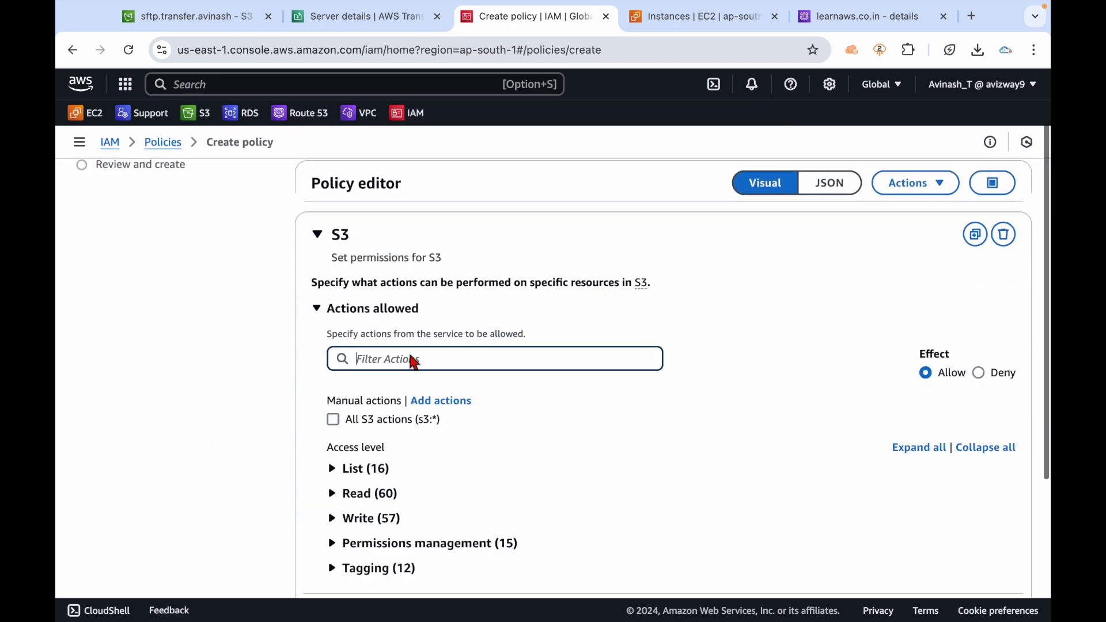
pyautogui.scroll(-4, 576, 357)
pyautogui.click(913, 270)
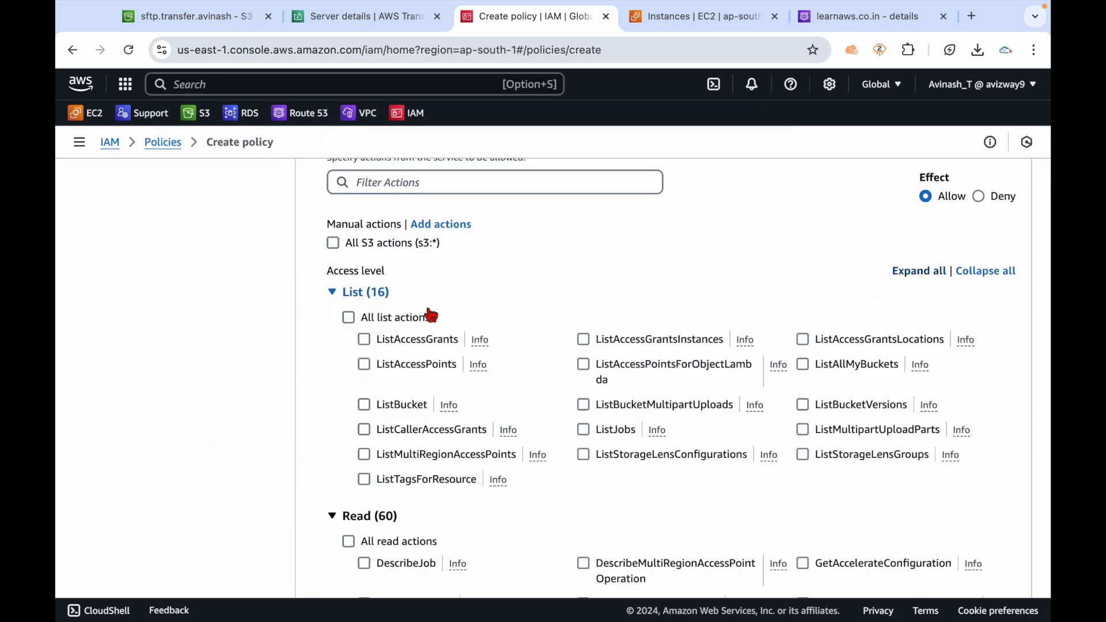
pyautogui.scroll(-1, 222, 378)
pyautogui.scroll(-1, 225, 375)
pyautogui.click(399, 337)
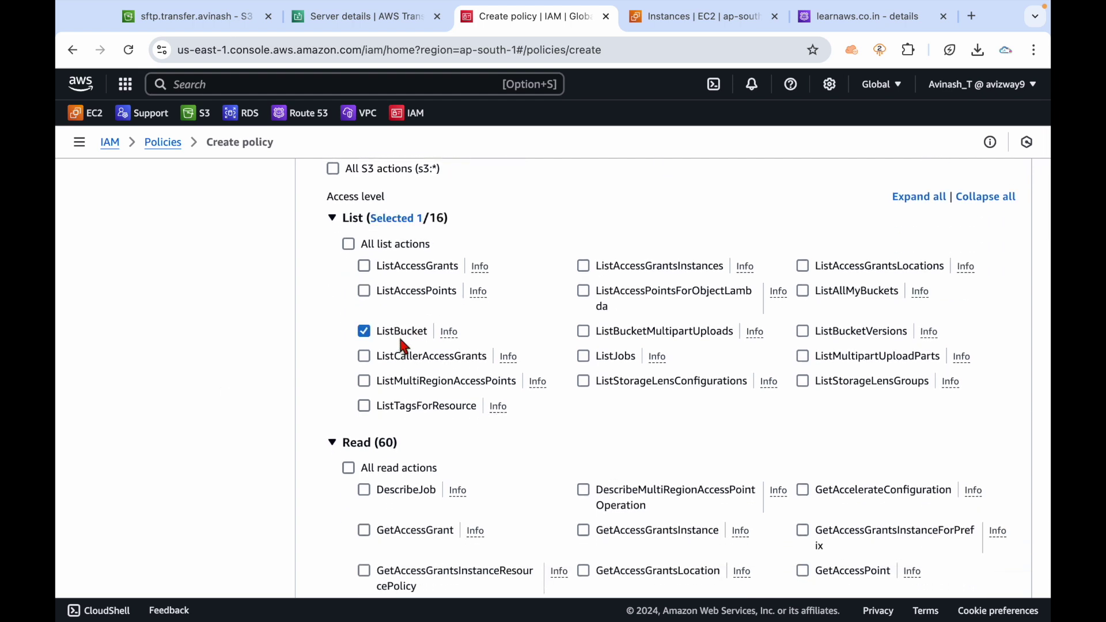
pyautogui.click(851, 295)
pyautogui.click(851, 295)
# Step: Find and allow the GetObject read action and the PutObject write action
pyautogui.scroll(-4, 205, 403)
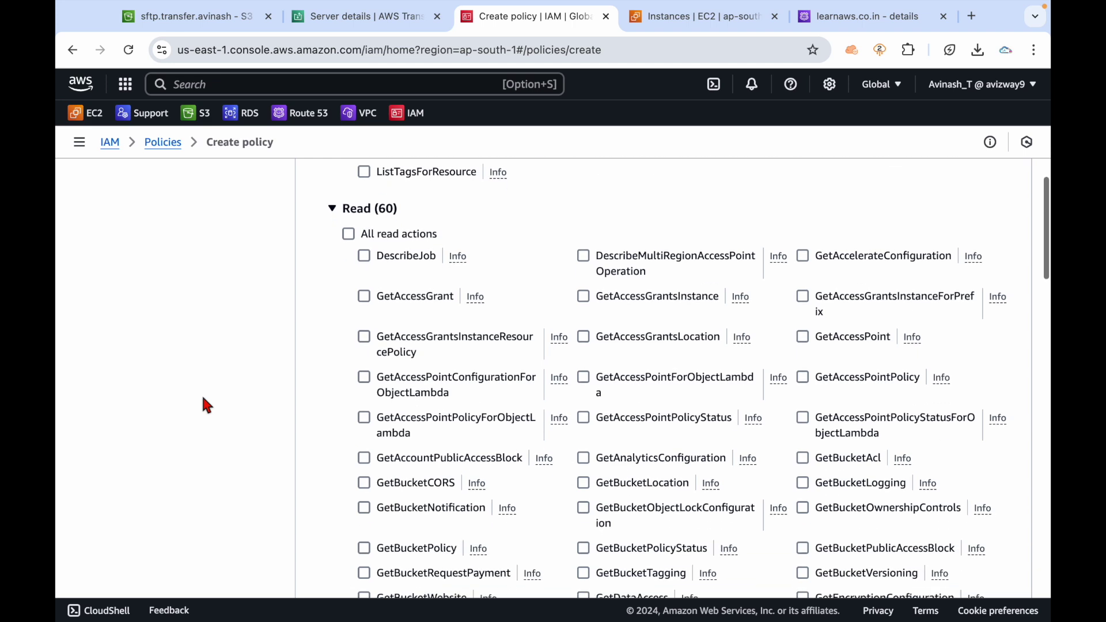
pyautogui.hotkey('ctrl', 'f')
pyautogui.write('getobject')
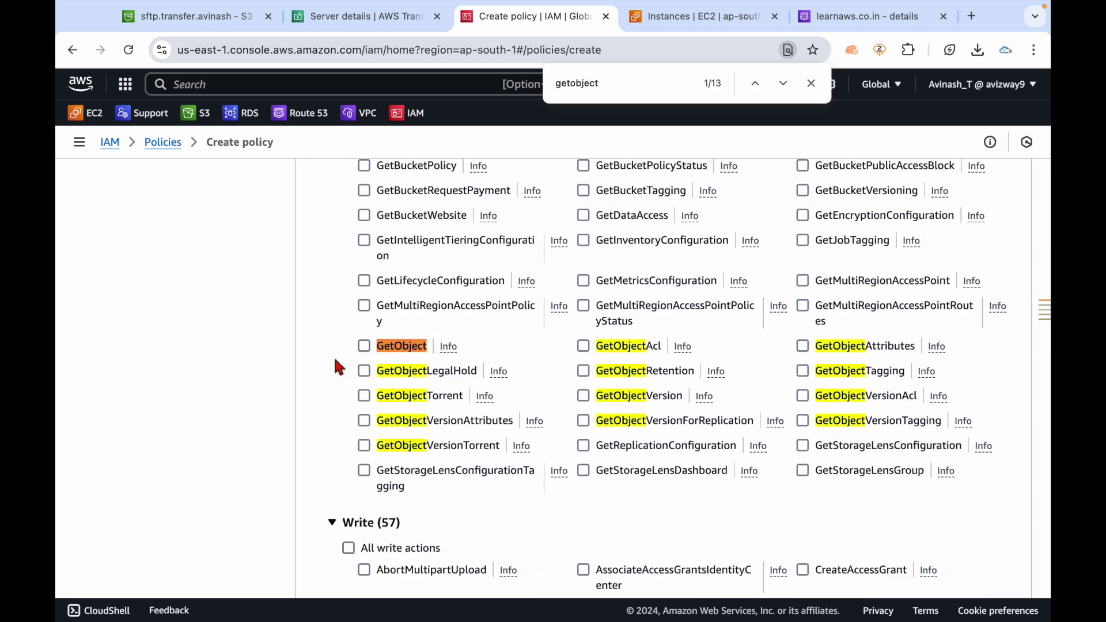
pyautogui.click(377, 345)
pyautogui.click(623, 73)
pyautogui.write('putobj')
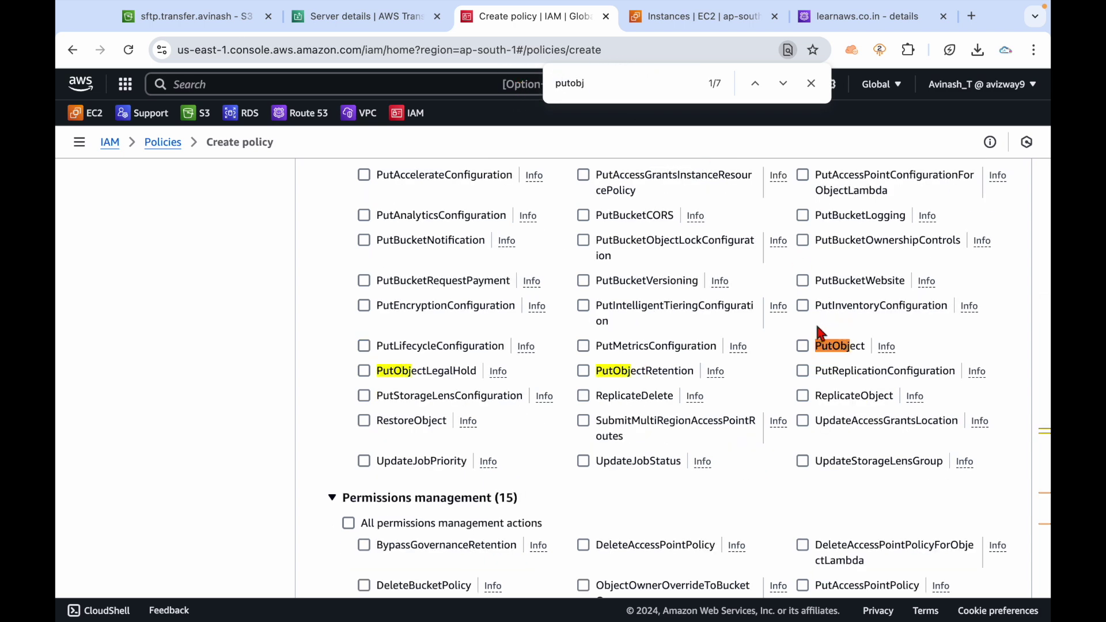
pyautogui.click(803, 346)
# Step: Search the S3 actions for "deleteobj" and look over the remaining actions down to the policy's resource settings
pyautogui.click(626, 71)
pyautogui.write('delete')
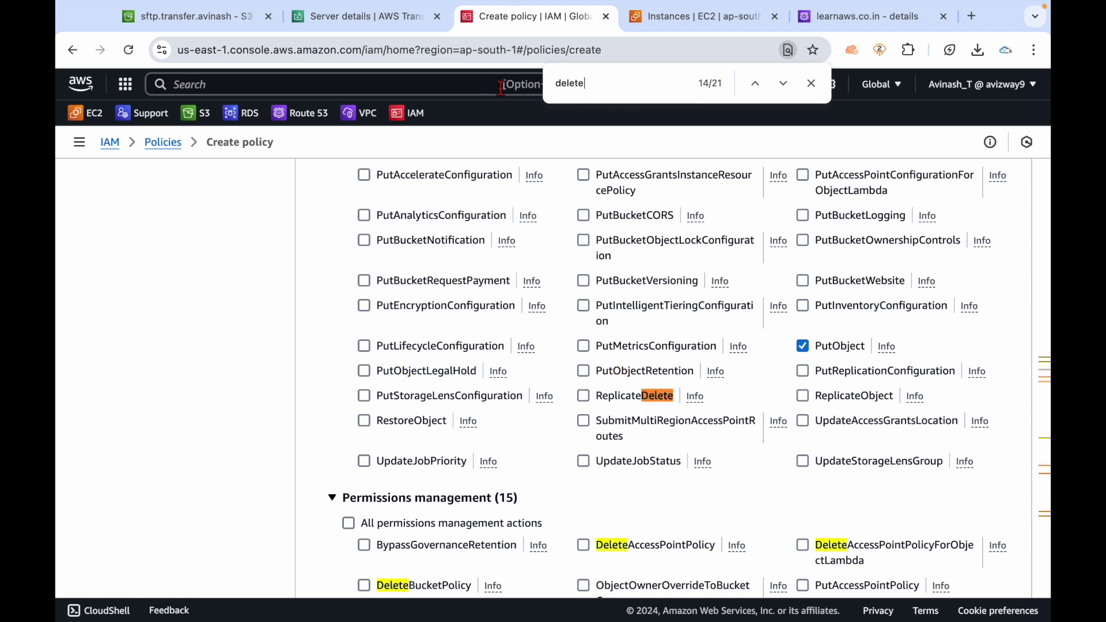
pyautogui.write('obj')
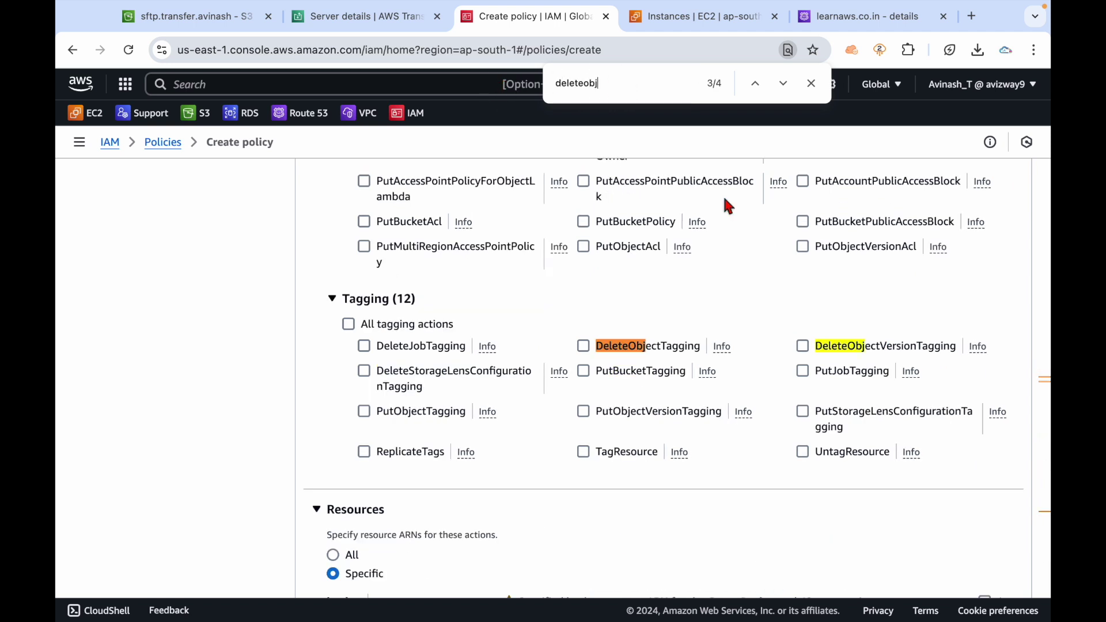
pyautogui.press('Escape')
pyautogui.scroll(5, 276, 323)
pyautogui.scroll(2, 277, 323)
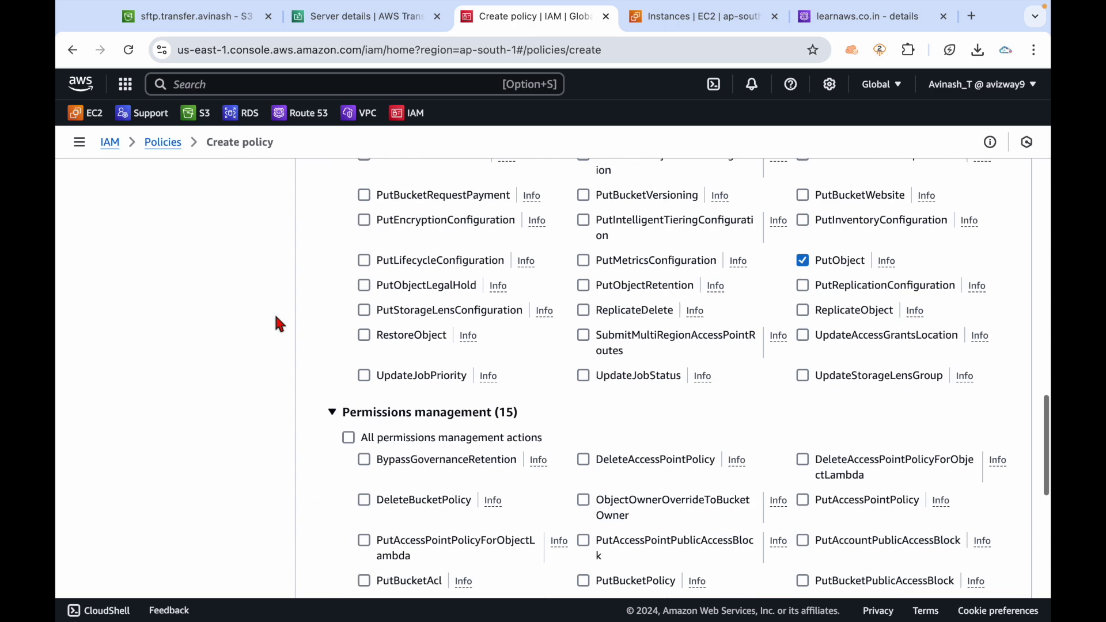
pyautogui.scroll(-8, 276, 322)
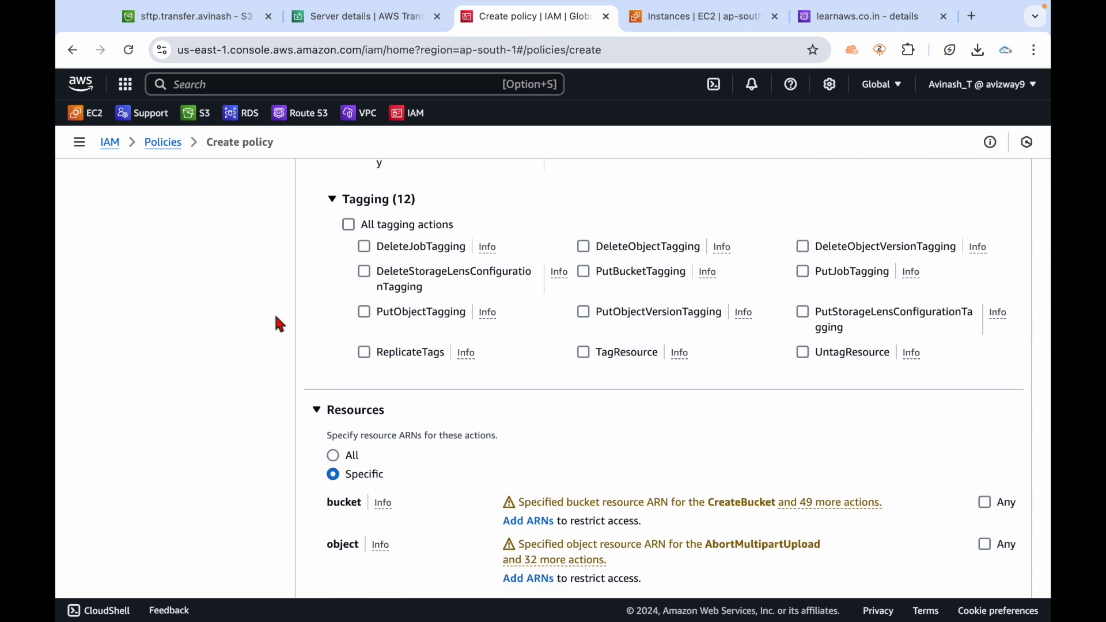
pyautogui.scroll(-2, 279, 324)
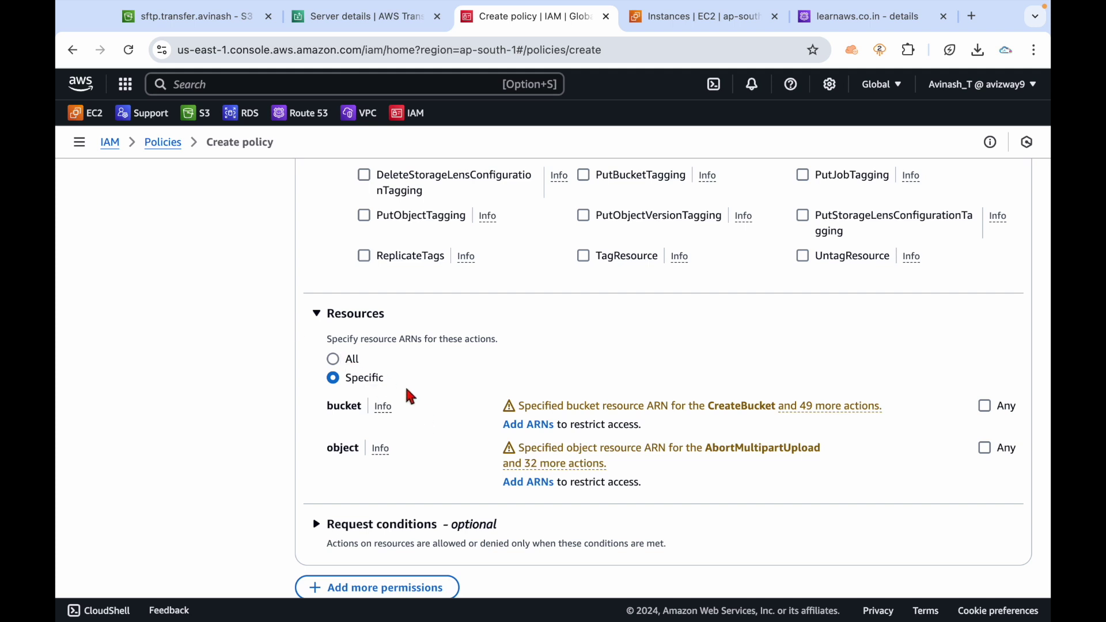
# Step: Copy the SFTP transfer bucket's ARN from its properties in S3
pyautogui.click(205, 26)
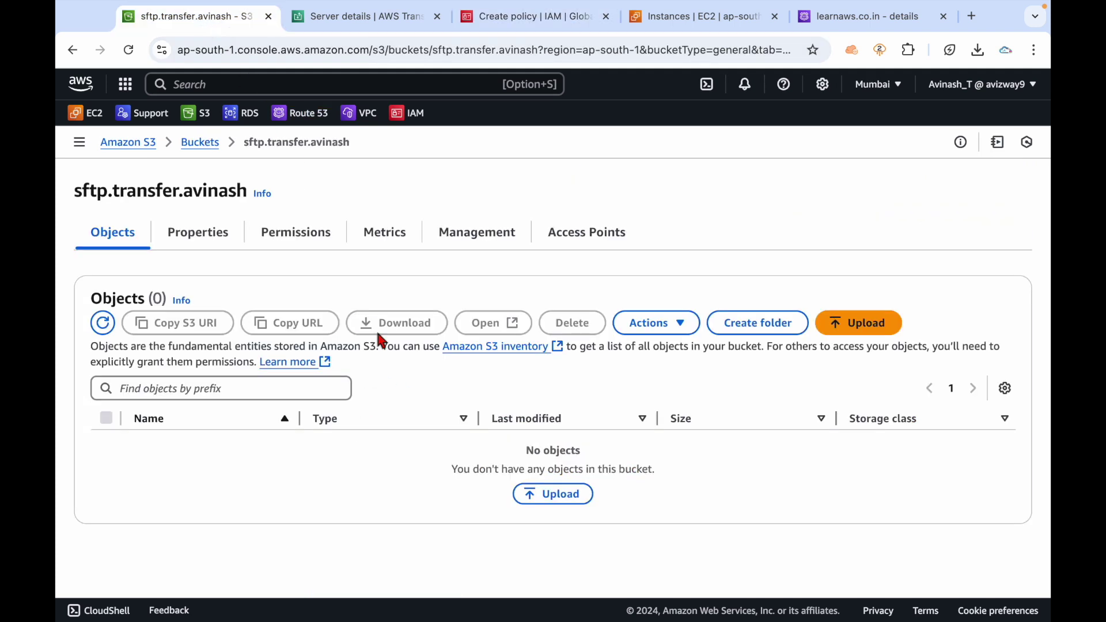
pyautogui.moveTo(82, 190); pyautogui.dragTo(231, 191)
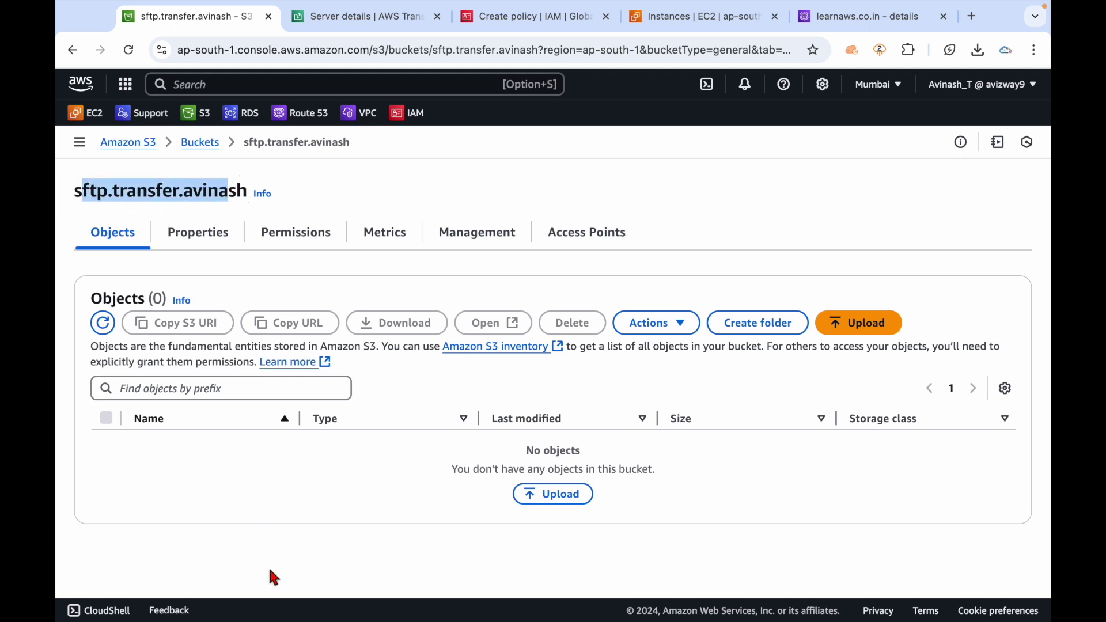
pyautogui.click(252, 482)
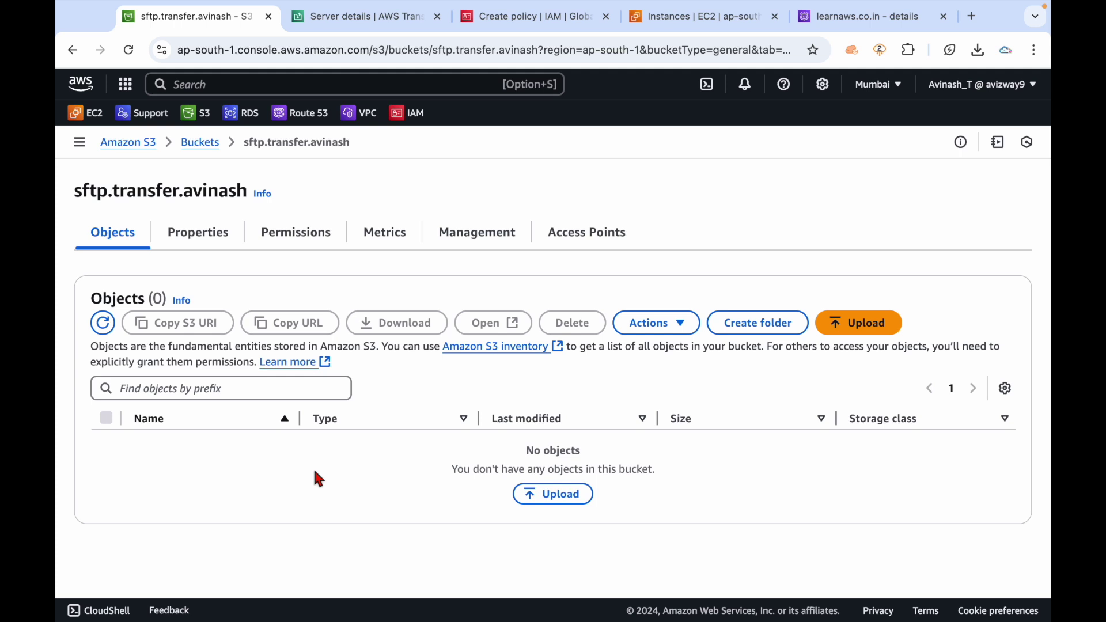
pyautogui.click(203, 234)
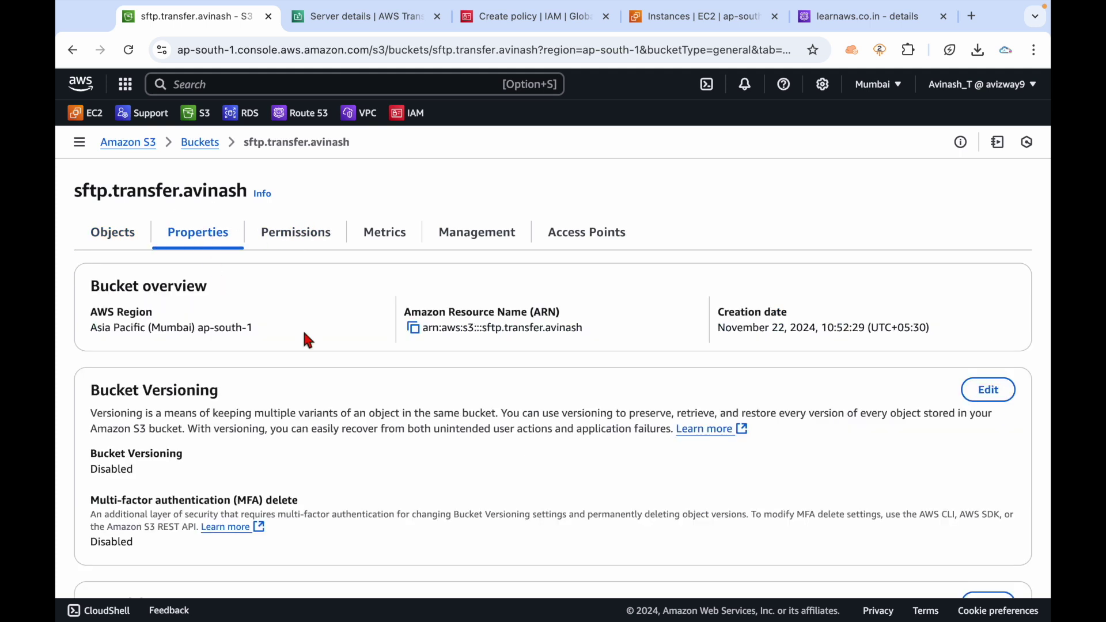
pyautogui.click(414, 329)
# Step: Restrict the policy's bucket resource to the copied ARN of the SFTP transfer bucket
pyautogui.click(546, 26)
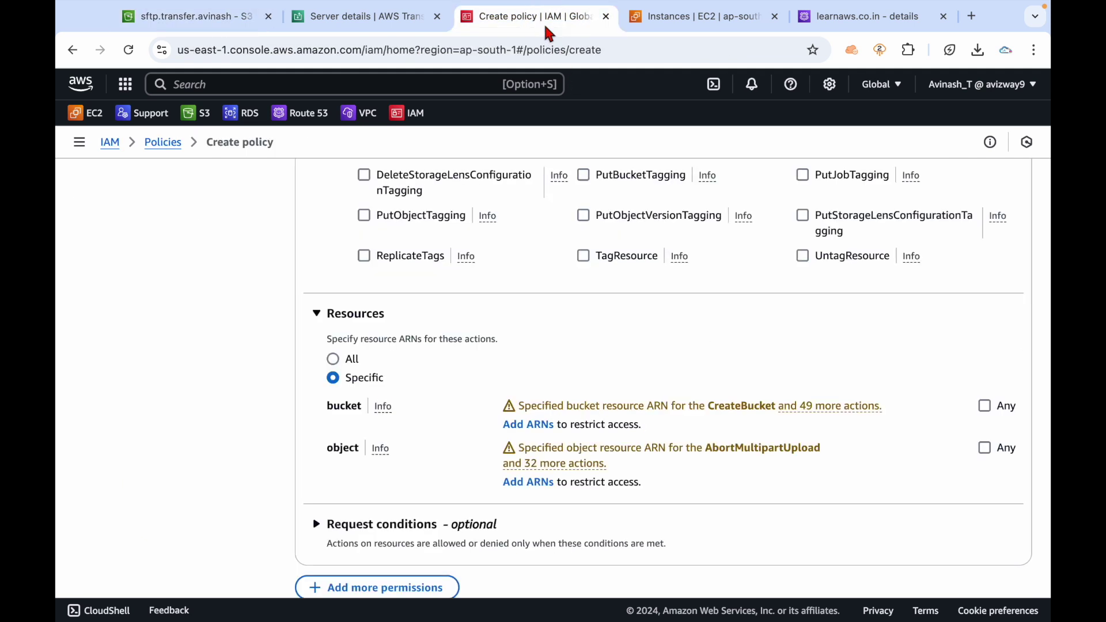
pyautogui.scroll(-2, 616, 464)
pyautogui.click(523, 347)
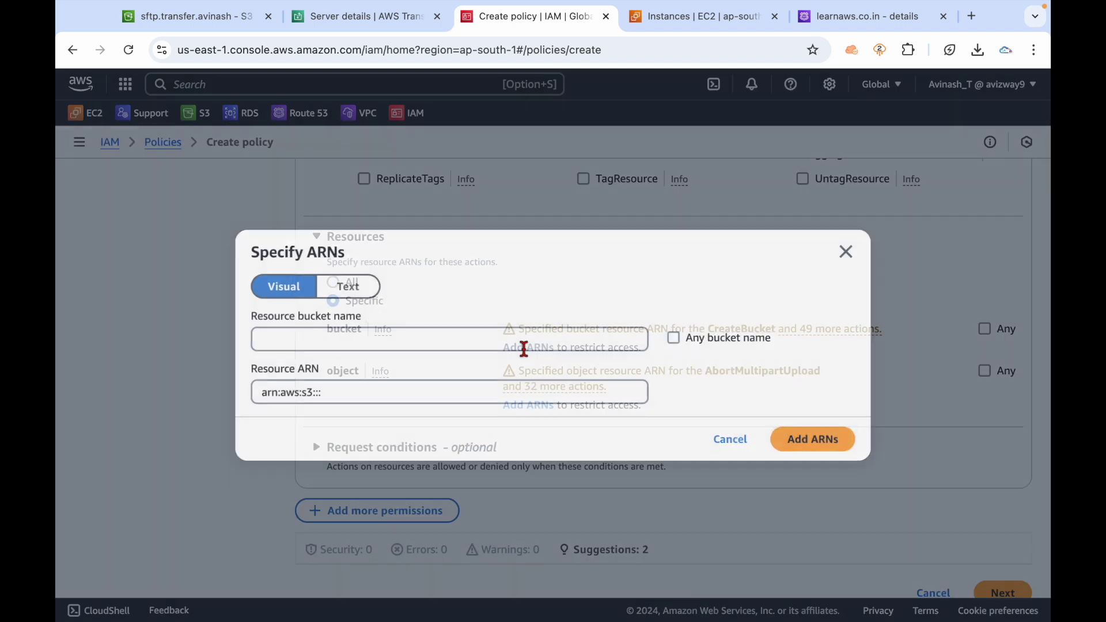
pyautogui.click(476, 382)
pyautogui.hotkey('ctrl', 'a')
pyautogui.hotkey('ctrl', 'v')
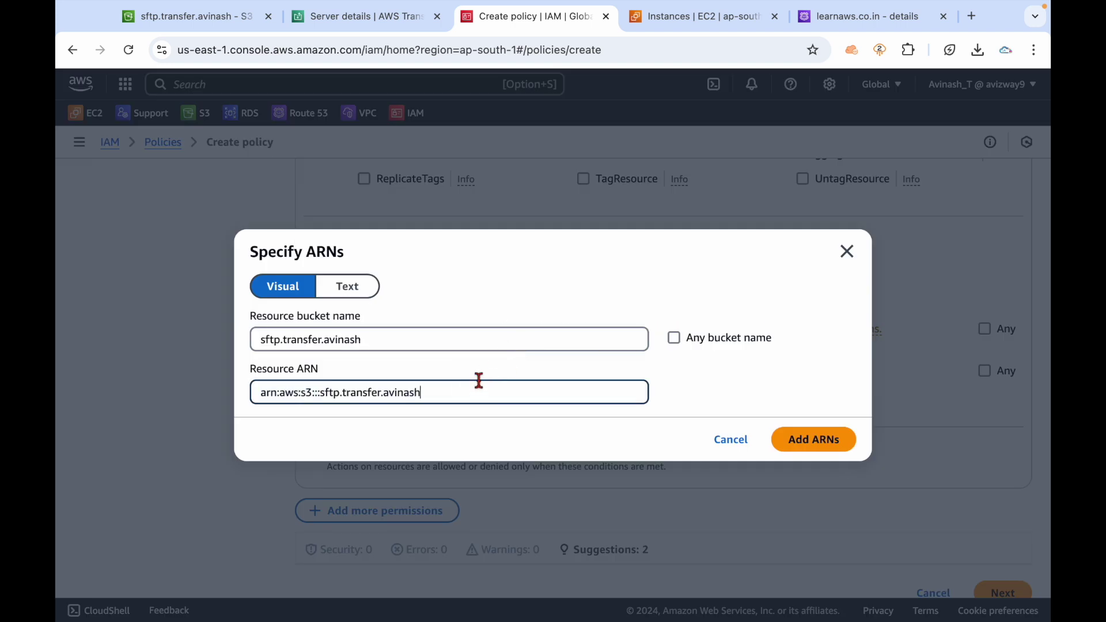
pyautogui.click(816, 443)
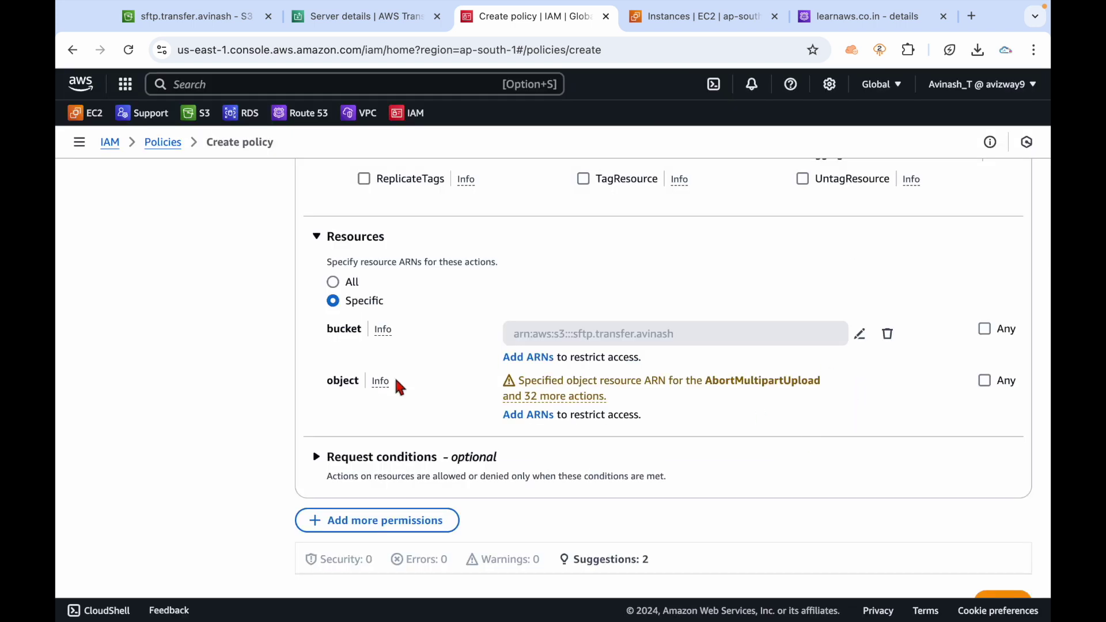
# Step: Restrict the policy's object resource to any object in the copied bucket ARN and proceed to the review
pyautogui.click(531, 416)
pyautogui.click(416, 419)
pyautogui.hotkey('ctrl', 'a')
pyautogui.hotkey('ctrl', 'v')
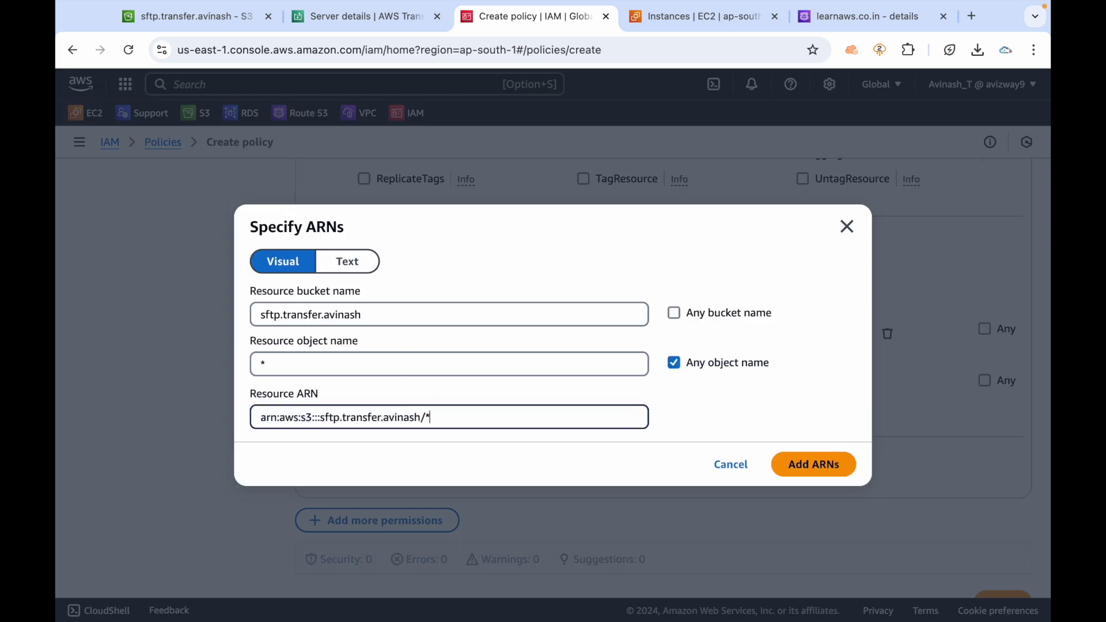
pyautogui.moveTo(449, 416); pyautogui.dragTo(405, 418)
pyautogui.click(749, 423)
pyautogui.click(812, 464)
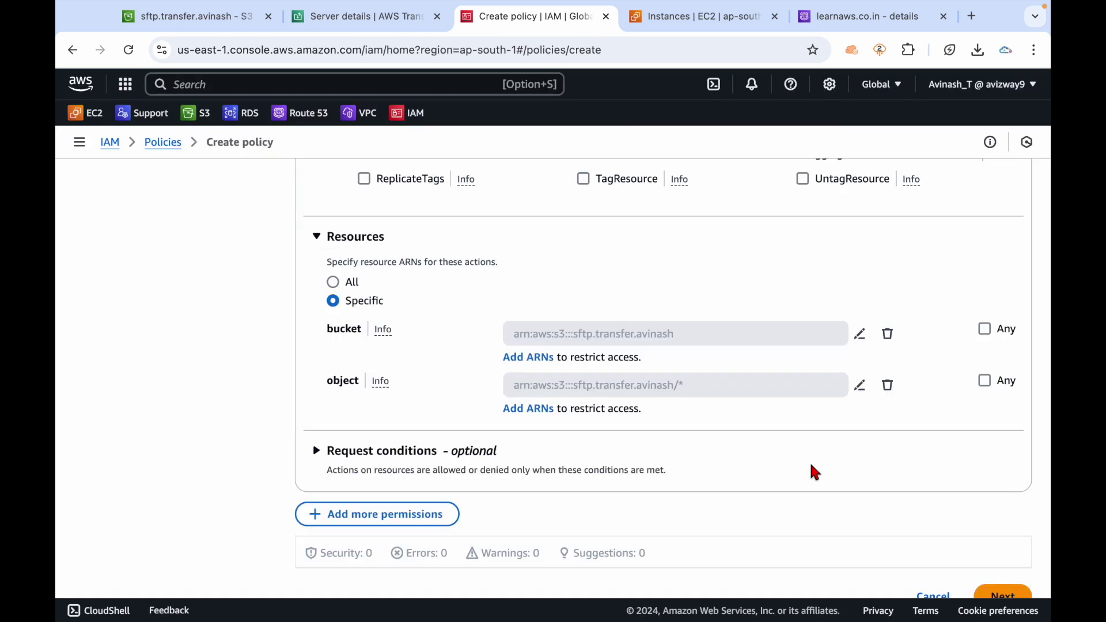
pyautogui.scroll(-2, 683, 468)
pyautogui.click(1002, 550)
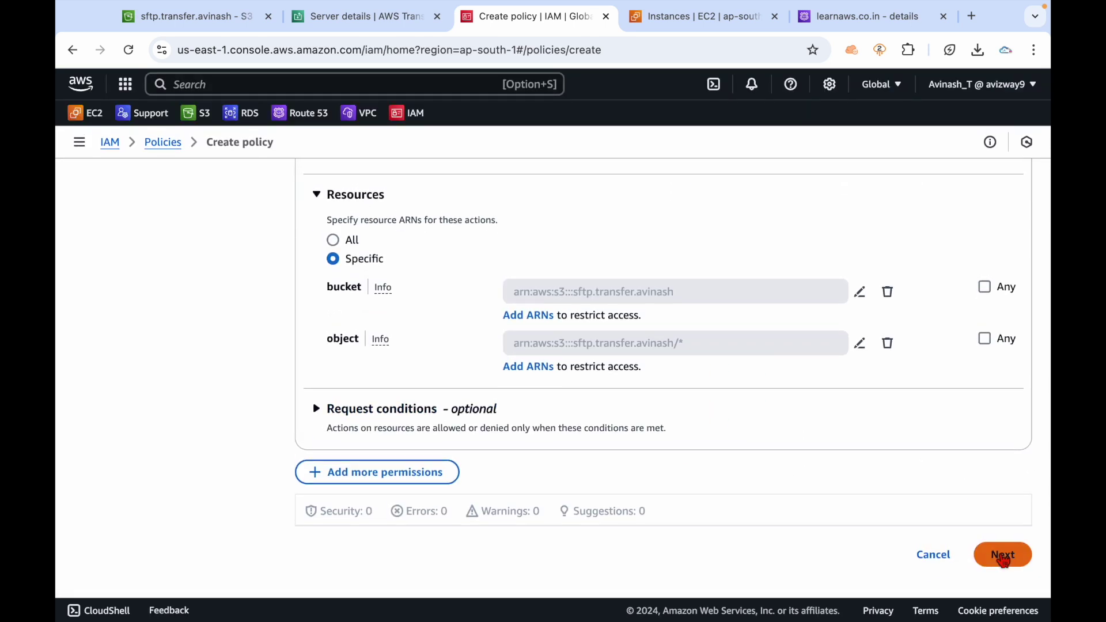
# Step: Name the policy sftp-policy, create it, and open its details
pyautogui.scroll(-3, 545, 305)
pyautogui.scroll(2, 520, 328)
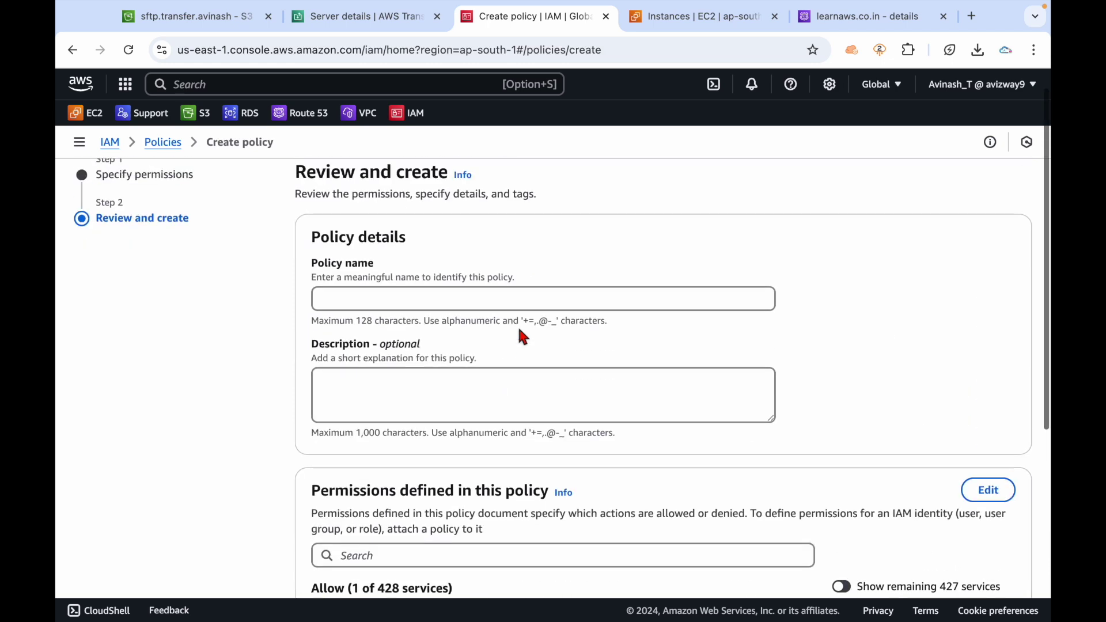
pyautogui.click(457, 295)
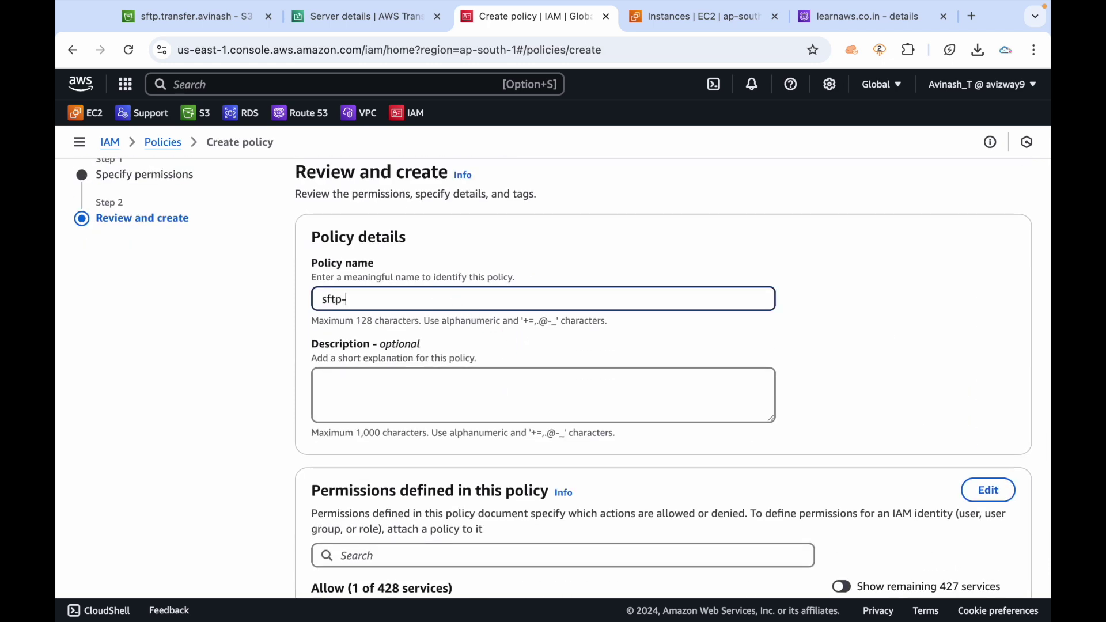
pyautogui.write('sftp-policy')
pyautogui.scroll(-5, 734, 357)
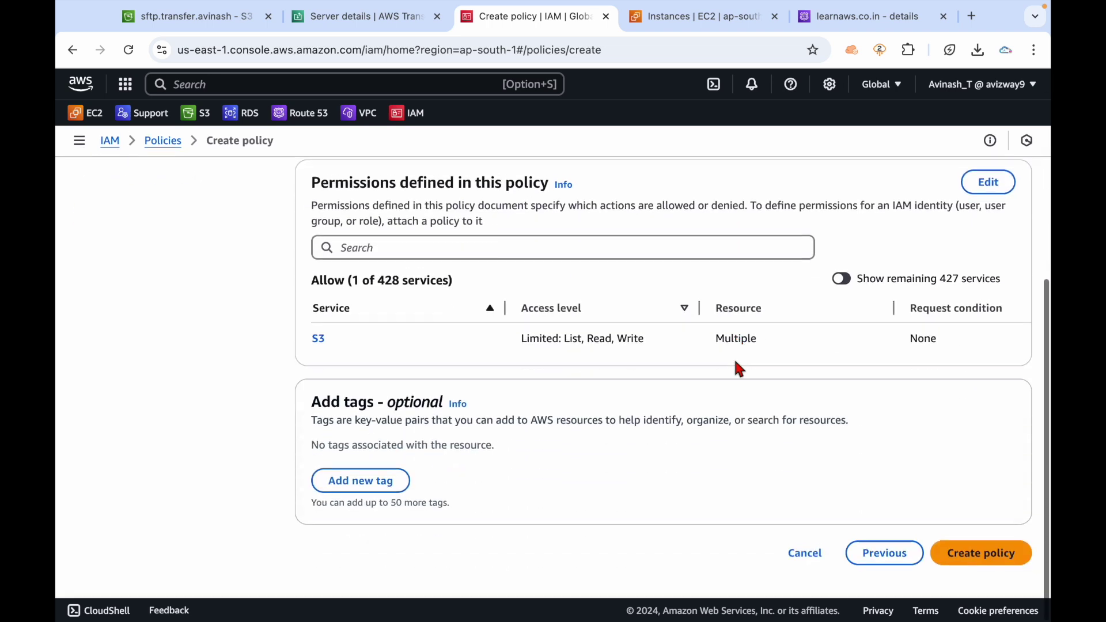
pyautogui.click(977, 556)
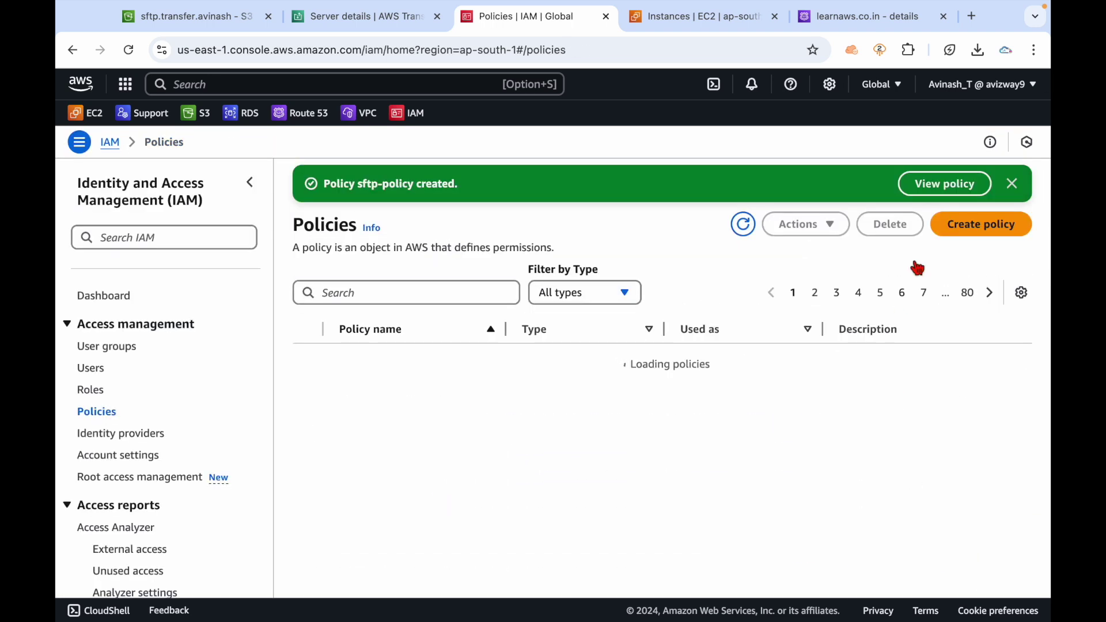
pyautogui.click(938, 186)
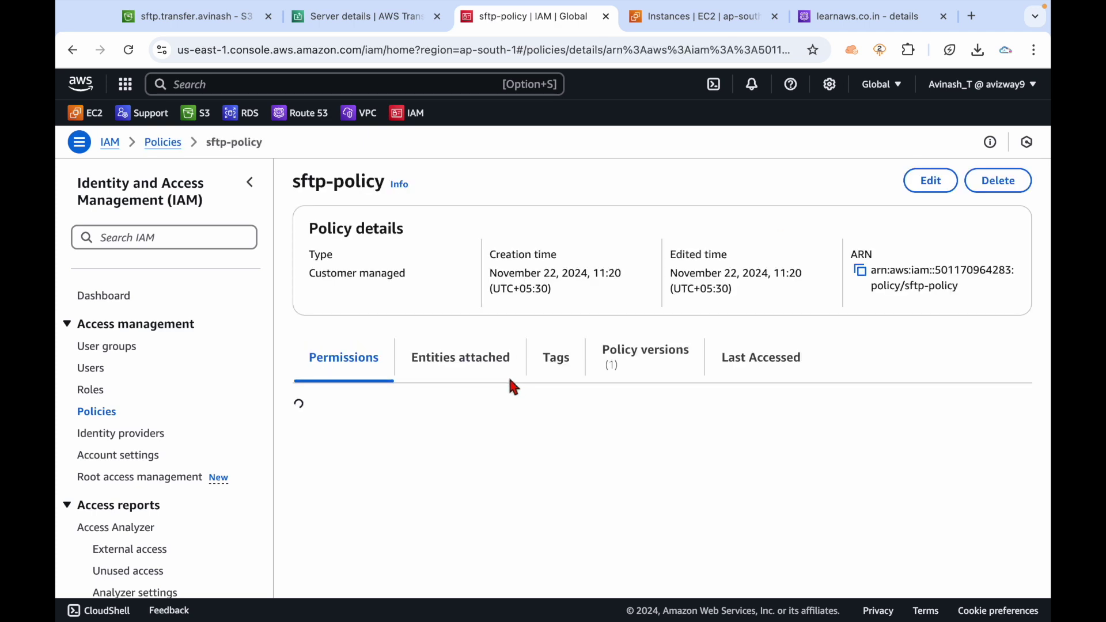
# Step: Start creating an IAM role for an AWS service with Transfer as the use case
pyautogui.click(92, 391)
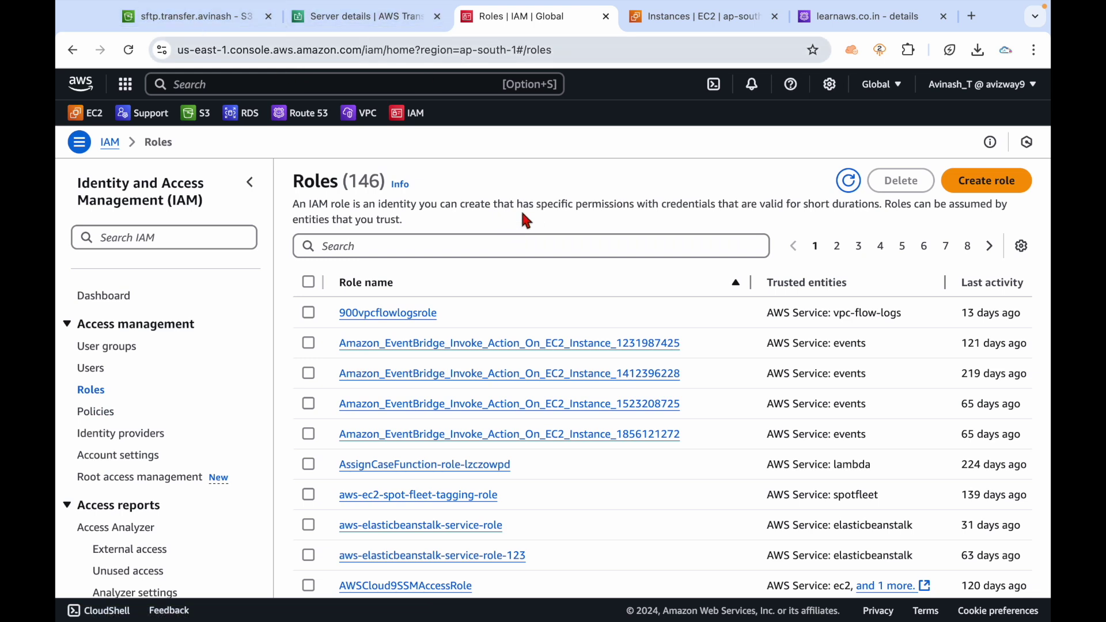
pyautogui.click(993, 194)
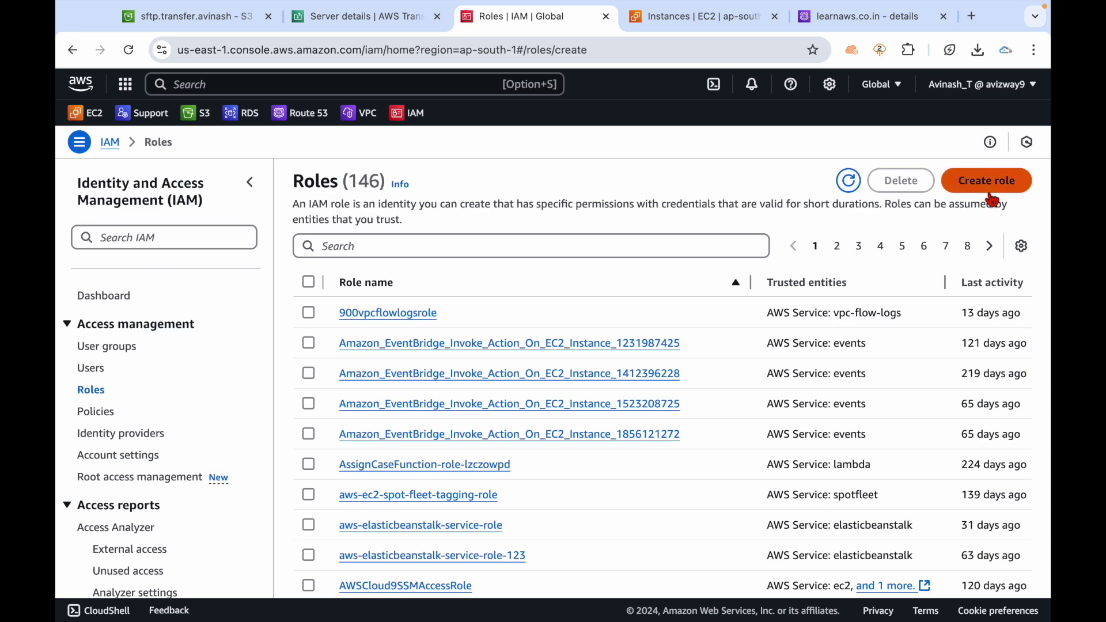
pyautogui.scroll(-2, 459, 291)
pyautogui.click(449, 499)
pyautogui.write('tra')
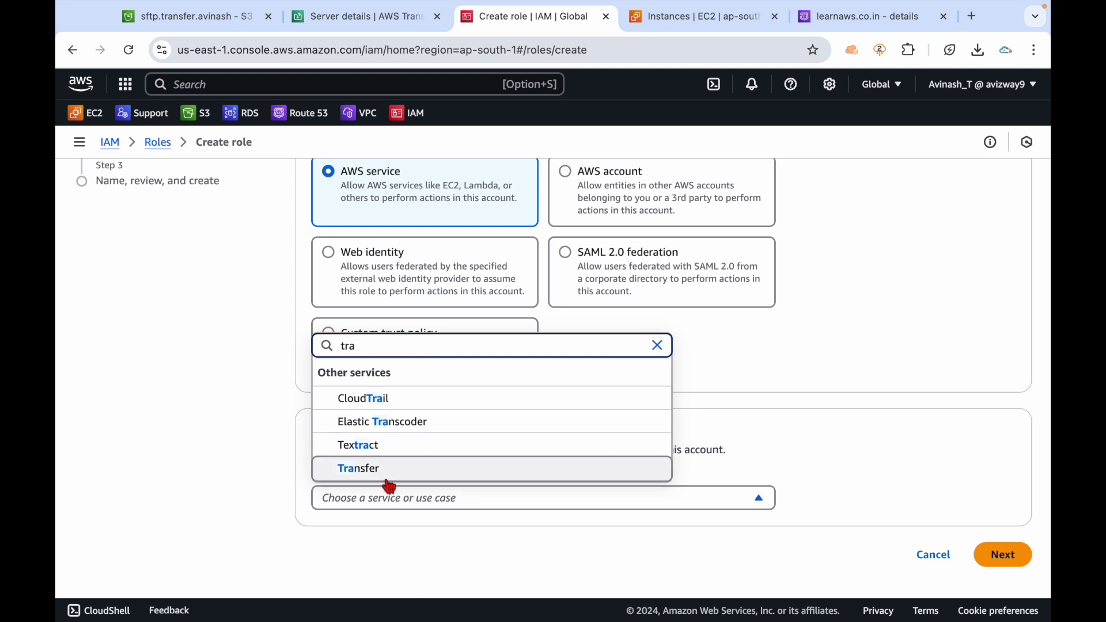
pyautogui.click(385, 473)
pyautogui.click(462, 498)
pyautogui.write('s')
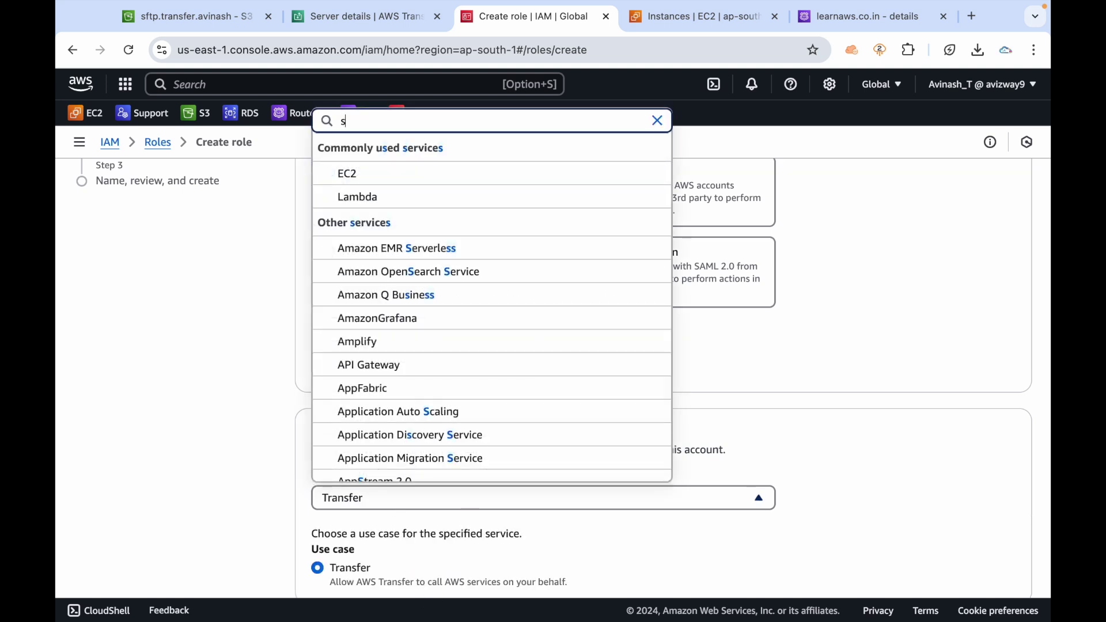
pyautogui.write('ftp')
pyautogui.click(903, 457)
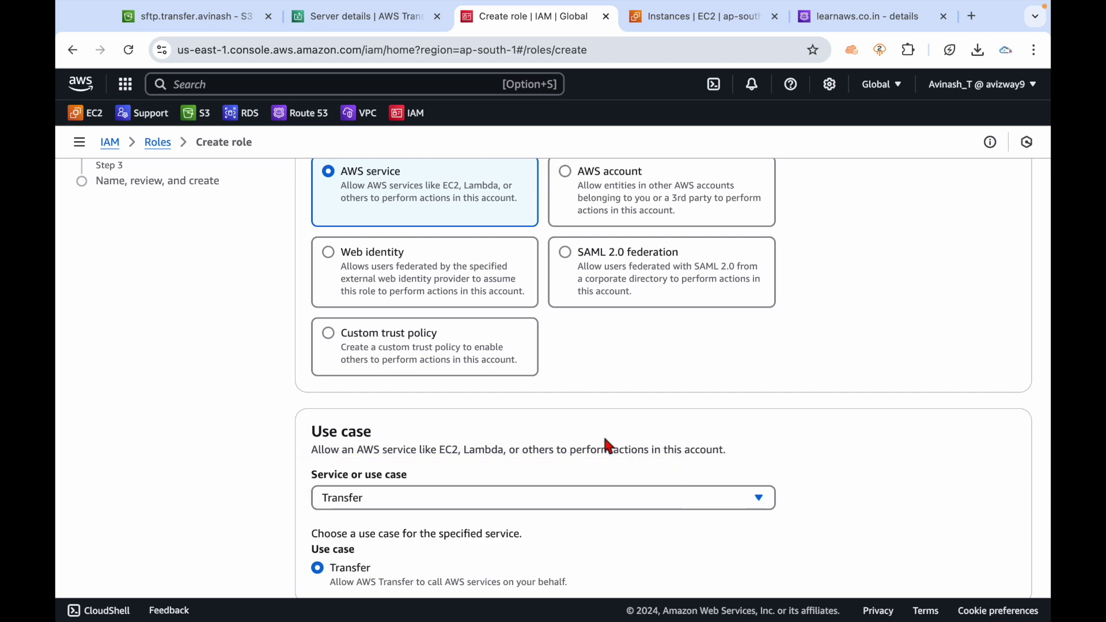
# Step: Find sftp-policy and attach it to the new role as its permissions policy
pyautogui.scroll(-2, 537, 500)
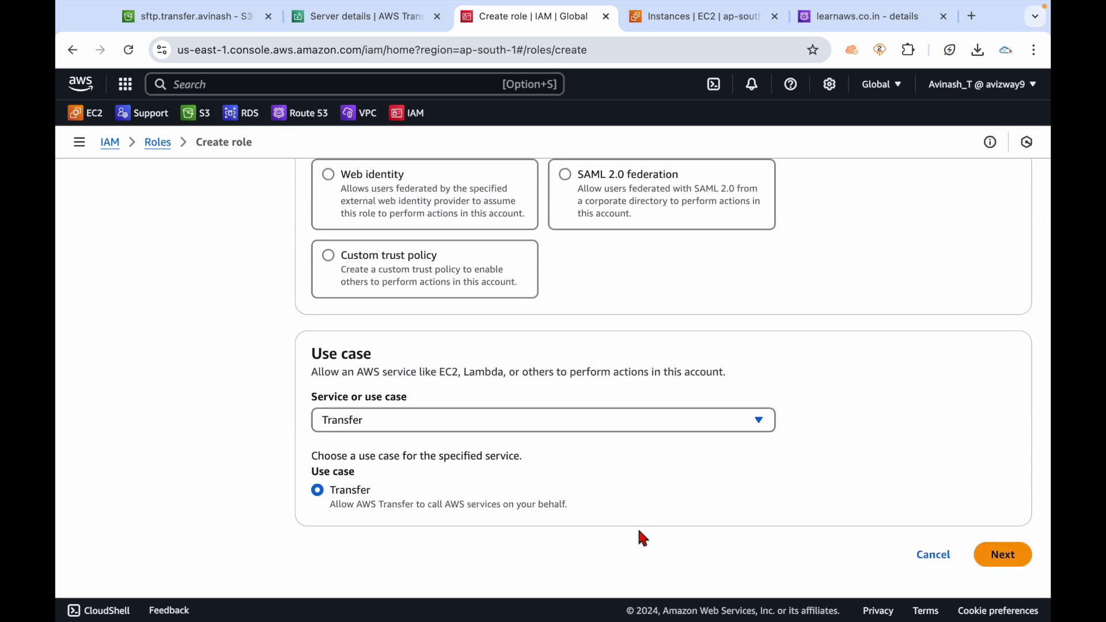
pyautogui.click(1001, 554)
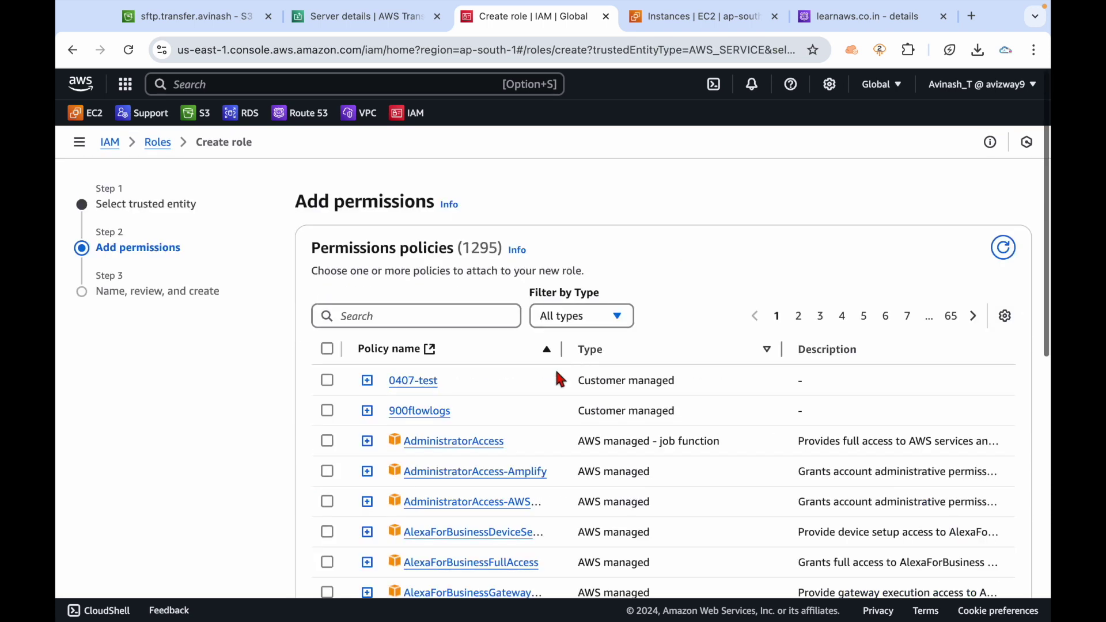
pyautogui.click(447, 322)
pyautogui.write('sft')
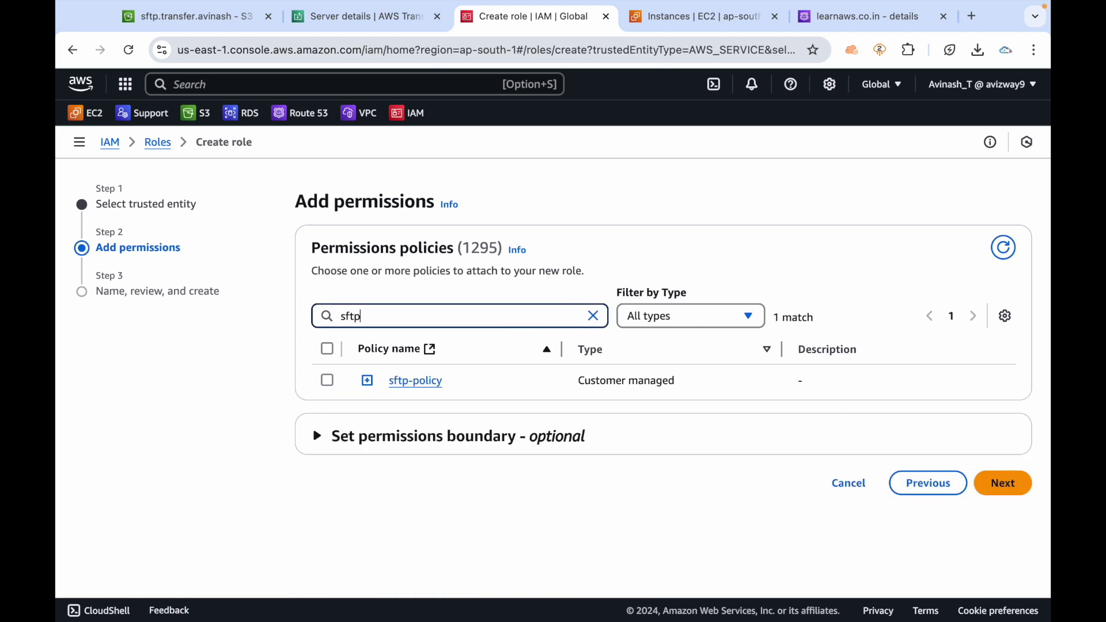
pyautogui.write('p')
pyautogui.click(328, 381)
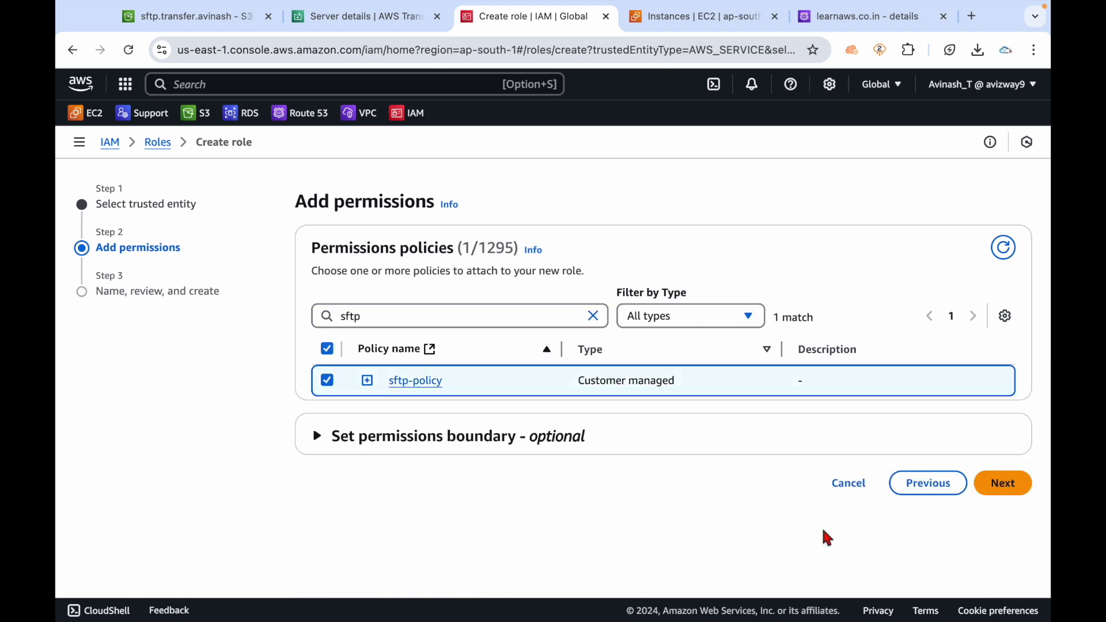
pyautogui.click(1003, 486)
# Step: Name the role sftp-role, create it, and open its details down to the attached permissions policy
pyautogui.click(431, 318)
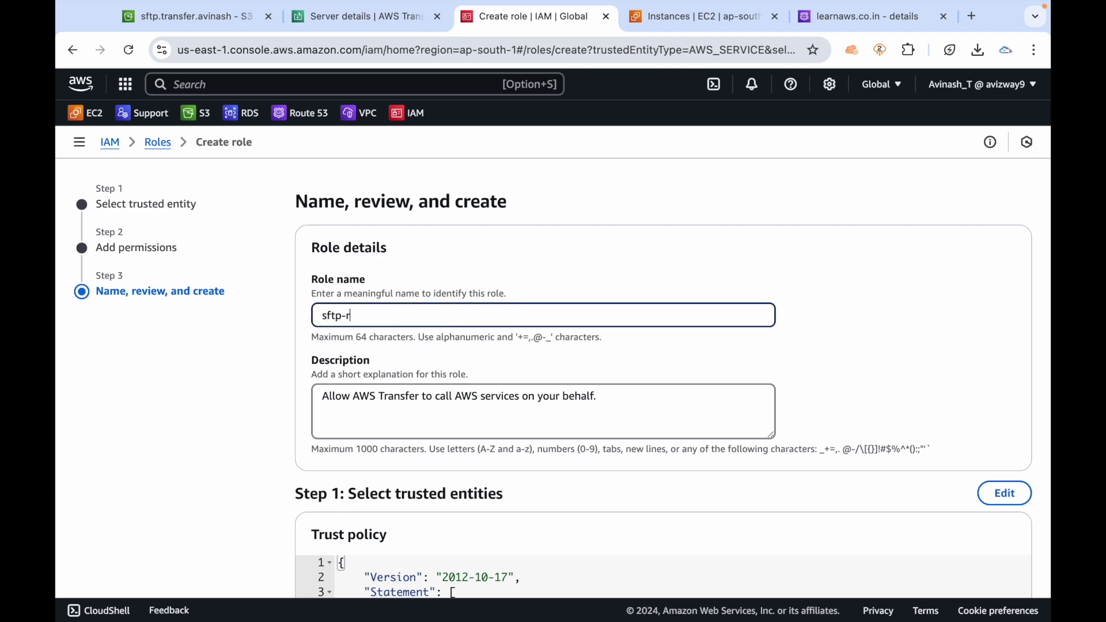
pyautogui.write('sftp-role')
pyautogui.scroll(-10, 709, 374)
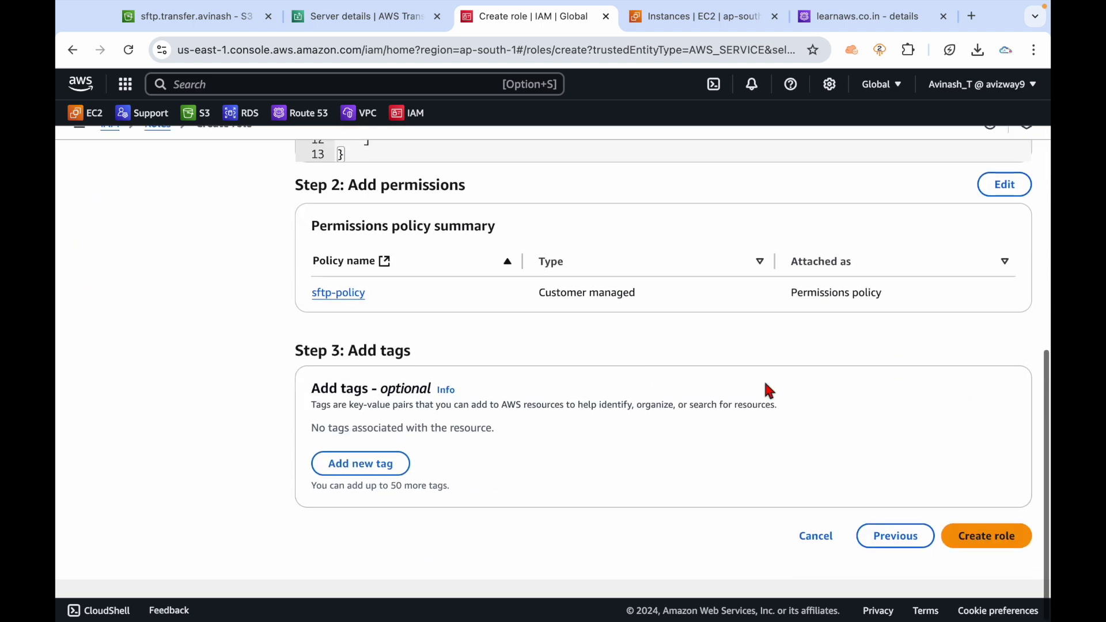
pyautogui.click(999, 559)
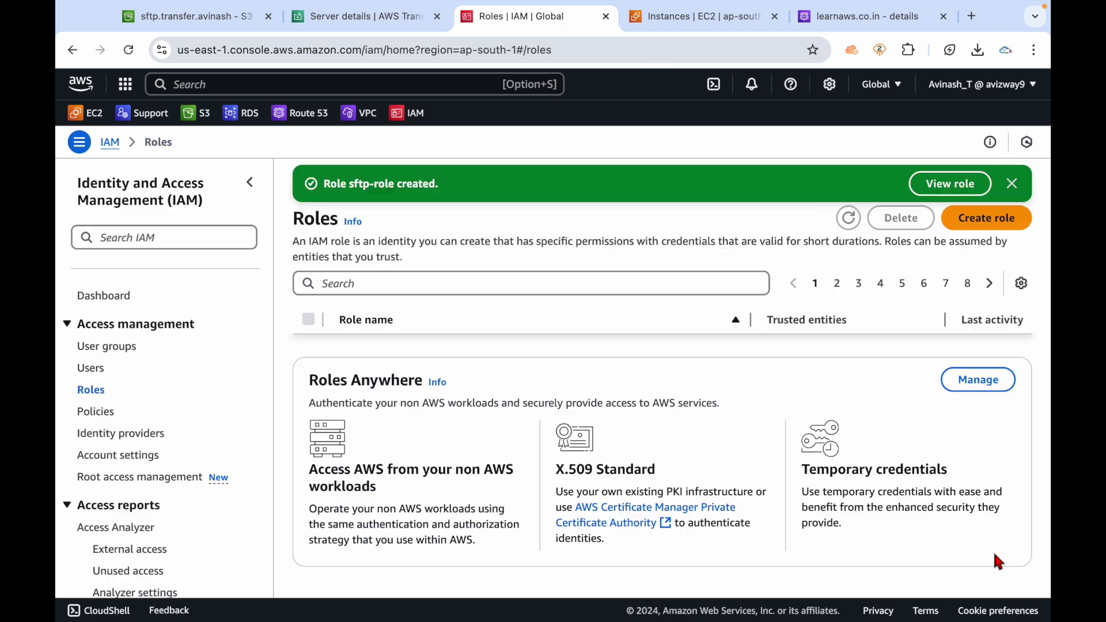
pyautogui.click(942, 186)
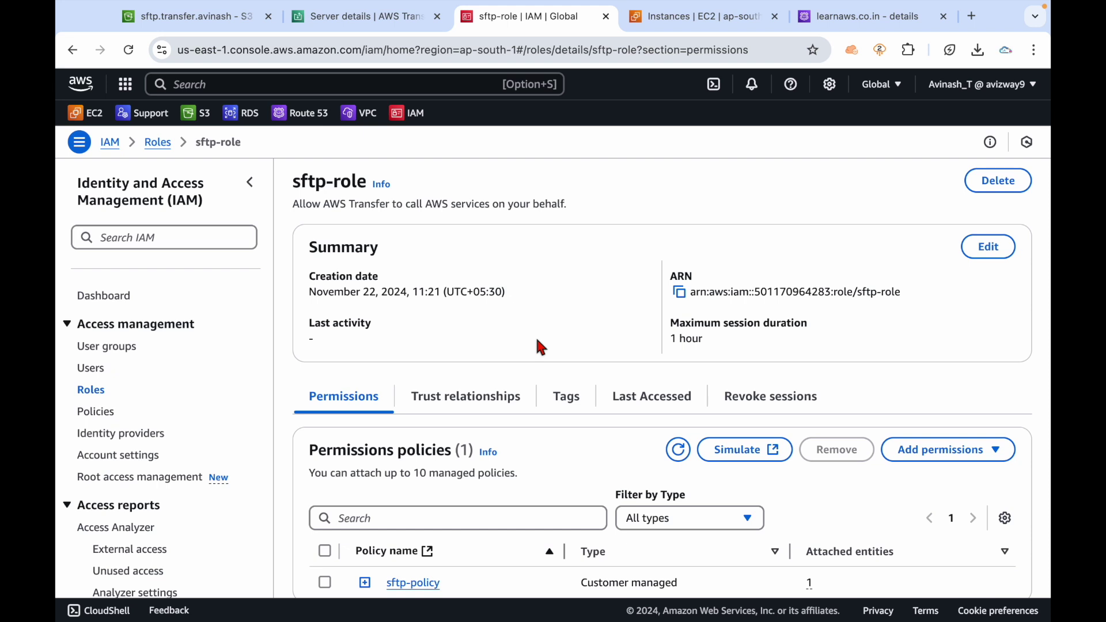
pyautogui.scroll(-3, 533, 424)
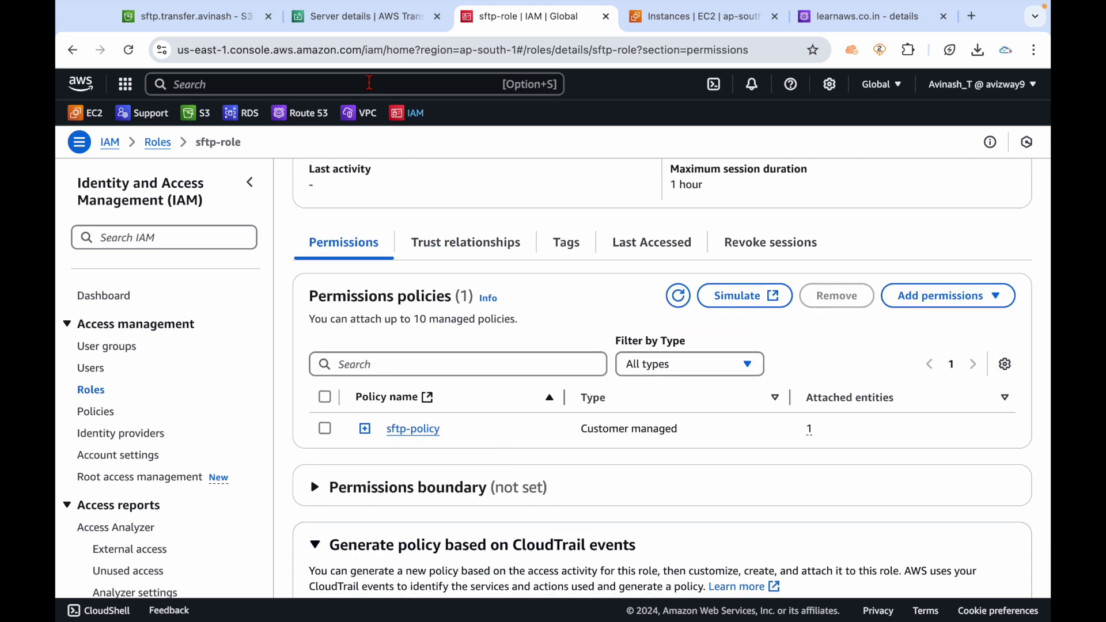
# Step: Switch to the Transfer Family server, start adding a user, and look over the form down to the SSH public key
pyautogui.click(347, 17)
pyautogui.click(547, 445)
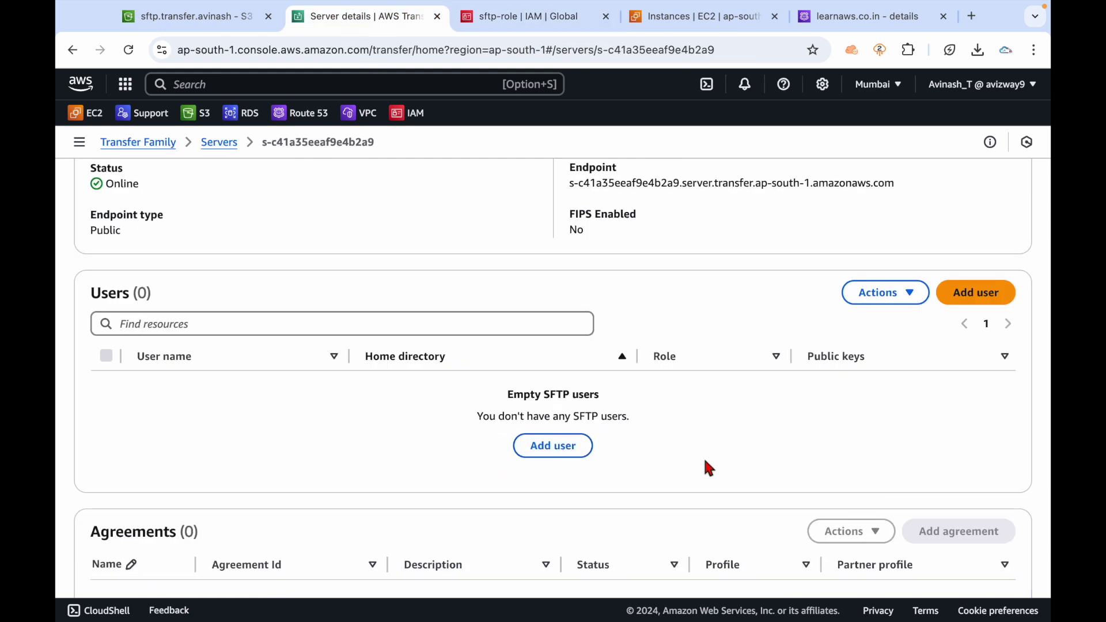
pyautogui.click(556, 452)
pyautogui.scroll(-5, 555, 452)
pyautogui.moveTo(217, 267); pyautogui.dragTo(95, 258)
pyautogui.click(343, 268)
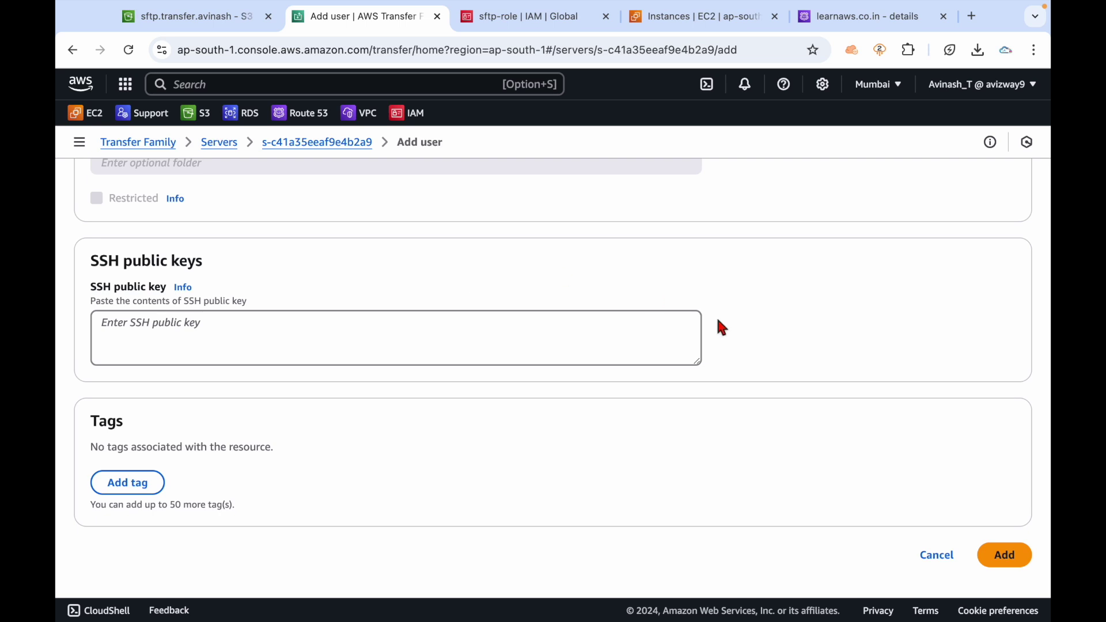
pyautogui.scroll(5, 723, 328)
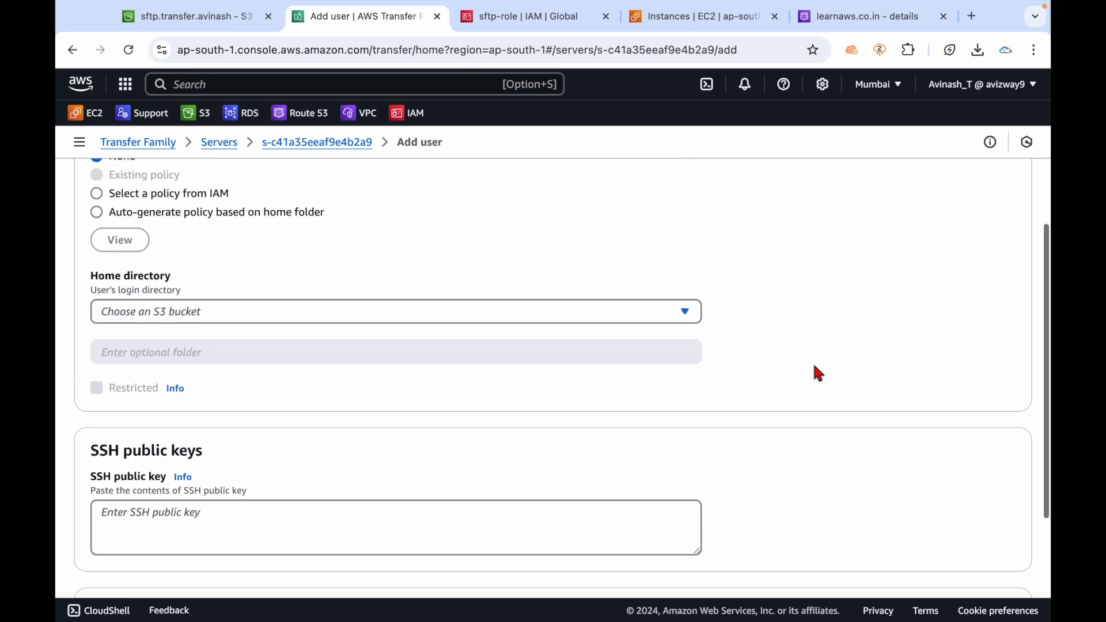
pyautogui.scroll(3, 814, 367)
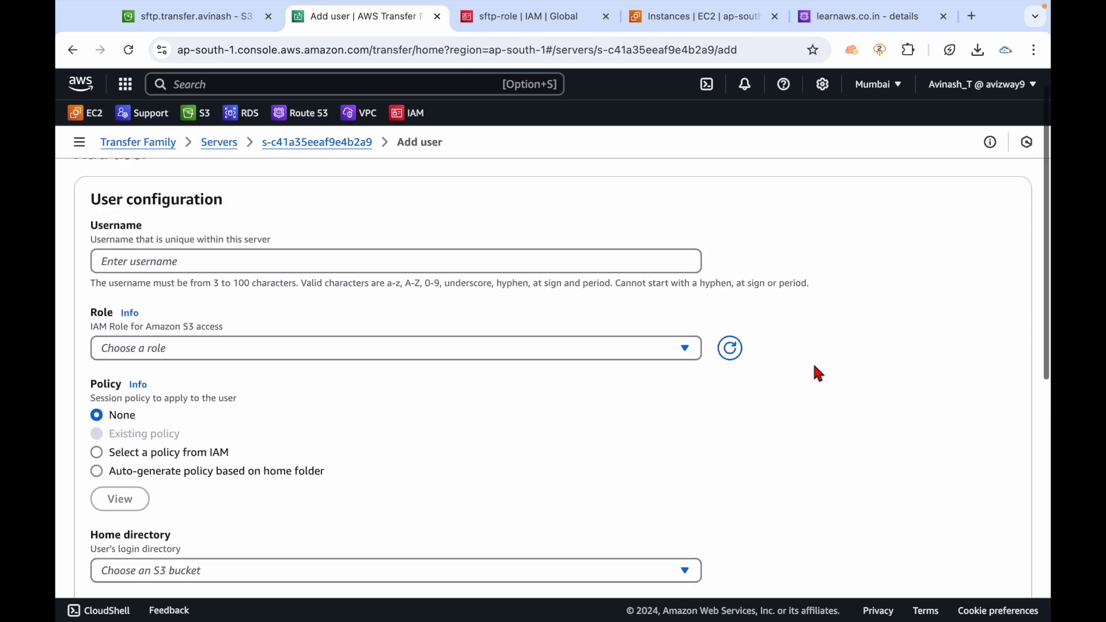
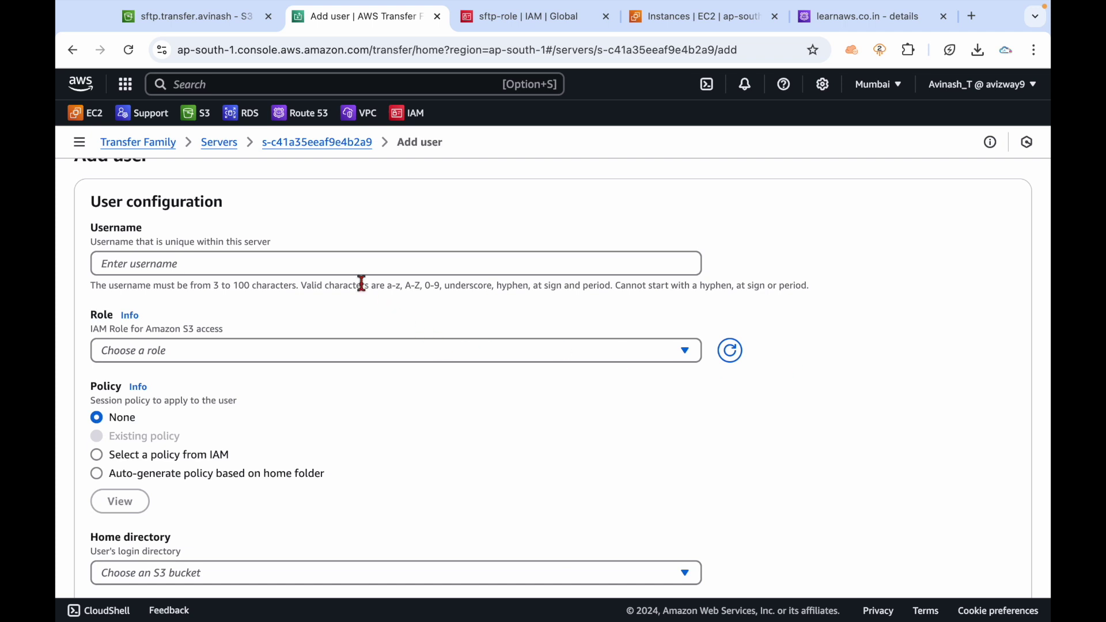
# Step: Enter the username for the new SFTP user
pyautogui.click(340, 271)
pyautogui.scroll(1, 434, 361)
pyautogui.write('avinash')
pyautogui.click(818, 385)
# Step: Search the IAM roles for "sftp", refreshing the role list, and assign sftp-role to the user
pyautogui.click(447, 377)
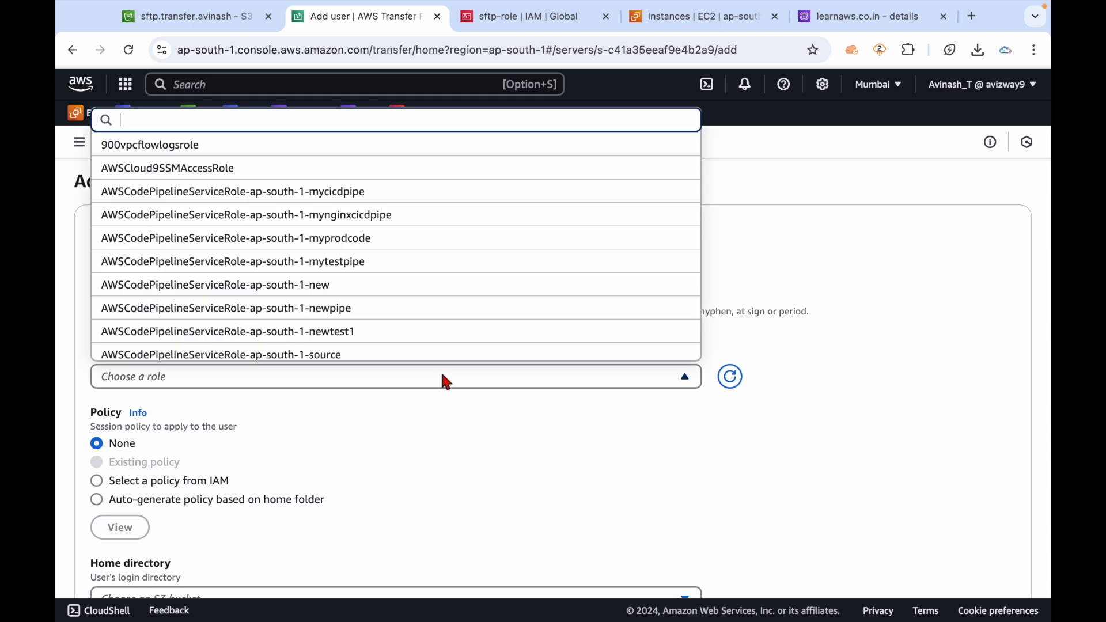
pyautogui.scroll(-10, 444, 301)
pyautogui.scroll(10, 446, 303)
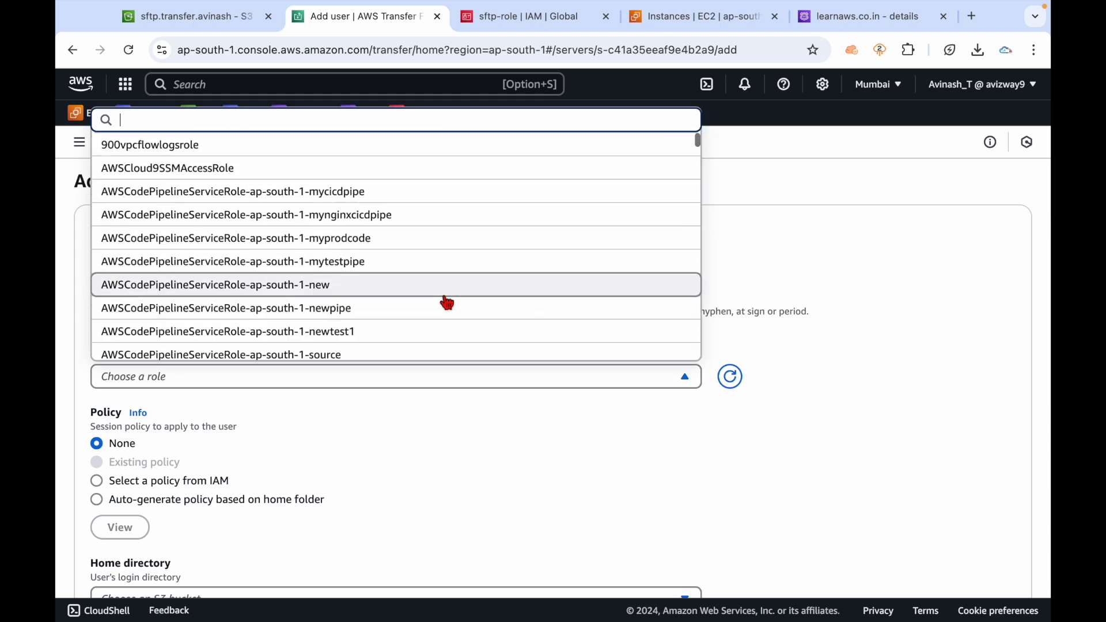
pyautogui.write('sftp')
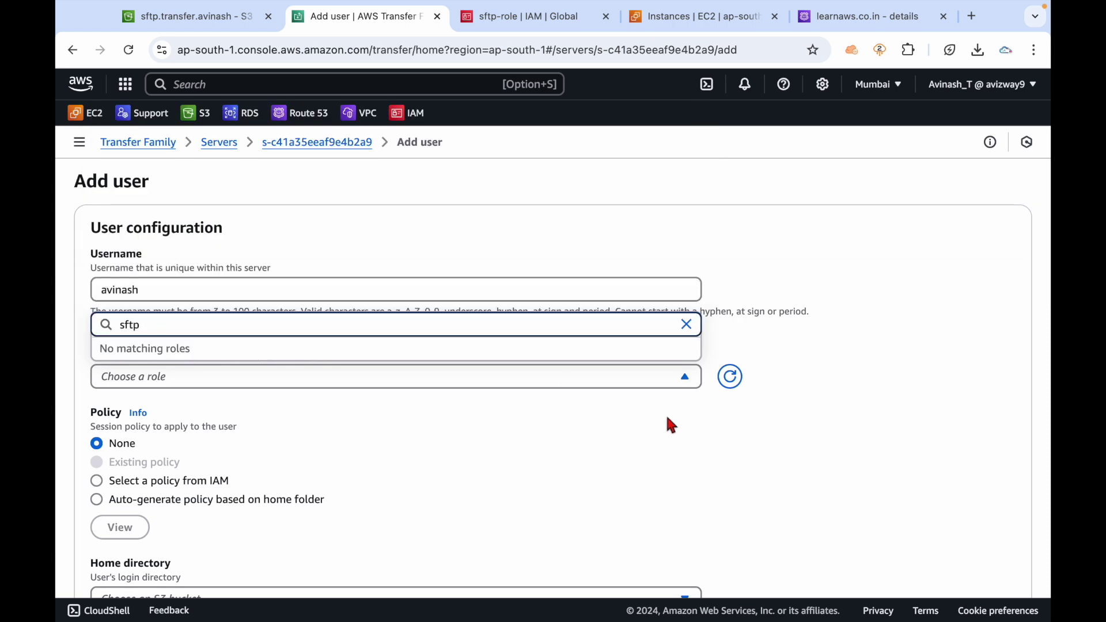
pyautogui.click(730, 376)
pyautogui.click(635, 375)
pyautogui.write('sftp')
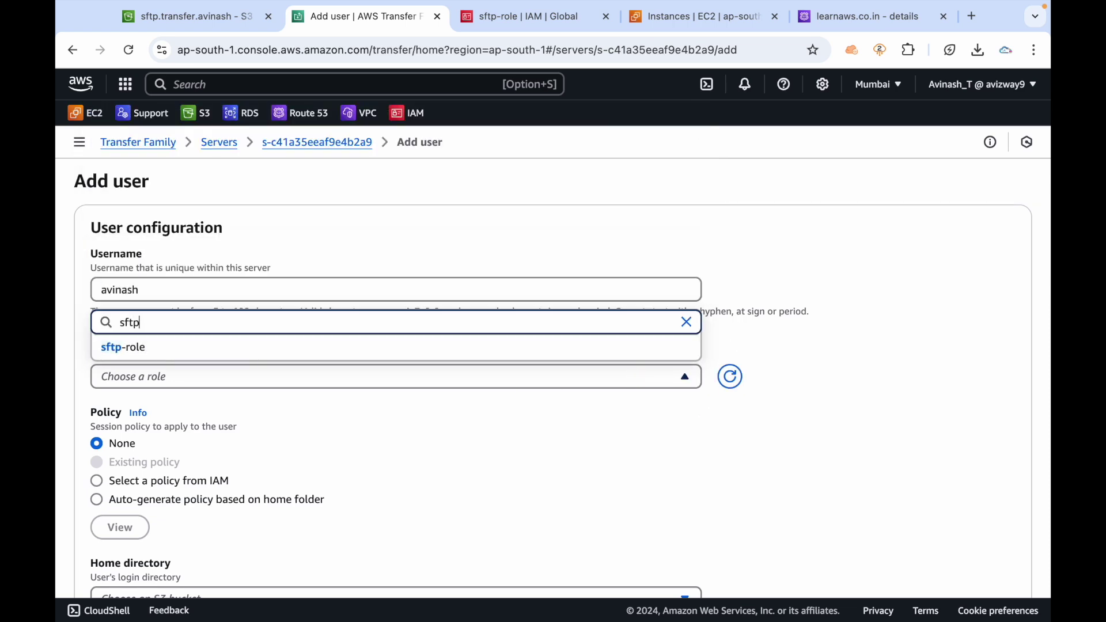
pyautogui.click(523, 357)
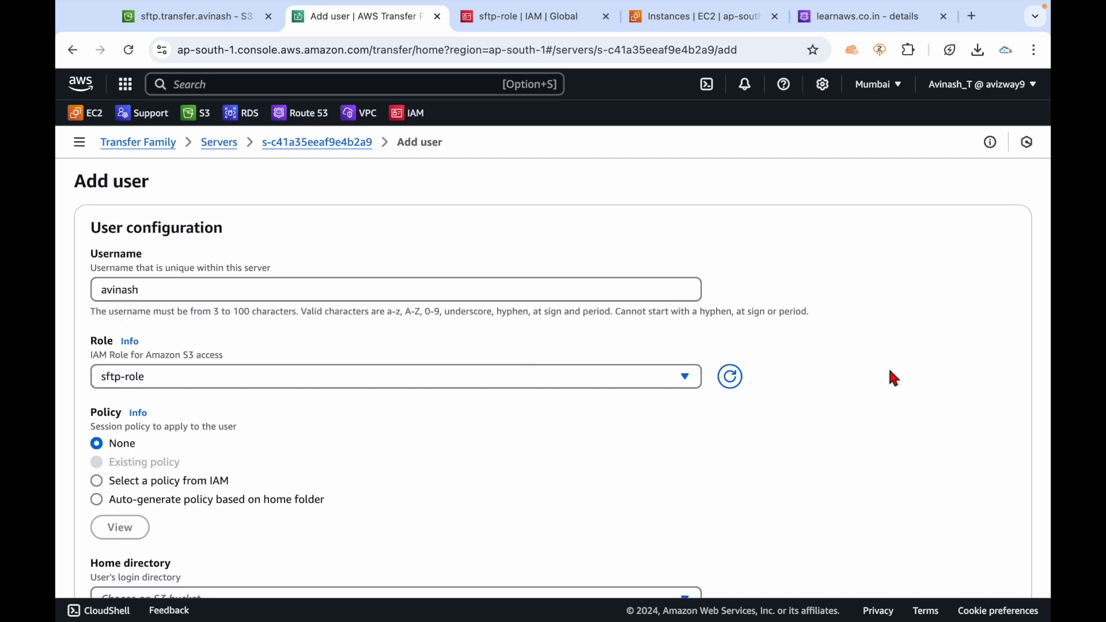
# Step: Review the new user's role, session policy and home directory settings
pyautogui.scroll(-3, 779, 403)
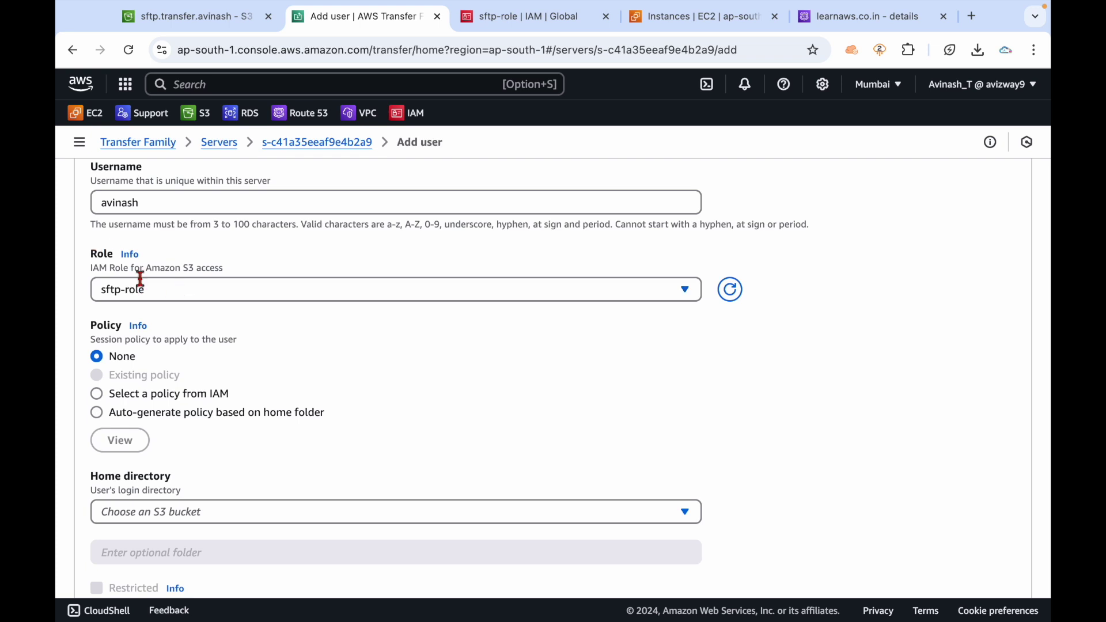
pyautogui.scroll(-3, 449, 374)
pyautogui.moveTo(91, 340); pyautogui.dragTo(244, 345)
pyautogui.click(225, 200)
pyautogui.scroll(5, 249, 301)
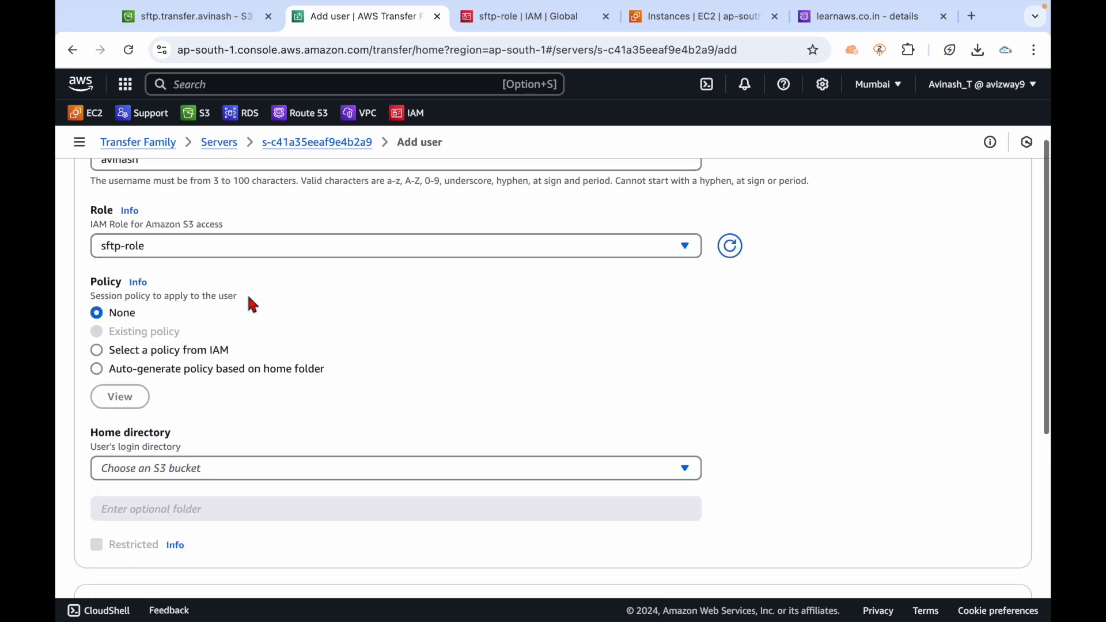
pyautogui.moveTo(173, 286); pyautogui.dragTo(87, 290)
pyautogui.click(477, 263)
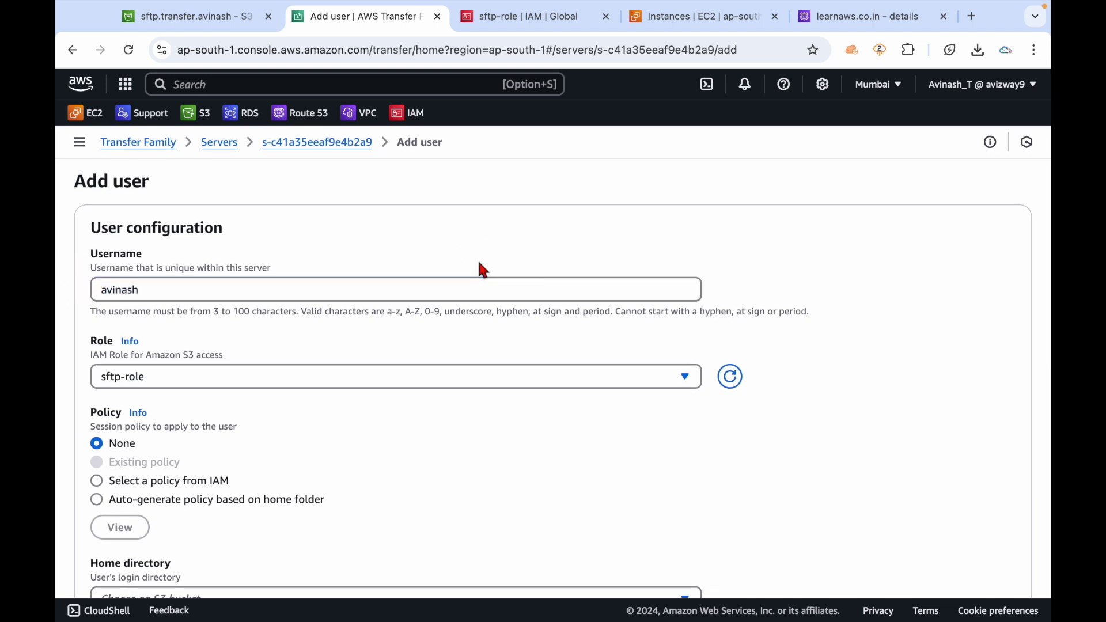
# Step: Set the user's home directory to the S3 bucket found by searching "sftp", and clear the prefilled optional folder
pyautogui.scroll(-4, 479, 264)
pyautogui.scroll(-1, 427, 323)
pyautogui.click(424, 348)
pyautogui.scroll(-3, 326, 271)
pyautogui.scroll(-2, 328, 273)
pyautogui.scroll(2, 708, 317)
pyautogui.scroll(5, 454, 320)
pyautogui.write('sftp')
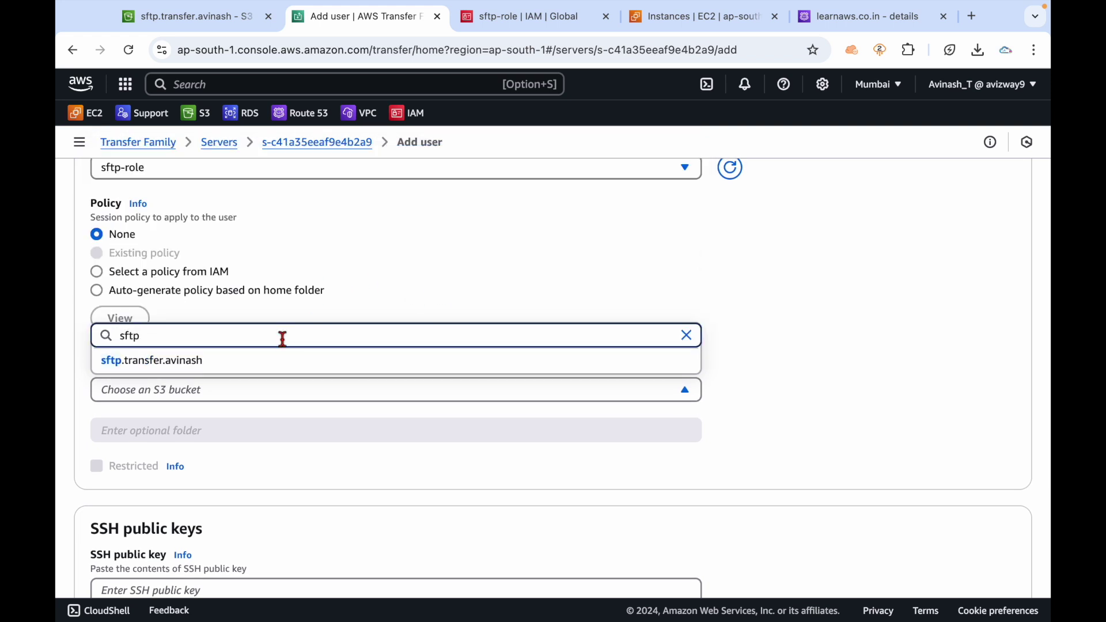
pyautogui.click(257, 366)
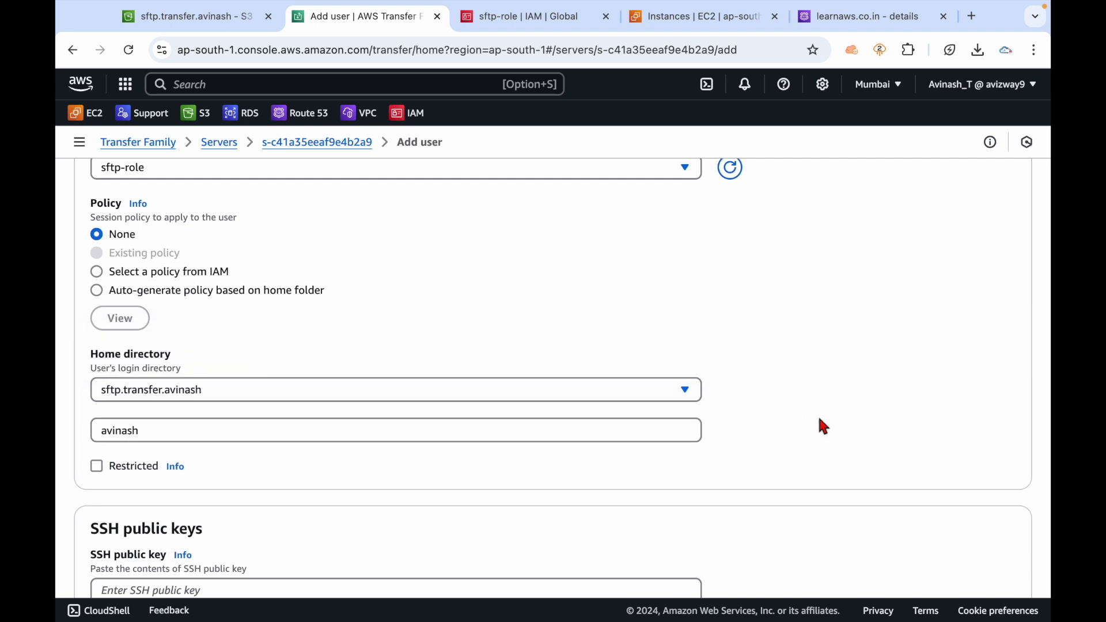
pyautogui.moveTo(173, 428); pyautogui.dragTo(67, 426)
pyautogui.press('BackSpace')
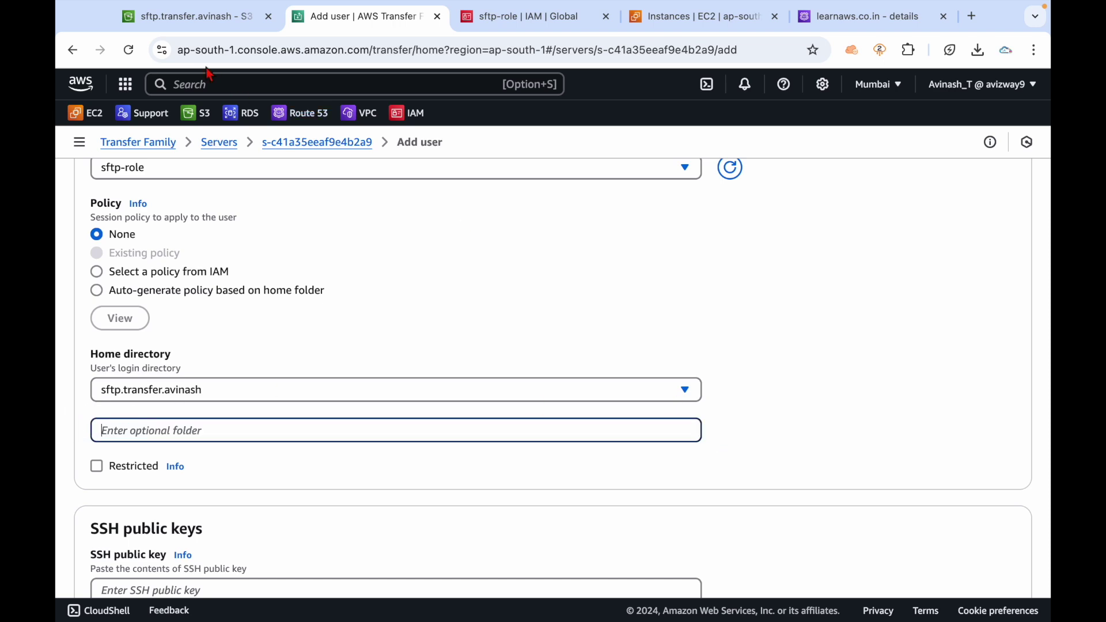
# Step: Switch to the SFTP bucket in S3 and create a folder named after the new SFTP user
pyautogui.click(164, 17)
pyautogui.click(104, 233)
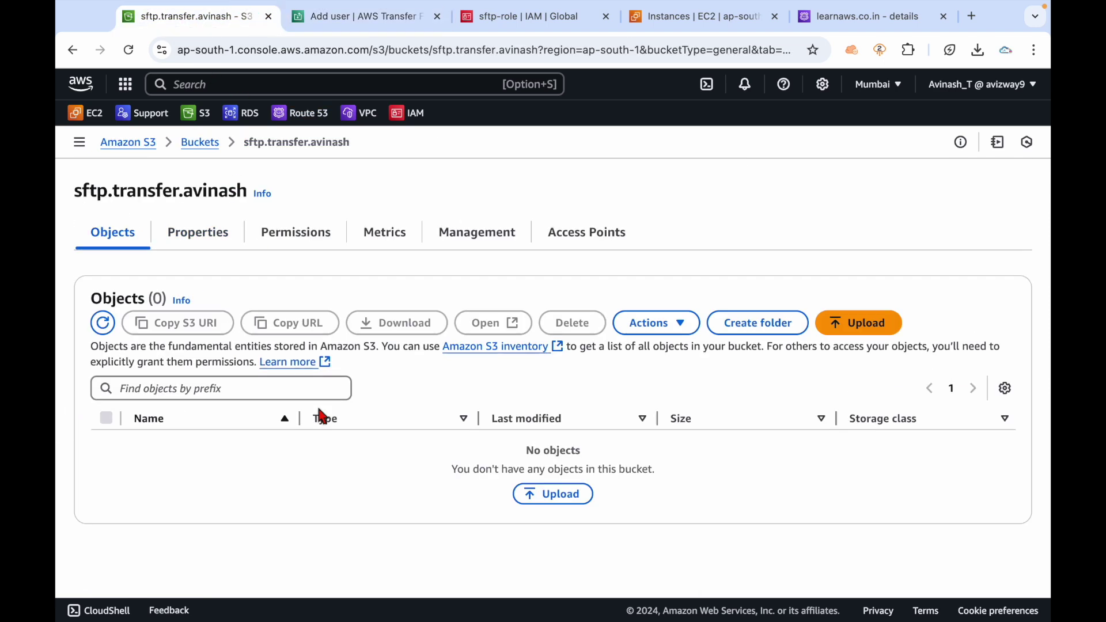
pyautogui.click(762, 323)
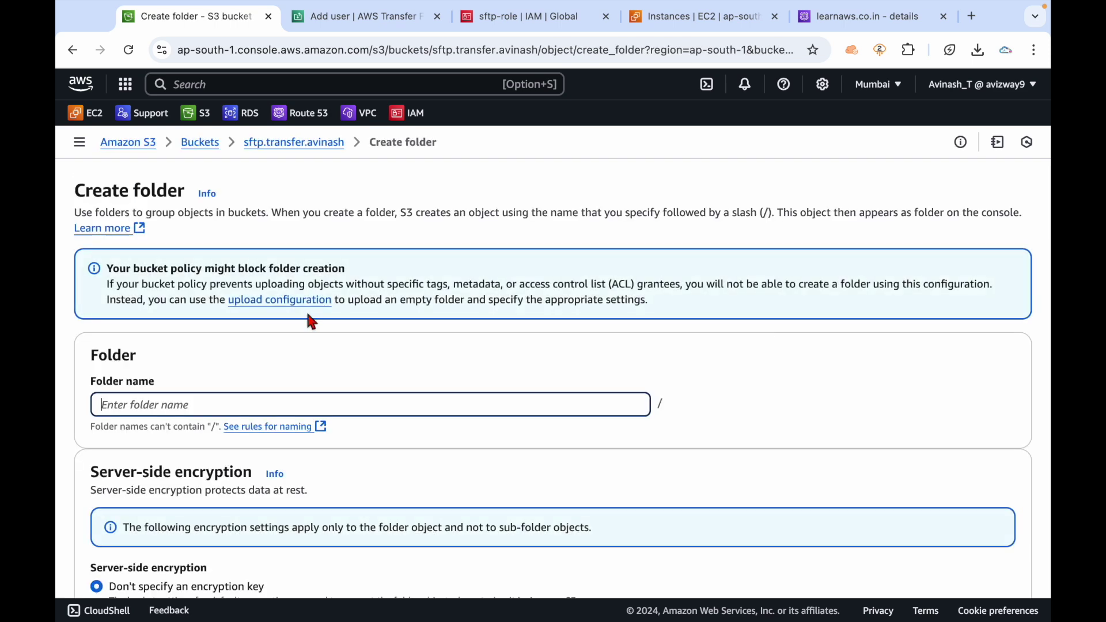
pyautogui.click(263, 403)
pyautogui.write('avinash')
pyautogui.scroll(-4, 553, 403)
pyautogui.click(968, 553)
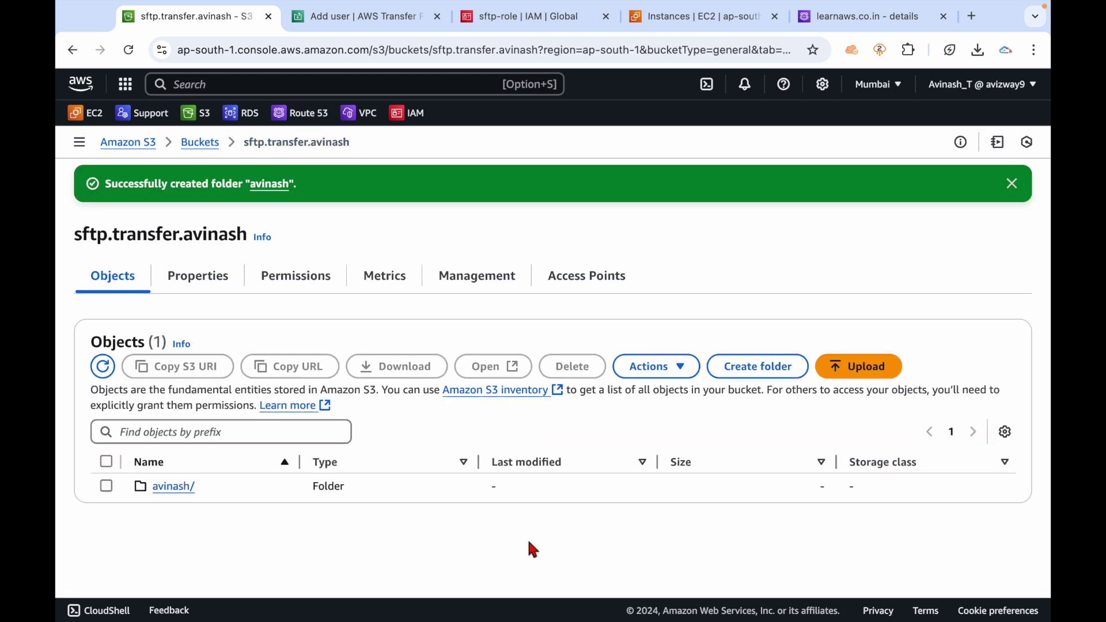
# Step: Create two more folders at the bucket's root, each named after a different additional user
pyautogui.click(755, 369)
pyautogui.click(269, 397)
pyautogui.write('anudeep')
pyautogui.scroll(-4, 469, 415)
pyautogui.click(983, 549)
pyautogui.click(755, 365)
pyautogui.write('aravind')
pyautogui.scroll(-4, 583, 505)
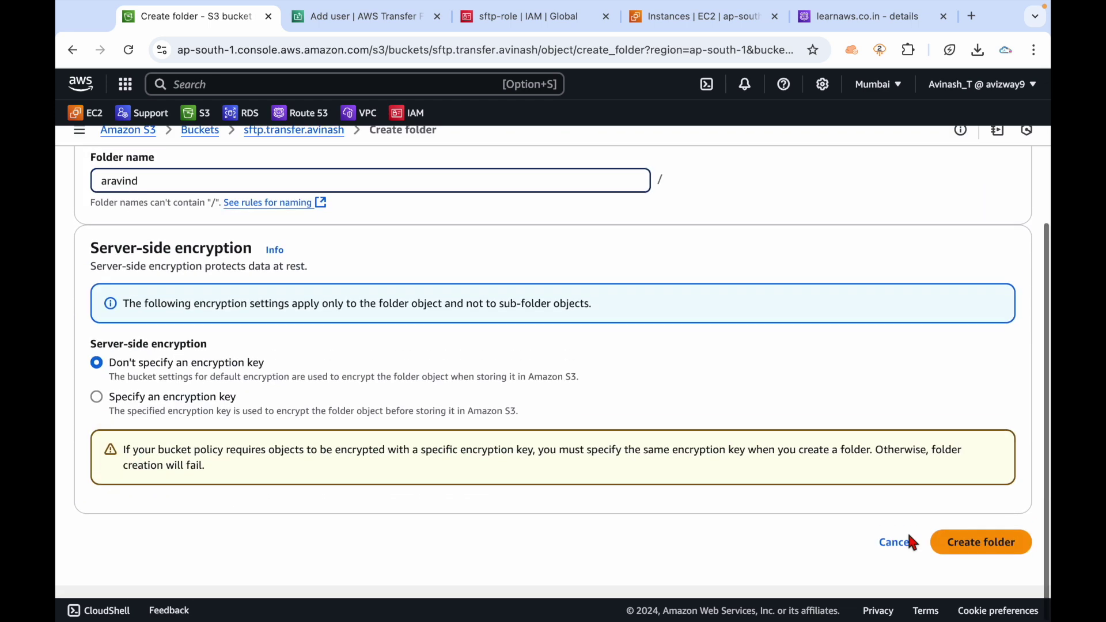
pyautogui.click(983, 545)
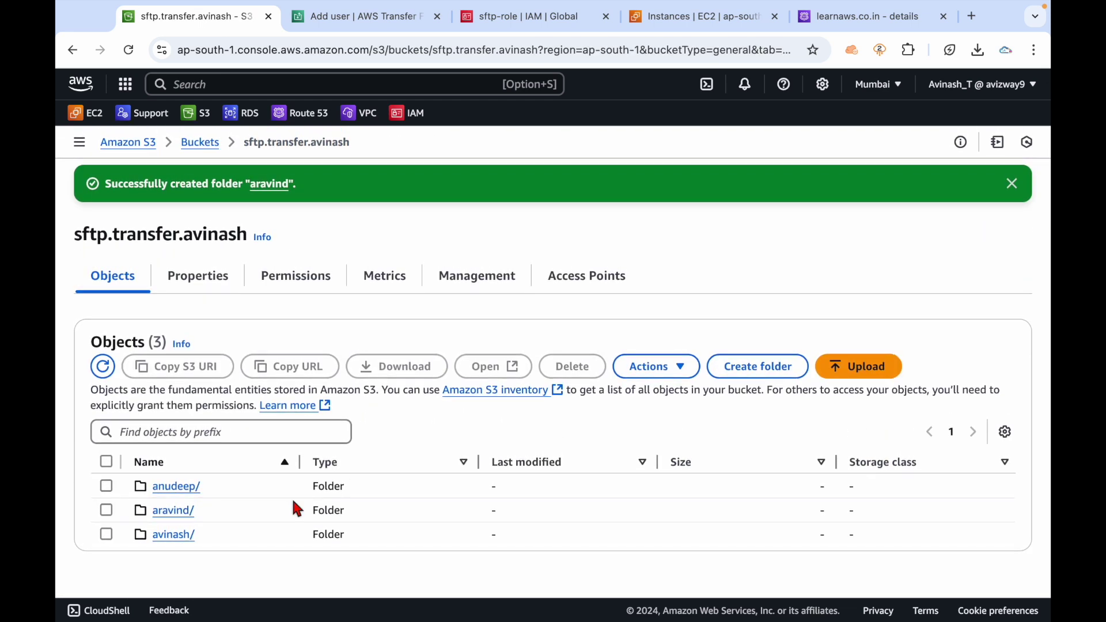
# Step: Review the bucket name and the per-user folders in the object list, dismissing the folder creation notice
pyautogui.moveTo(210, 533); pyautogui.dragTo(157, 543)
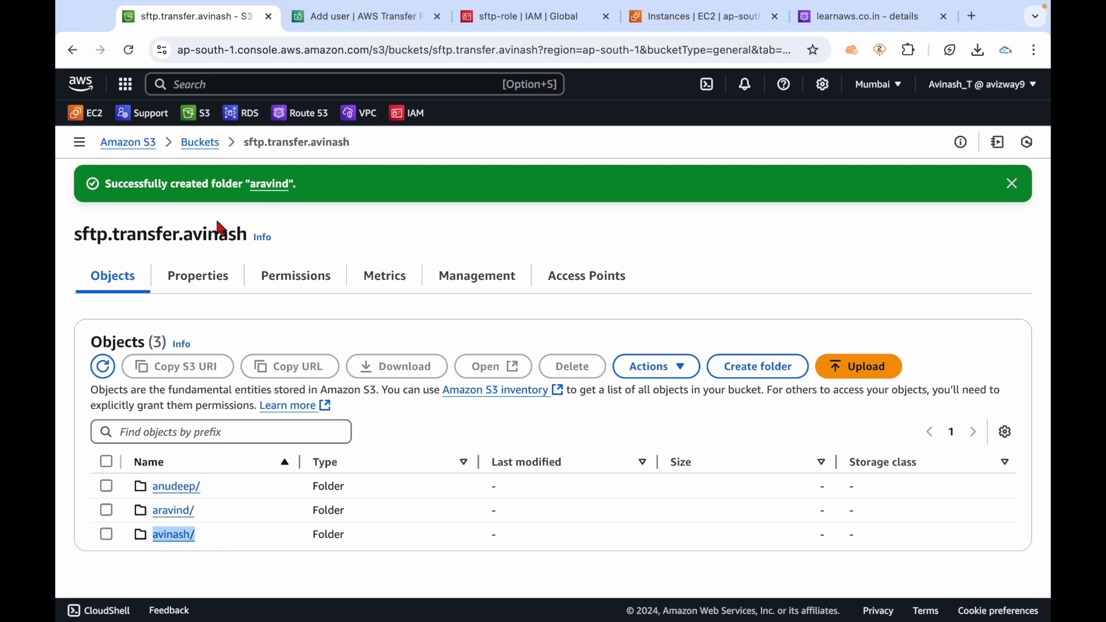
pyautogui.moveTo(84, 236); pyautogui.dragTo(139, 236)
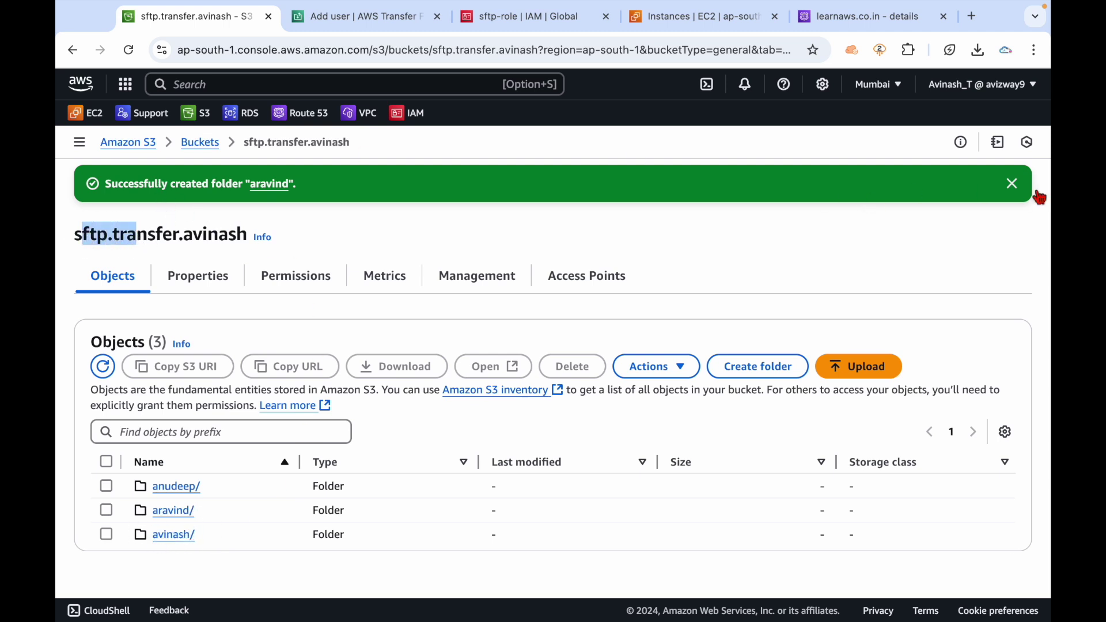
pyautogui.click(1013, 184)
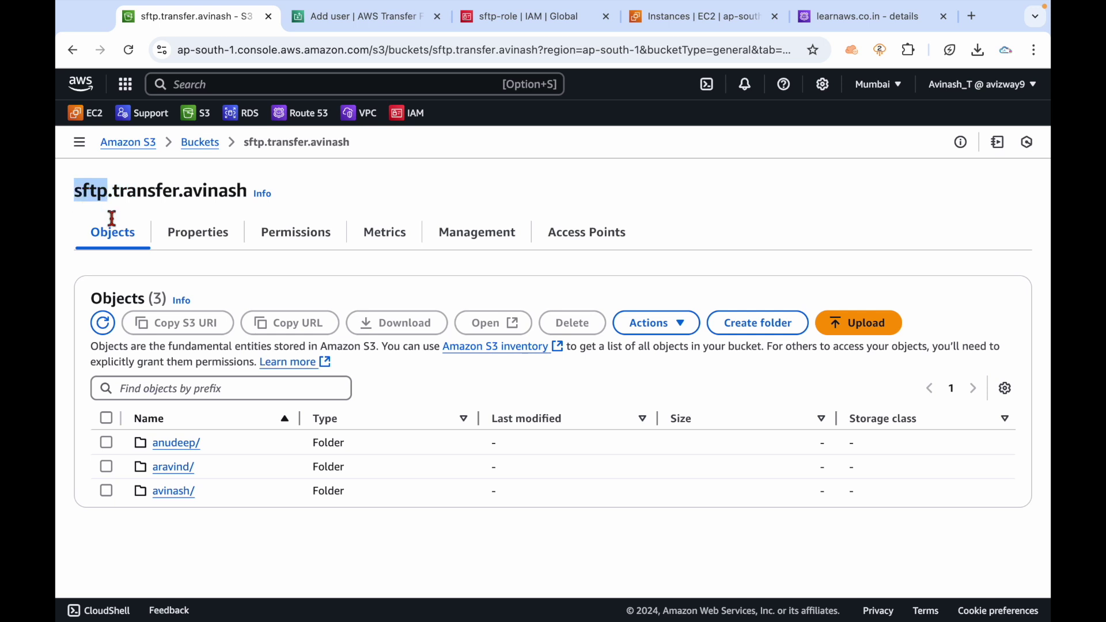
pyautogui.click(236, 522)
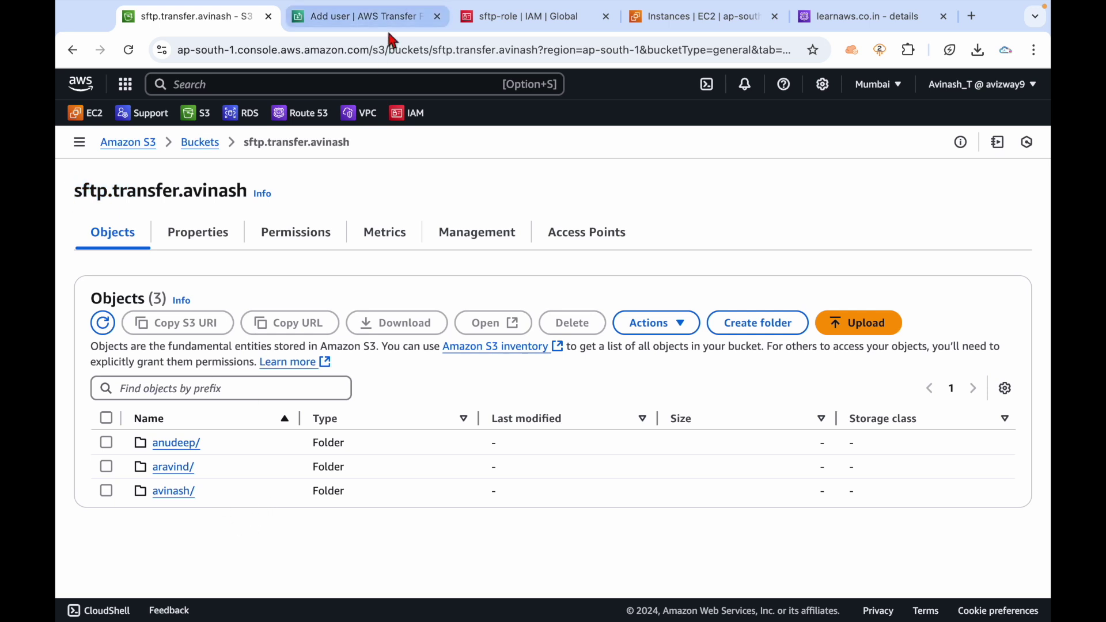
pyautogui.moveTo(173, 492); pyautogui.dragTo(157, 491)
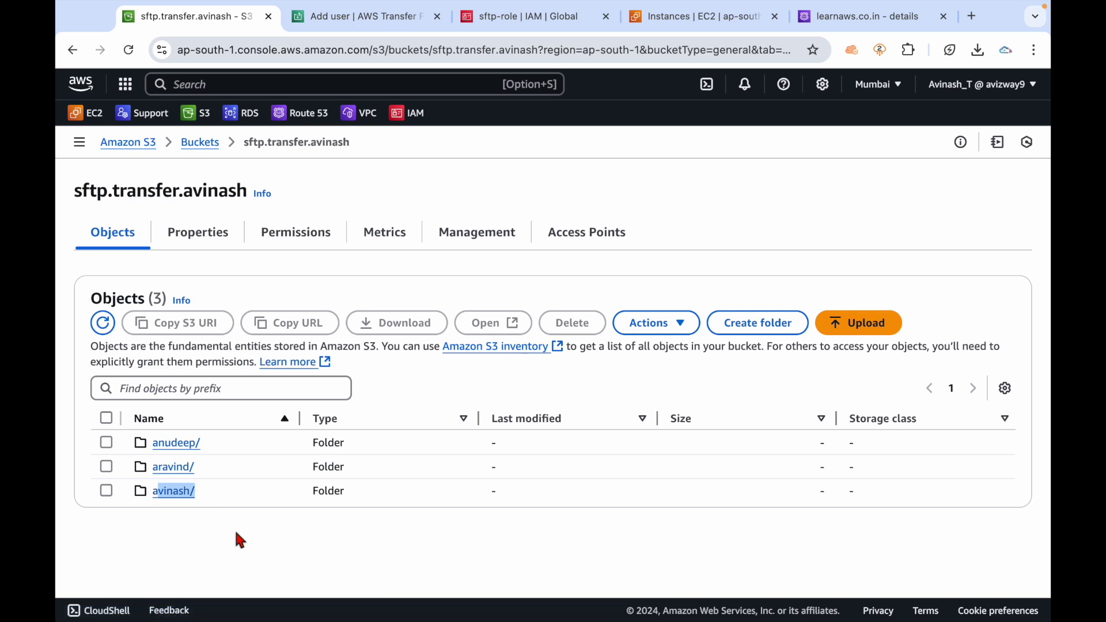
pyautogui.moveTo(214, 439); pyautogui.dragTo(164, 467)
pyautogui.moveTo(225, 446); pyautogui.dragTo(153, 466)
pyautogui.click(276, 525)
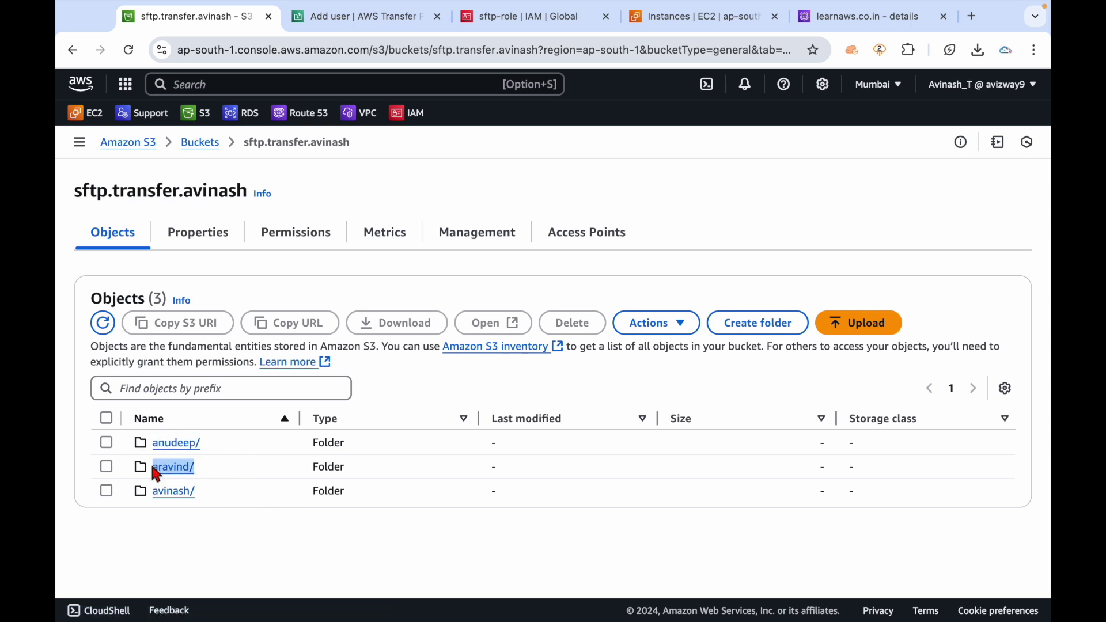
pyautogui.click(235, 543)
# Step: Return to the Add user form, enable Restricted and set the home directory's optional folder to the user's own folder
pyautogui.click(374, 19)
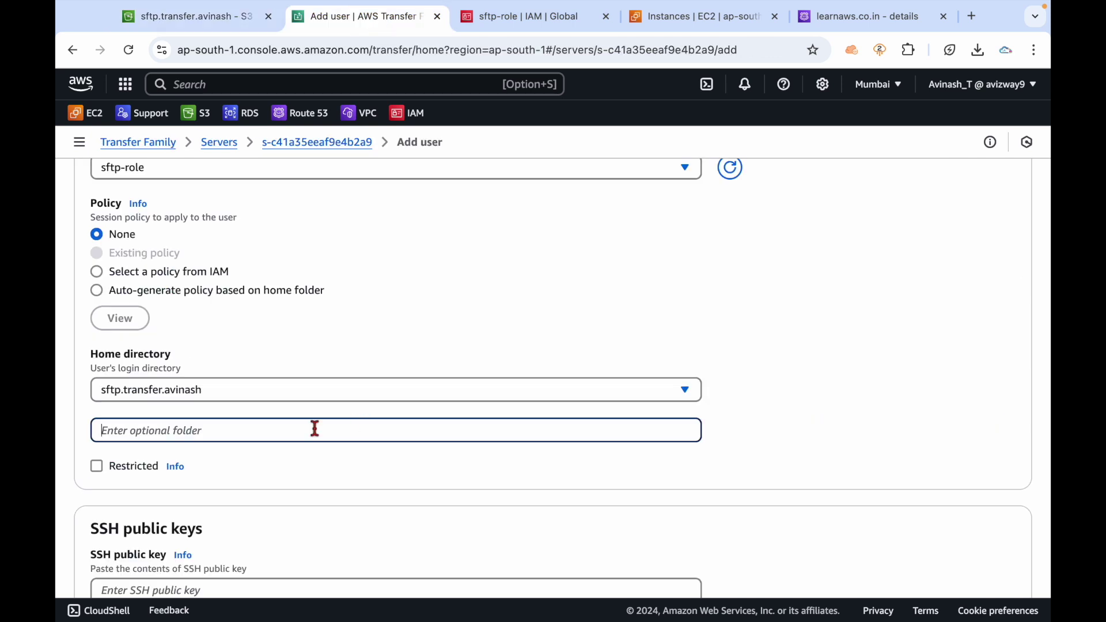
pyautogui.click(373, 454)
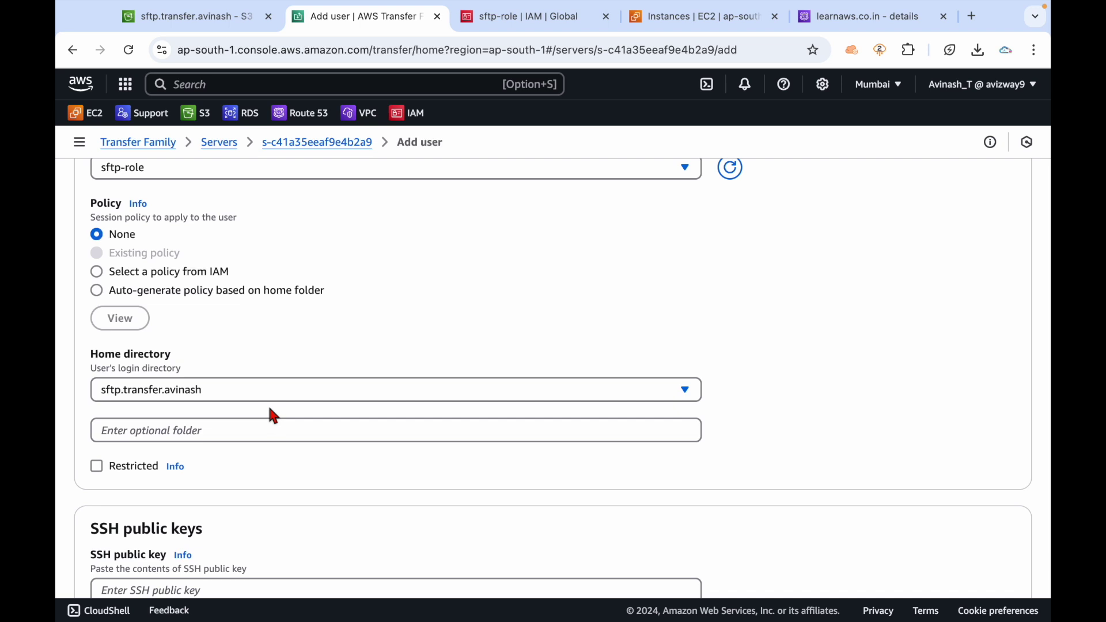
pyautogui.scroll(3, 271, 410)
pyautogui.scroll(-3, 272, 412)
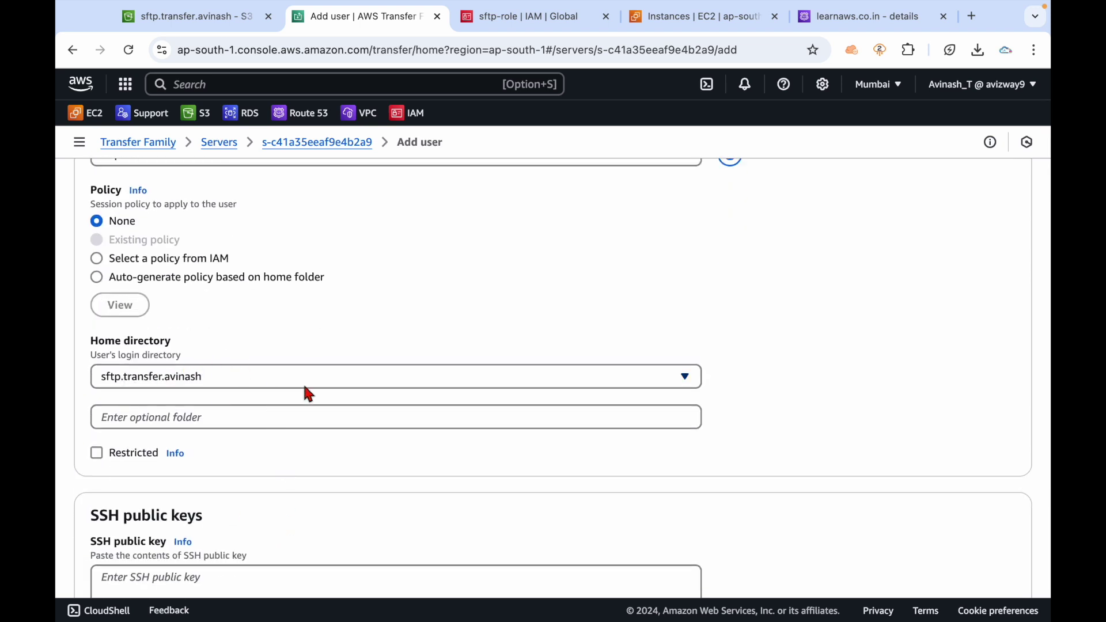
pyautogui.scroll(-2, 420, 314)
pyautogui.scroll(3, 420, 316)
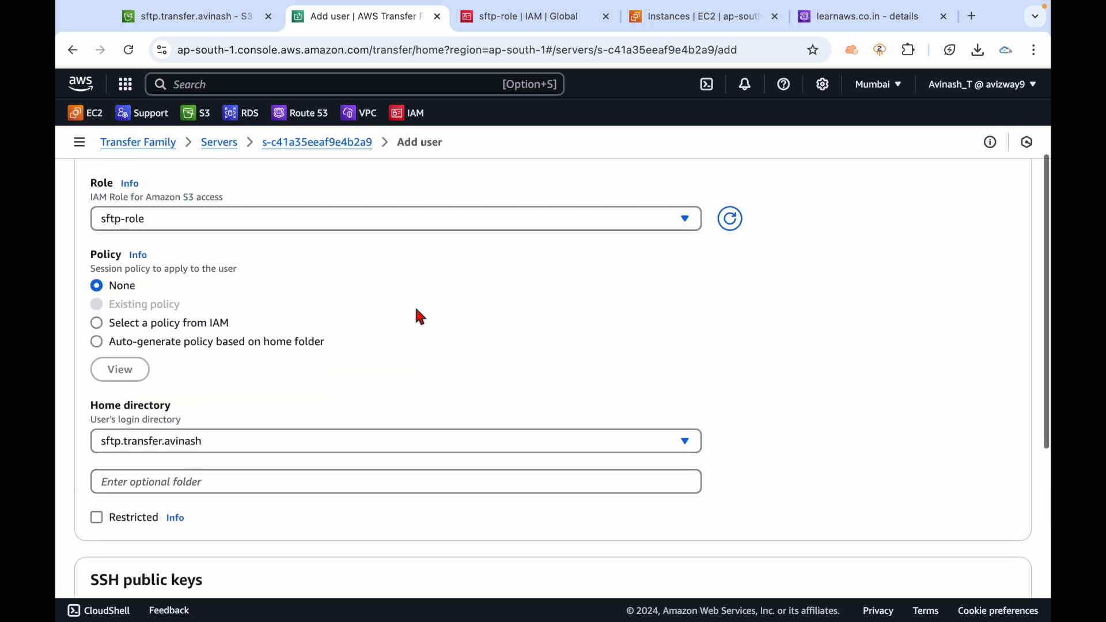
pyautogui.scroll(-1, 864, 407)
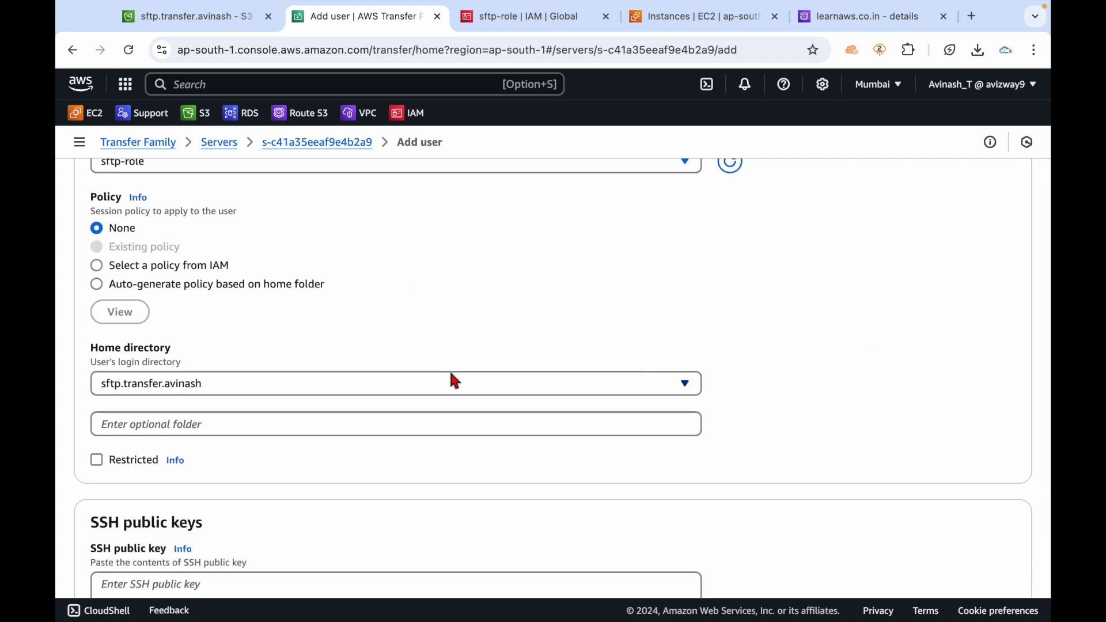
pyautogui.scroll(-1, 771, 473)
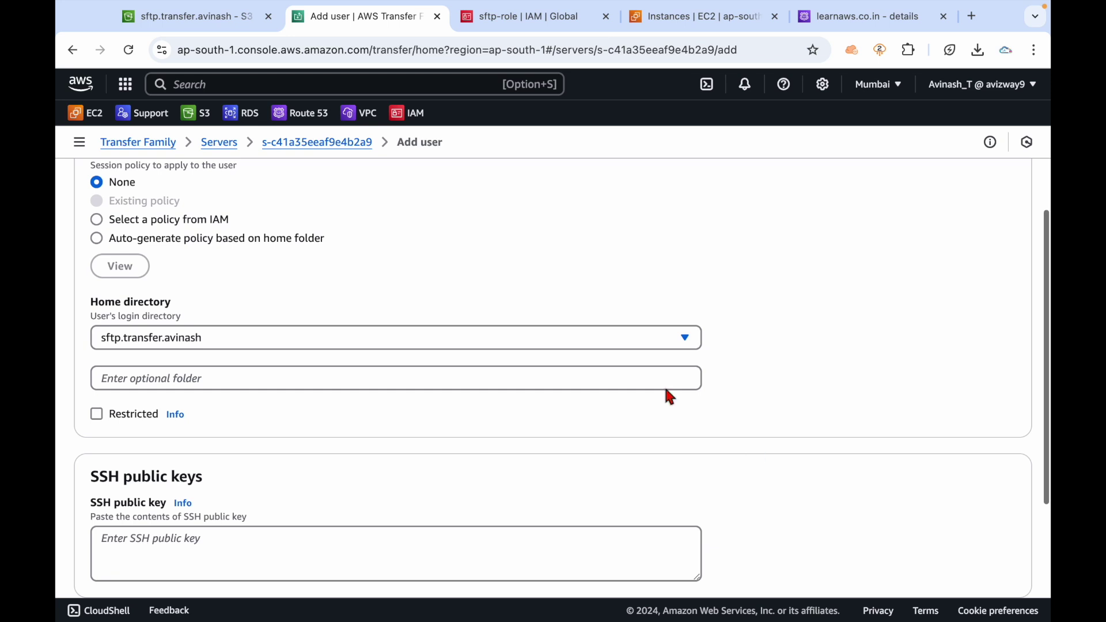
pyautogui.click(143, 415)
pyautogui.click(173, 381)
pyautogui.write('avinash')
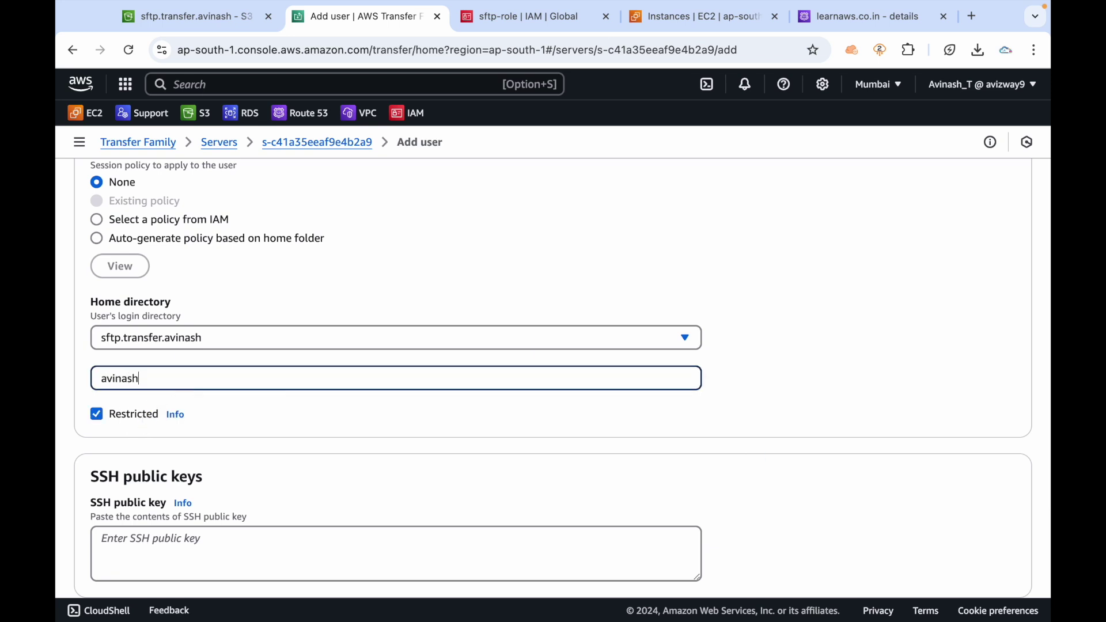
pyautogui.click(736, 398)
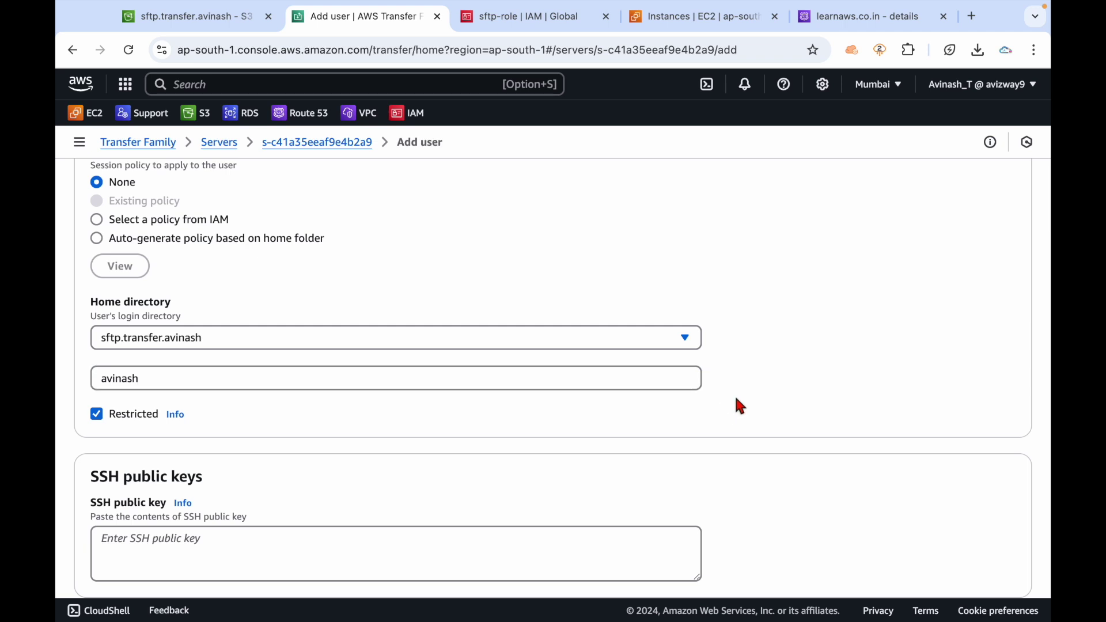
# Step: Examine the SSH public keys section and the empty key field of the Add user form
pyautogui.scroll(-2, 735, 399)
pyautogui.tripleClick(105, 367)
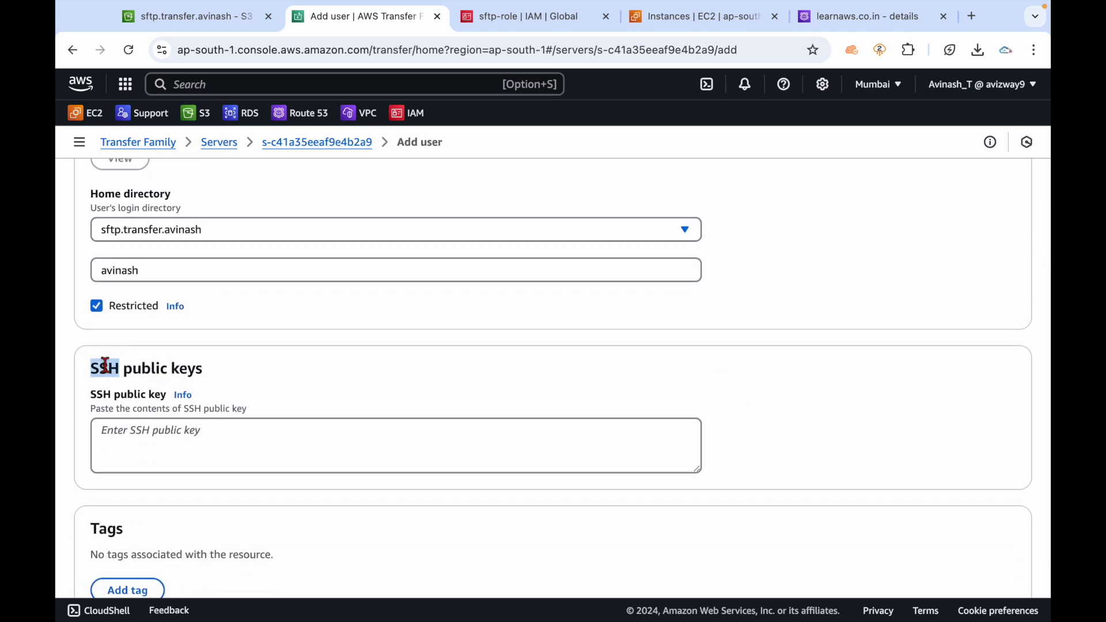
pyautogui.click(278, 393)
pyautogui.click(293, 444)
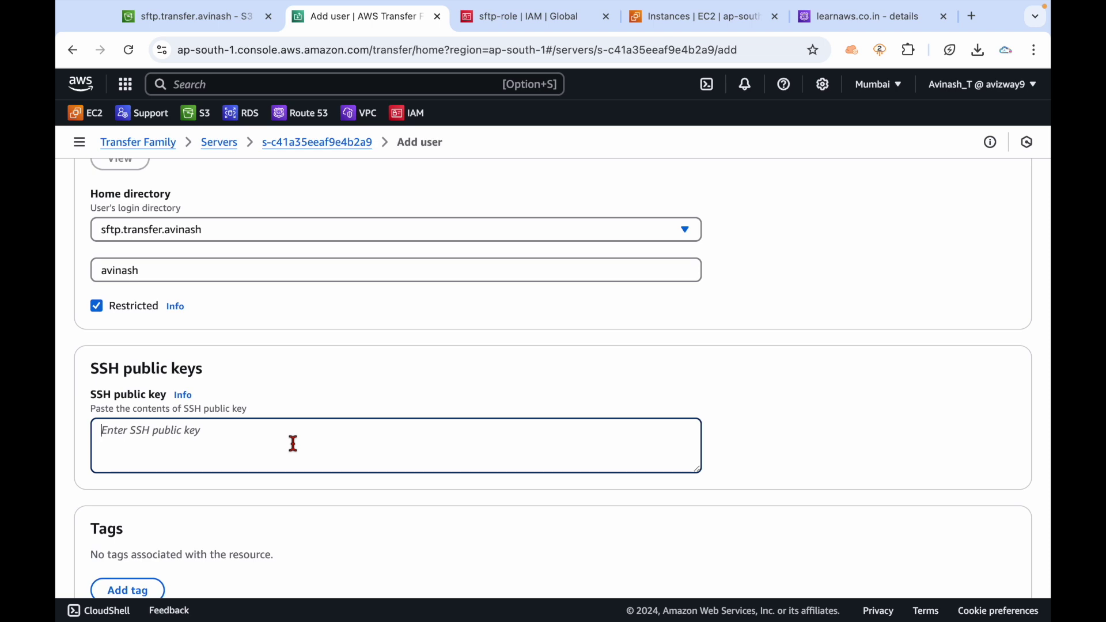
# Step: Open a command prompt on the Windows remote desktop and draft an ssh-keygen -t rsa -f command with the user's name as key file
pyautogui.hotkey('ctrl', 'Left')
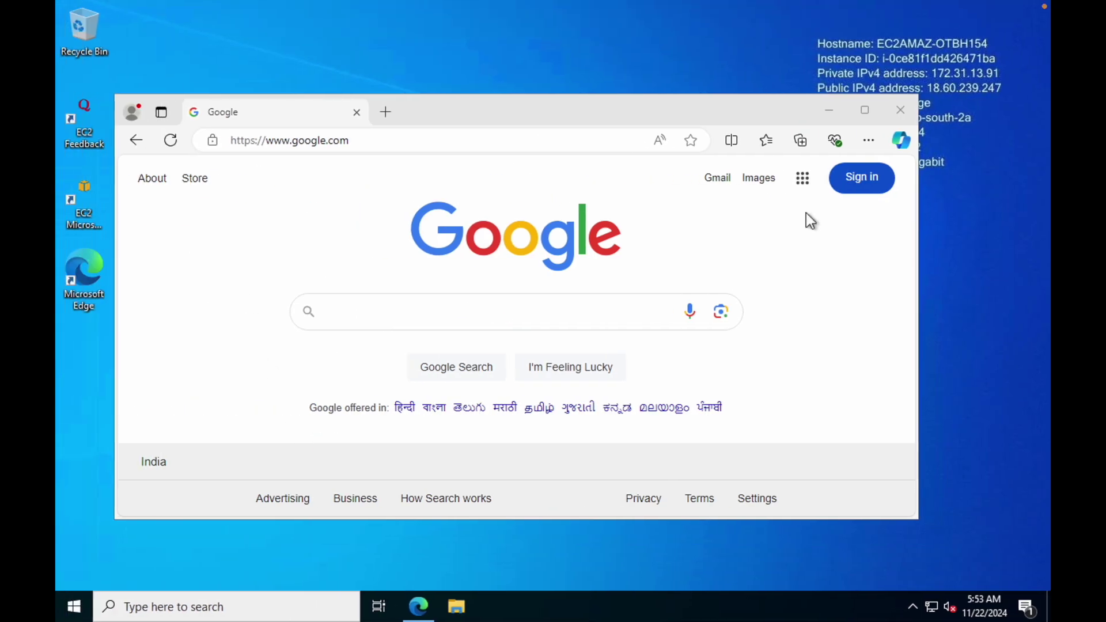
pyautogui.click(829, 110)
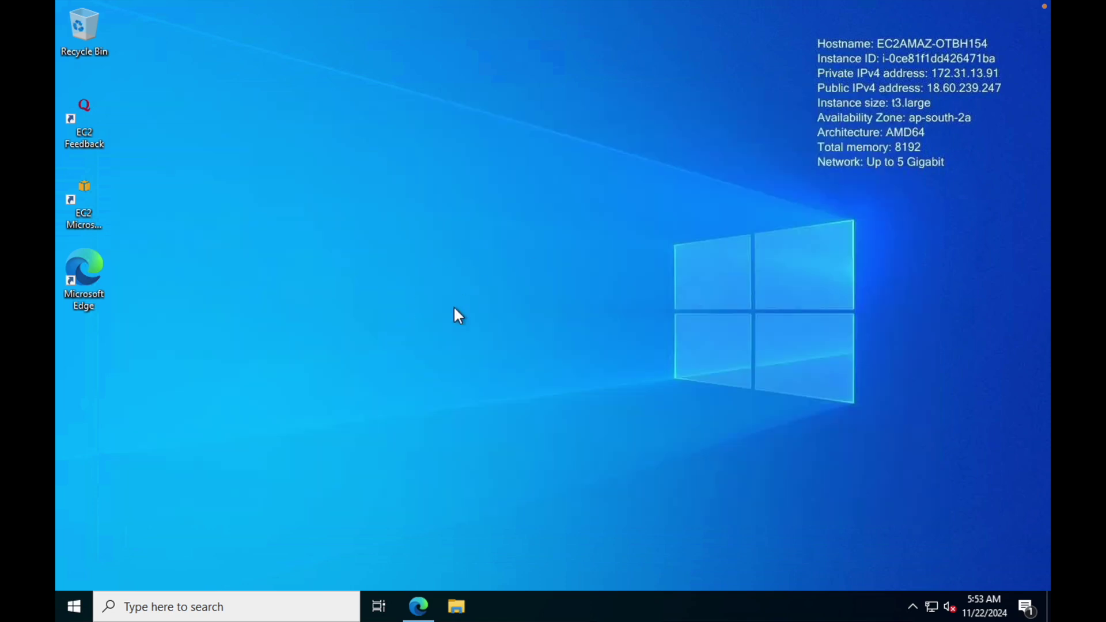
pyautogui.press('super+r')
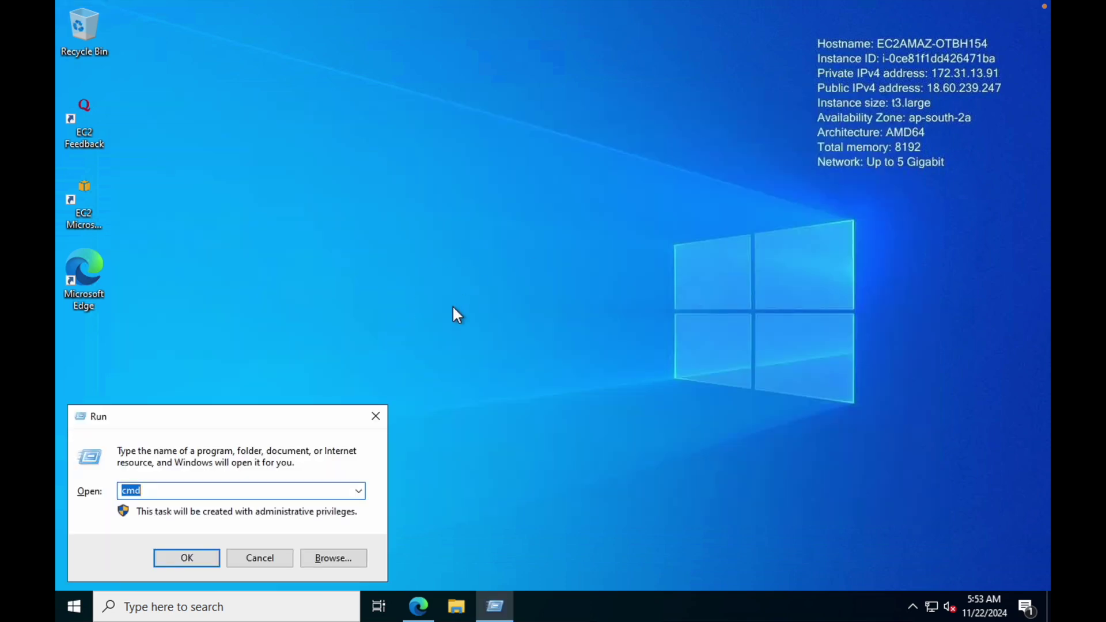
pyautogui.press('Return')
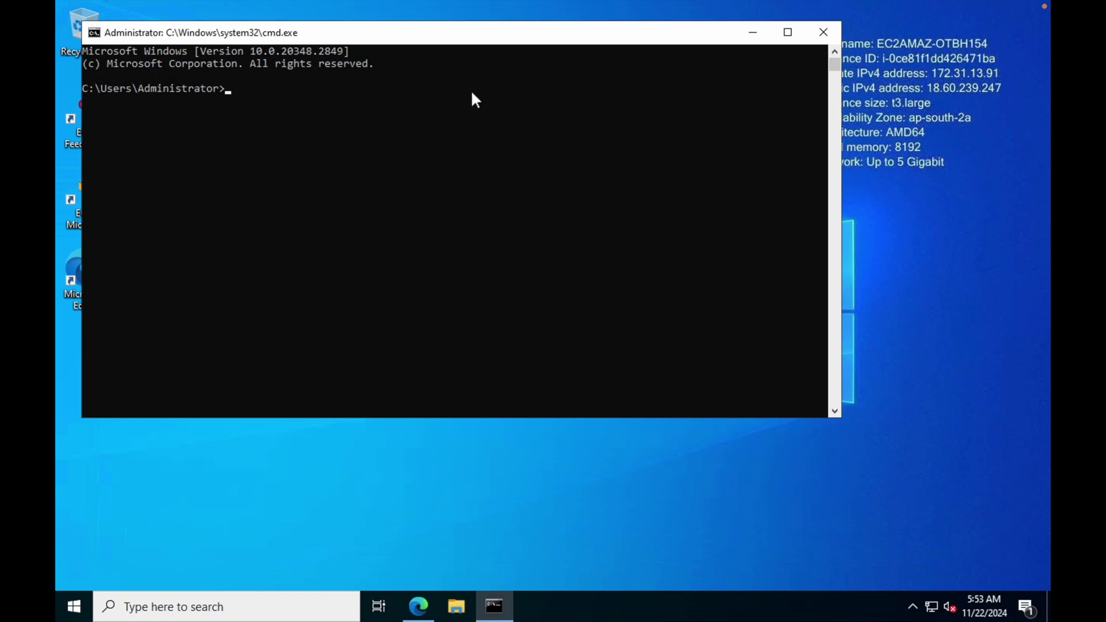
pyautogui.moveTo(468, 39); pyautogui.dragTo(487, 81)
pyautogui.write('ssh-keygen')
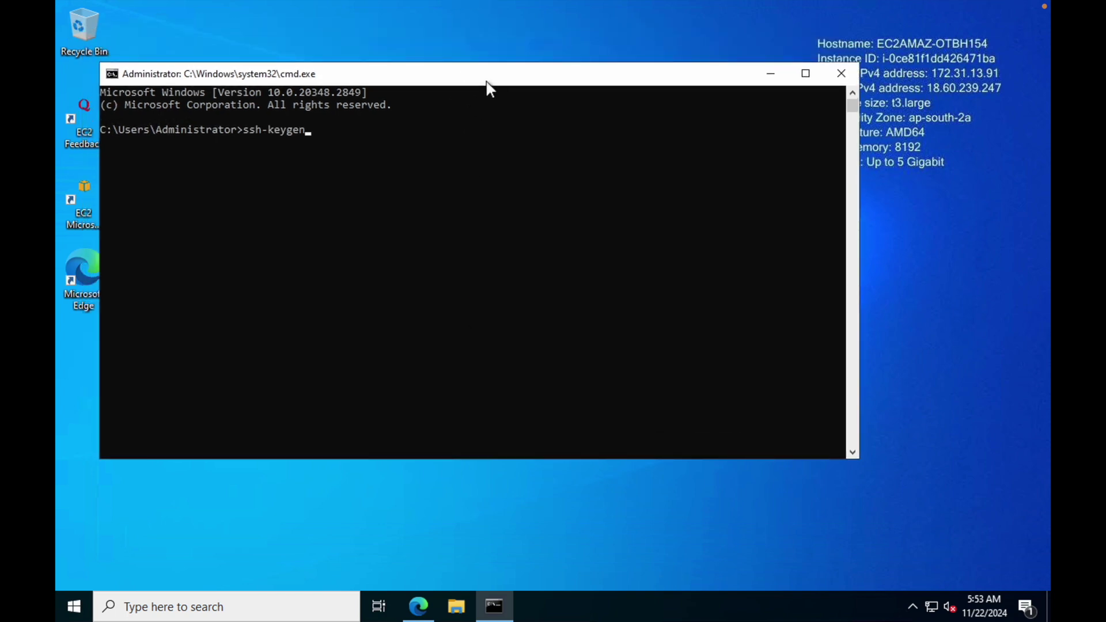
pyautogui.write(' -t rsa')
pyautogui.write('-f avinash')
# Step: Switch to the Mac Terminal, change to the Desktop/keypairs/keys directory and check the working directory with pwd
pyautogui.hotkey('ctrl', 'Left')
pyautogui.click(241, 594)
pyautogui.write('cd ')
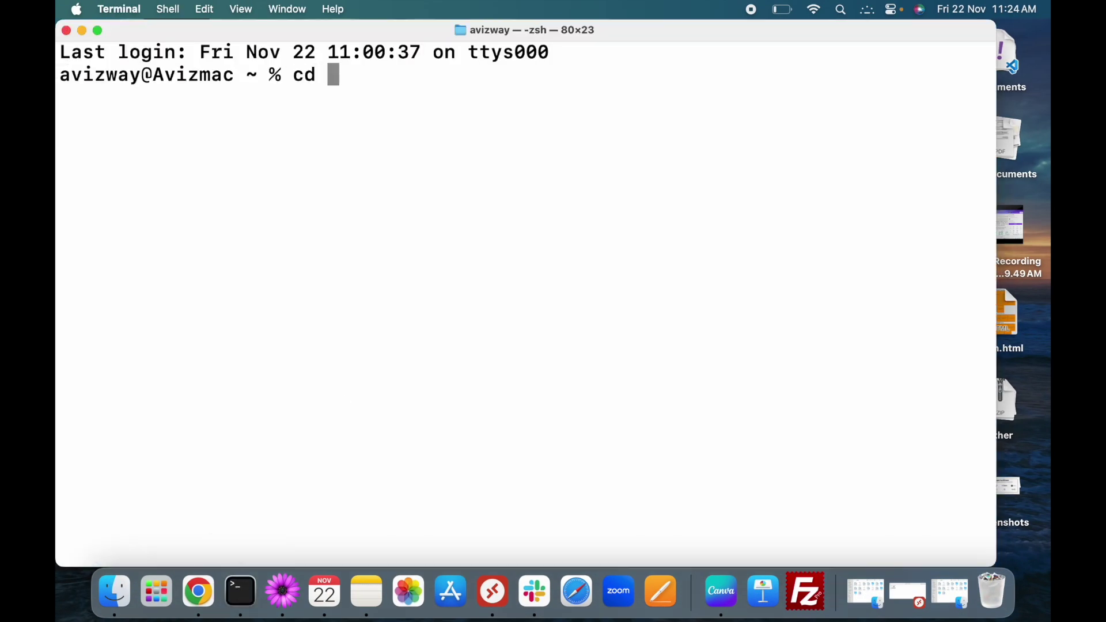
pyautogui.write('De')
pyautogui.press('Tab')
pyautogui.write('ke')
pyautogui.press('Tab')
pyautogui.write('ke')
pyautogui.press('Tab')
pyautogui.press('Return')
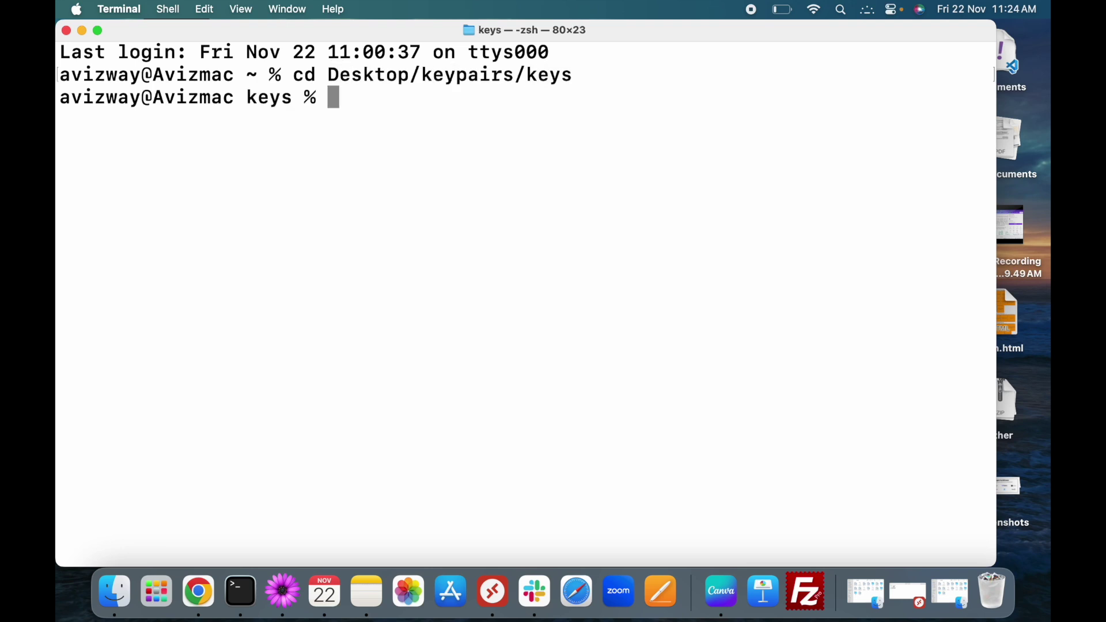
pyautogui.write('pwd')
pyautogui.press('Return')
pyautogui.press('Return')
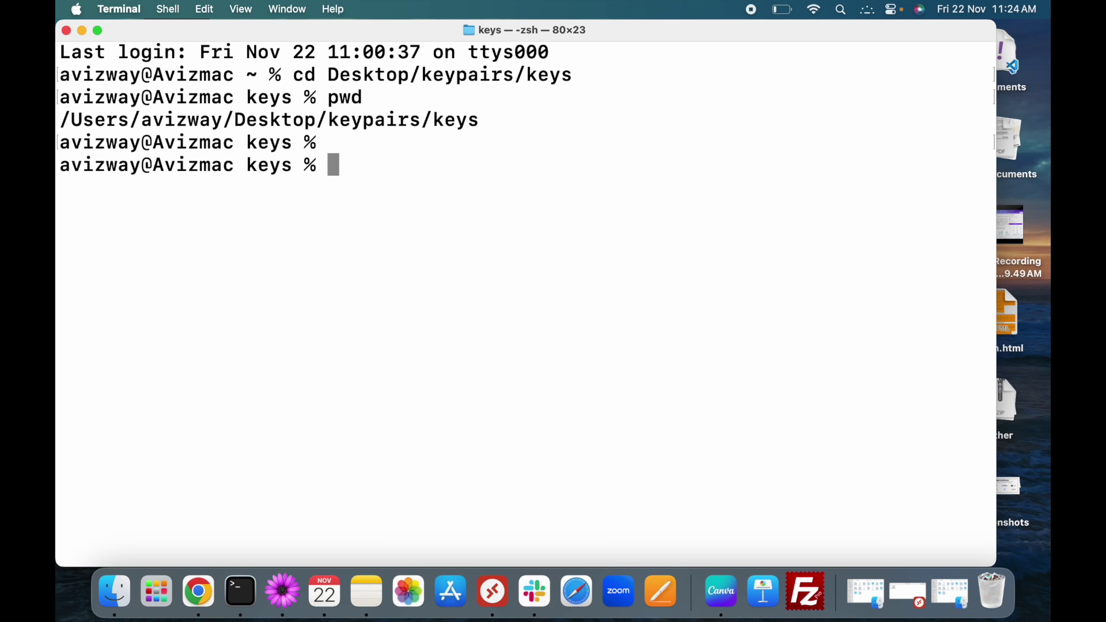
# Step: Clear the terminal and generate a key pair with ssh-keygen -t rsa -f, using the user's name as key file and an empty passphrase
pyautogui.press('super+k')
pyautogui.press('Return')
pyautogui.press('Return')
pyautogui.press('Return')
pyautogui.write('sh')
pyautogui.press('BackSpace')
pyautogui.write('sh')
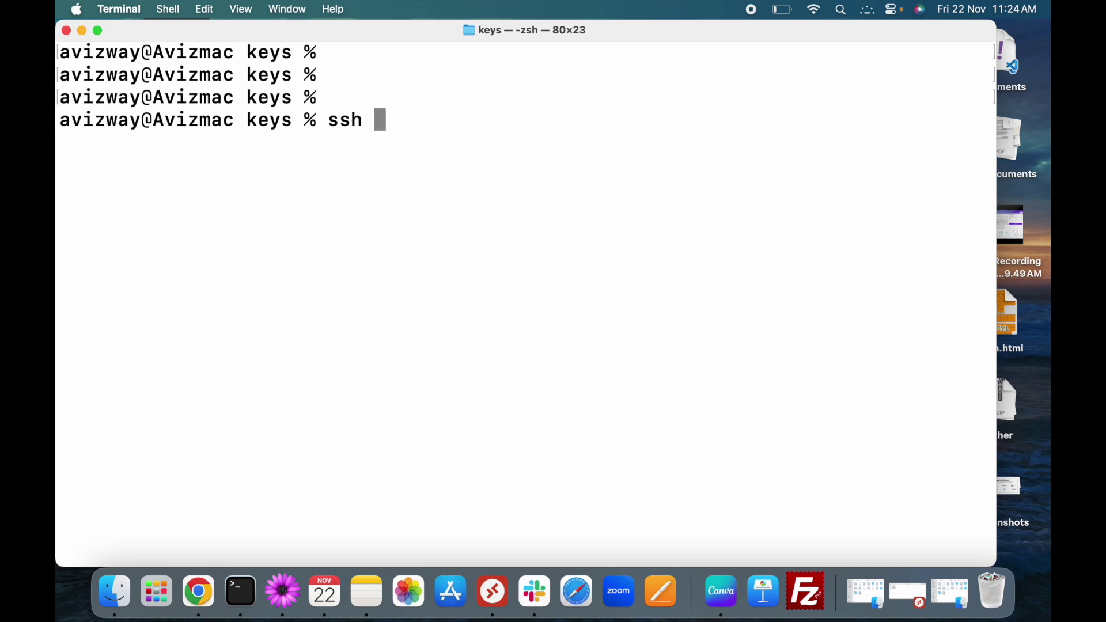
pyautogui.press('BackSpace')
pyautogui.write('-keyg')
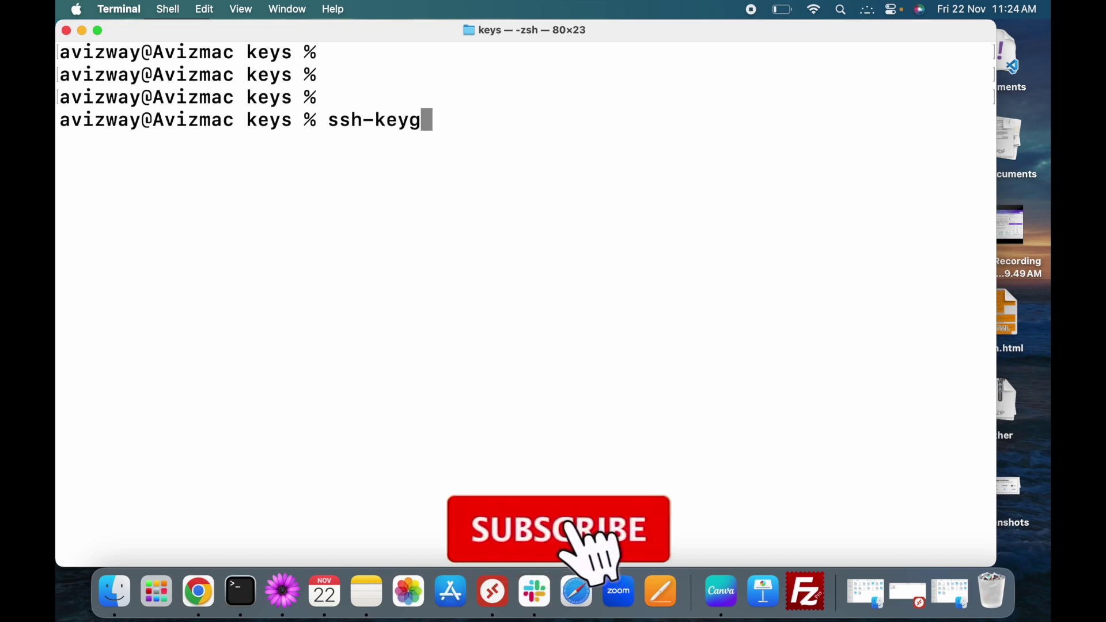
pyautogui.write('en -t')
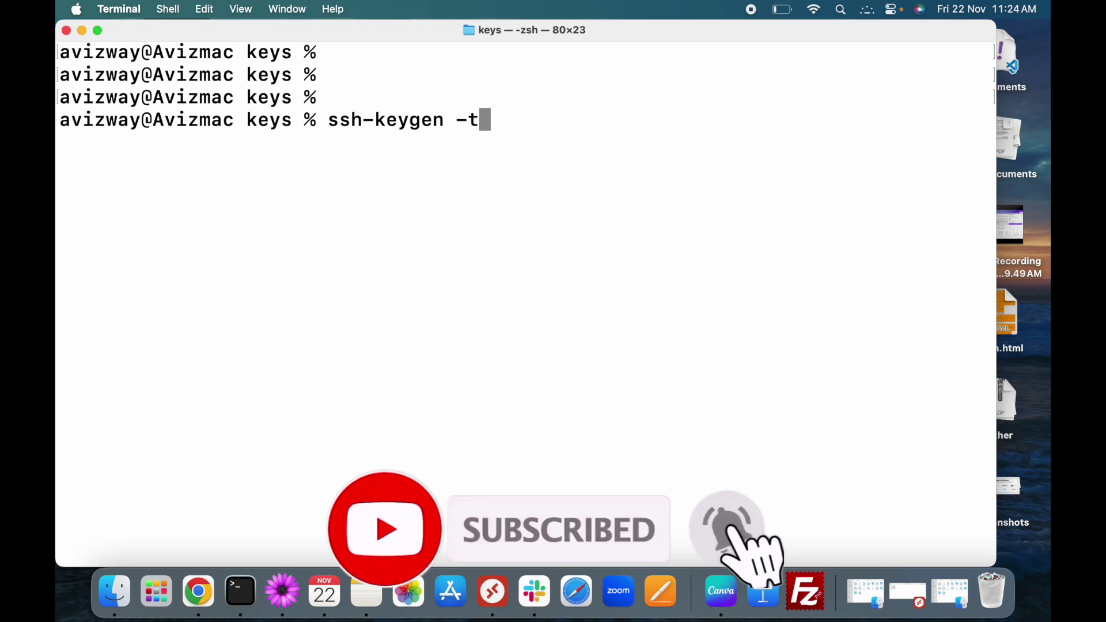
pyautogui.write(' rsa -f ')
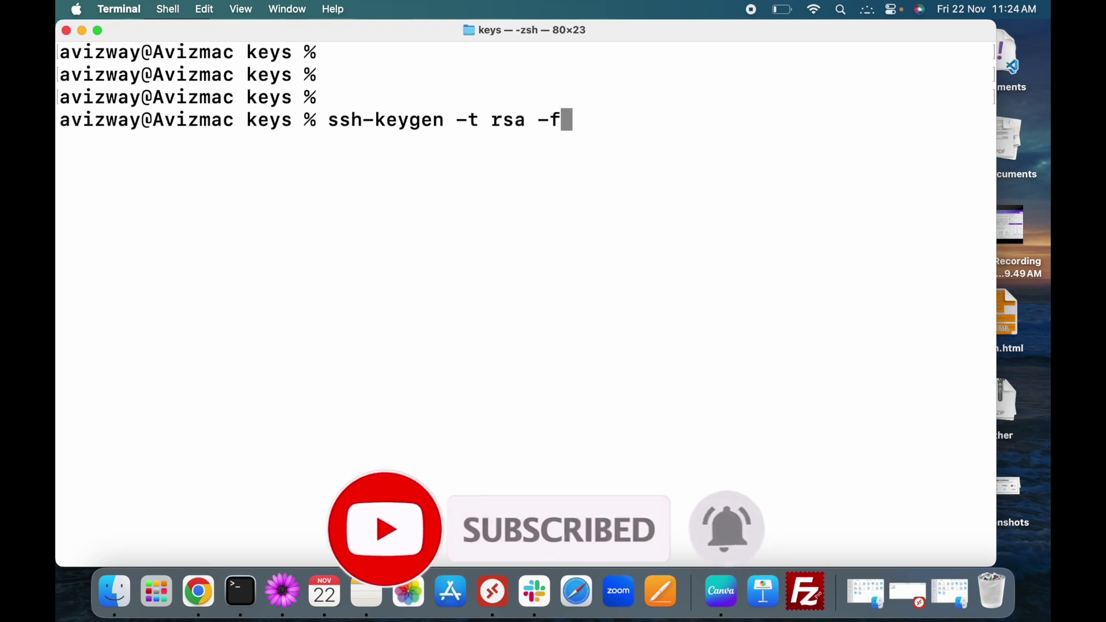
pyautogui.write('avinash')
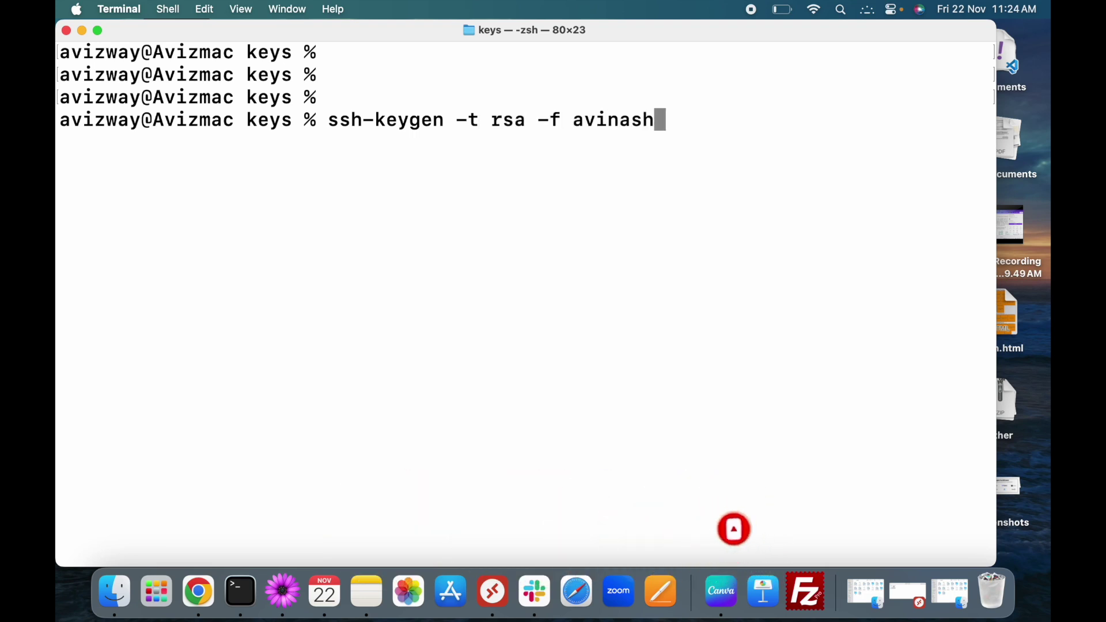
pyautogui.press('Return')
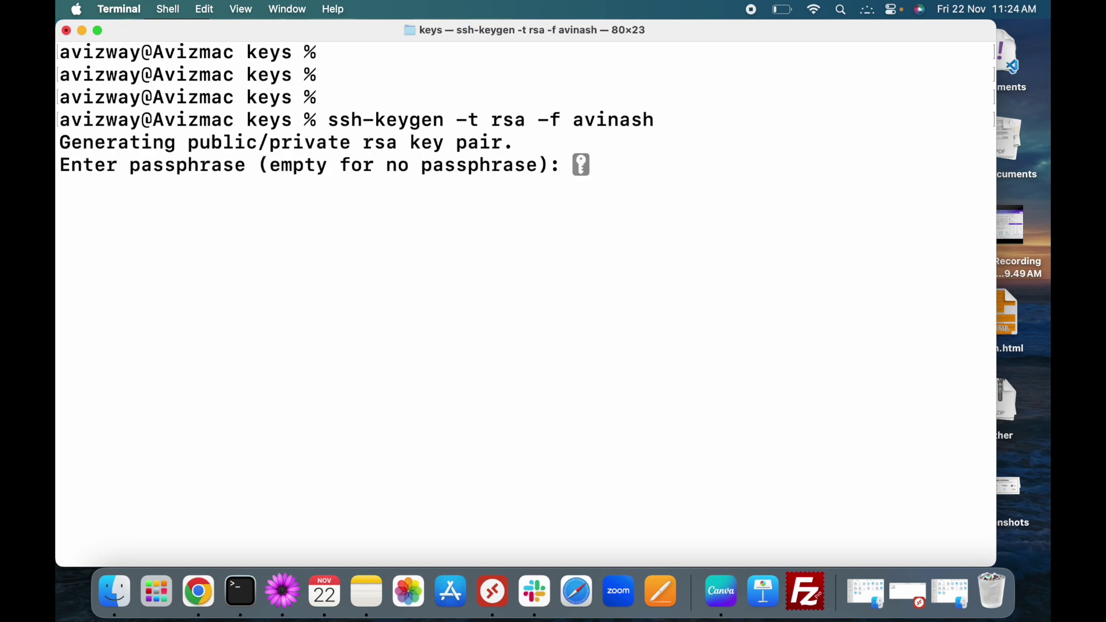
pyautogui.press('Return')
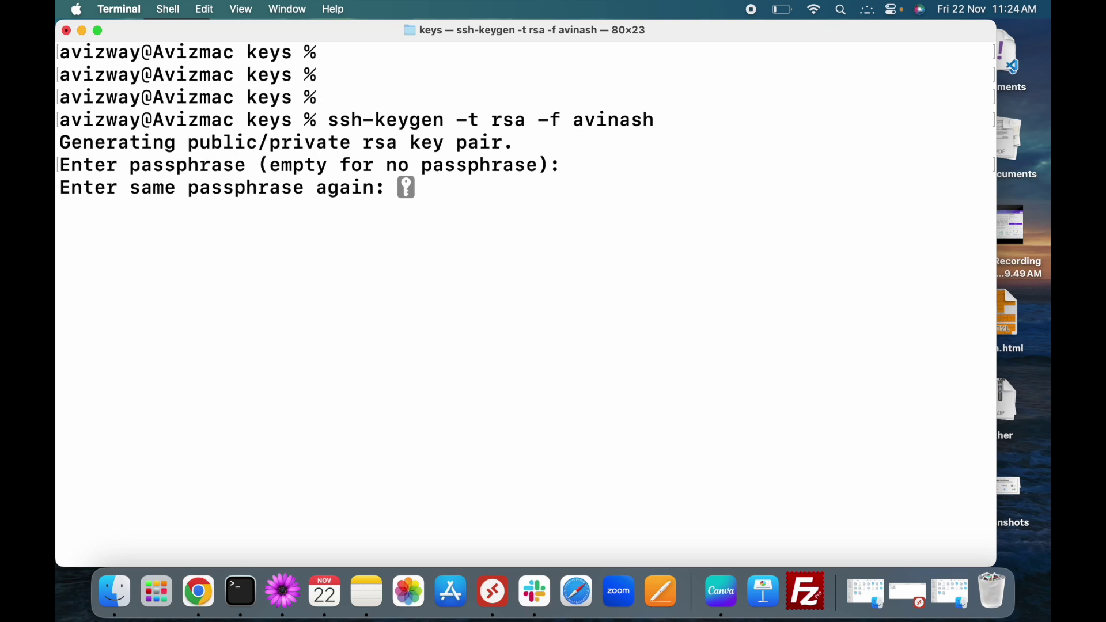
pyautogui.press('Return')
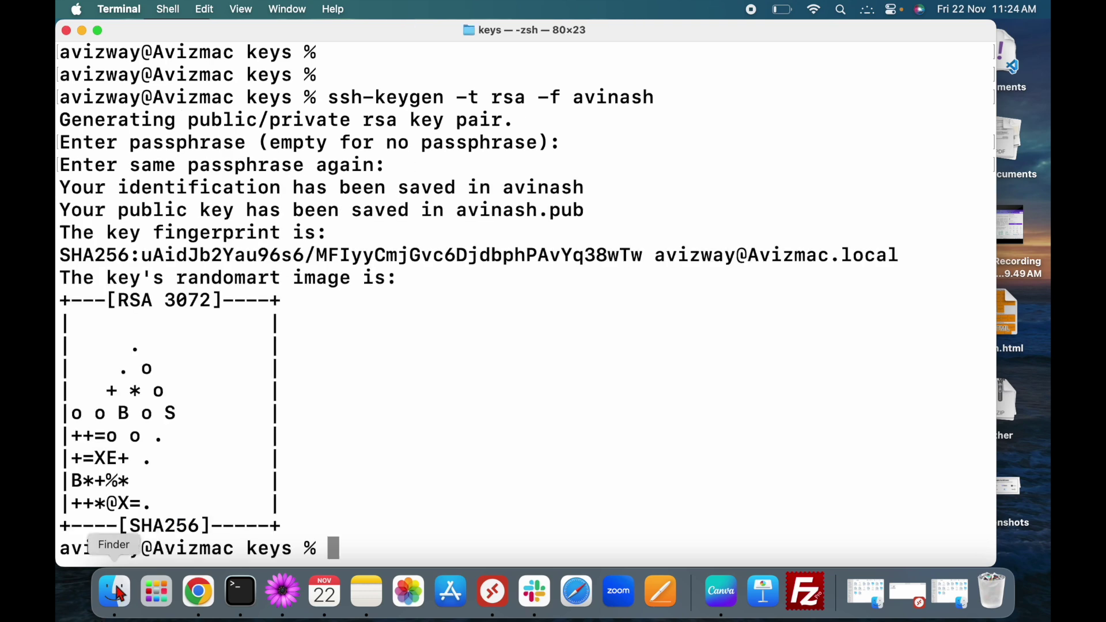
# Step: Switch to Finder and open the keys folder inside keypairs to view the generated key files
pyautogui.click(119, 593)
pyautogui.doubleClick(866, 135)
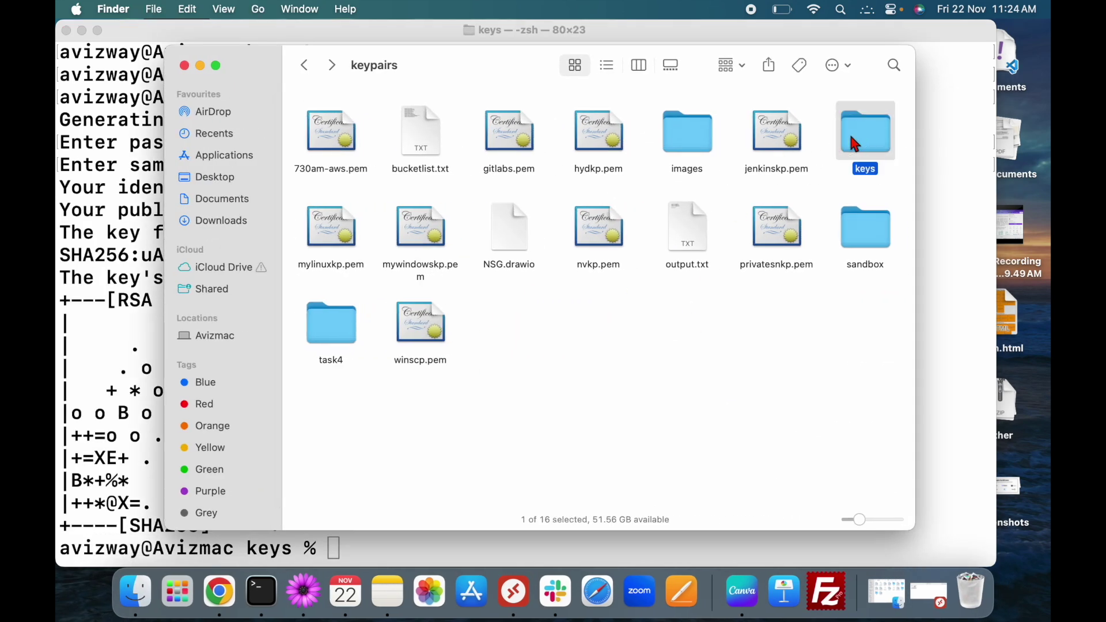
pyautogui.moveTo(429, 188); pyautogui.dragTo(413, 133)
pyautogui.click(425, 256)
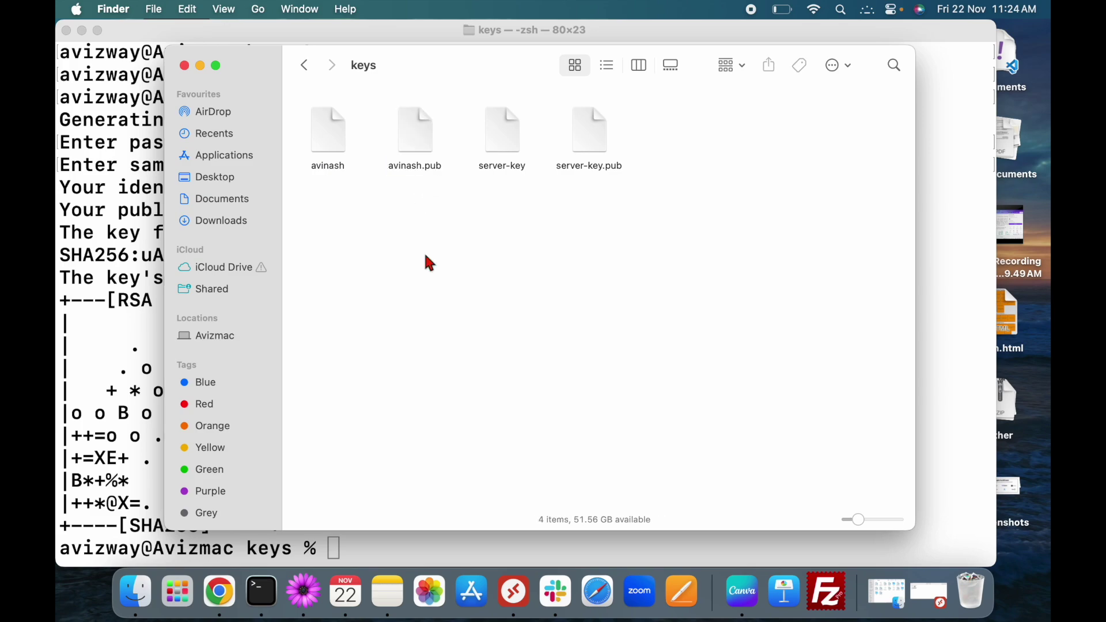
# Step: Check the SSH public key field of the Add user form in the browser and return to the Finder desktop
pyautogui.hotkey('ctrl', 'Right')
pyautogui.hotkey('ctrl', 'Right')
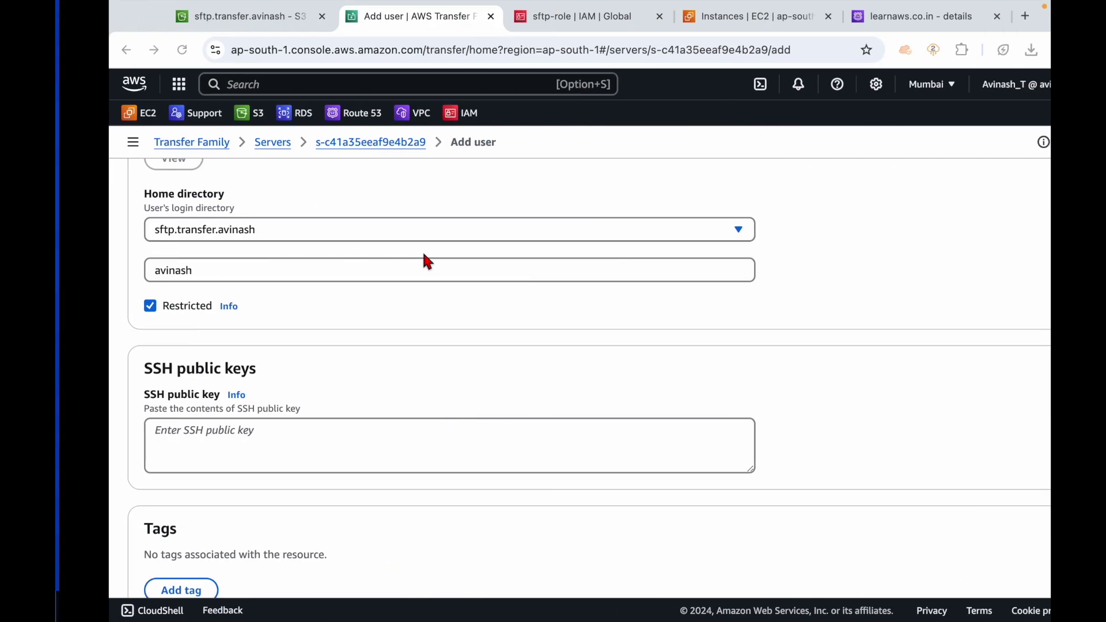
pyautogui.click(171, 436)
pyautogui.moveTo(99, 402); pyautogui.dragTo(162, 407)
pyautogui.click(193, 439)
pyautogui.hotkey('ctrl', 'Left')
pyautogui.hotkey('ctrl', 'Left')
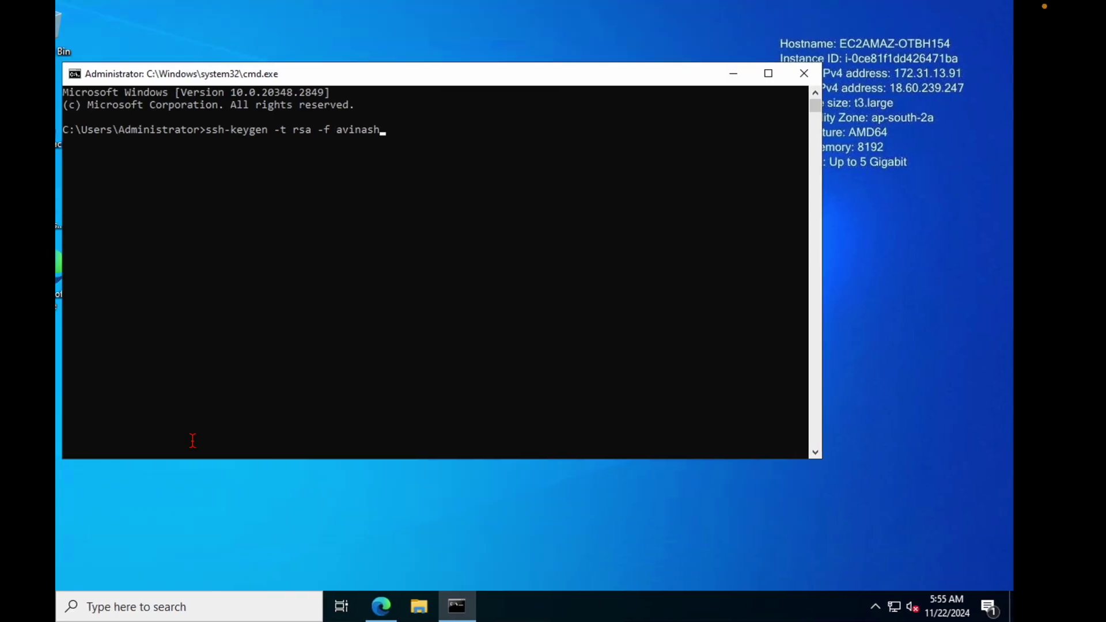
# Step: Open the user's .pub key file from the keys folder in TextMate and select its entire content for copying
pyautogui.rightClick(407, 133)
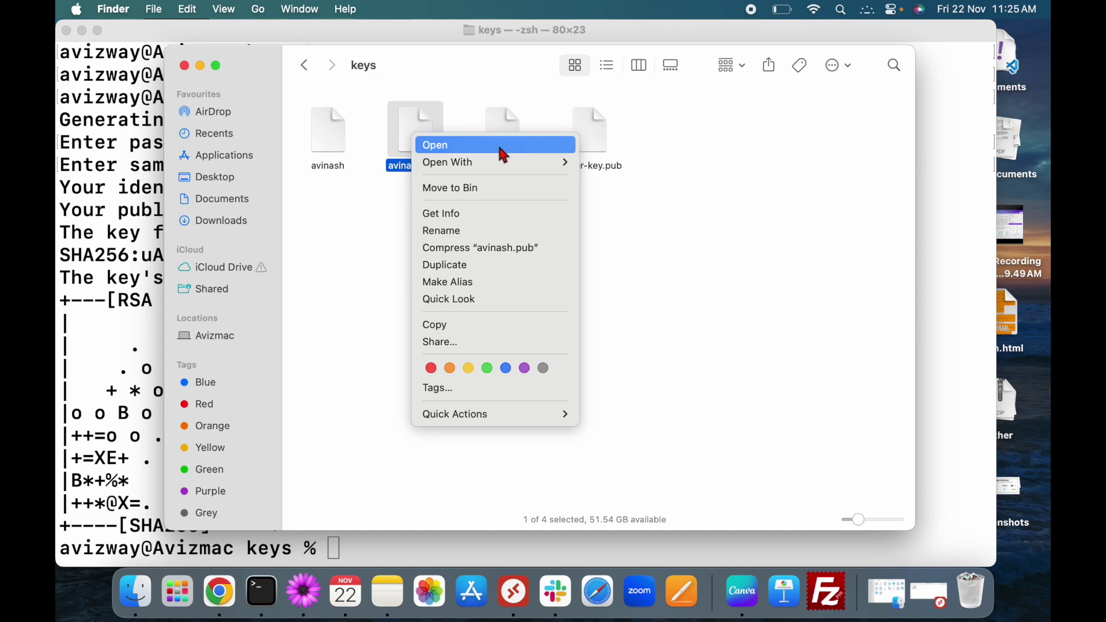
pyautogui.moveTo(512, 165)
pyautogui.click(634, 223)
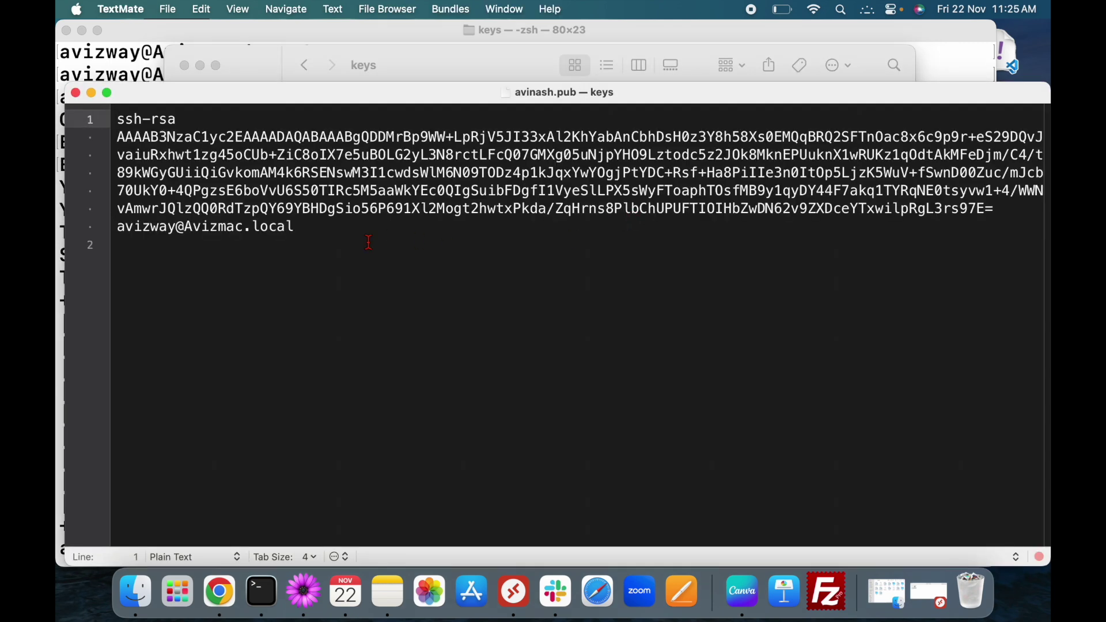
pyautogui.click(349, 228)
pyautogui.press('super+a')
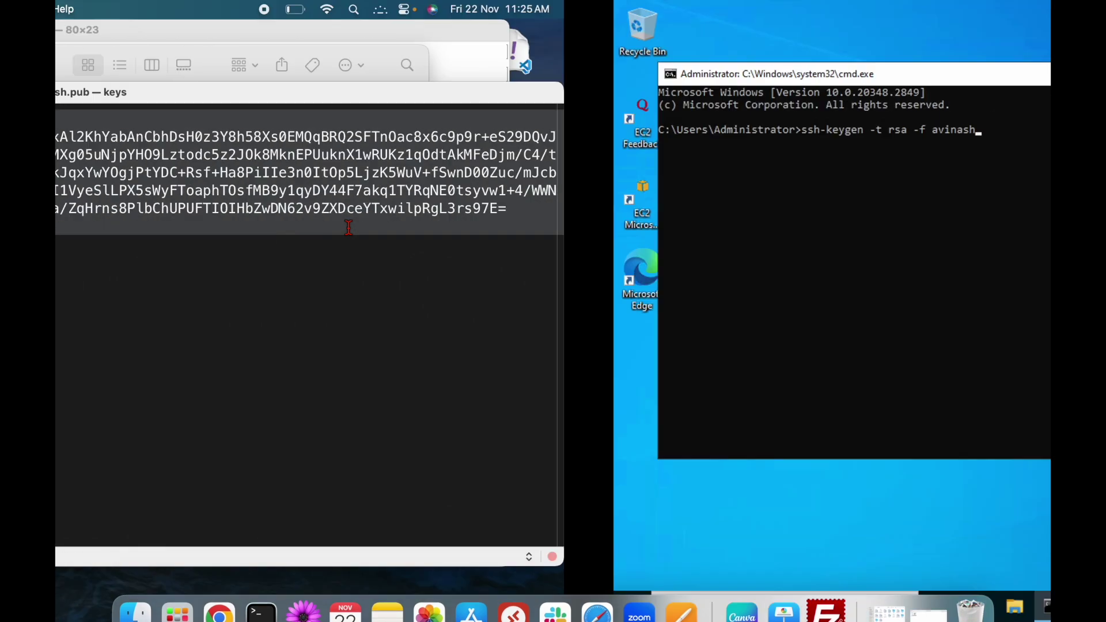
# Step: Paste the copied public key into the SSH public key field of the browser's Add user form and add the user
pyautogui.hotkey('ctrl', 'Right')
pyautogui.click(367, 456)
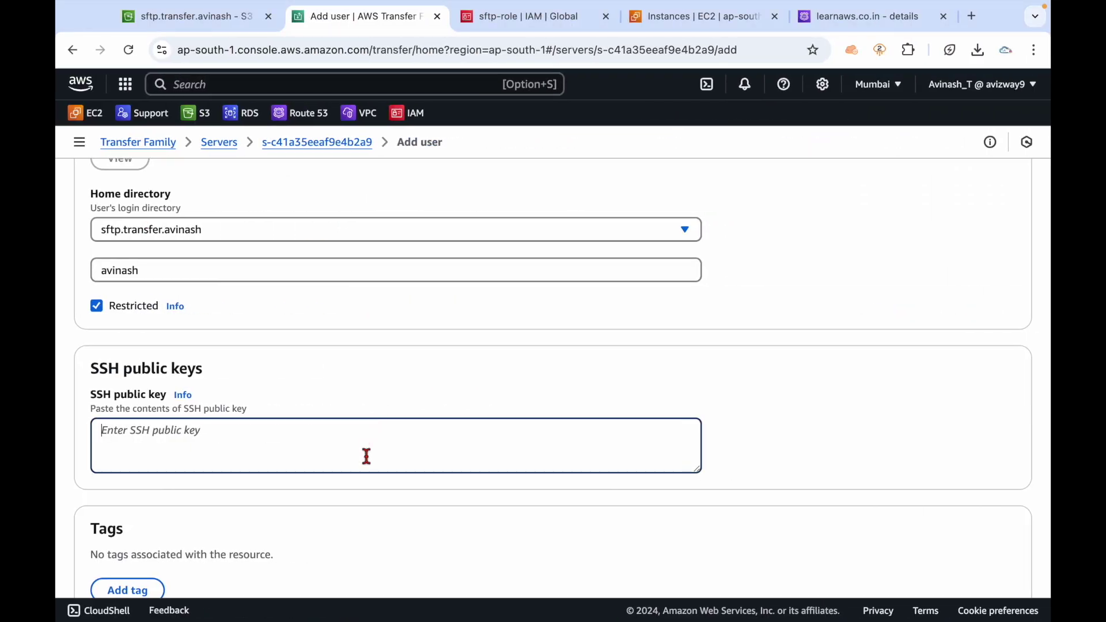
pyautogui.press('super+v')
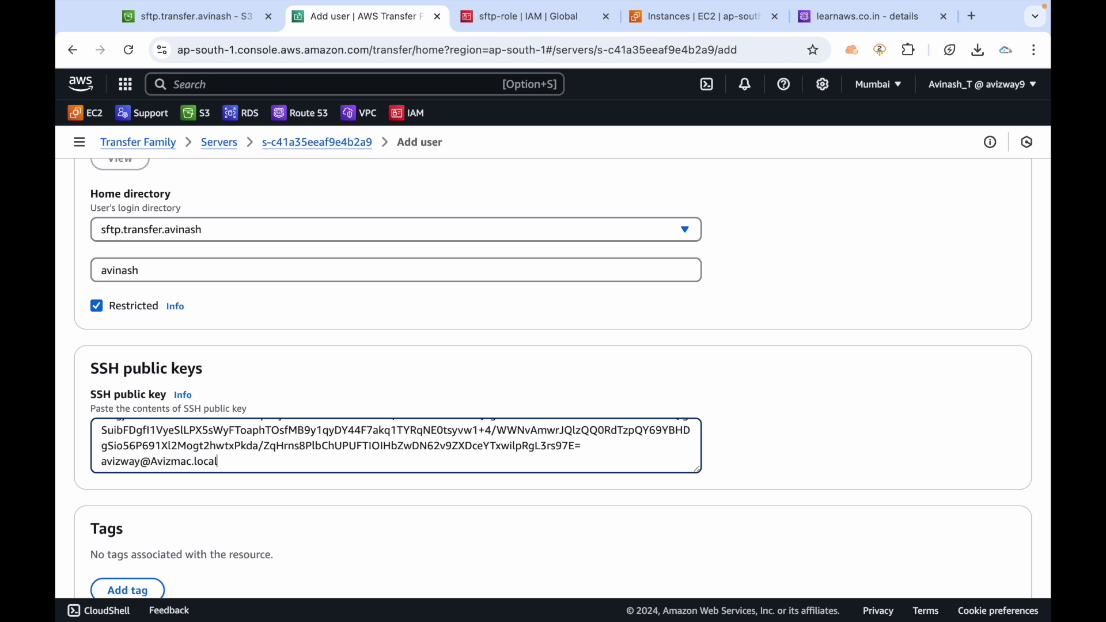
pyautogui.click(818, 423)
pyautogui.scroll(-2, 817, 423)
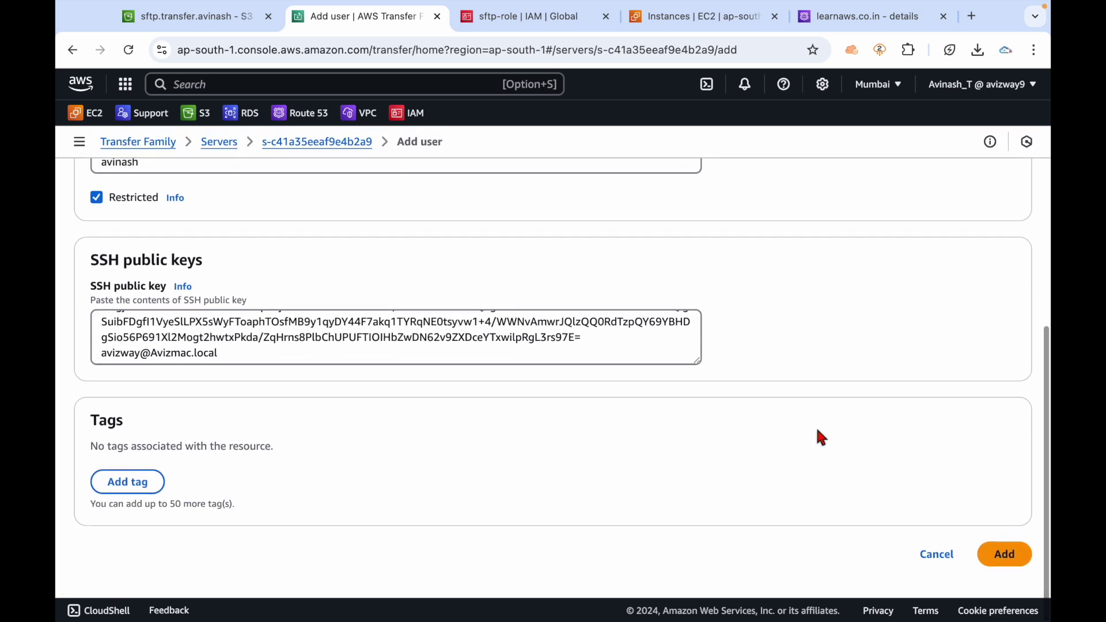
pyautogui.click(1004, 552)
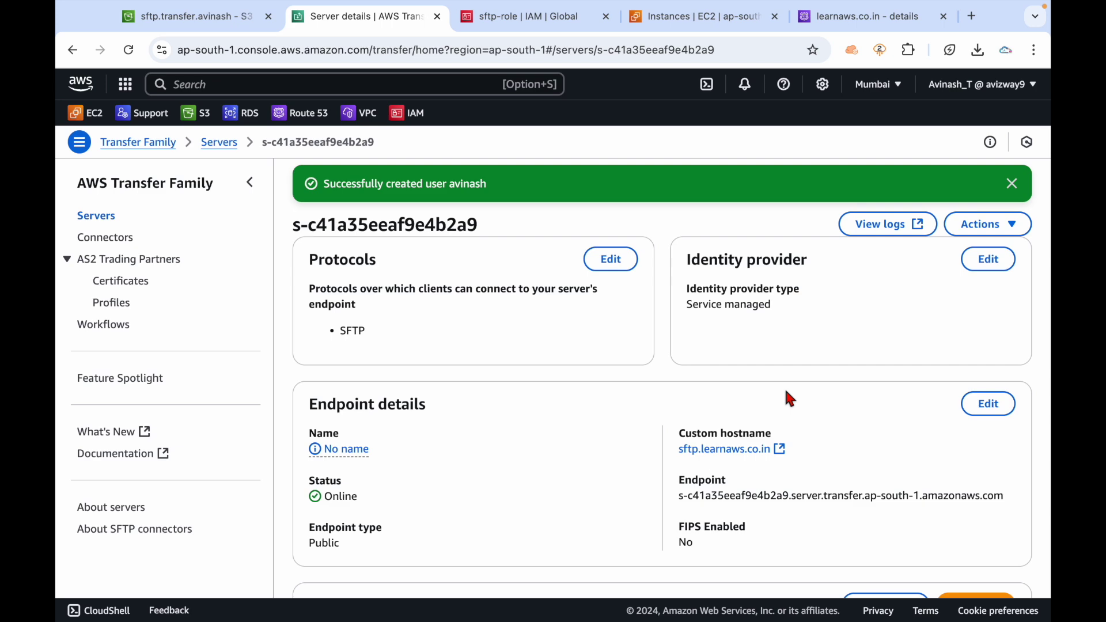
# Step: Review the server's details page, return to the Servers list and reopen the sftp.learnaws.co.in server
pyautogui.click(250, 182)
pyautogui.scroll(-10, 433, 445)
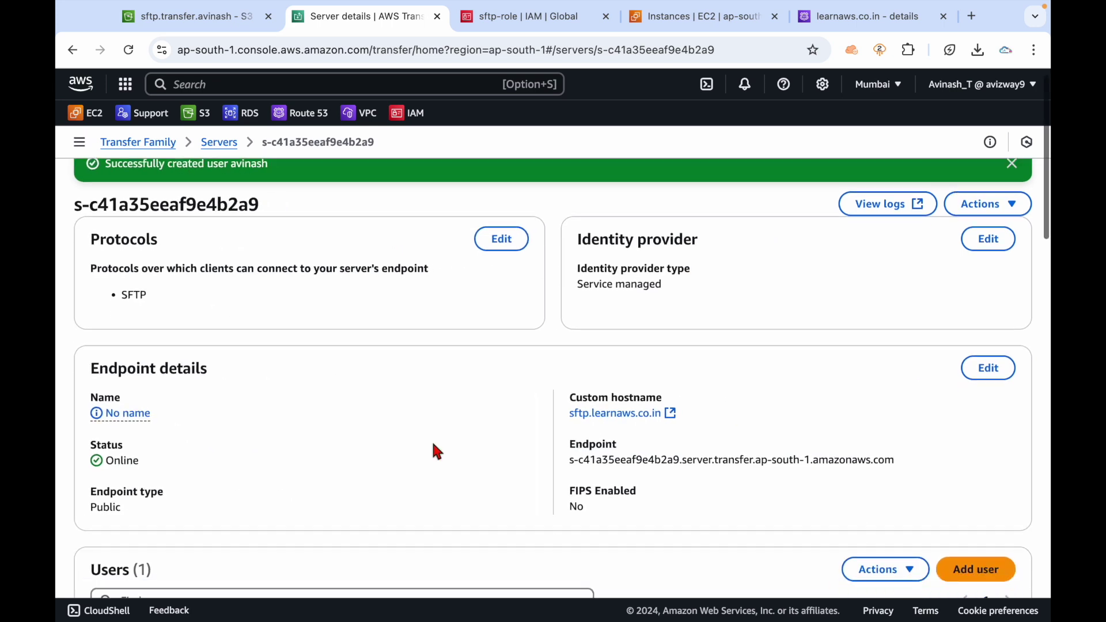
pyautogui.scroll(10, 382, 416)
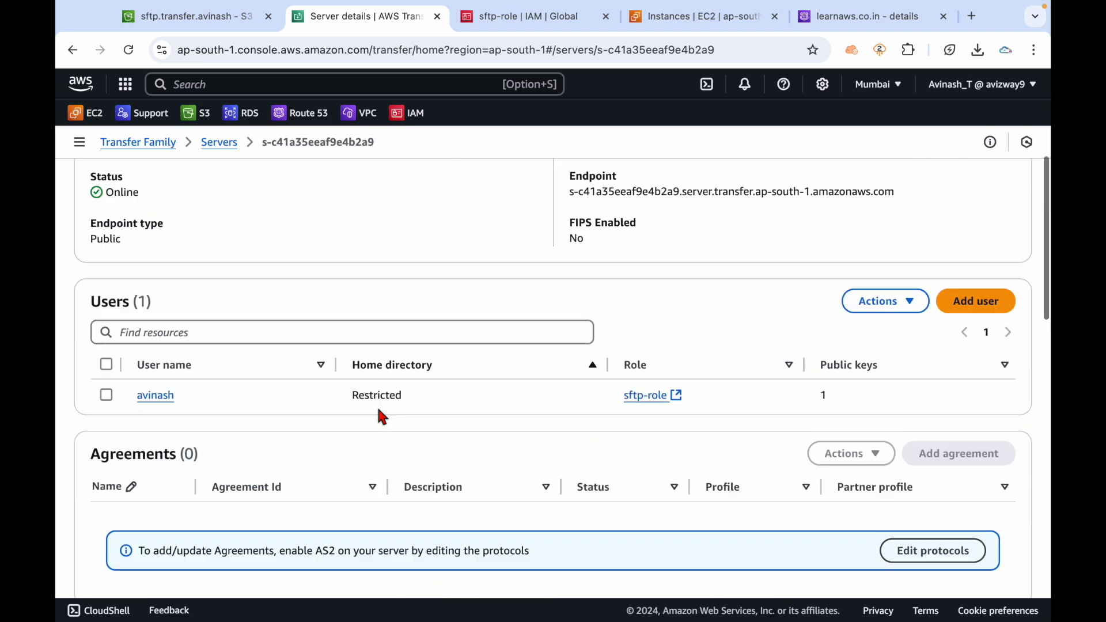
pyautogui.click(221, 143)
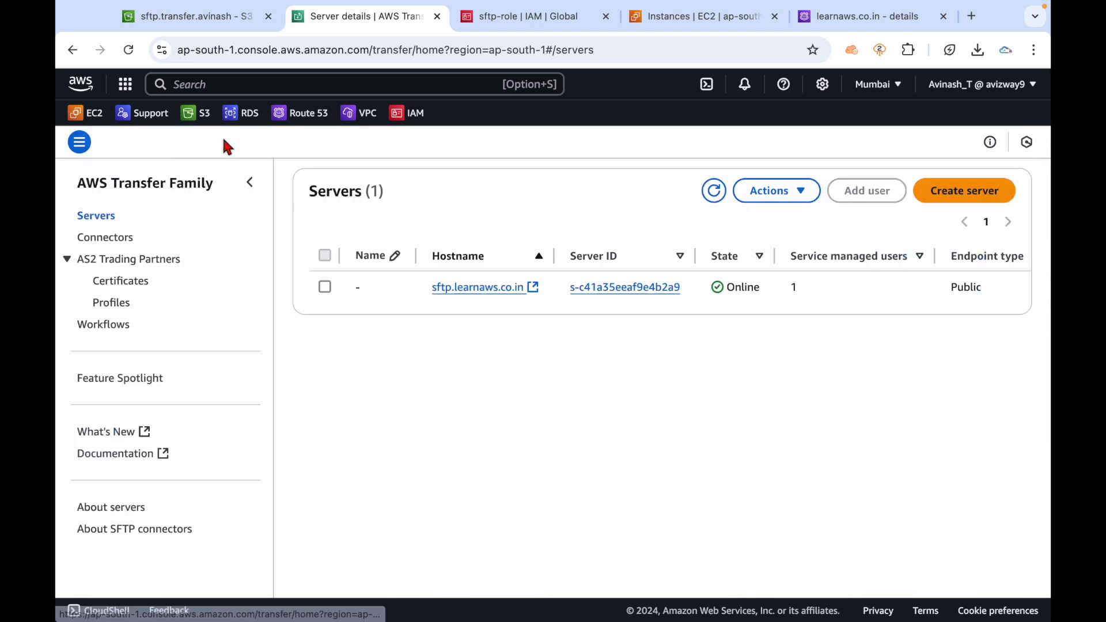
pyautogui.click(608, 290)
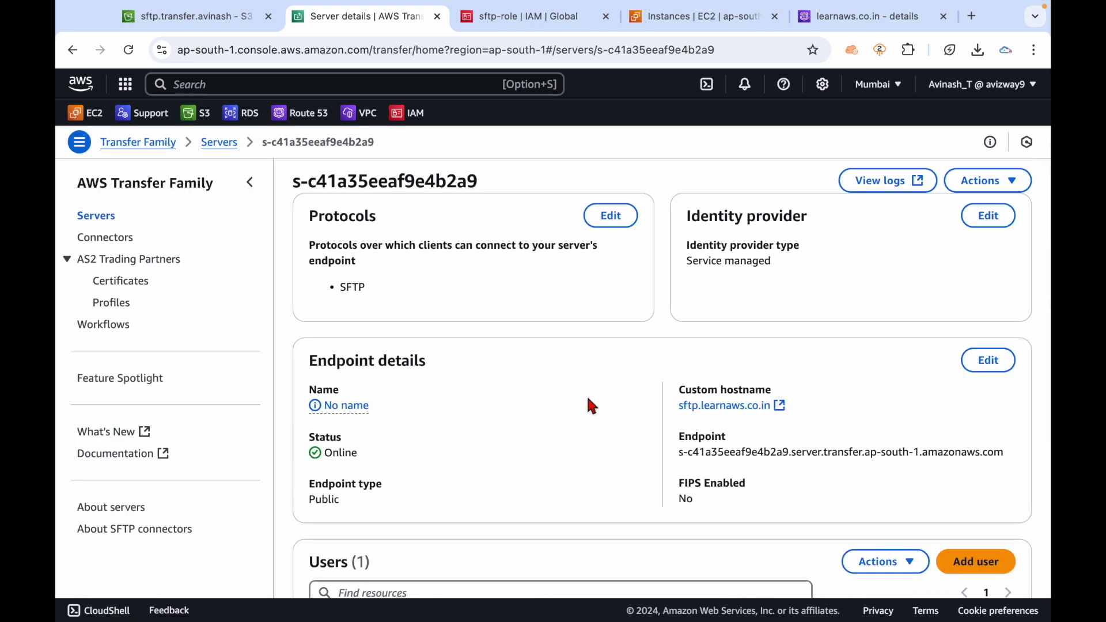
# Step: Examine the new user's name, home directory, role and public keys in the server's Users table
pyautogui.scroll(-5, 588, 403)
pyautogui.moveTo(415, 432); pyautogui.dragTo(341, 427)
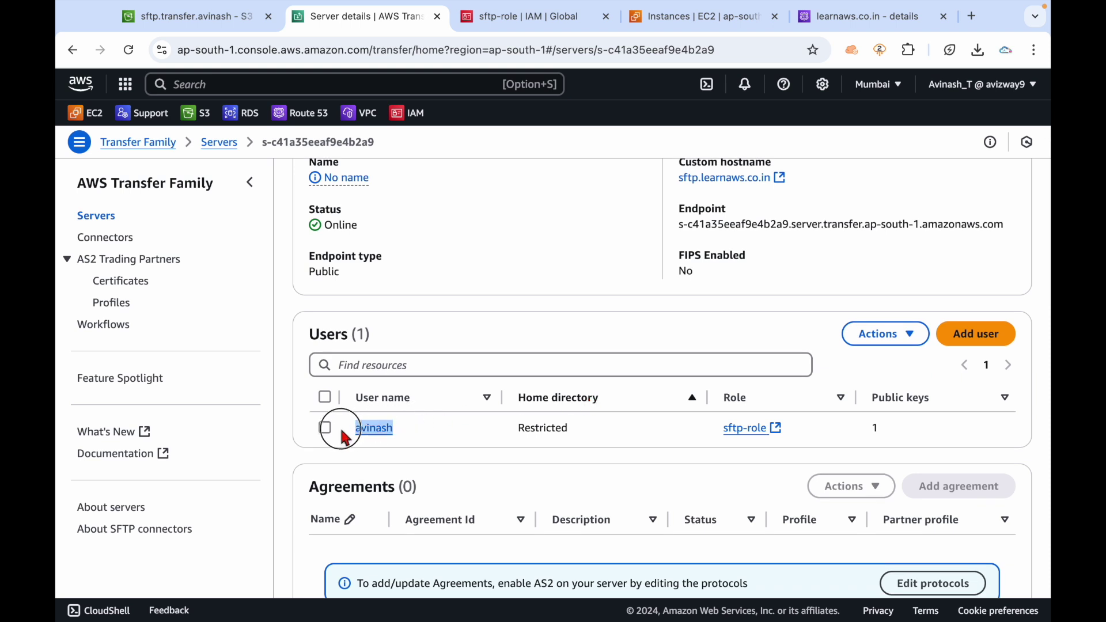
pyautogui.click(250, 182)
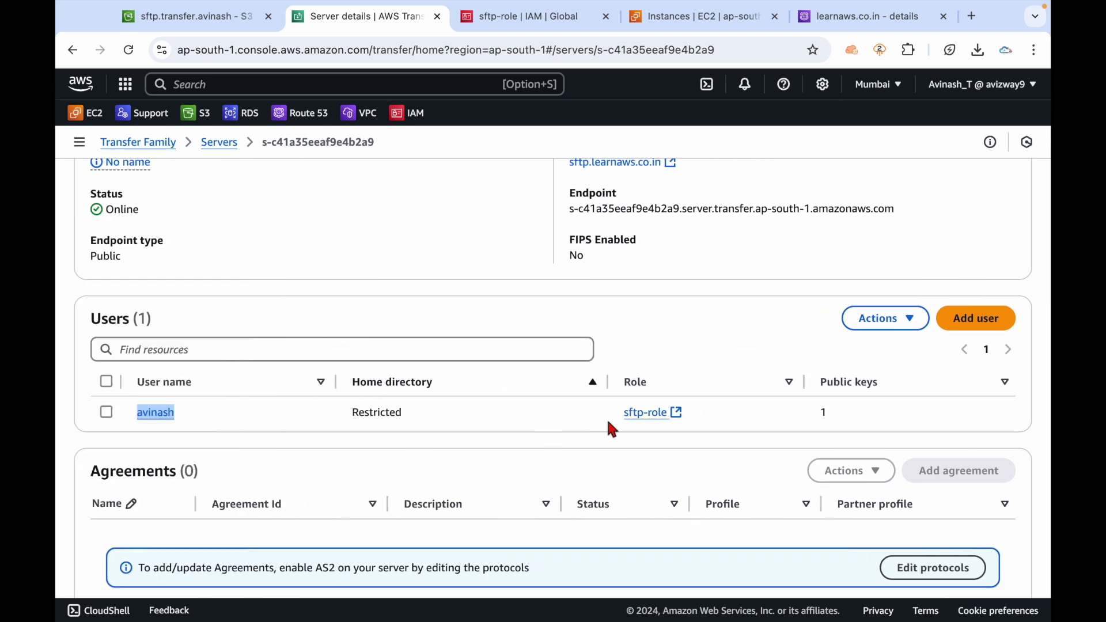
pyautogui.moveTo(612, 429); pyautogui.dragTo(712, 417)
pyautogui.click(837, 413)
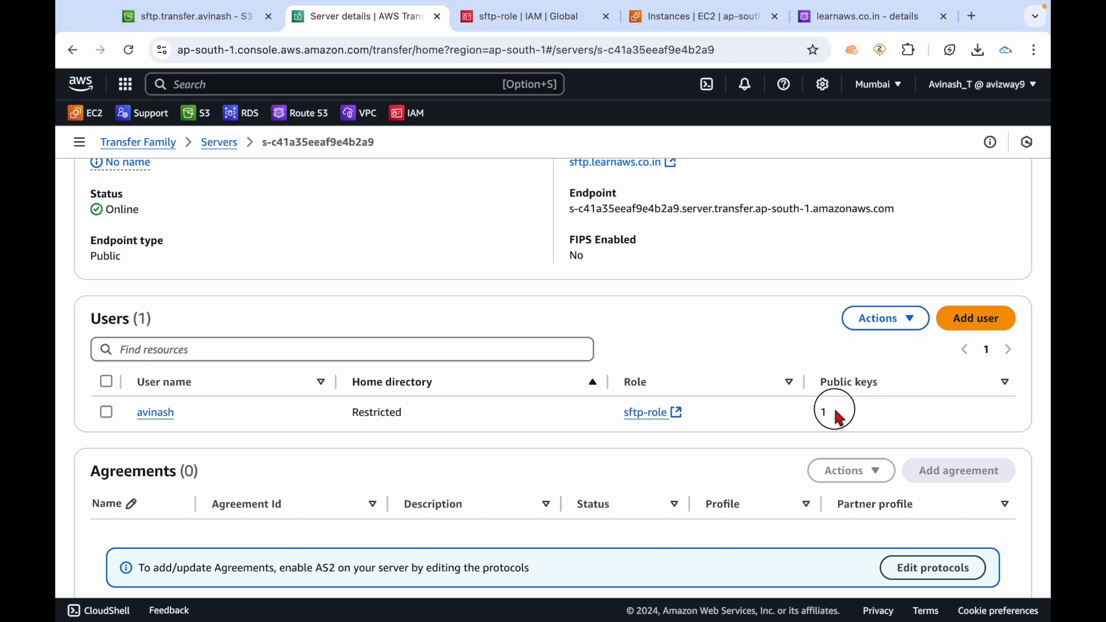
pyautogui.click(382, 413)
pyautogui.doubleClick(381, 413)
pyautogui.click(480, 424)
# Step: Open the new user's details and examine the SSH public keys section
pyautogui.click(157, 414)
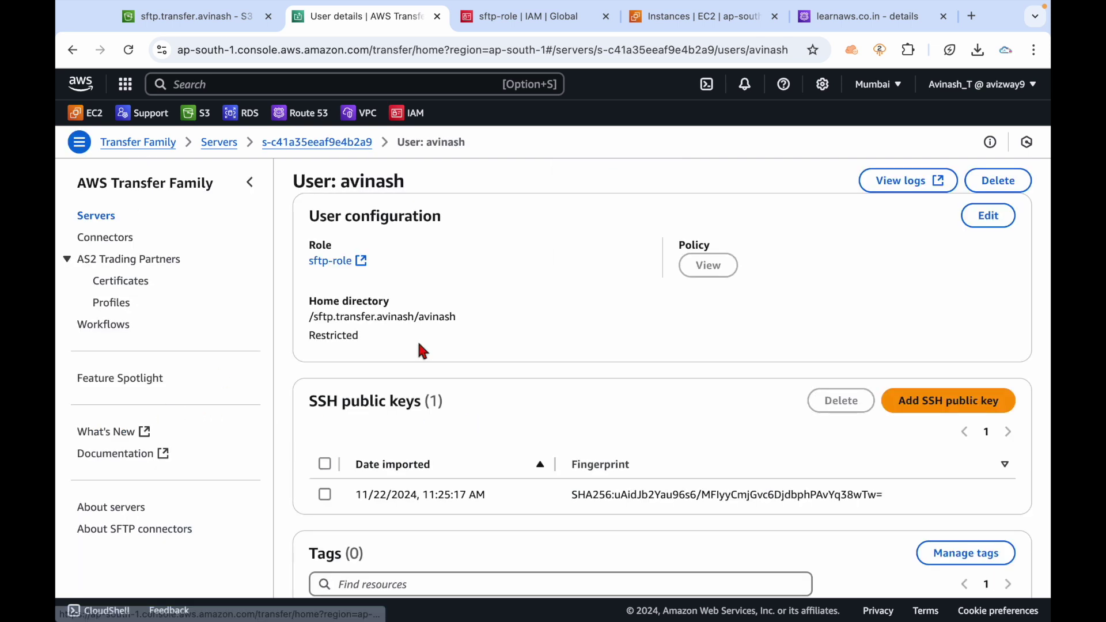
pyautogui.scroll(-2, 541, 392)
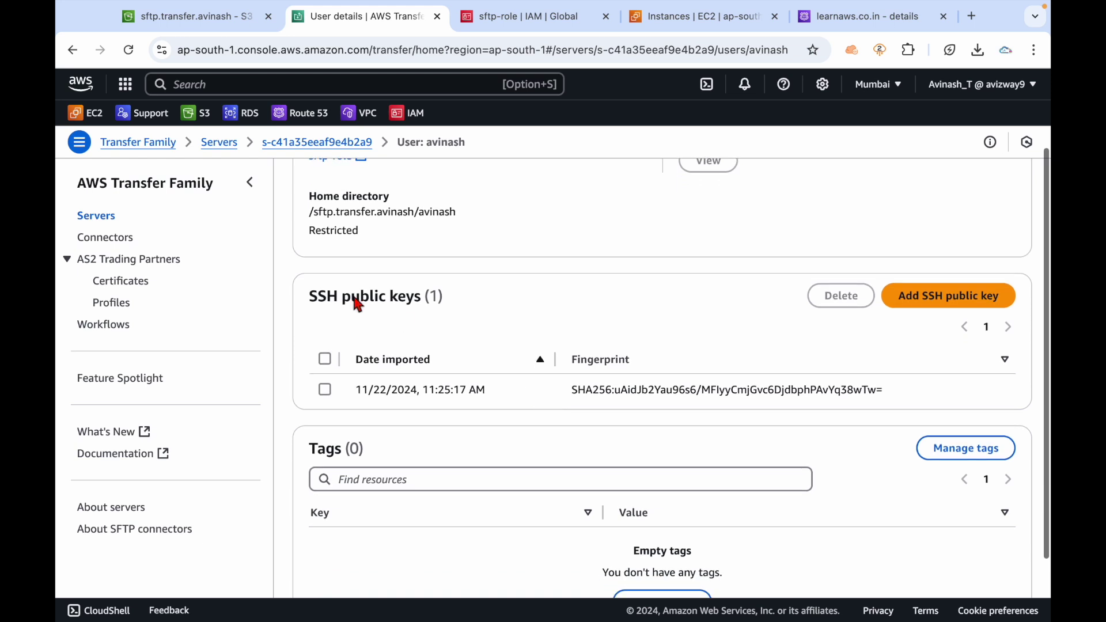
pyautogui.tripleClick(353, 296)
pyautogui.click(529, 314)
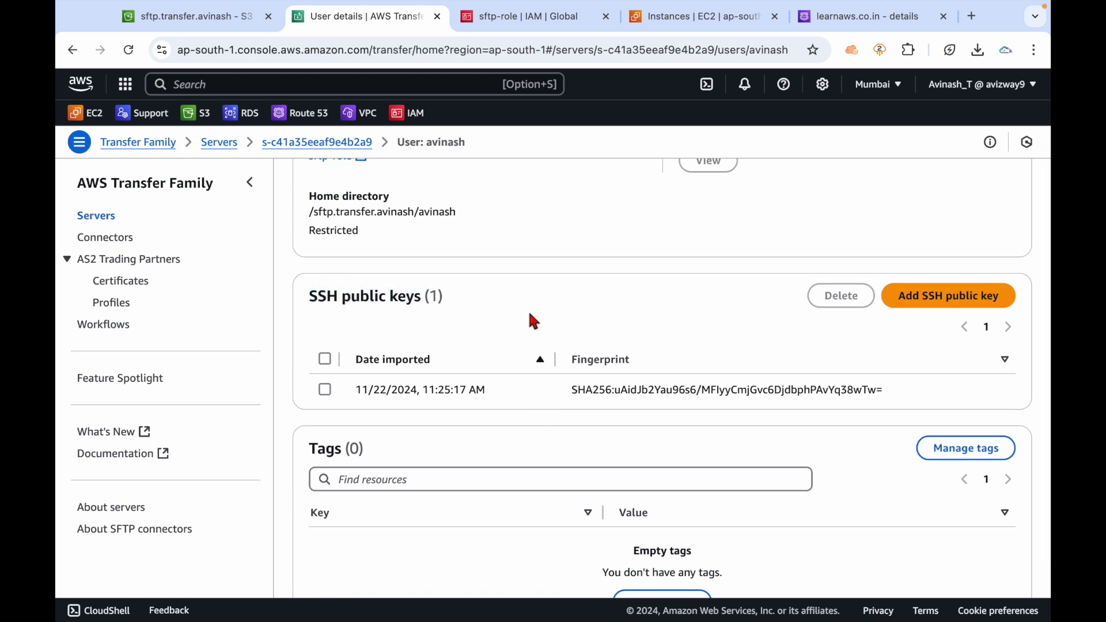
pyautogui.click(250, 183)
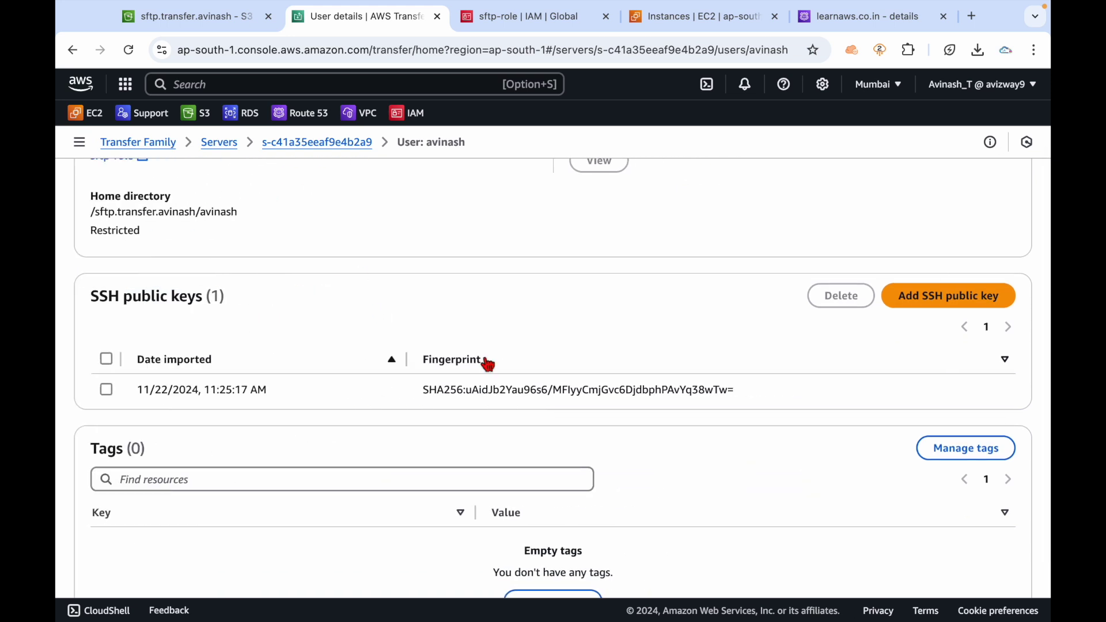
# Step: View the form for adding another SSH public key to the user and leave it without adding one
pyautogui.click(926, 295)
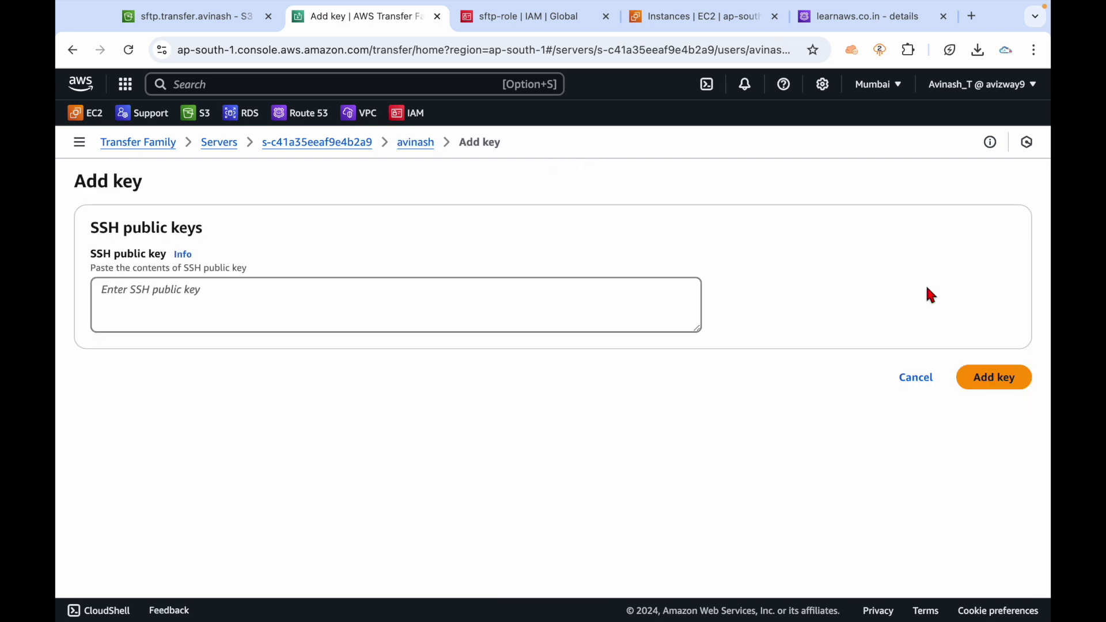
pyautogui.click(314, 311)
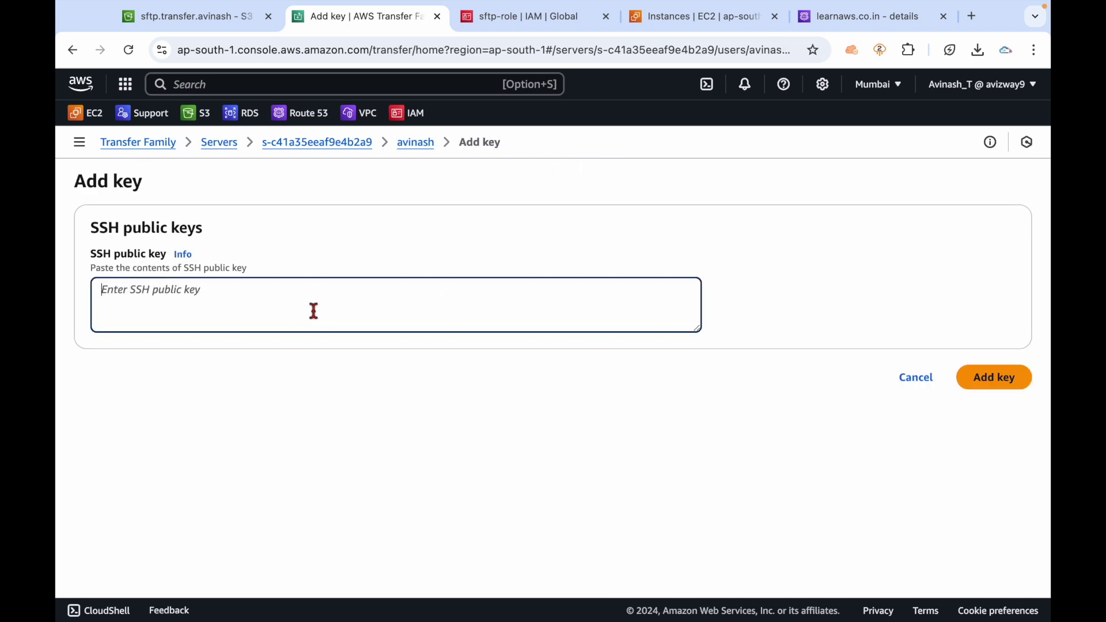
pyautogui.click(915, 377)
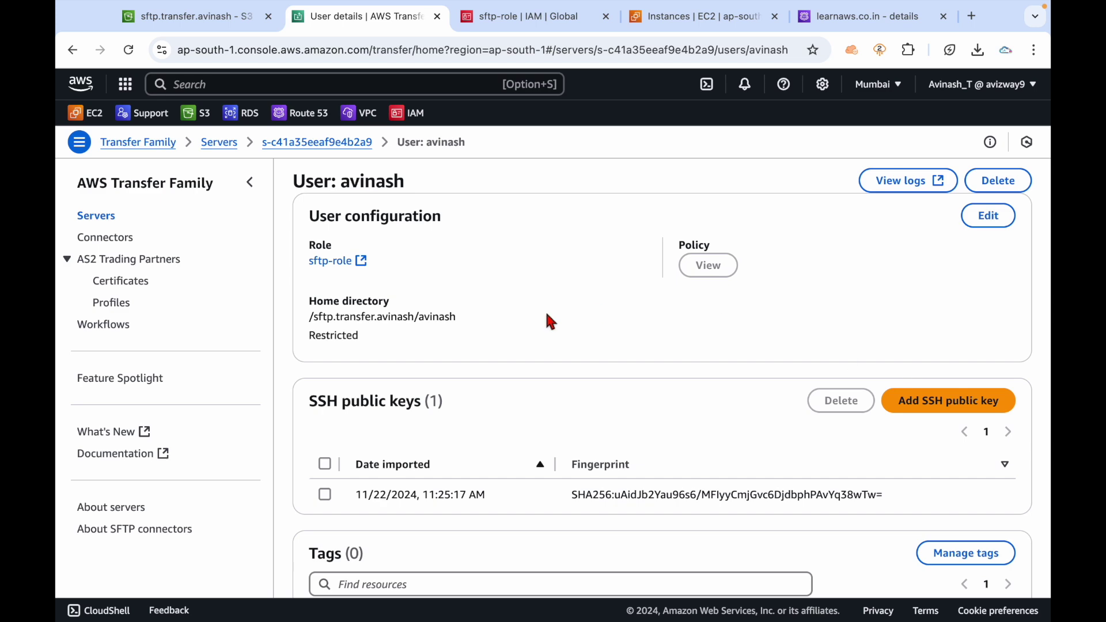
# Step: Switch to the Windows machine, clear the unfinished ssh-keygen command and close the Command Prompt
pyautogui.hotkey('ctrl', 'Left')
pyautogui.click(393, 248)
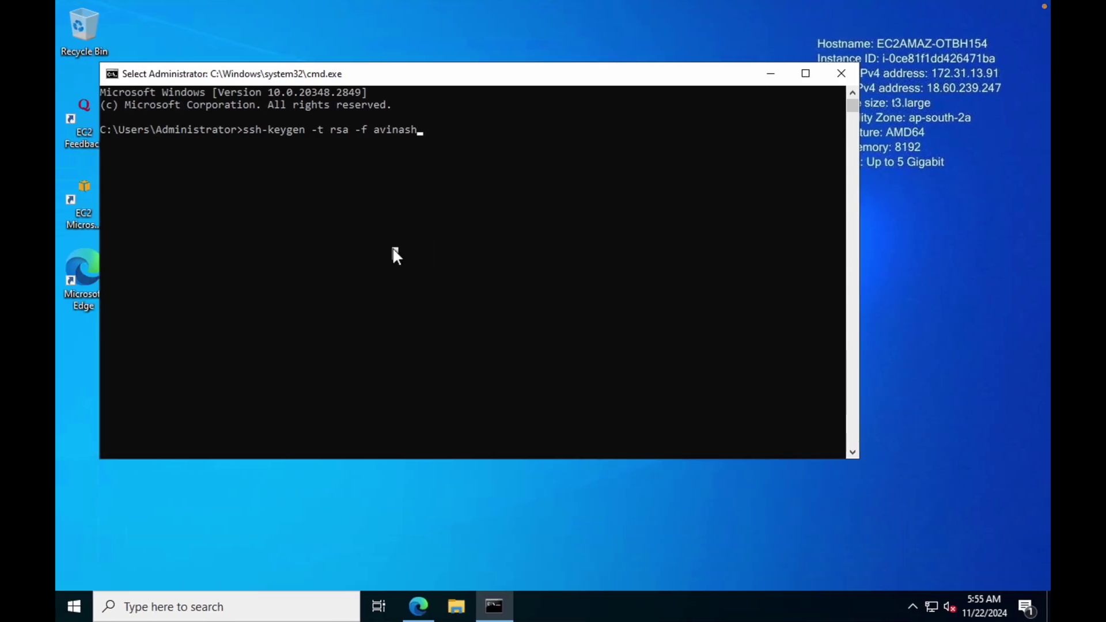
pyautogui.press('BackSpace')
pyautogui.press('BackSpace')
pyautogui.press('BackSpace')
pyautogui.press('BackSpace')
pyautogui.press('BackSpace')
pyautogui.press('BackSpace')
pyautogui.press('BackSpace')
pyautogui.press('BackSpace')
pyautogui.press('BackSpace')
pyautogui.press('BackSpace')
pyautogui.press('BackSpace')
pyautogui.press('BackSpace')
pyautogui.press('BackSpace')
pyautogui.press('BackSpace')
pyautogui.press('BackSpace')
pyautogui.press('BackSpace')
pyautogui.press('BackSpace')
pyautogui.press('BackSpace')
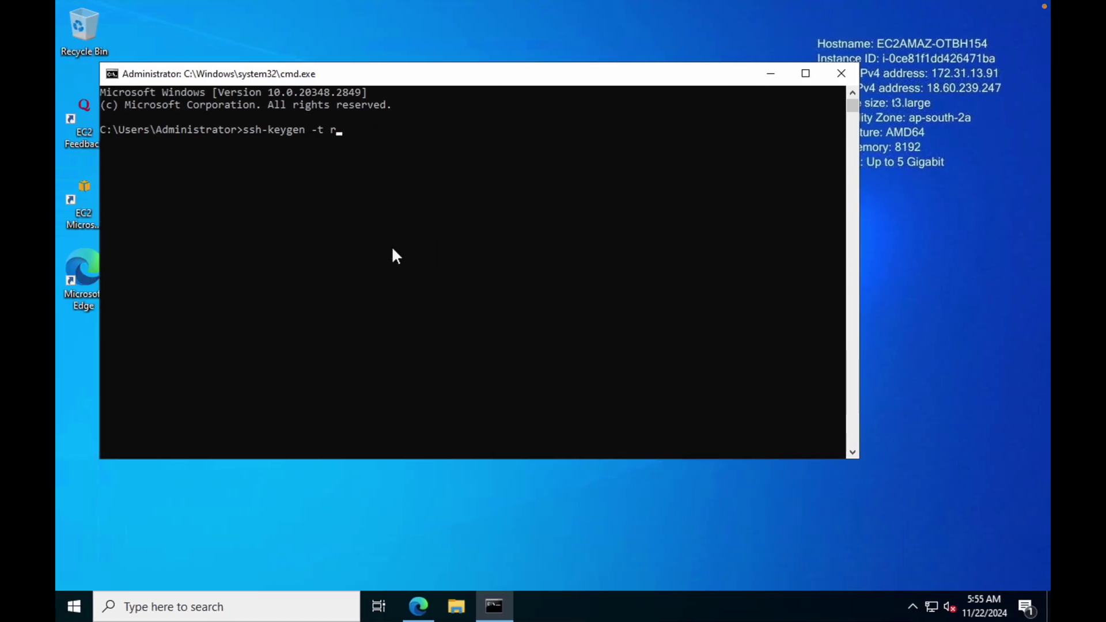
pyautogui.press('BackSpace')
pyautogui.press('BackSpace')
pyautogui.press('BackSpace')
pyautogui.press('BackSpace')
pyautogui.press('BackSpace')
pyautogui.press('BackSpace')
pyautogui.press('BackSpace')
pyautogui.press('BackSpace')
pyautogui.press('BackSpace')
pyautogui.press('BackSpace')
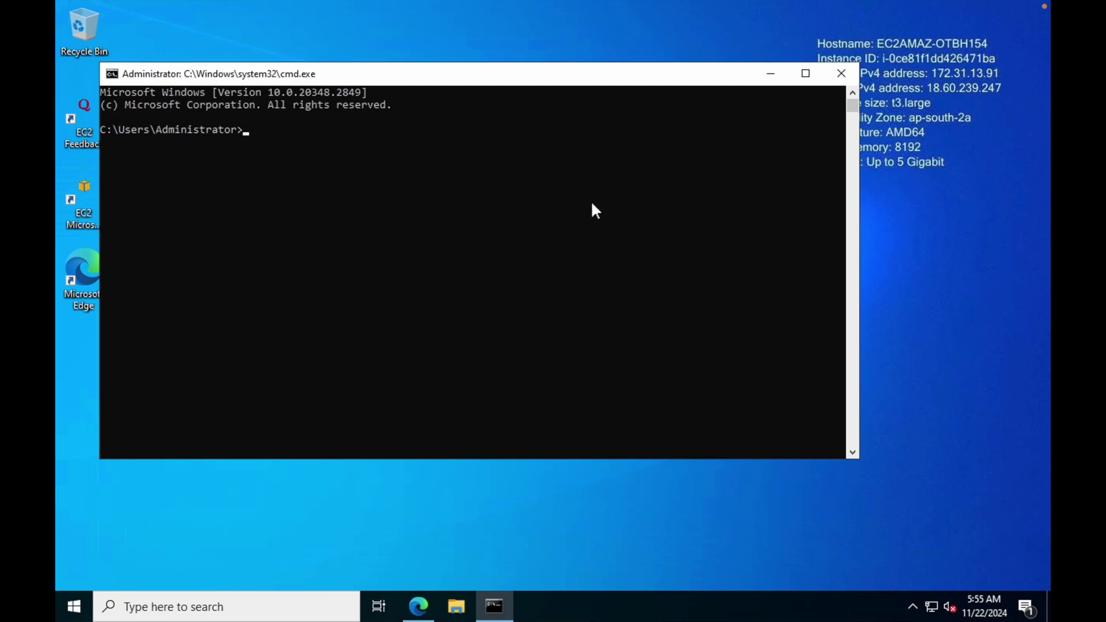
pyautogui.click(842, 74)
# Step: Create a new folder named keys on the Windows desktop
pyautogui.rightClick(337, 262)
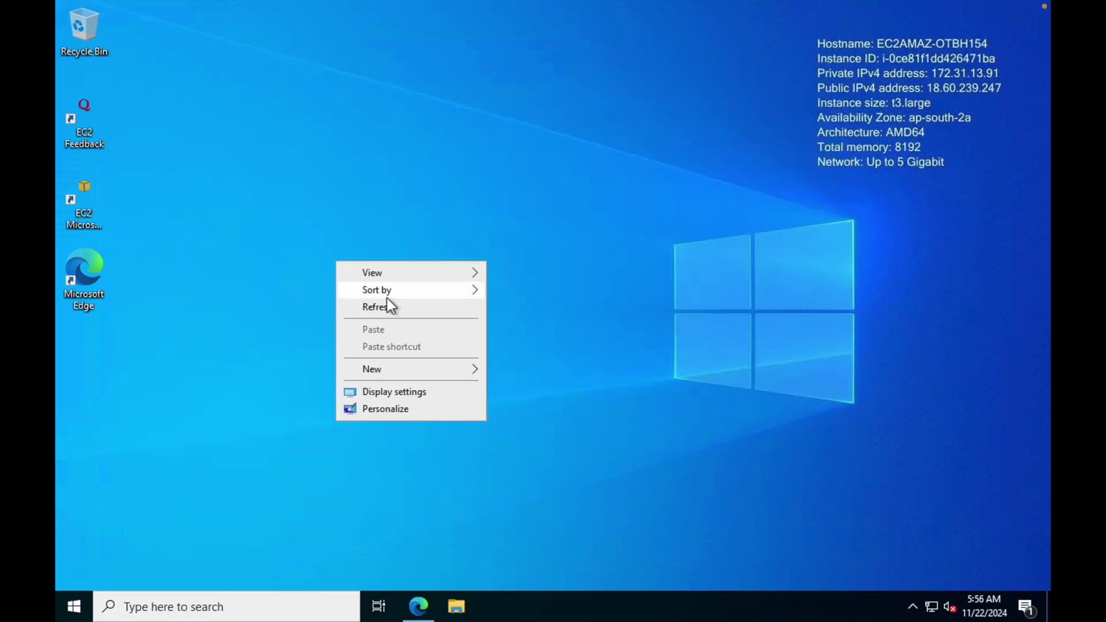
pyautogui.moveTo(400, 369)
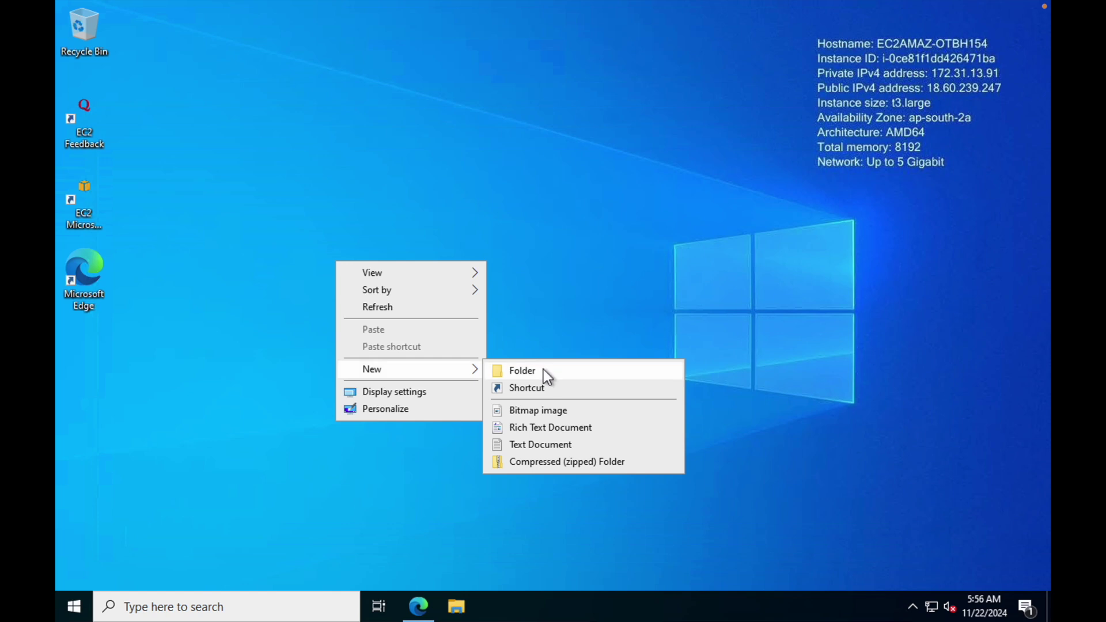
pyautogui.click(522, 370)
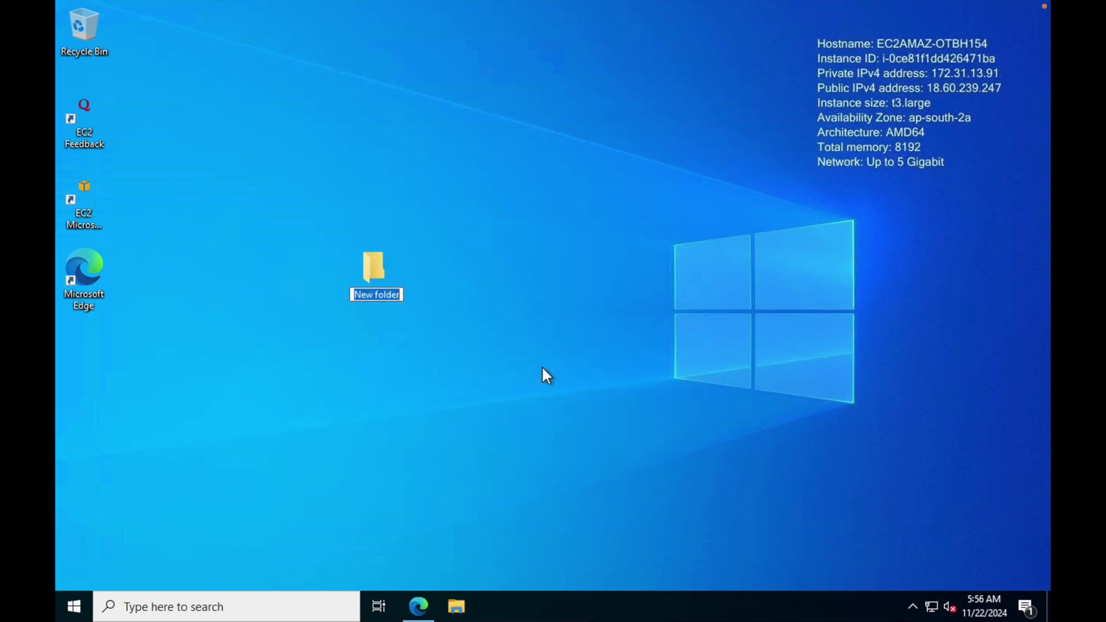
pyautogui.write('keys')
pyautogui.press('Return')
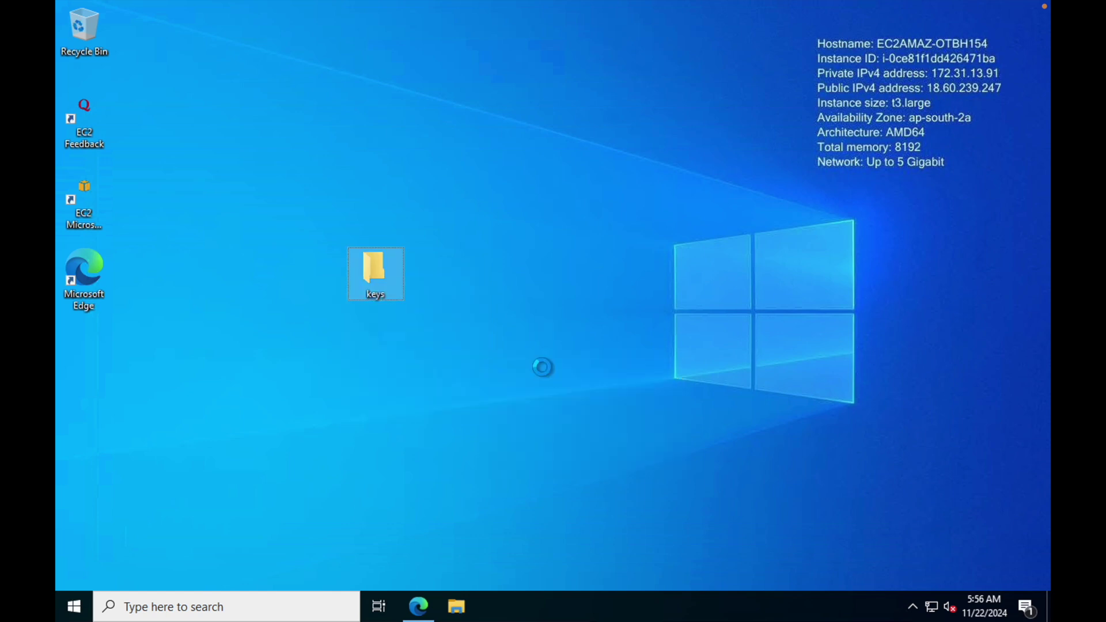
# Step: Open the keys folder and start a Command Prompt in that location
pyautogui.click(459, 298)
pyautogui.doubleClick(380, 270)
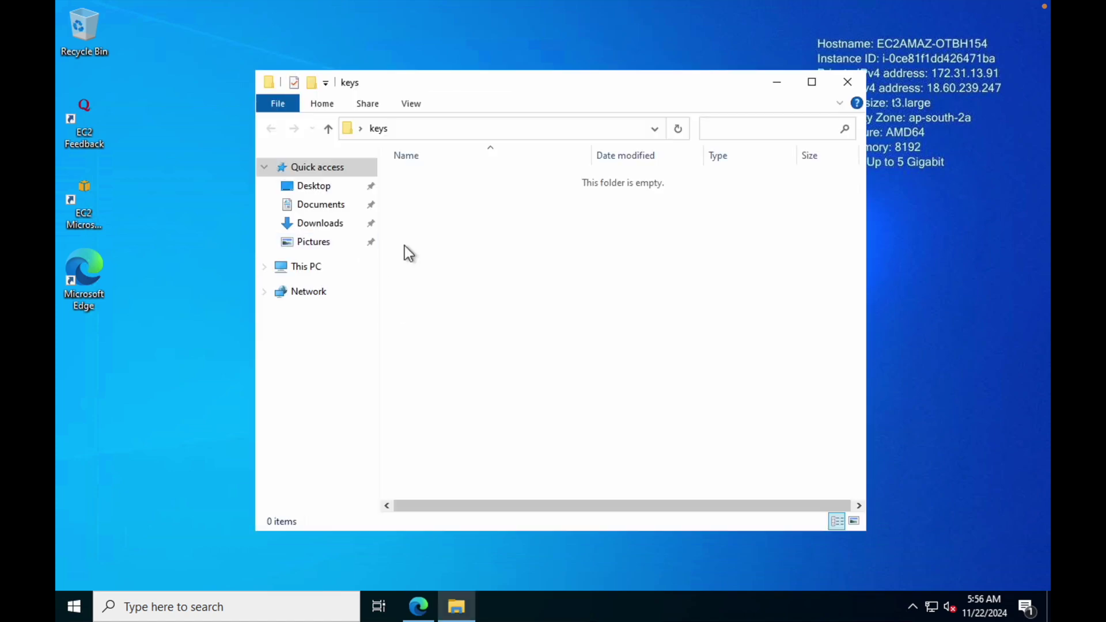
pyautogui.click(504, 129)
pyautogui.write('cmd')
pyautogui.press('Return')
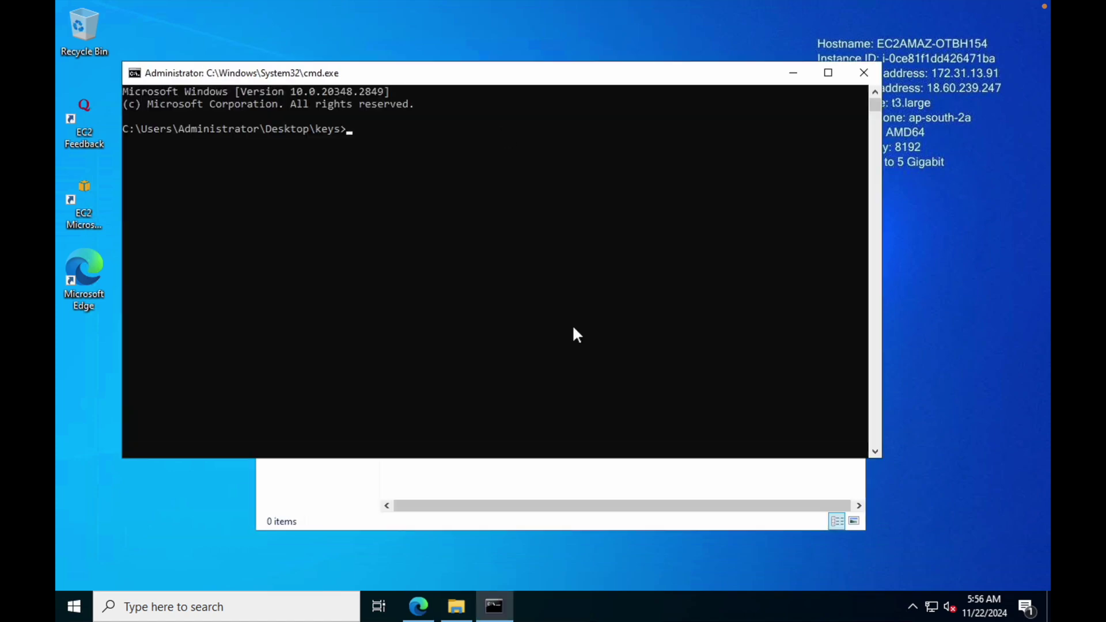
# Step: Generate an RSA key pair with ssh-keygen, using the SFTP user's name followed by 2 as the file name and an empty passphrase
pyautogui.write('ssh-keygen -t rsa')
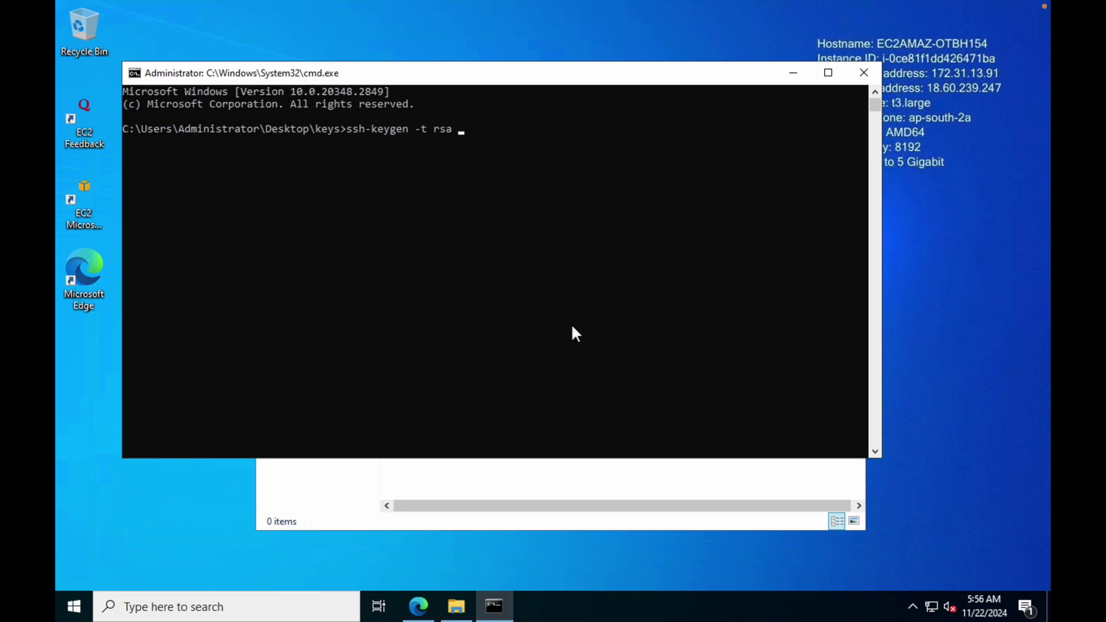
pyautogui.write('-f avinash2')
pyautogui.press('Return')
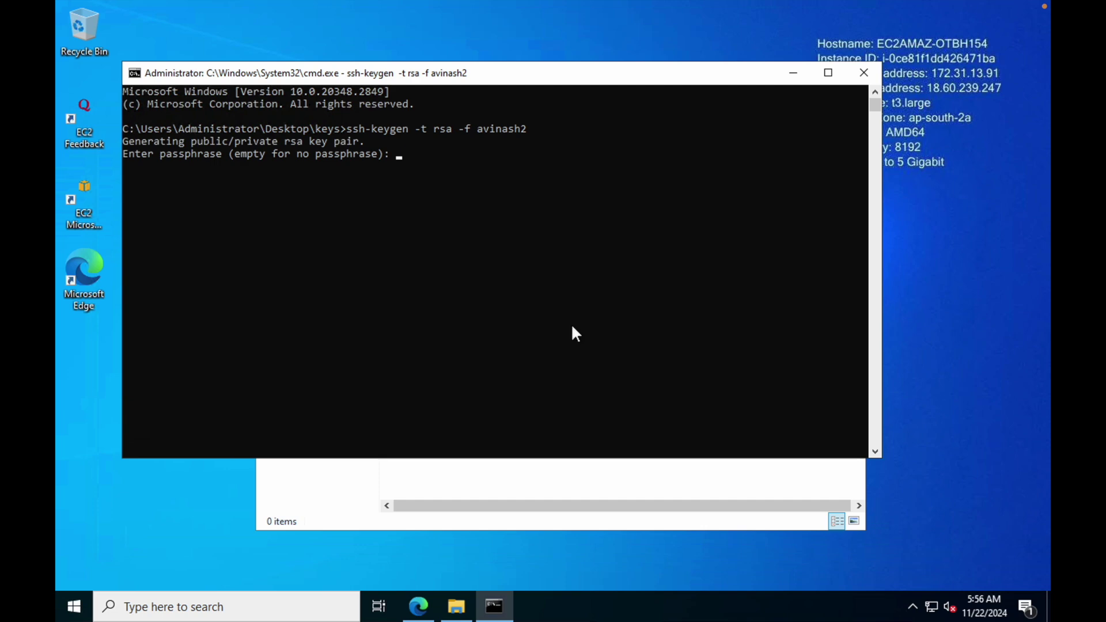
pyautogui.press('Return')
pyautogui.press('Return')
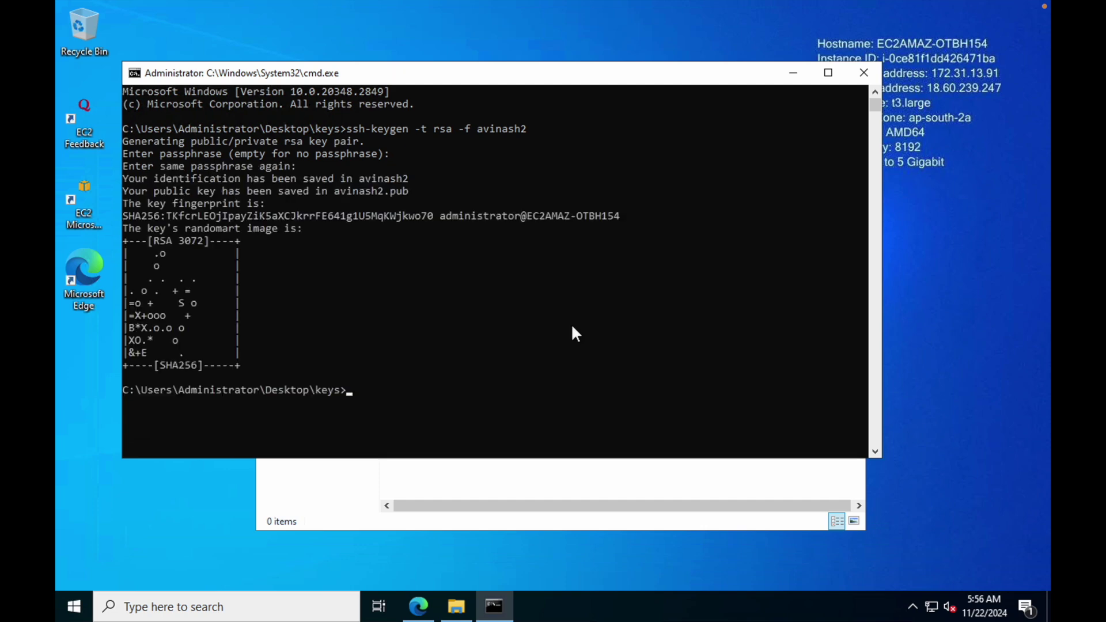
# Step: Check the generated private and public key files in the keys folder
pyautogui.click(545, 471)
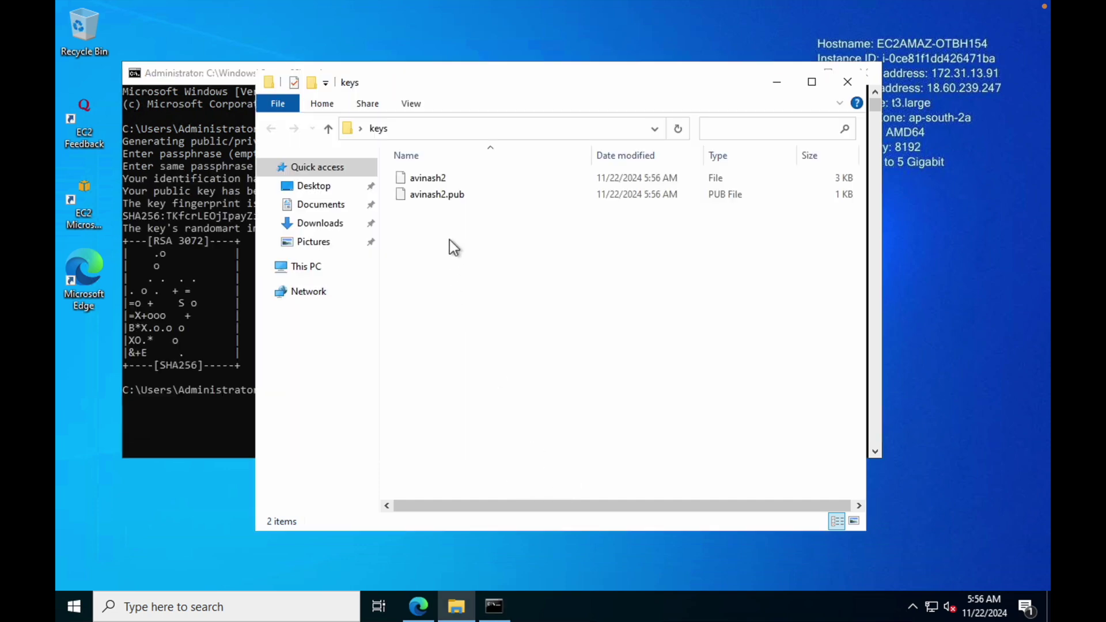
pyautogui.moveTo(438, 222); pyautogui.dragTo(397, 173)
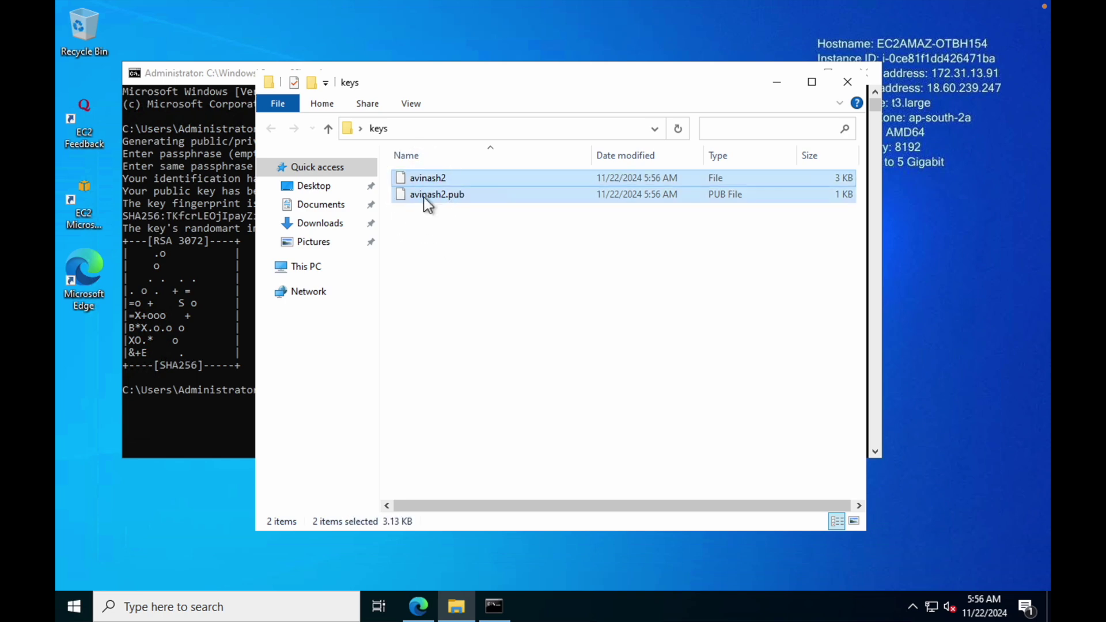
pyautogui.click(452, 270)
pyautogui.click(435, 178)
pyautogui.click(443, 196)
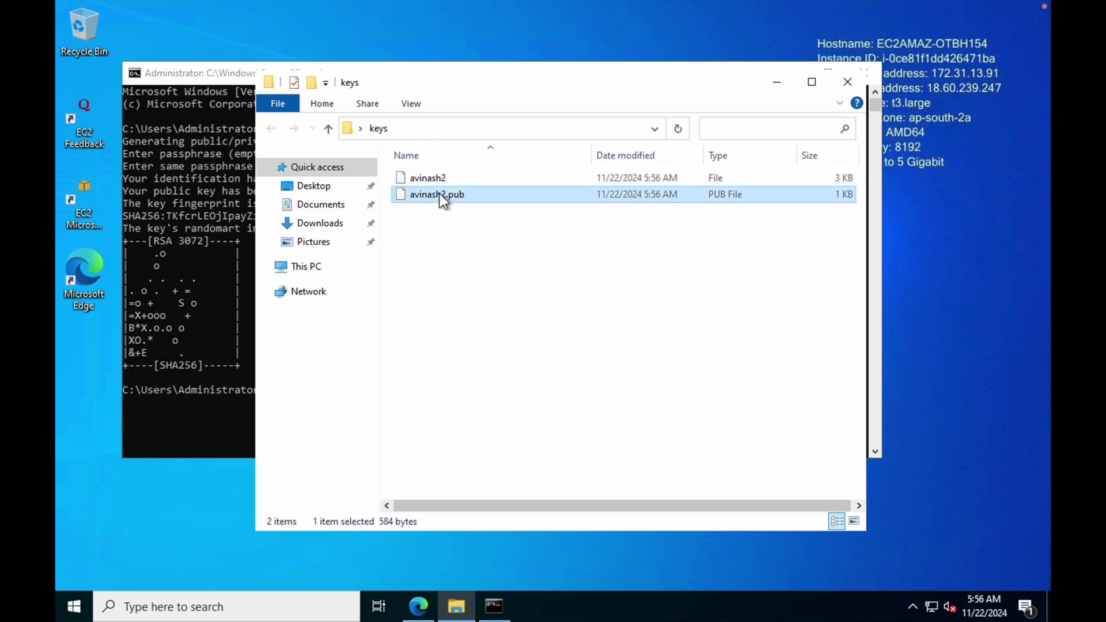
# Step: Open the .pub key file in Notepad and copy its entire contents
pyautogui.rightClick(444, 197)
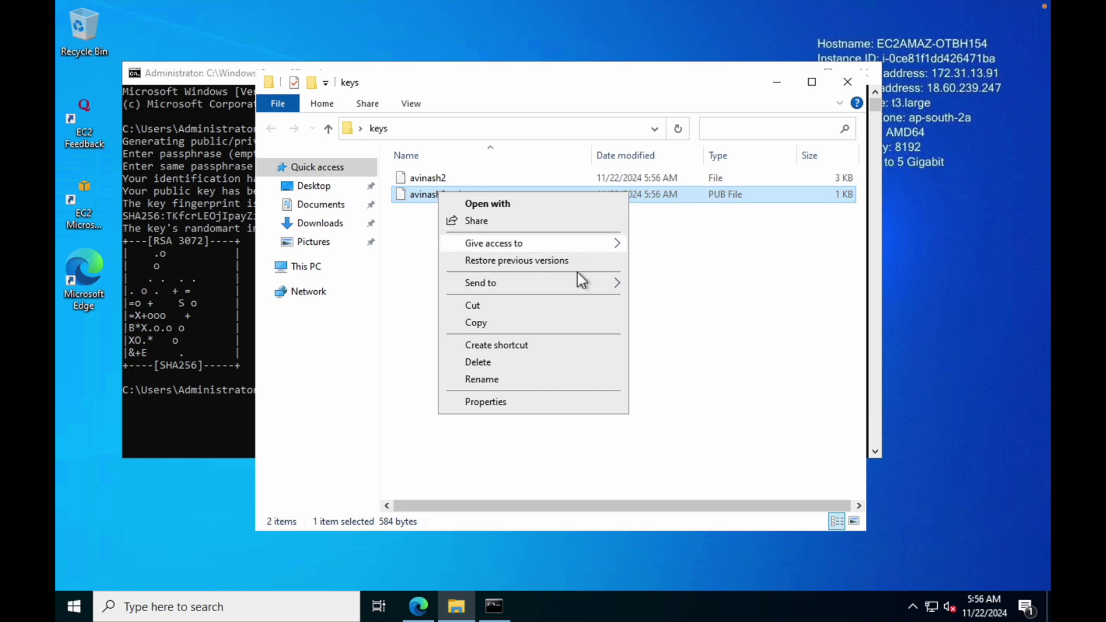
pyautogui.click(538, 199)
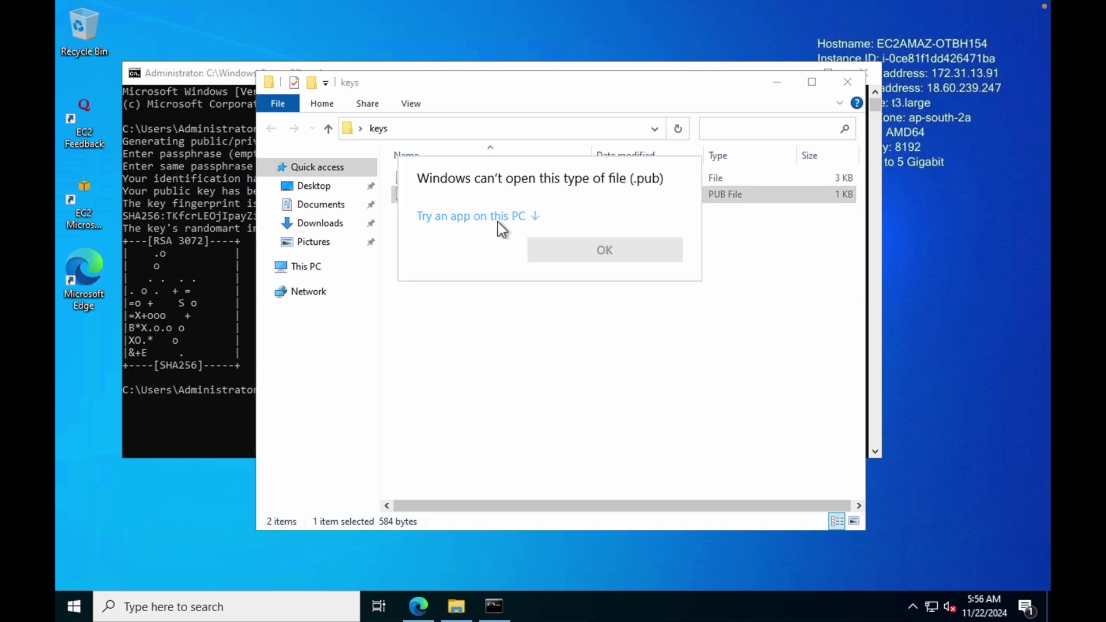
pyautogui.click(497, 223)
pyautogui.click(493, 249)
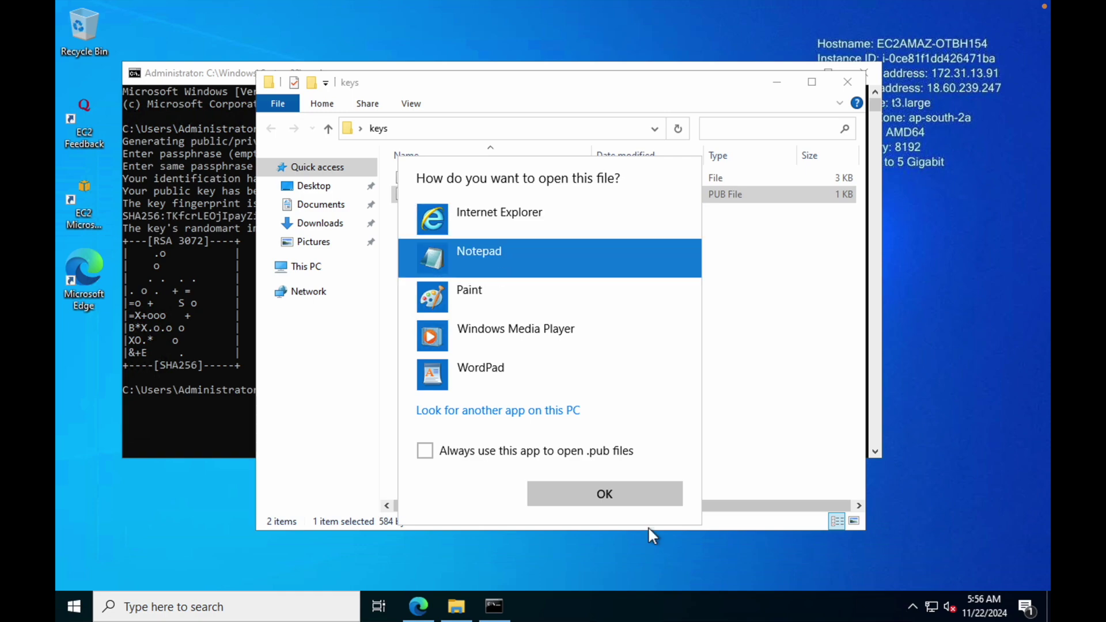
pyautogui.click(604, 495)
pyautogui.click(472, 150)
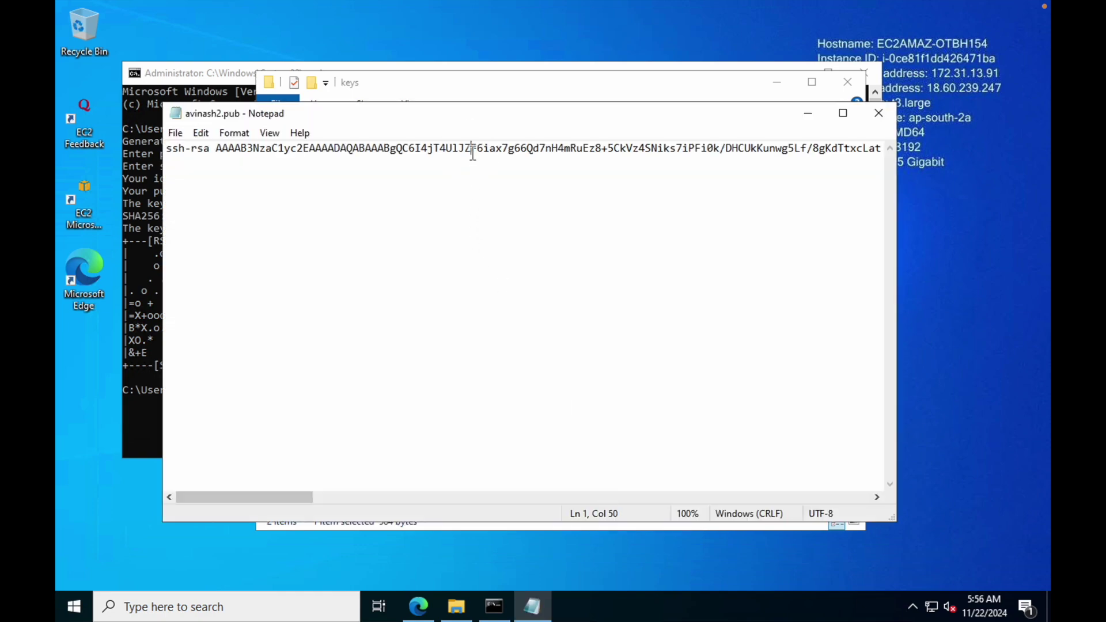
pyautogui.hotkey('ctrl', 'a')
# Step: Switch to the AWS console and add the copied key to the Transfer Family user as a second SSH public key
pyautogui.hotkey('ctrl', 'Right')
pyautogui.scroll(-1, 499, 401)
pyautogui.scroll(-1, 499, 402)
pyautogui.click(925, 324)
pyautogui.click(367, 286)
pyautogui.press('super+v')
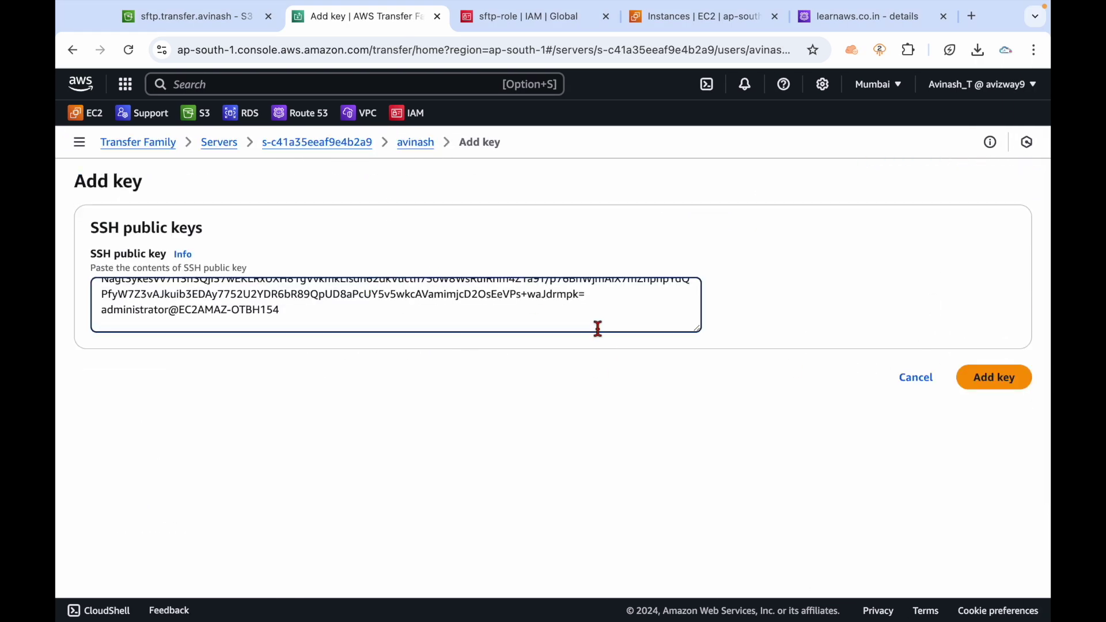
pyautogui.click(994, 378)
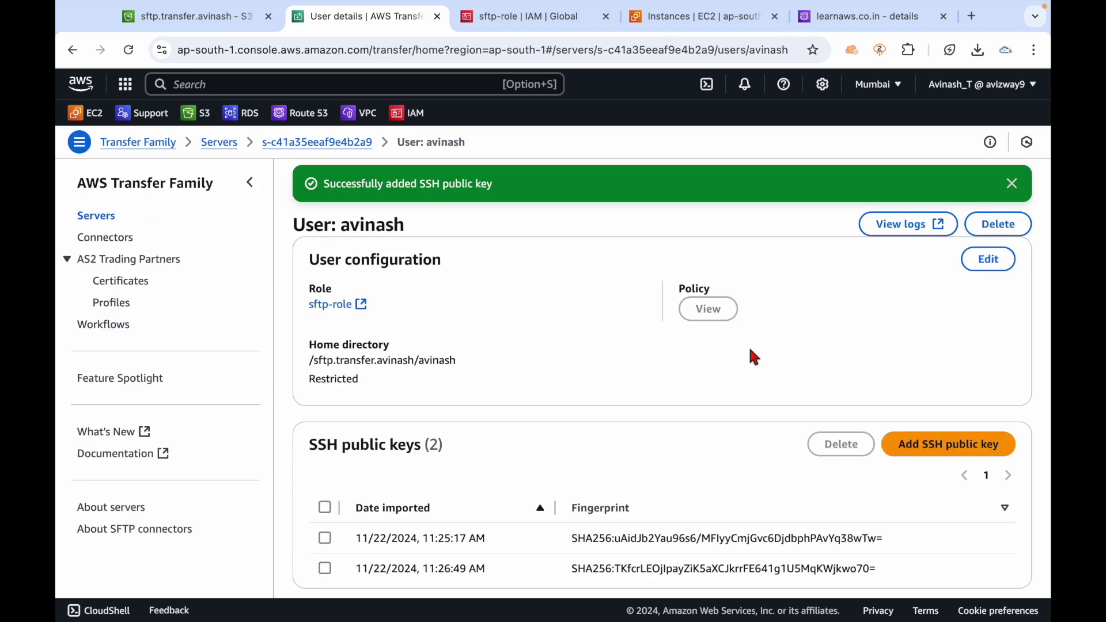
# Step: Examine the user's name and the fingerprints of the listed SSH public keys, and dismiss the notification
pyautogui.scroll(-1, 679, 361)
pyautogui.scroll(3, 679, 361)
pyautogui.click(380, 226)
pyautogui.doubleClick(380, 226)
pyautogui.scroll(-3, 526, 331)
pyautogui.moveTo(606, 349); pyautogui.dragTo(690, 351)
pyautogui.click(615, 383)
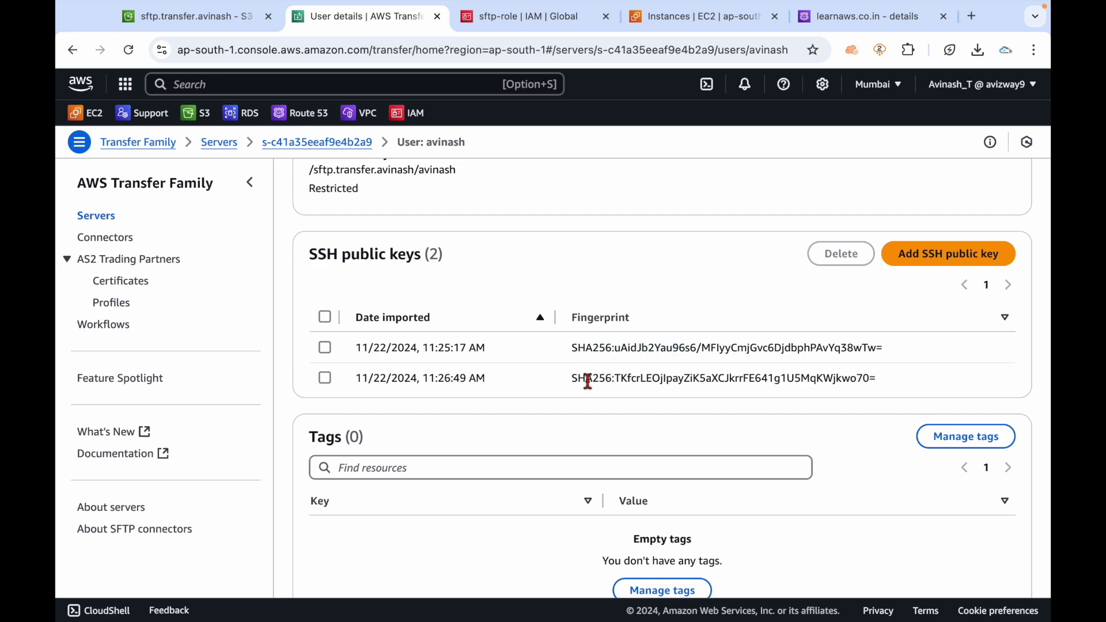
pyautogui.scroll(3, 587, 380)
pyautogui.click(1011, 183)
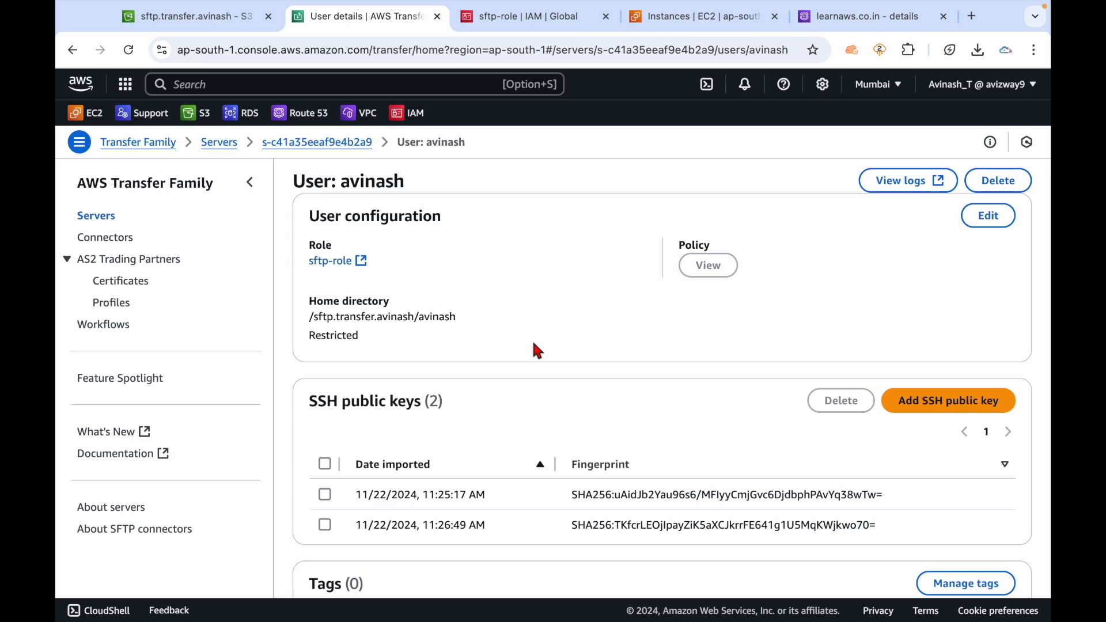
# Step: Return to the SFTP server's details page and review it
pyautogui.click(290, 144)
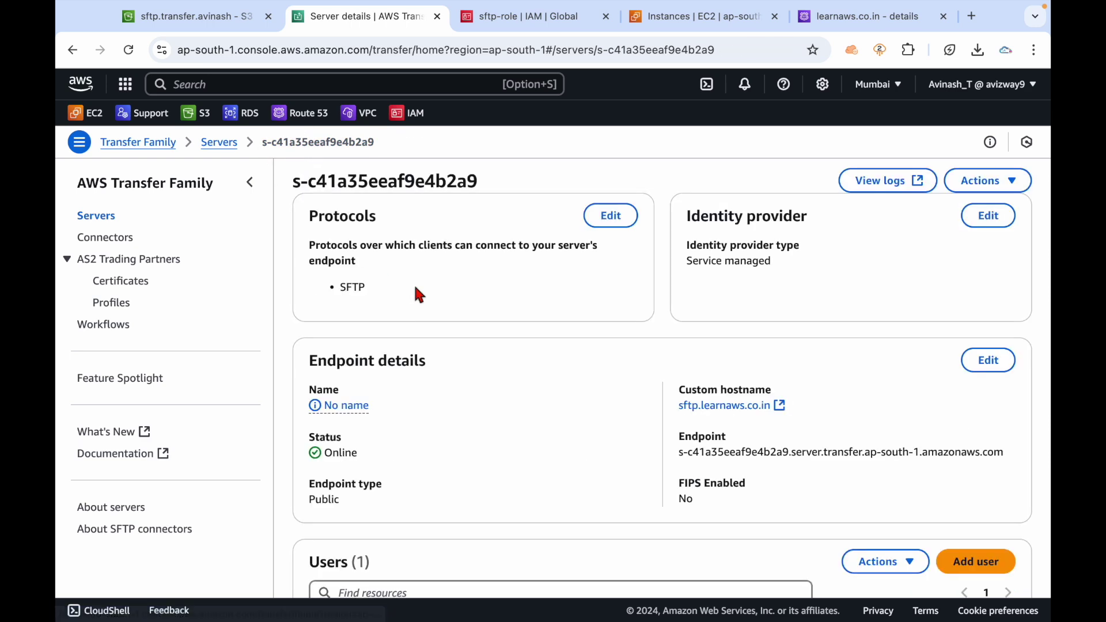
pyautogui.scroll(-5, 461, 429)
pyautogui.scroll(5, 379, 173)
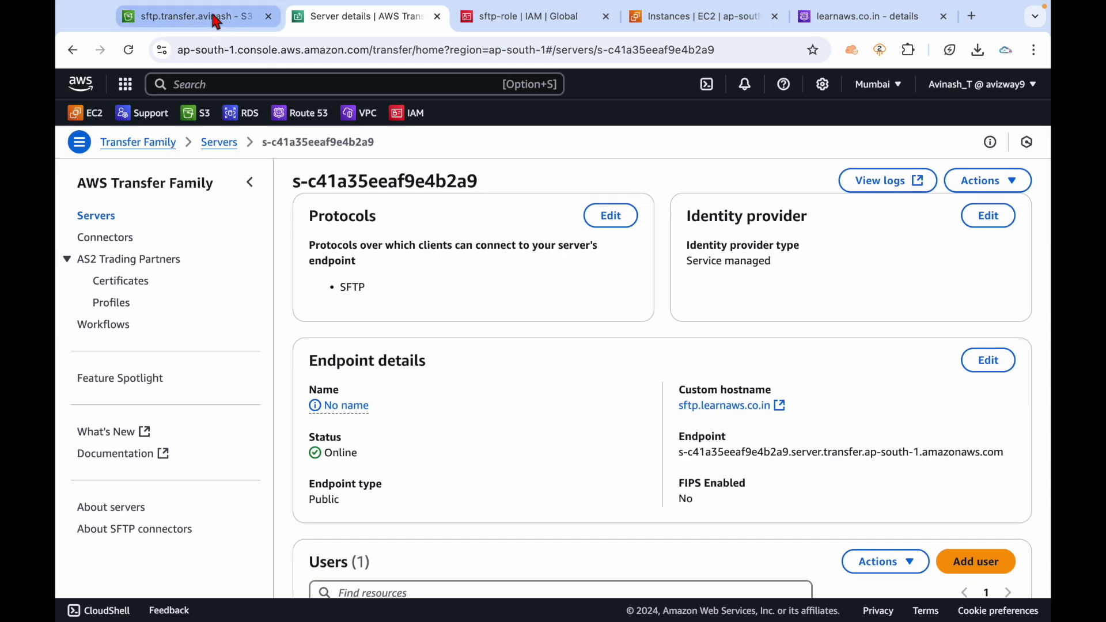
# Step: Open the user's home folder in the sftp.transfer S3 bucket and inspect its contents
pyautogui.click(216, 17)
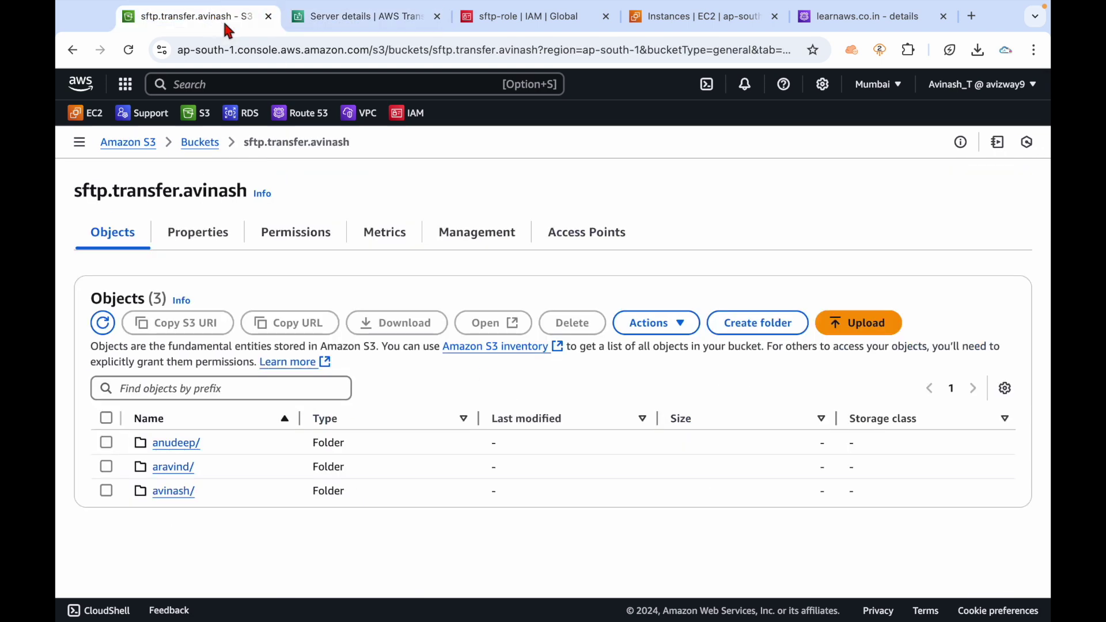
pyautogui.click(209, 498)
pyautogui.moveTo(348, 470); pyautogui.dragTo(657, 485)
pyautogui.click(723, 495)
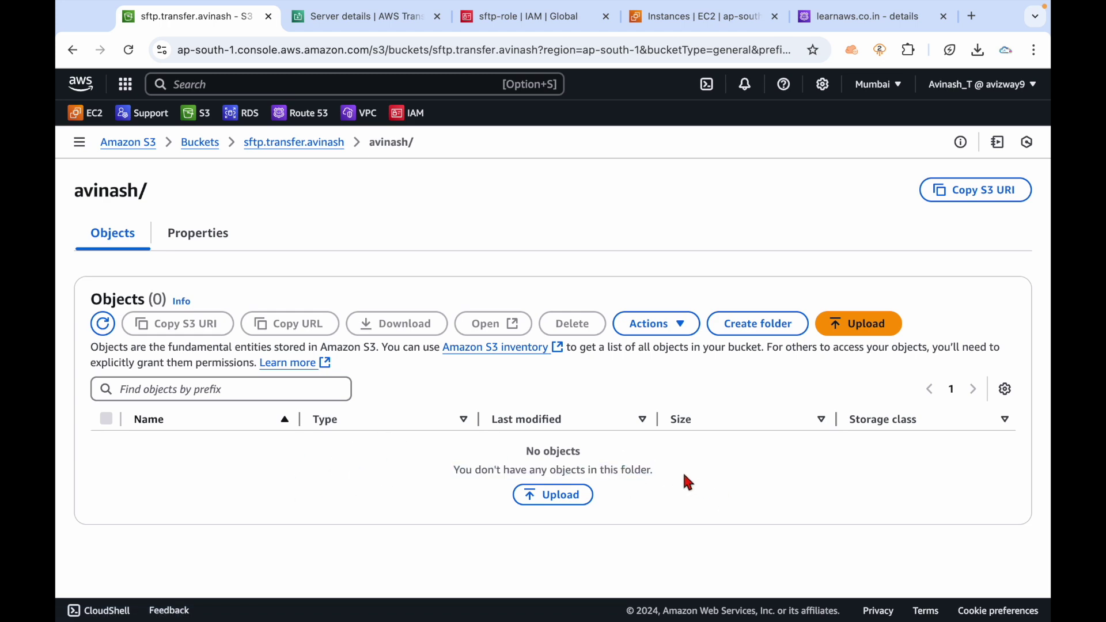
# Step: Return to the Windows machine, close Notepad, and minimise the keys folder and Command Prompt windows
pyautogui.hotkey('ctrl', 'Left')
pyautogui.click(498, 316)
pyautogui.click(879, 114)
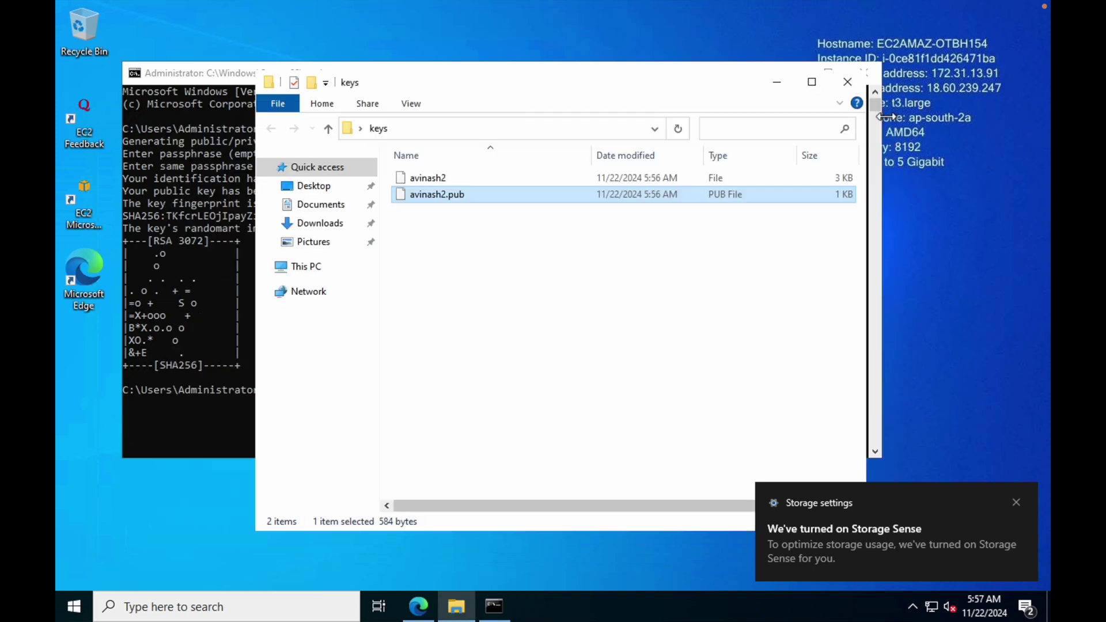
pyautogui.click(741, 243)
pyautogui.click(773, 83)
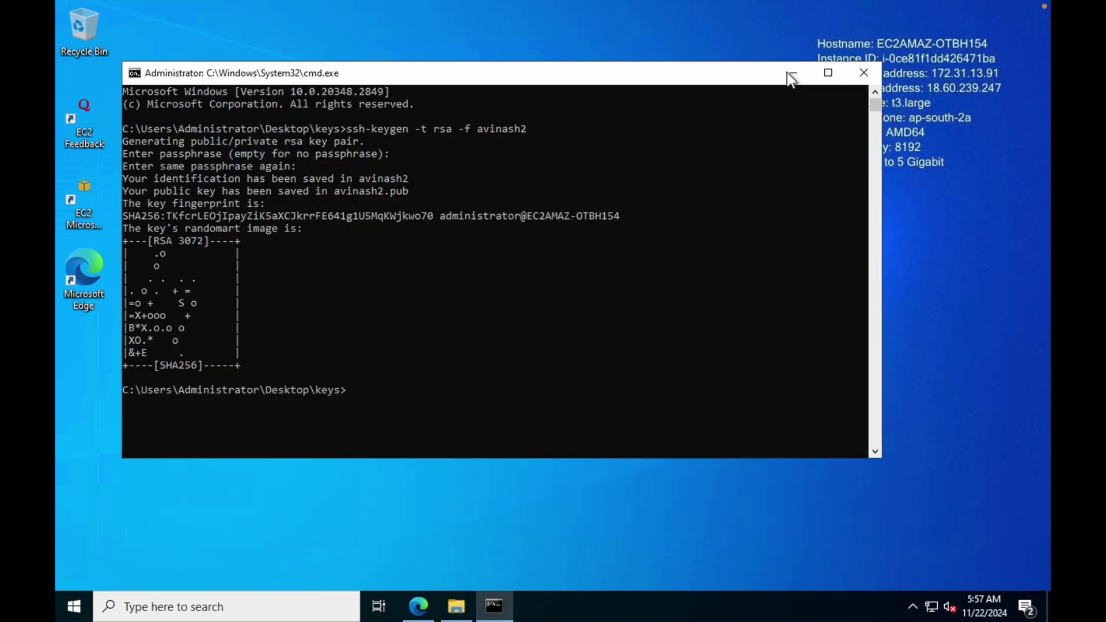
pyautogui.click(792, 74)
# Step: Search Google for winscp in Microsoft Edge and maximise the browser window
pyautogui.click(418, 606)
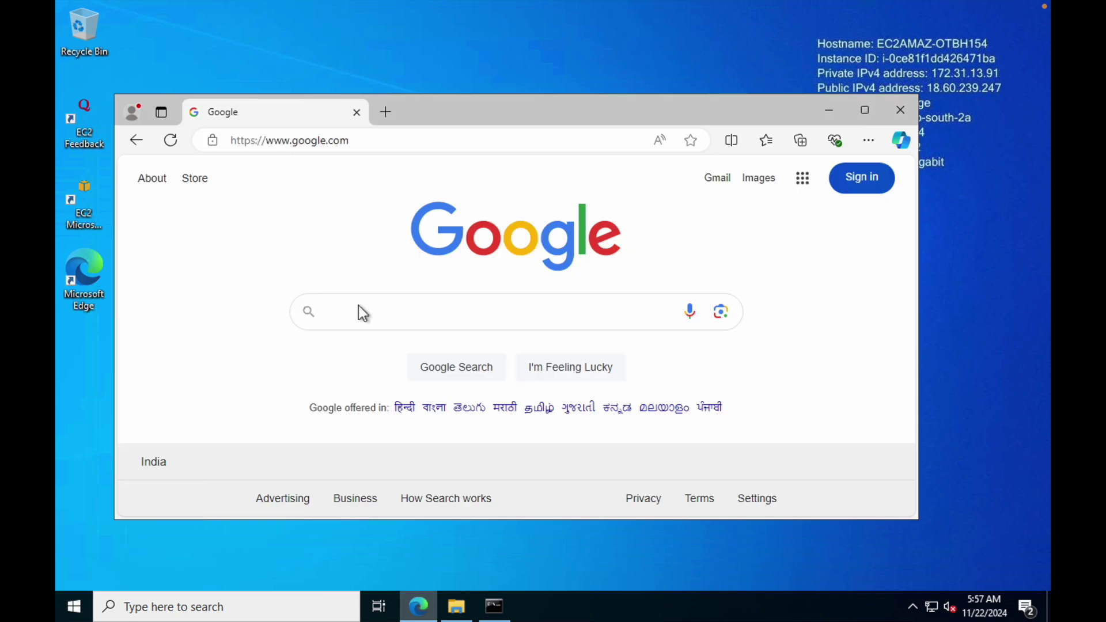
pyautogui.click(368, 308)
pyautogui.write('winscp')
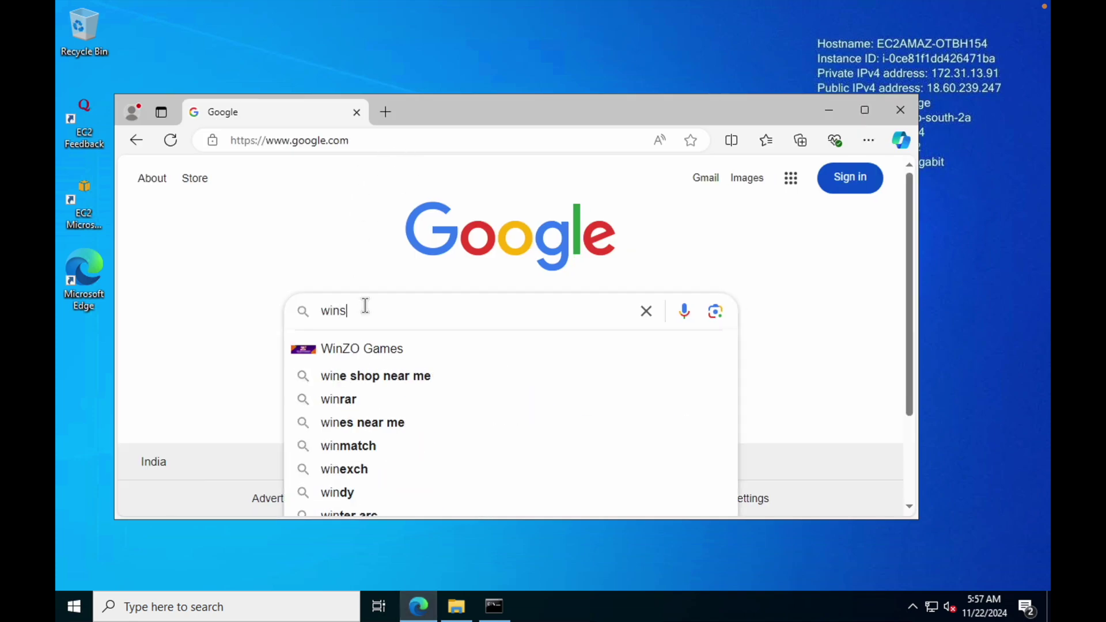
pyautogui.press('Return')
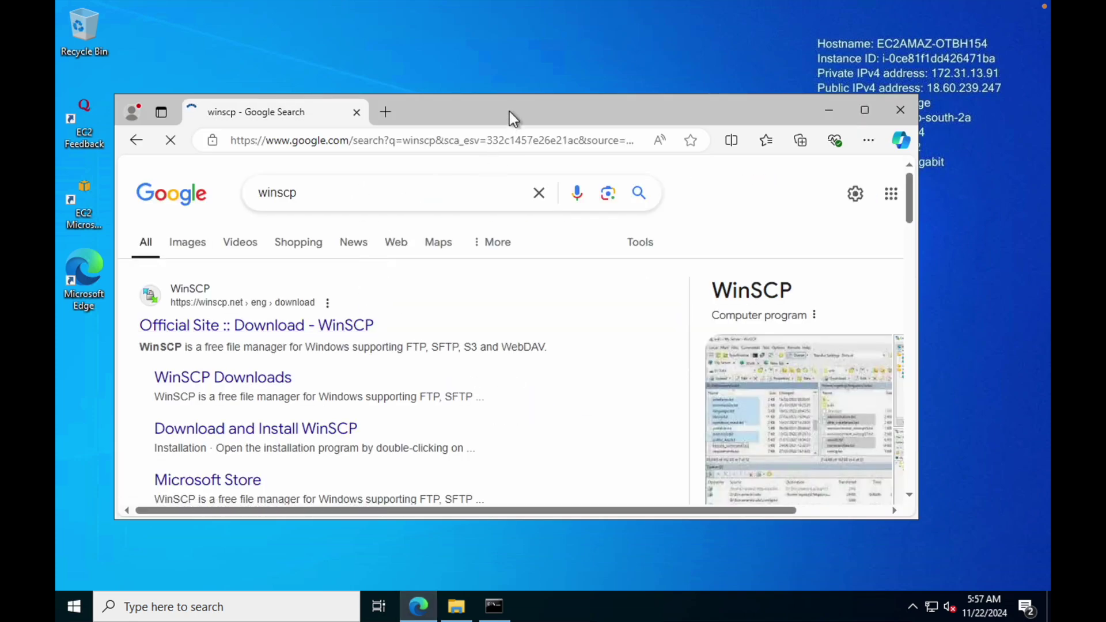
pyautogui.doubleClick(509, 112)
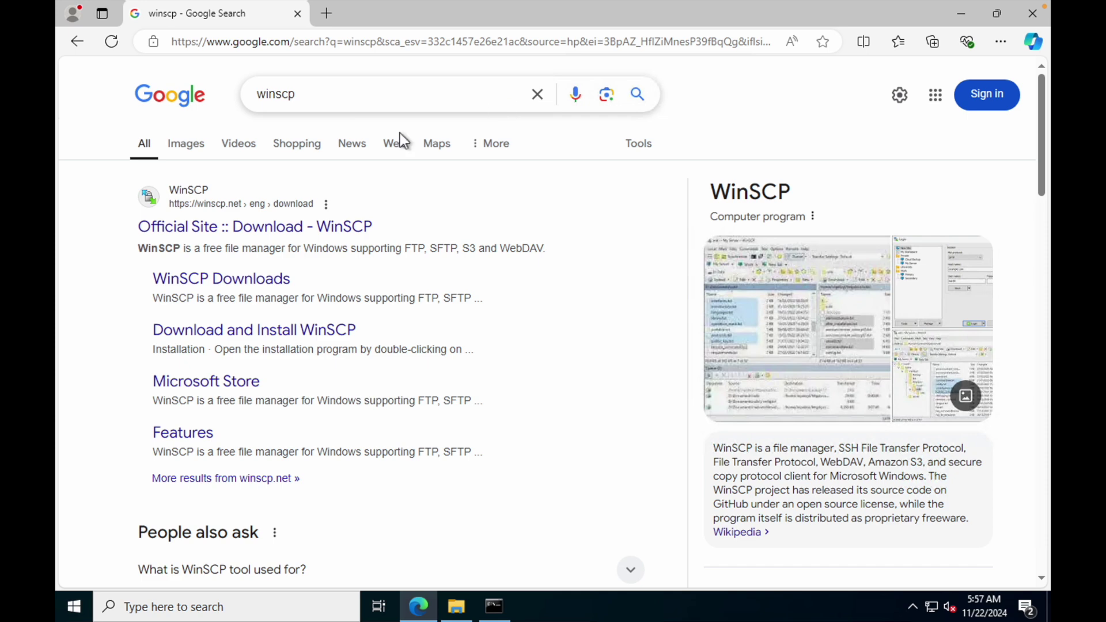
# Step: Download the WinSCP 6.3.5 installer from the official WinSCP site, dismissing the advertisement that covers the page
pyautogui.click(223, 231)
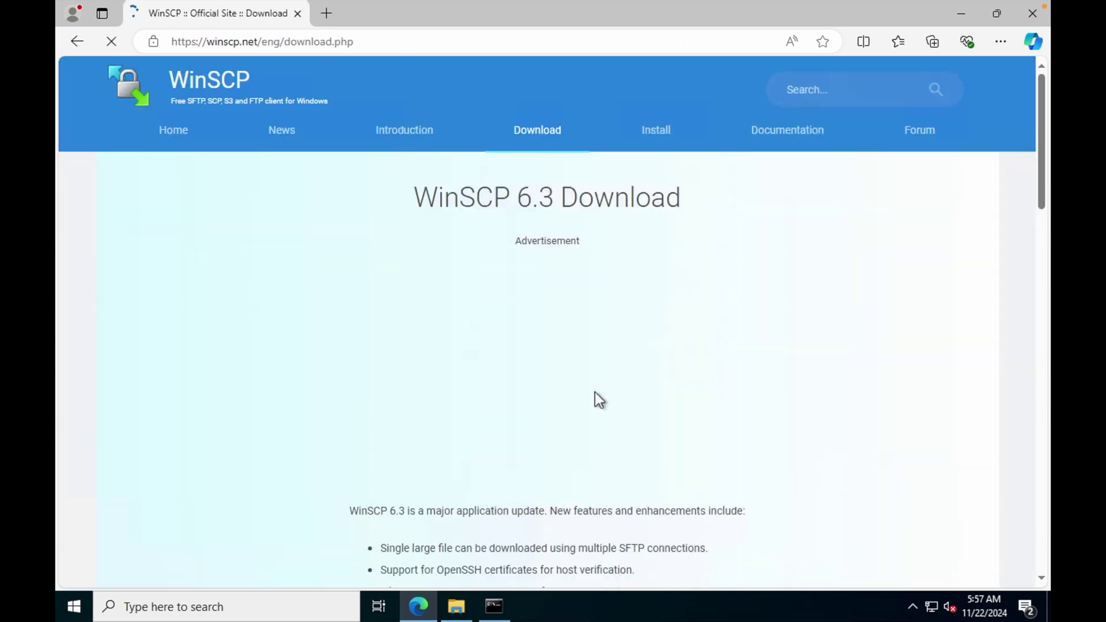
pyautogui.click(536, 147)
pyautogui.scroll(-3, 814, 496)
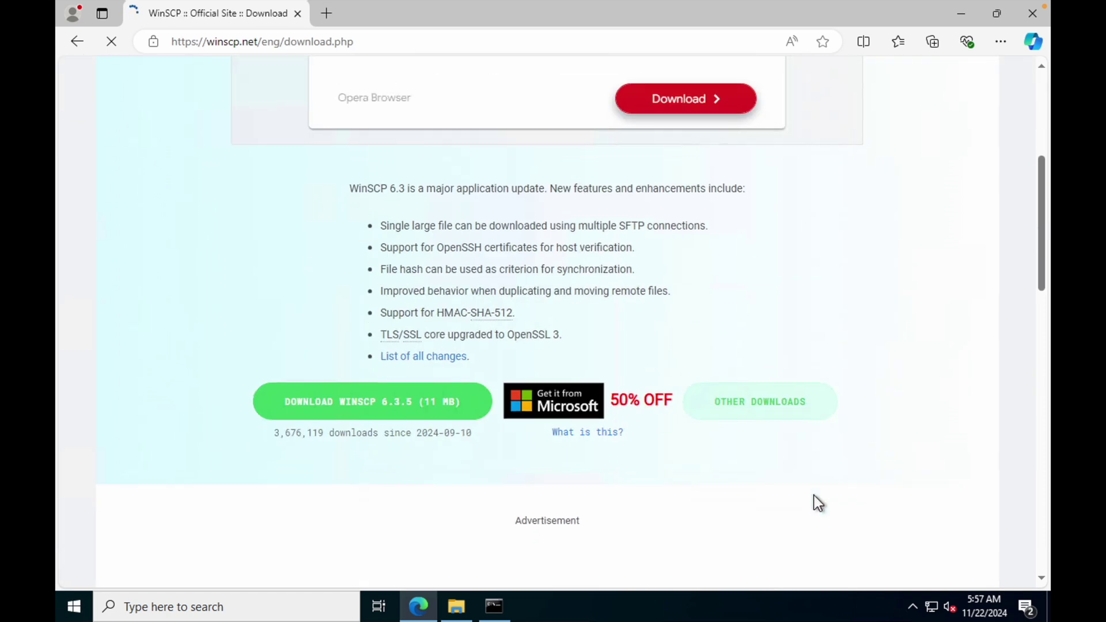
pyautogui.click(388, 387)
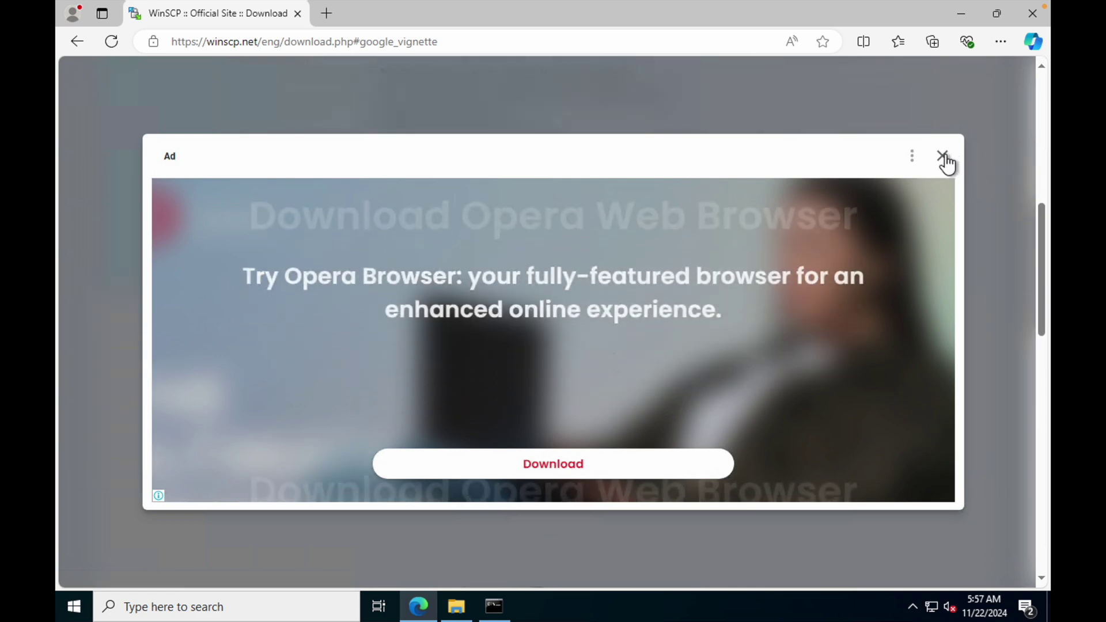
pyautogui.scroll(-10, 996, 264)
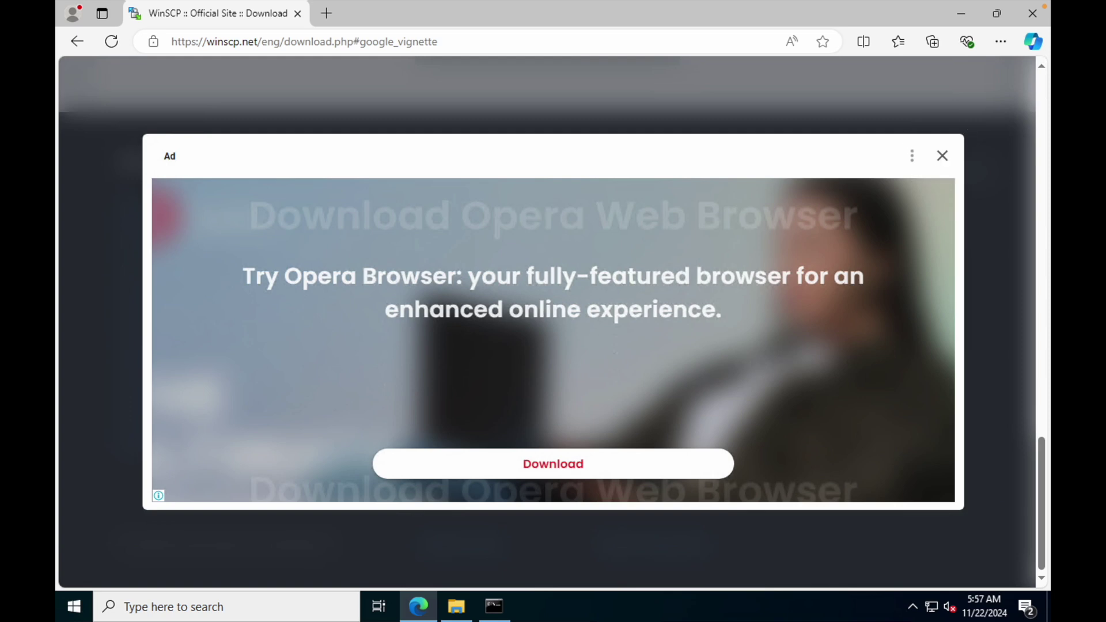
pyautogui.click(942, 155)
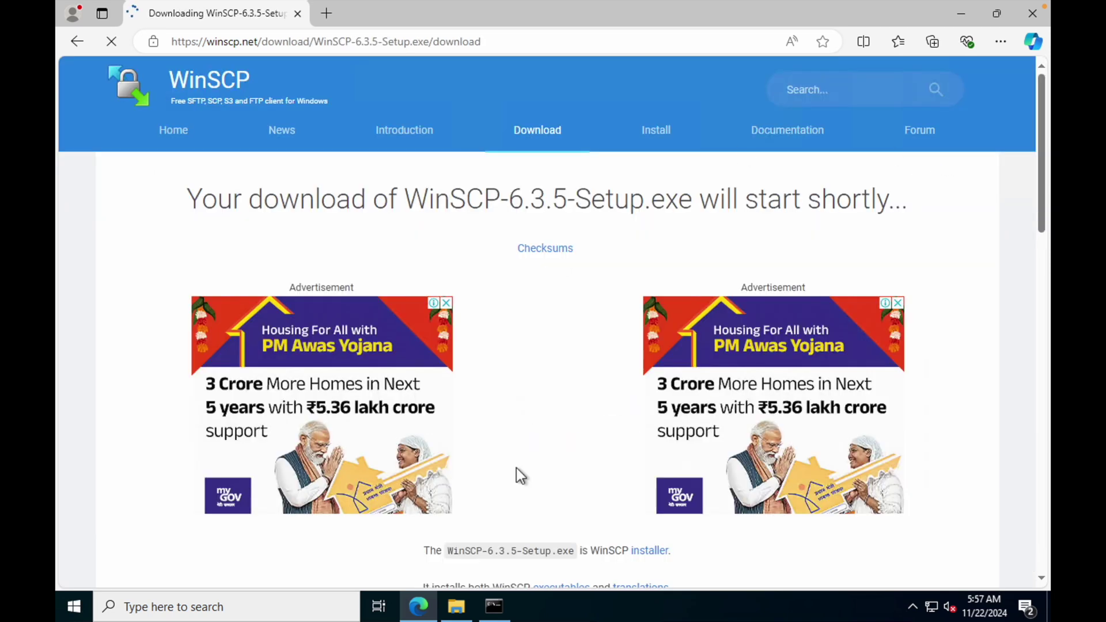
pyautogui.scroll(-2, 517, 468)
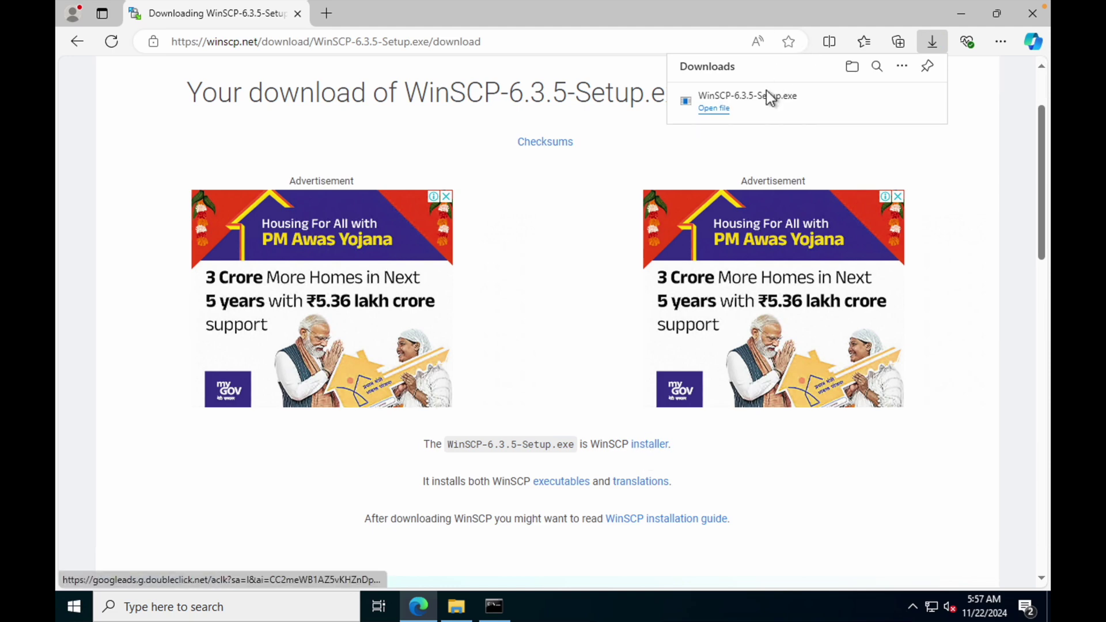
# Step: Run the downloaded installer and install WinSCP for all users with the license accepted and the typical installation
pyautogui.click(720, 109)
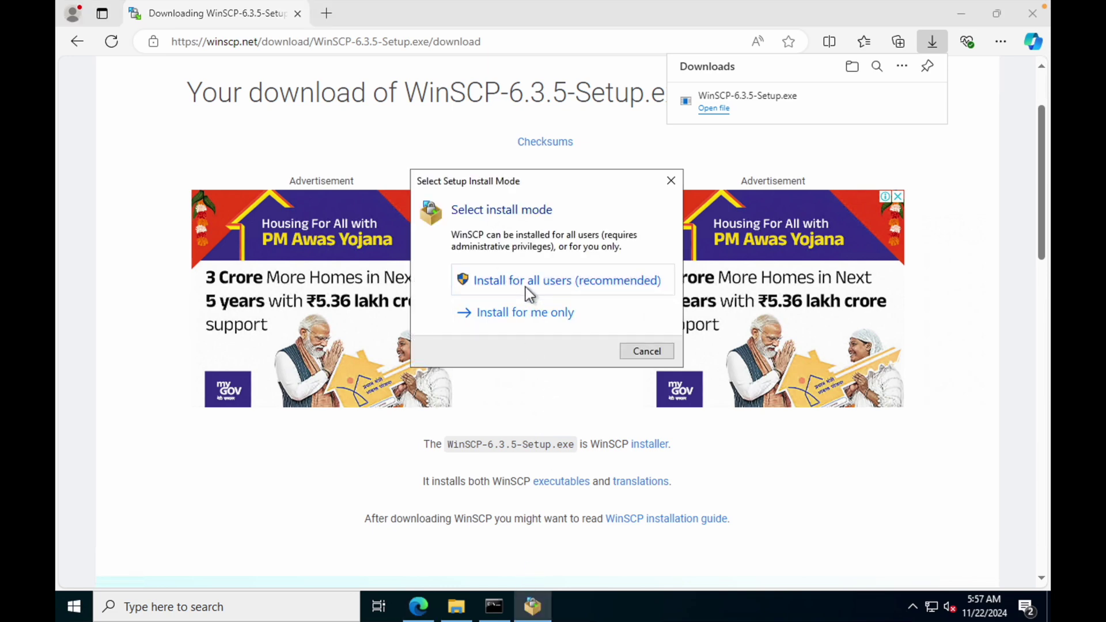
pyautogui.click(526, 287)
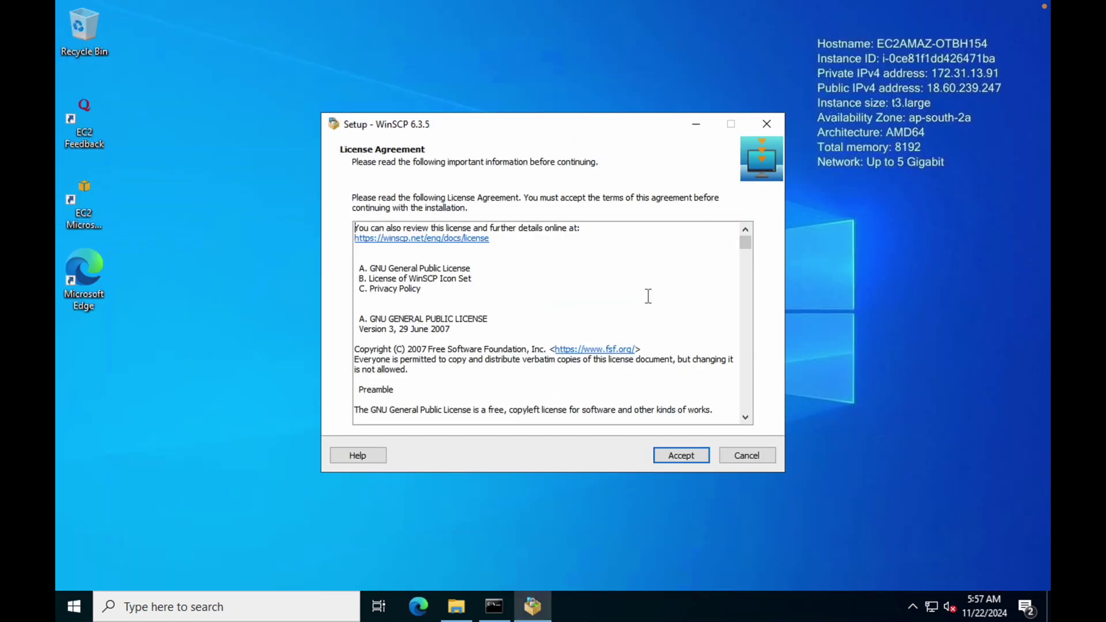
pyautogui.click(673, 455)
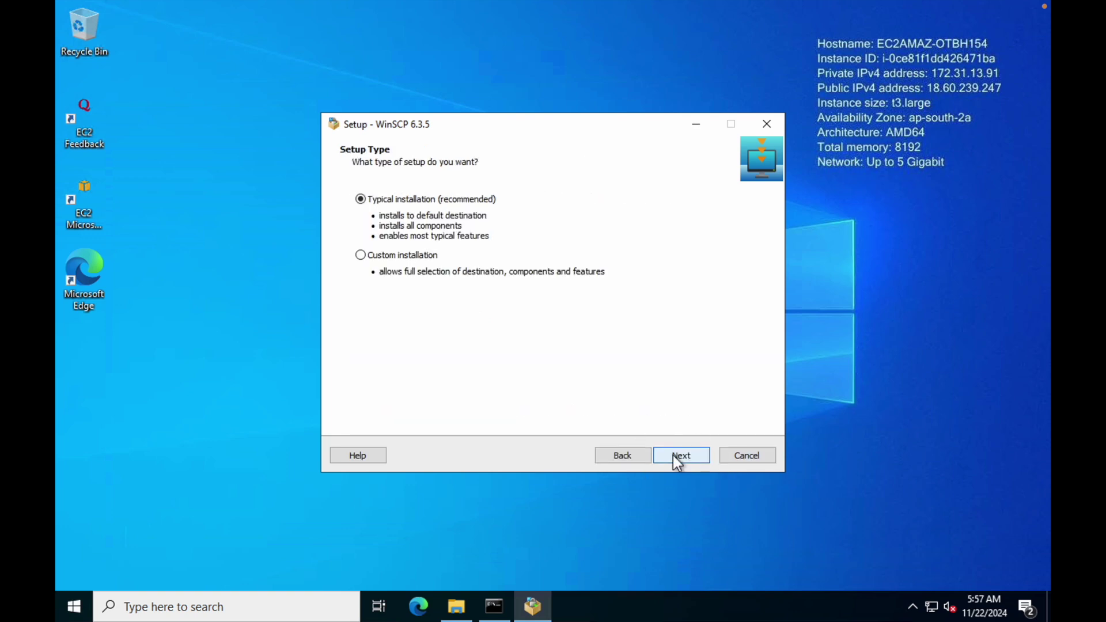
pyautogui.click(673, 455)
pyautogui.click(671, 455)
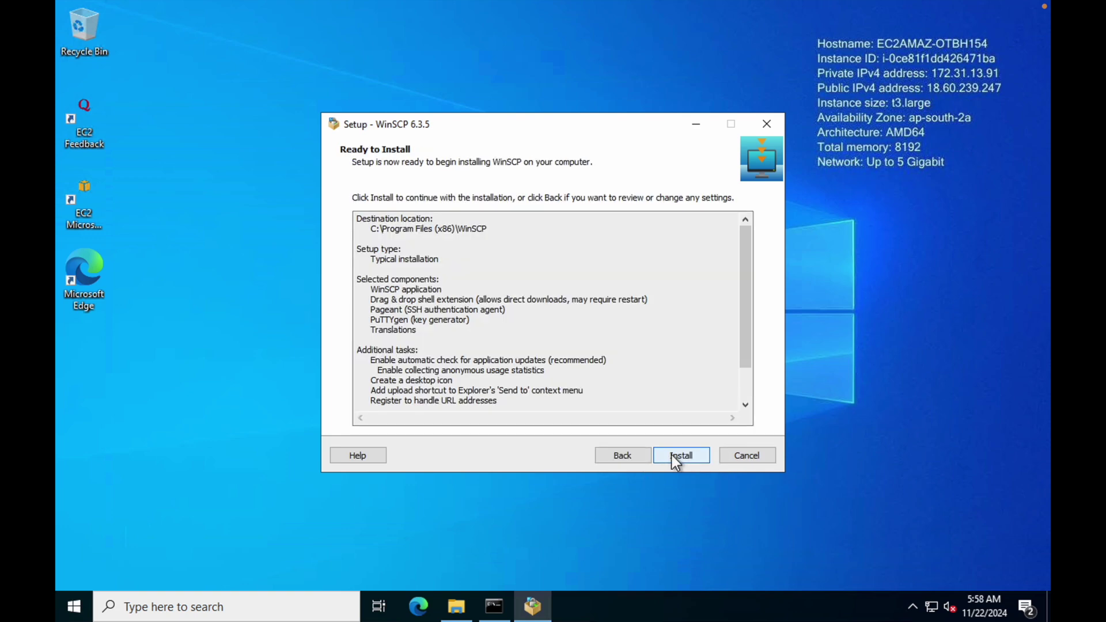
pyautogui.click(672, 455)
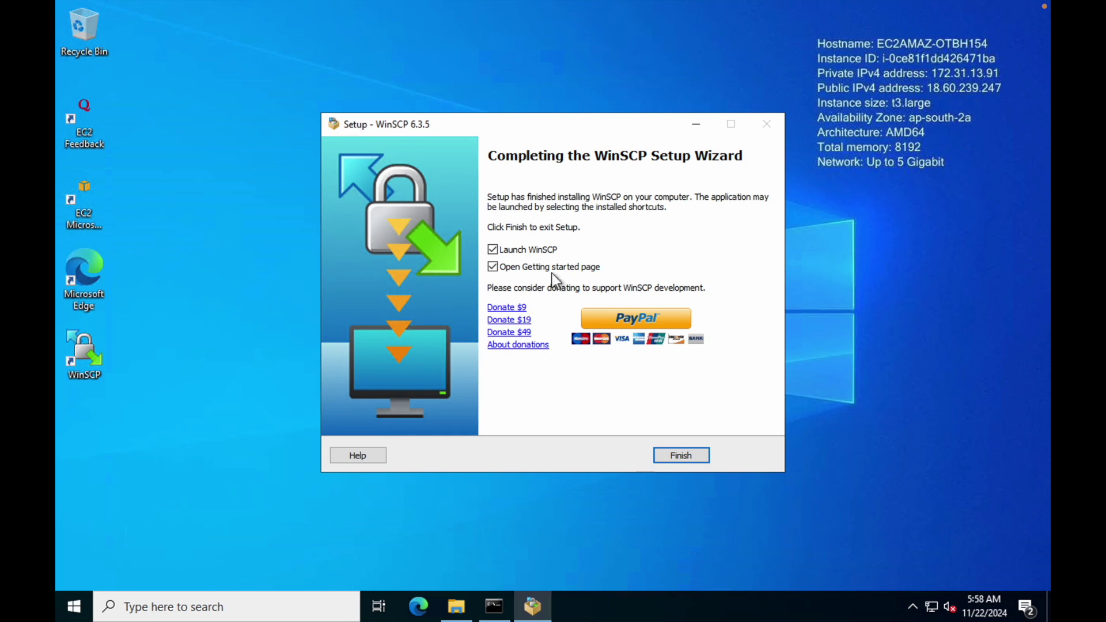
pyautogui.click(683, 457)
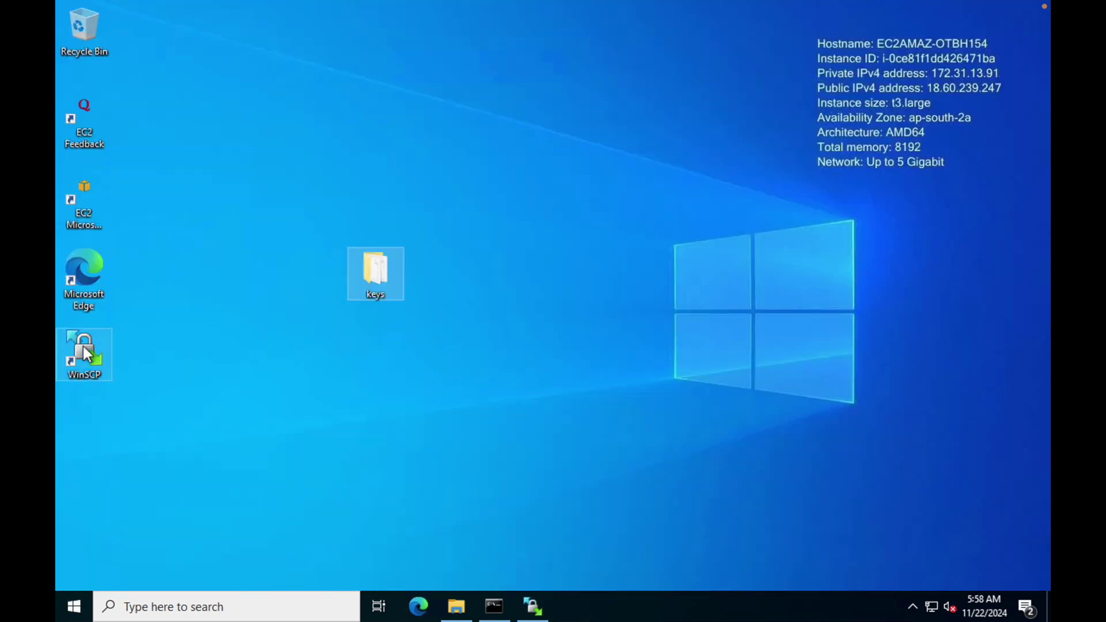
# Step: Open WinSCP from the desktop and choose SFTP as the new site's file protocol
pyautogui.doubleClick(85, 349)
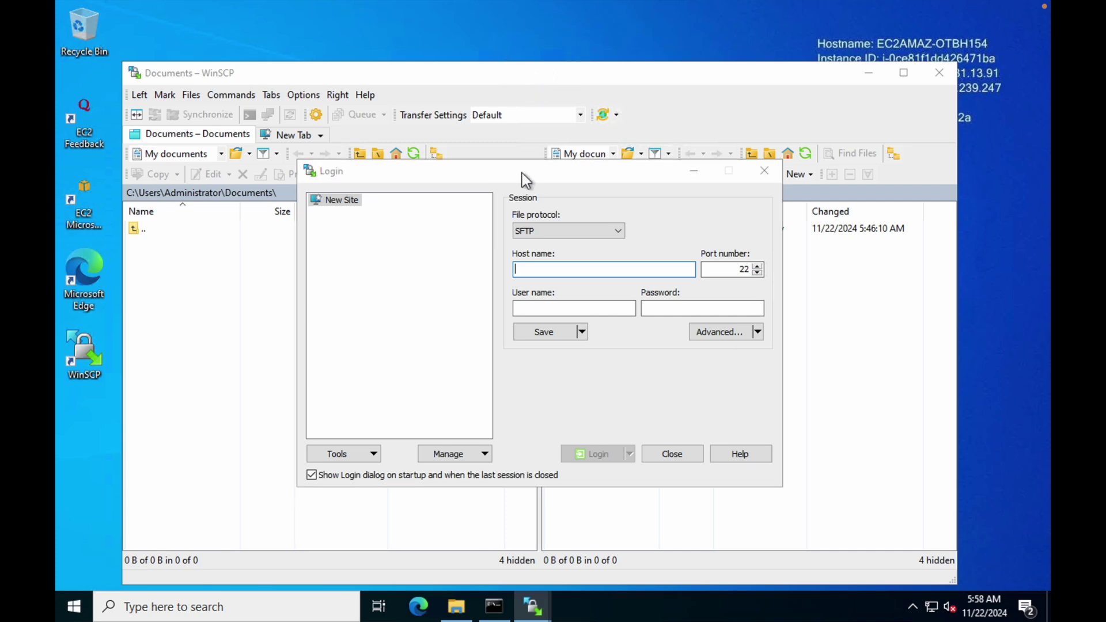
pyautogui.moveTo(521, 173); pyautogui.dragTo(511, 150)
pyautogui.click(575, 213)
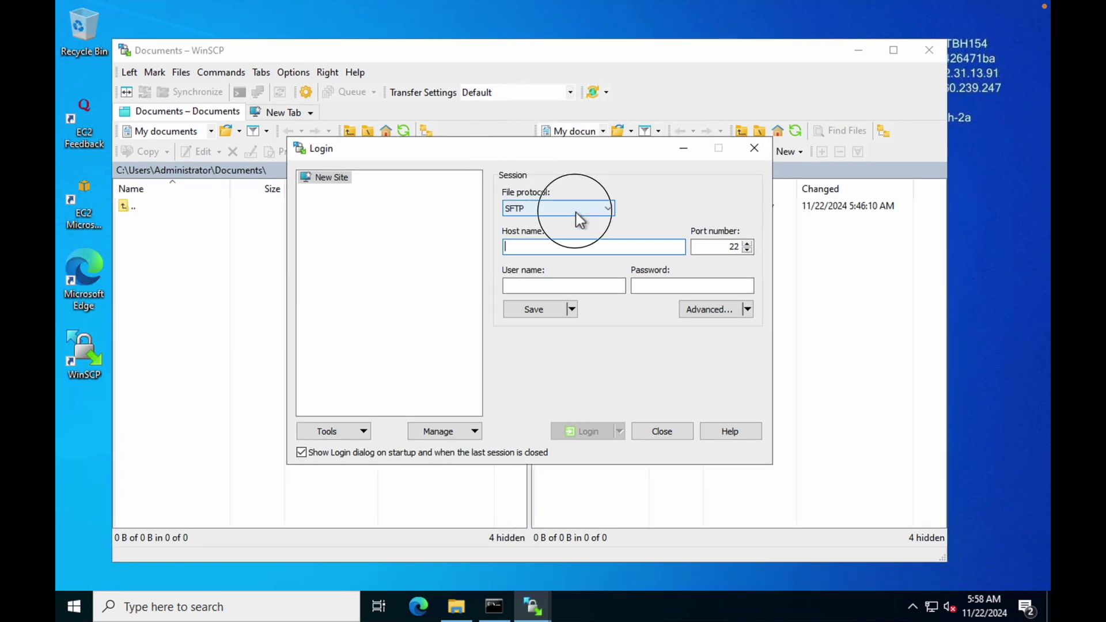
pyautogui.click(578, 221)
# Step: Enter sftp.learnaws.co.in as the host name and fill in the SFTP user's user name, leaving the password empty
pyautogui.click(564, 247)
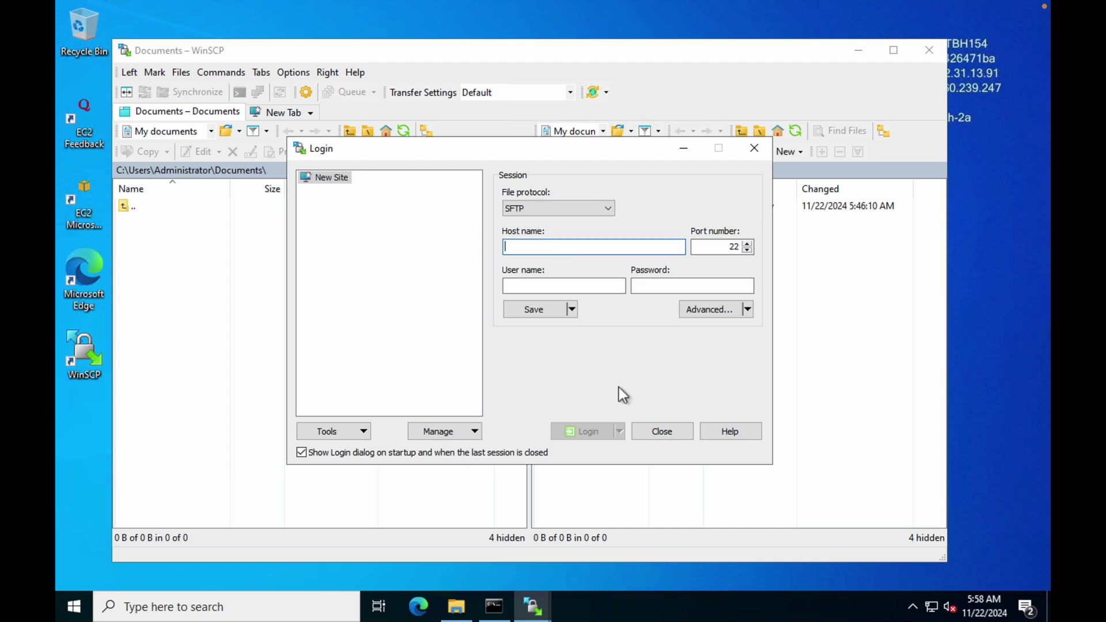
pyautogui.write('sftp.')
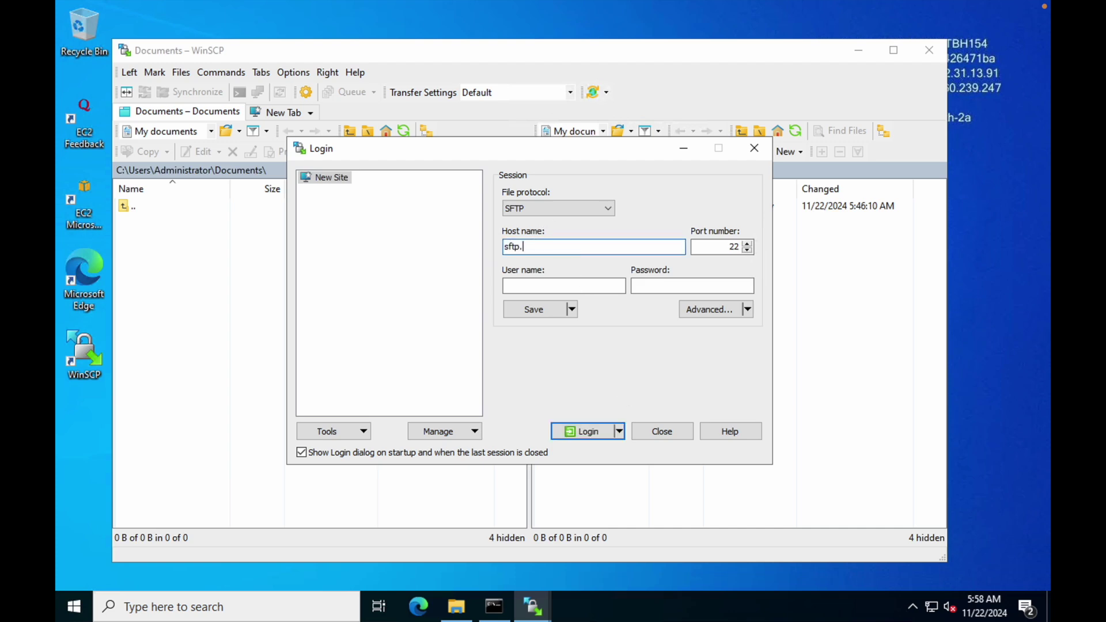
pyautogui.write('learnaws.co.in')
pyautogui.click(563, 286)
pyautogui.write('avi')
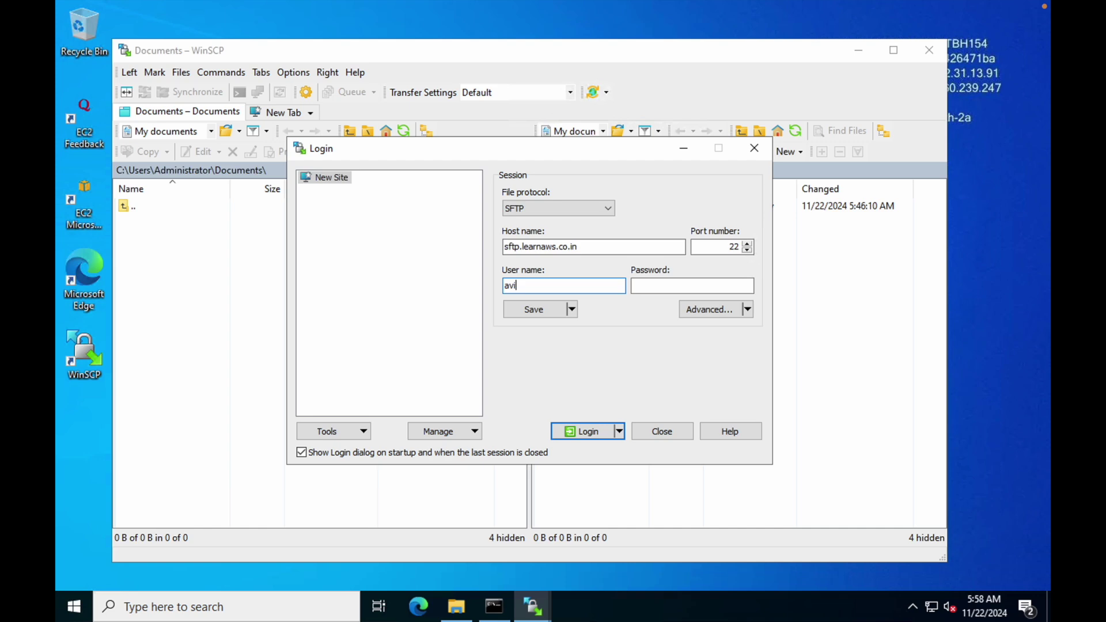
pyautogui.write('nash')
pyautogui.click(650, 287)
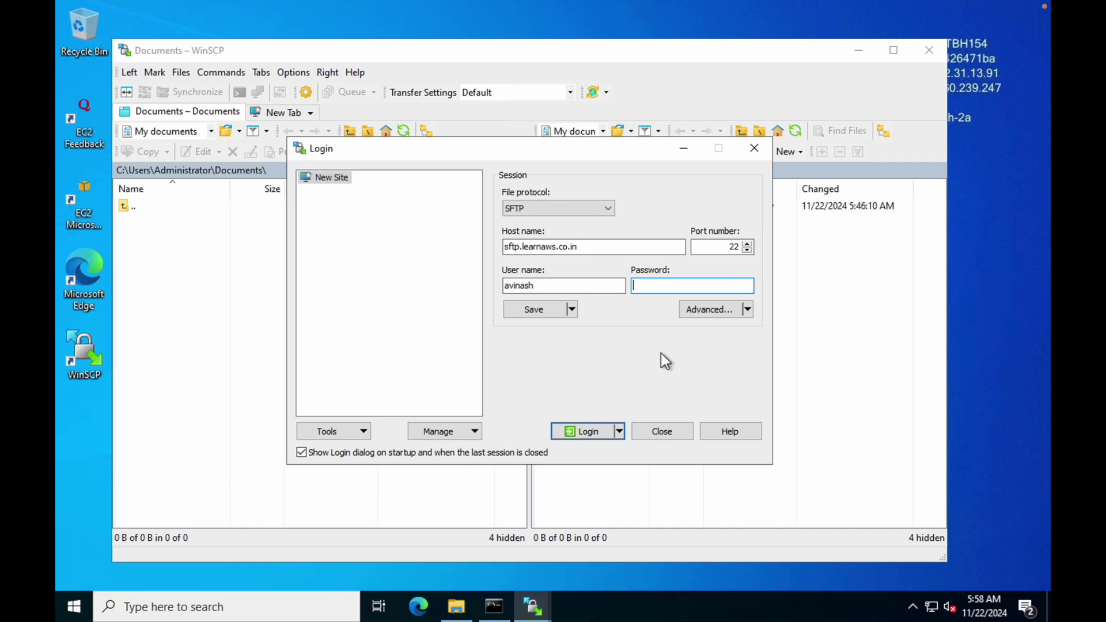
# Step: In the site's advanced SSH authentication settings, select the user's OpenSSH private key from the Desktop keys folder, showing all file types
pyautogui.click(700, 316)
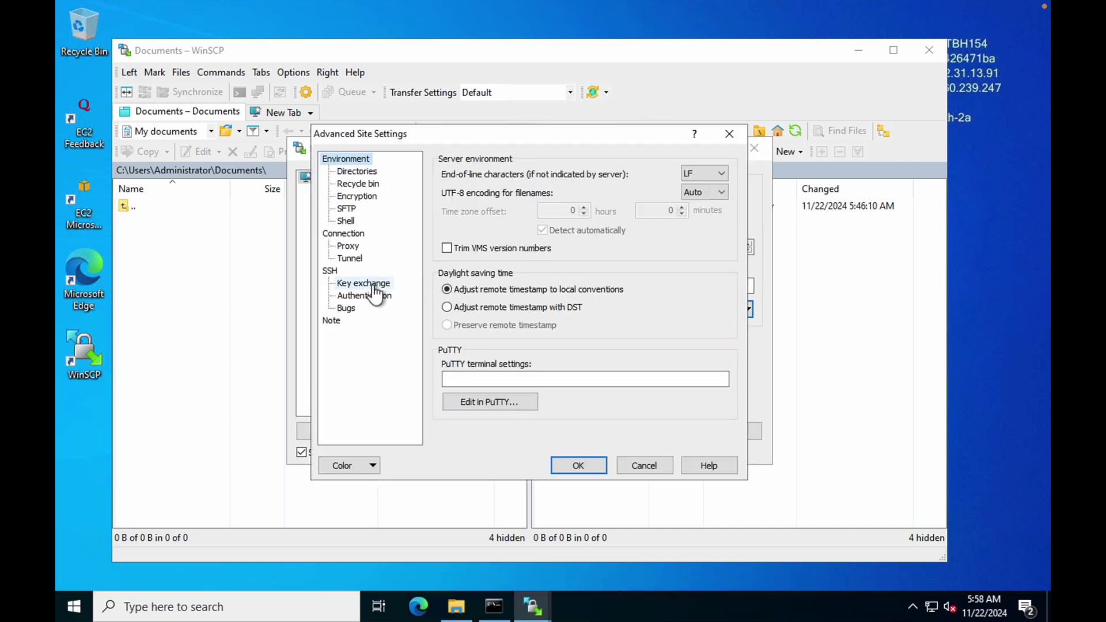
pyautogui.click(364, 297)
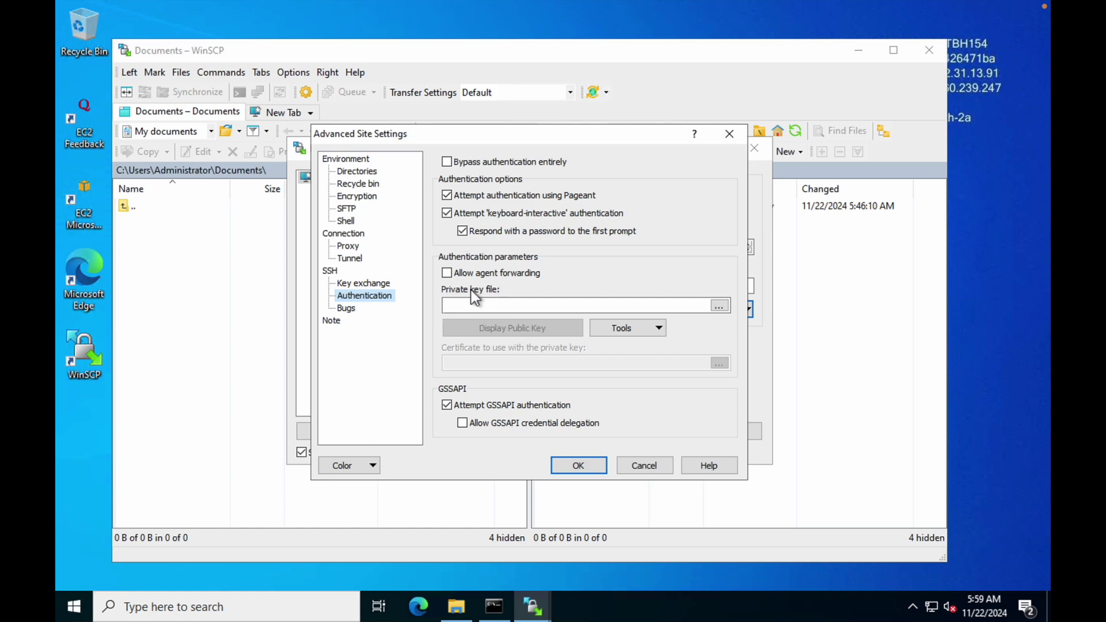
pyautogui.click(718, 306)
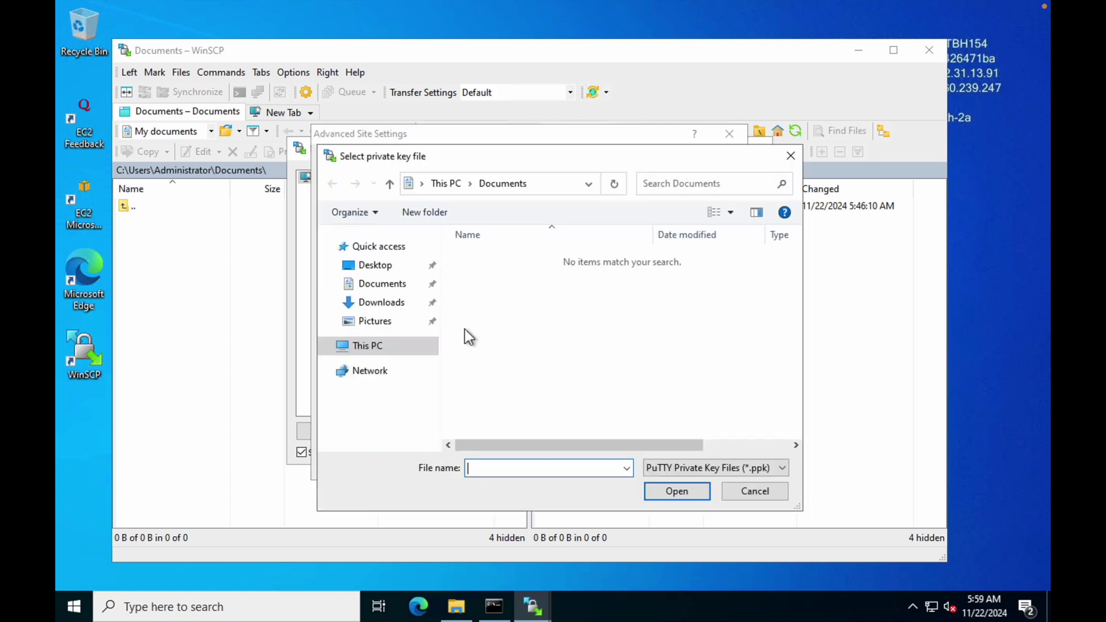
pyautogui.click(381, 266)
pyautogui.doubleClick(483, 260)
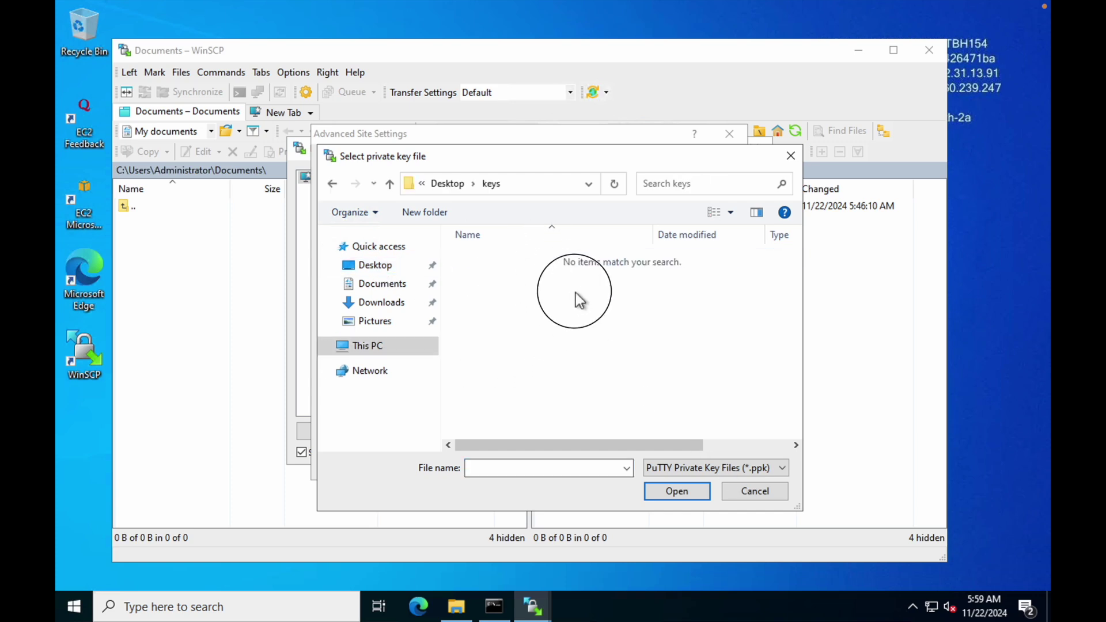
pyautogui.click(715, 468)
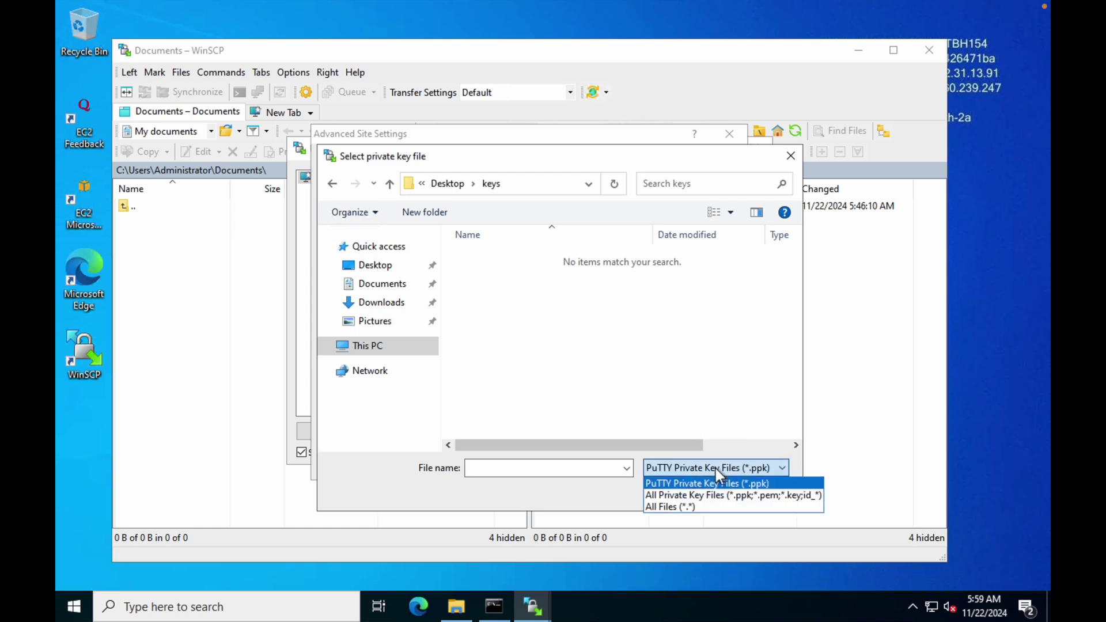
pyautogui.click(723, 508)
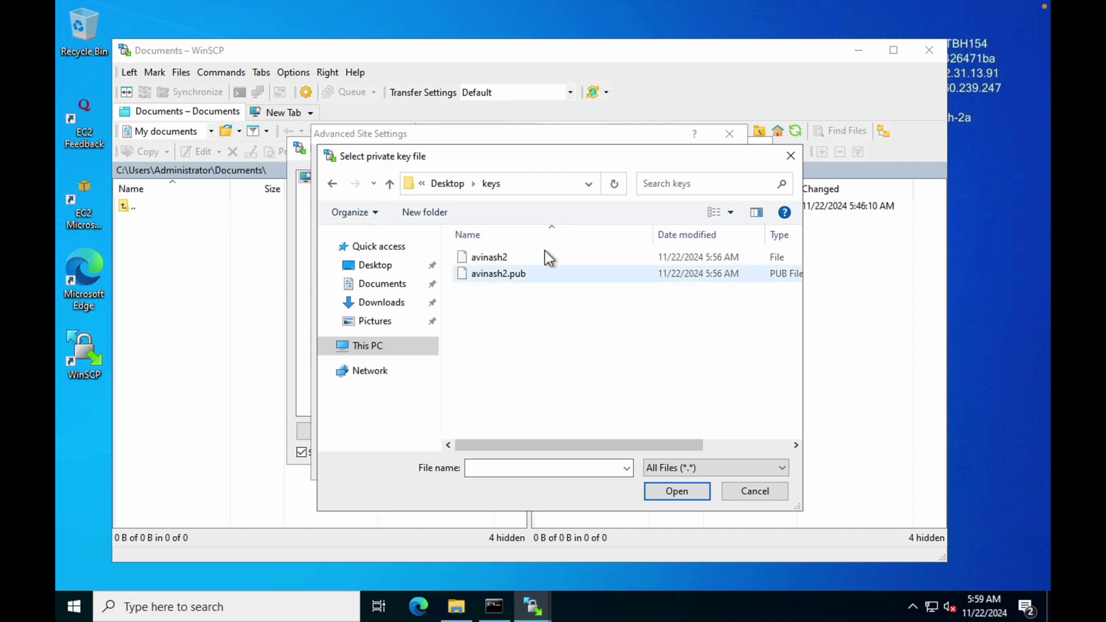
pyautogui.click(512, 257)
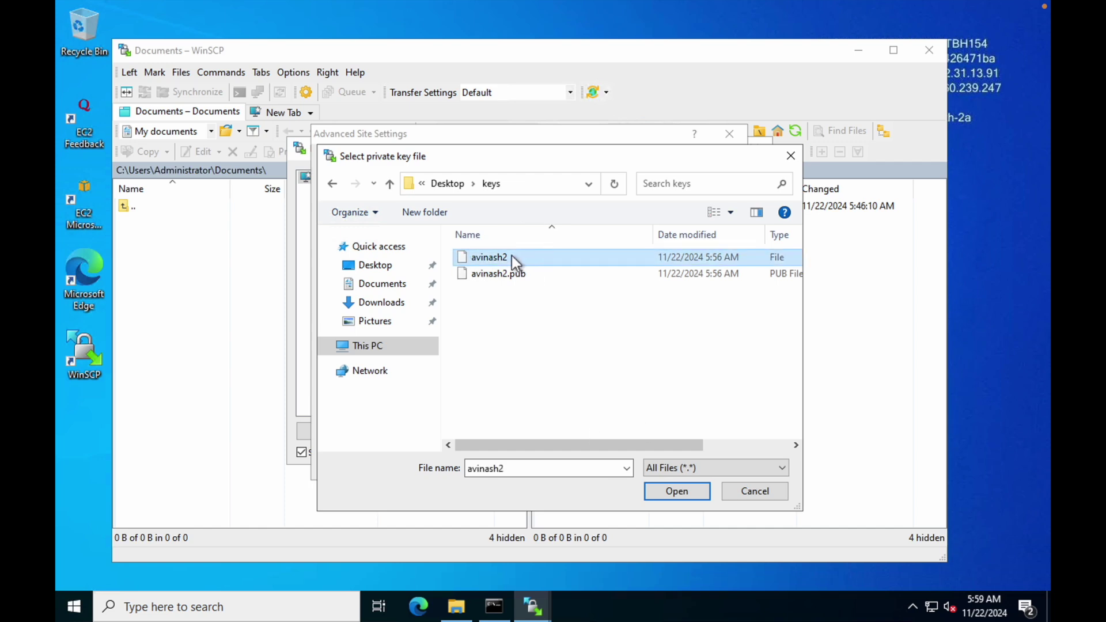
pyautogui.click(714, 467)
pyautogui.click(713, 508)
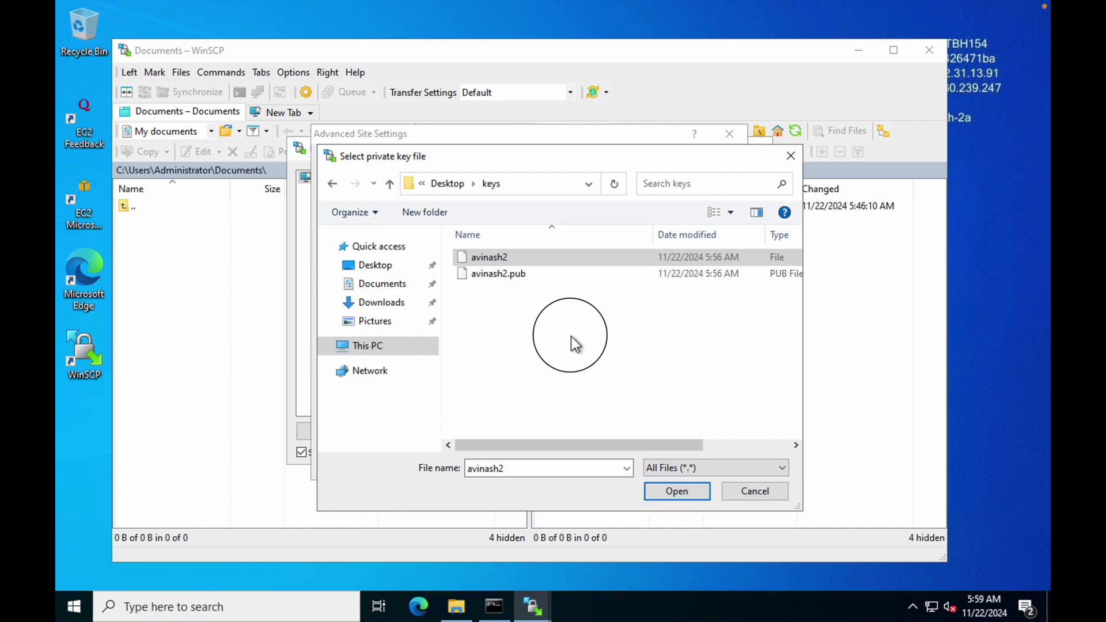
pyautogui.click(501, 259)
pyautogui.click(686, 491)
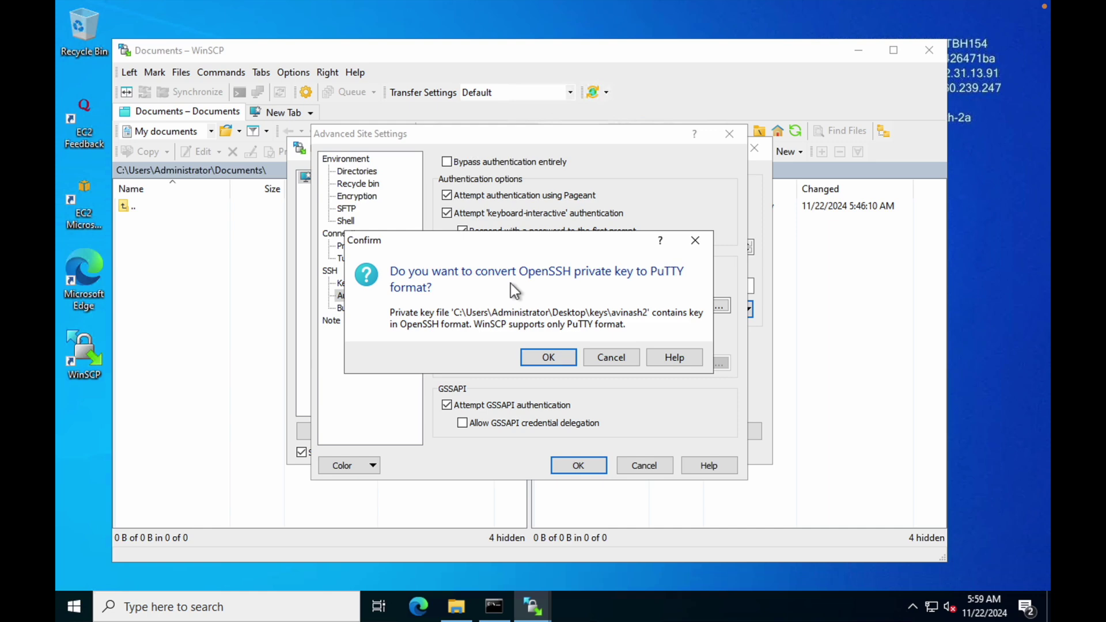
# Step: Convert the private key to PuTTY format, save it as a .ppk file in the keys folder, and apply the authentication settings
pyautogui.click(546, 358)
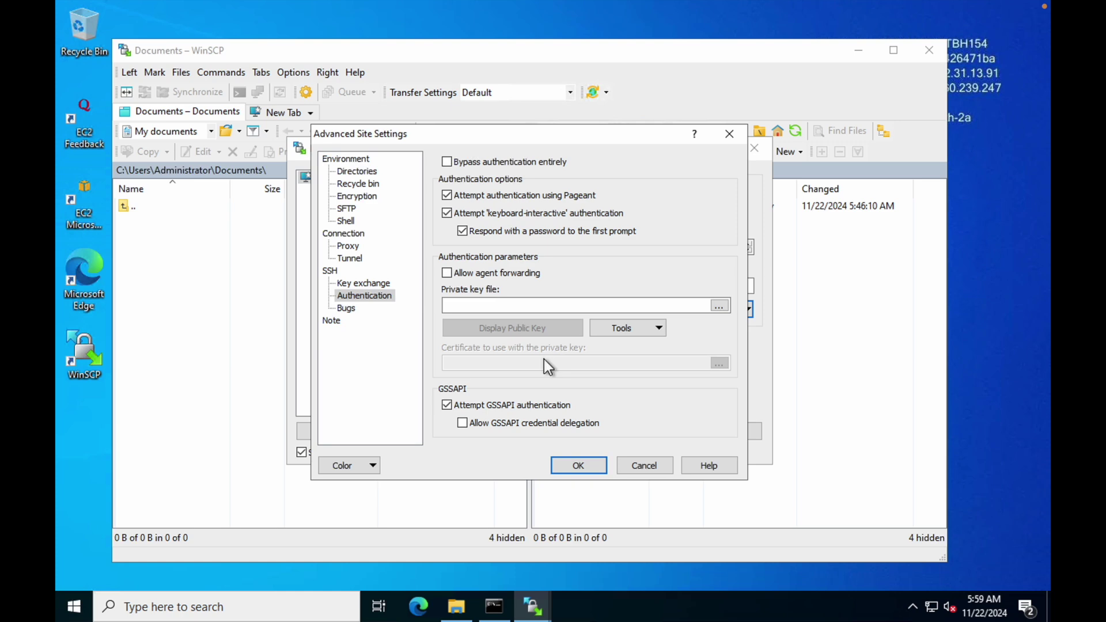
pyautogui.click(703, 499)
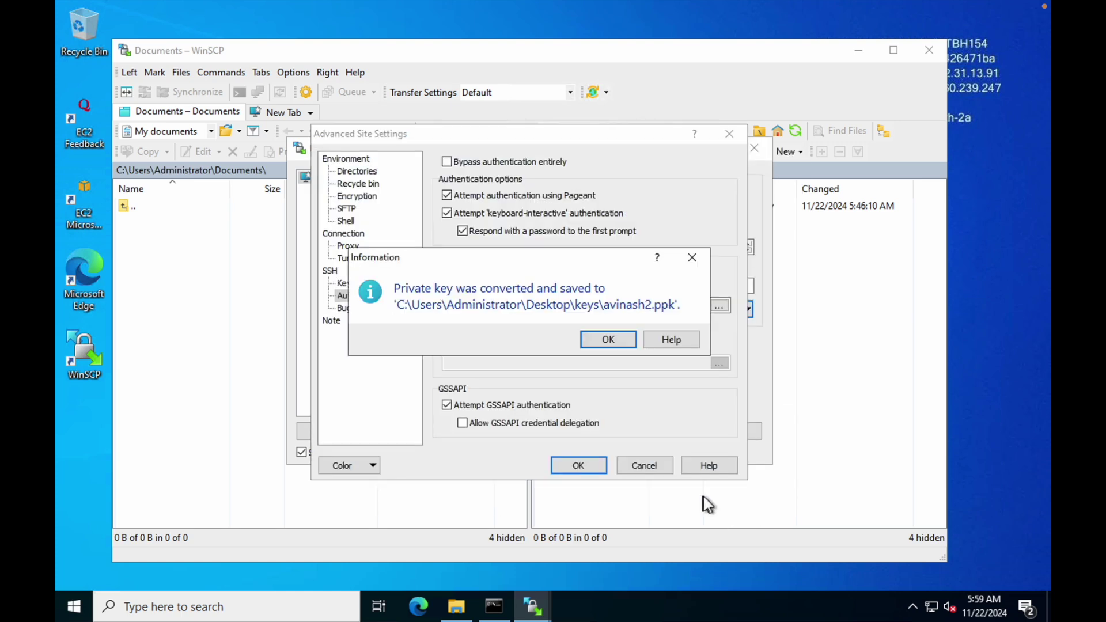
pyautogui.click(603, 344)
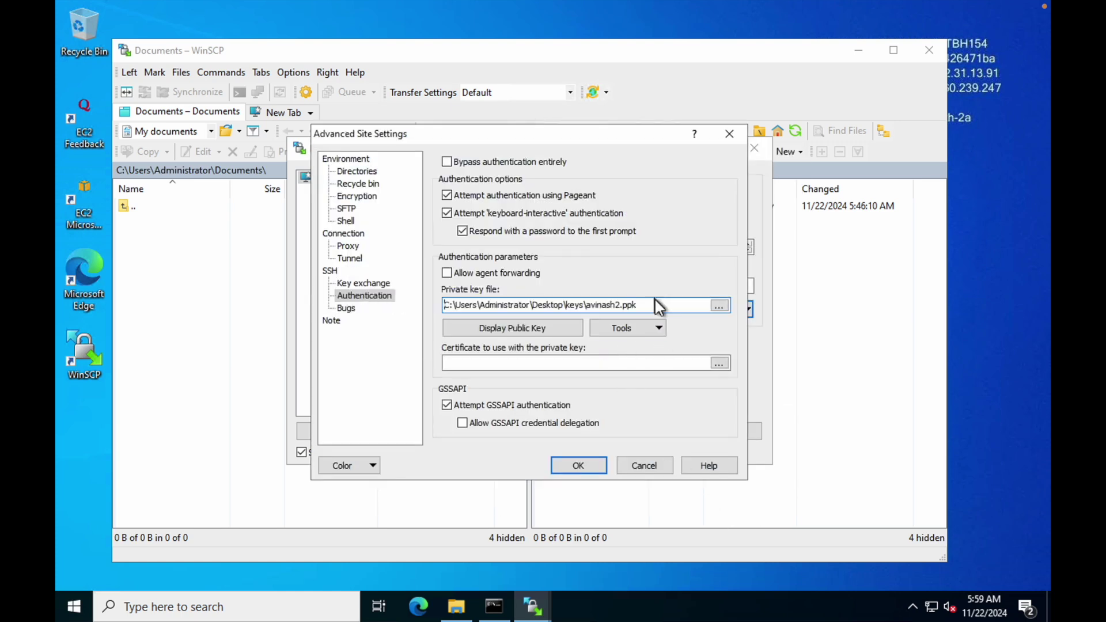
pyautogui.click(590, 468)
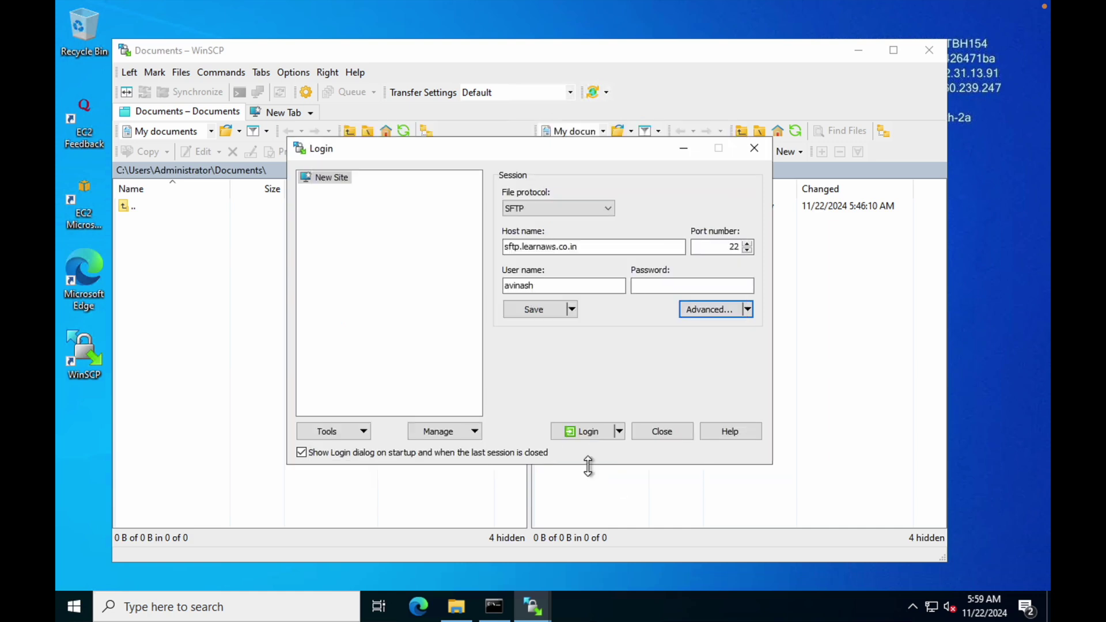
# Step: Log in to the SFTP server, accept its host key, and continue past the welcome banner after reading it
pyautogui.click(586, 433)
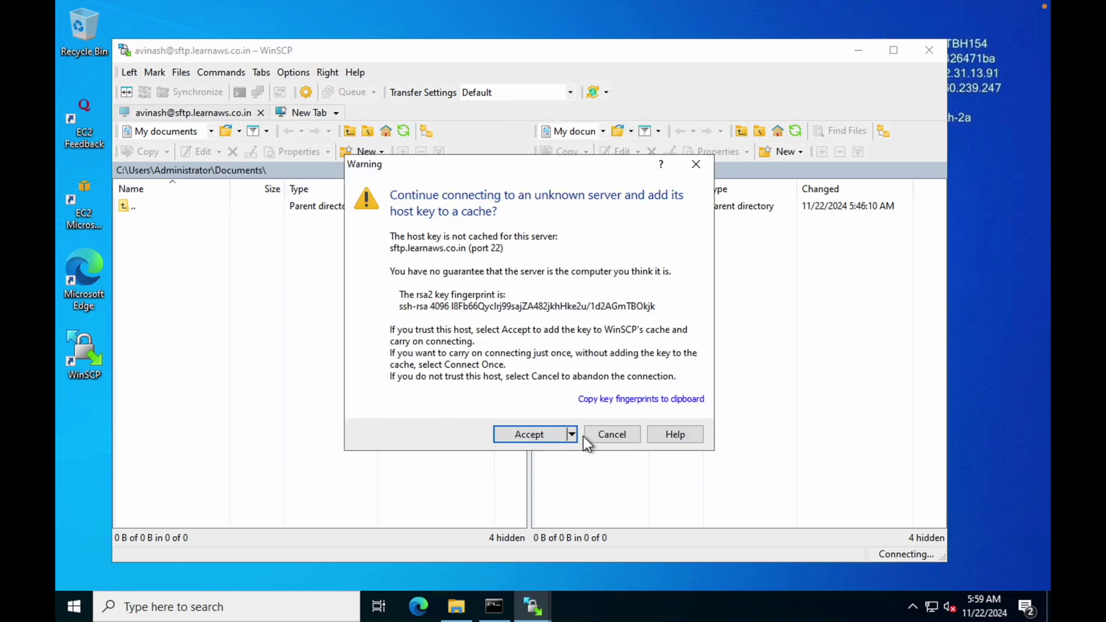
pyautogui.click(526, 435)
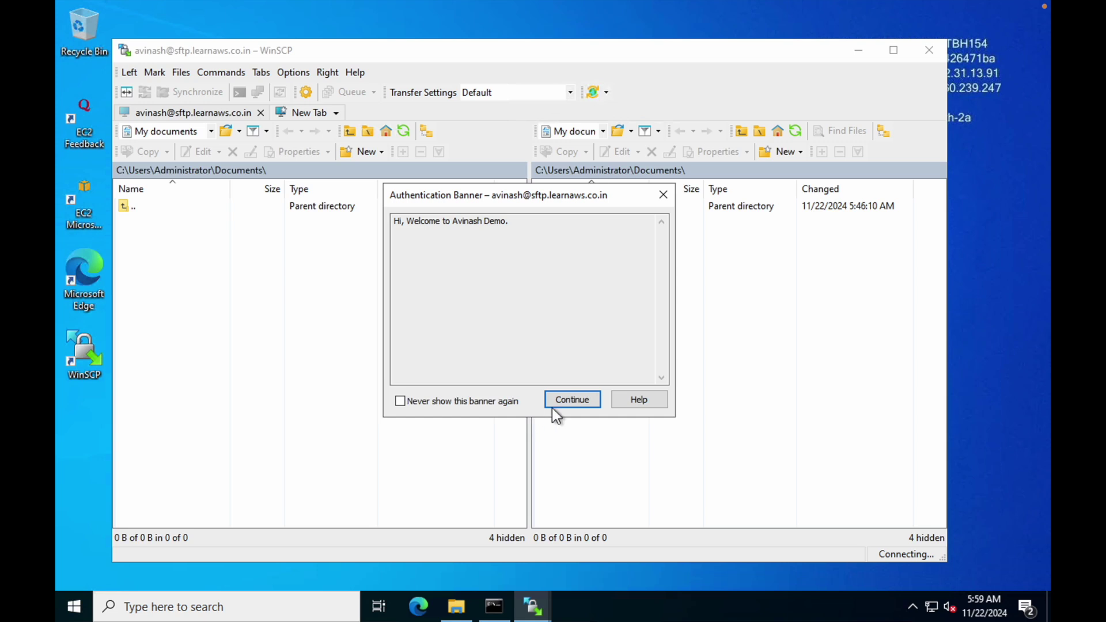
pyautogui.moveTo(519, 229); pyautogui.dragTo(377, 229)
pyautogui.click(557, 226)
pyautogui.moveTo(515, 226); pyautogui.dragTo(381, 223)
pyautogui.click(539, 230)
pyautogui.moveTo(533, 226); pyautogui.dragTo(384, 223)
pyautogui.click(548, 324)
pyautogui.click(570, 404)
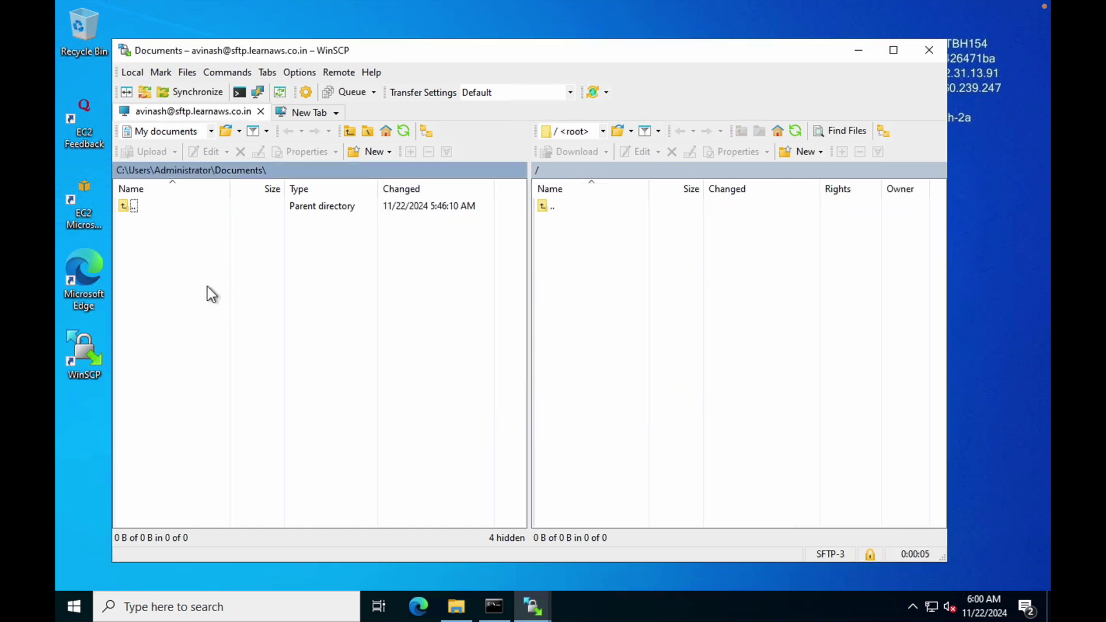
pyautogui.click(74, 426)
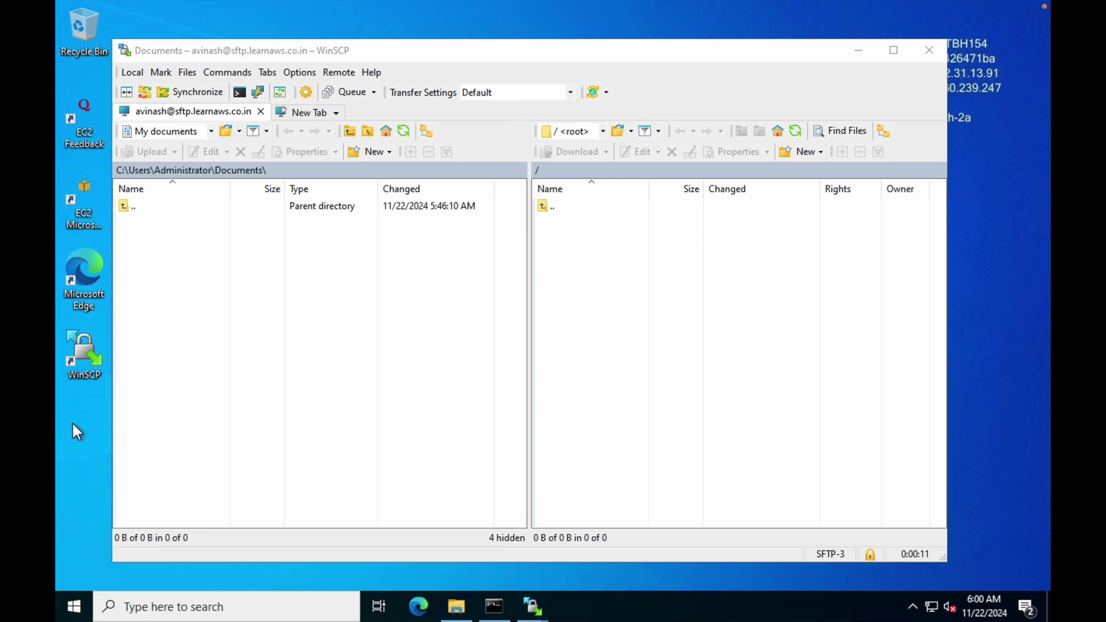
# Step: Create a text document named demo.txt on the Windows desktop
pyautogui.rightClick(72, 425)
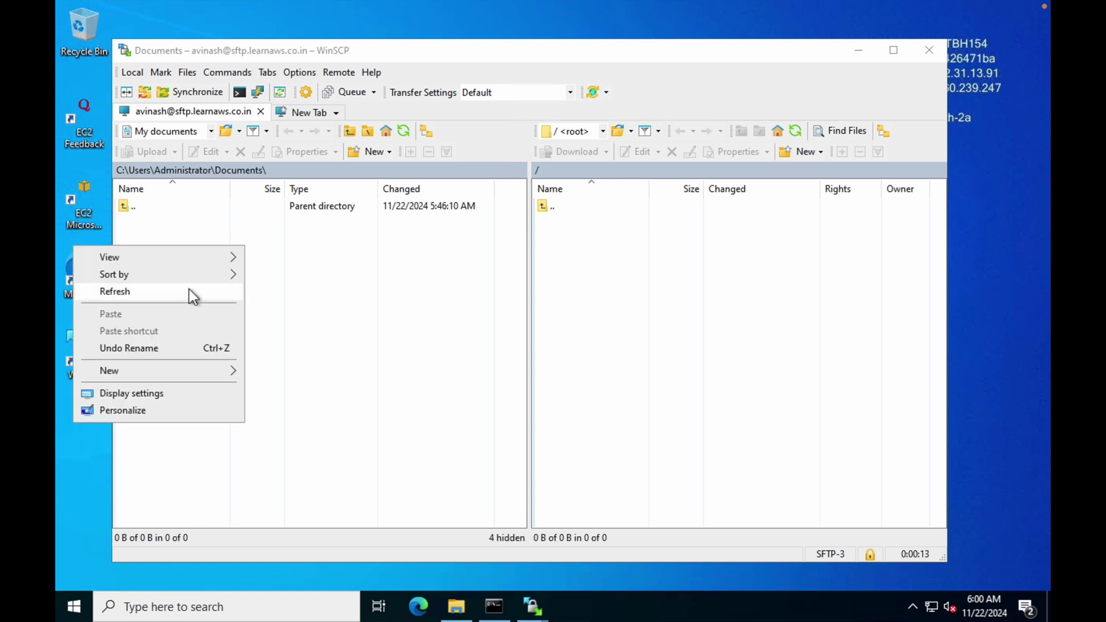
pyautogui.click(209, 371)
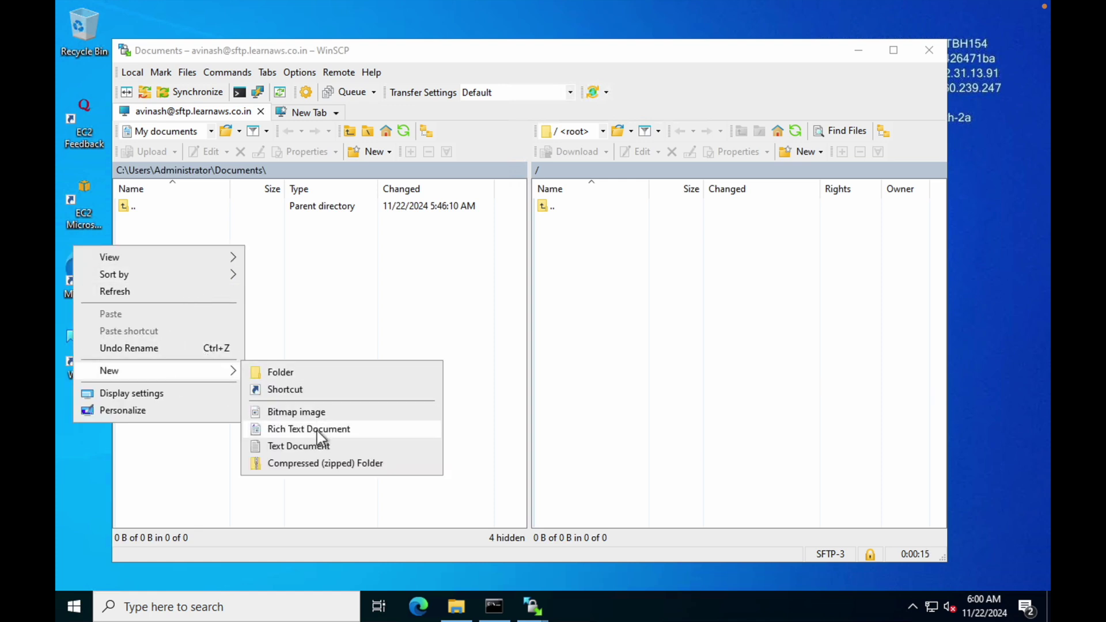
pyautogui.click(321, 447)
pyautogui.write('demo.txt')
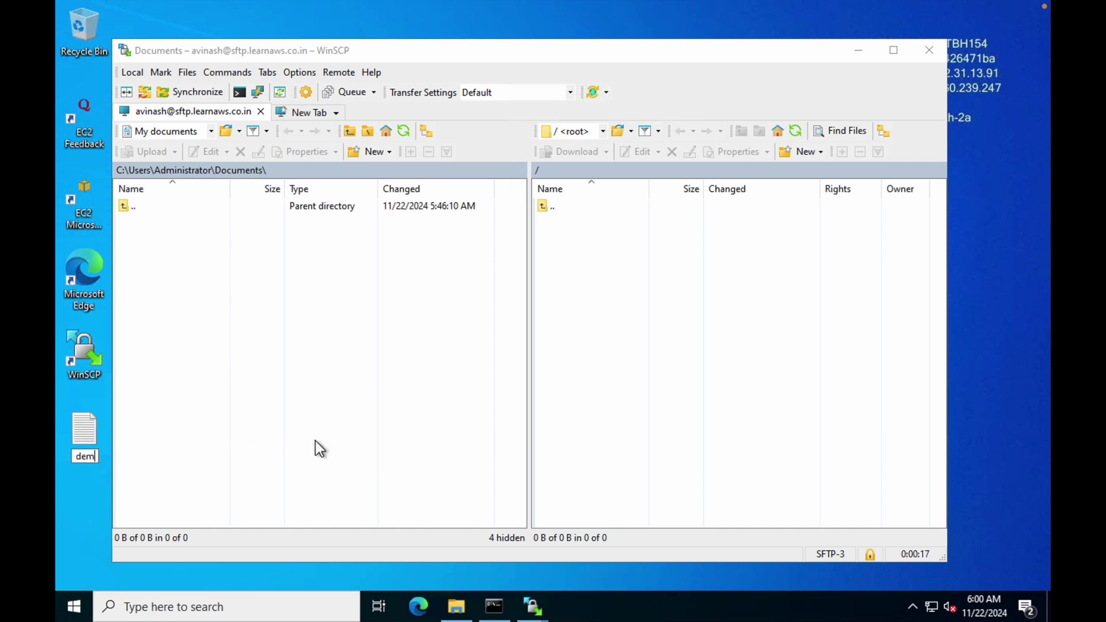
pyautogui.press('Return')
# Step: Open the new demo.txt file, enter "This is sftp demo from windows OS", and save it on closing
pyautogui.press('Return')
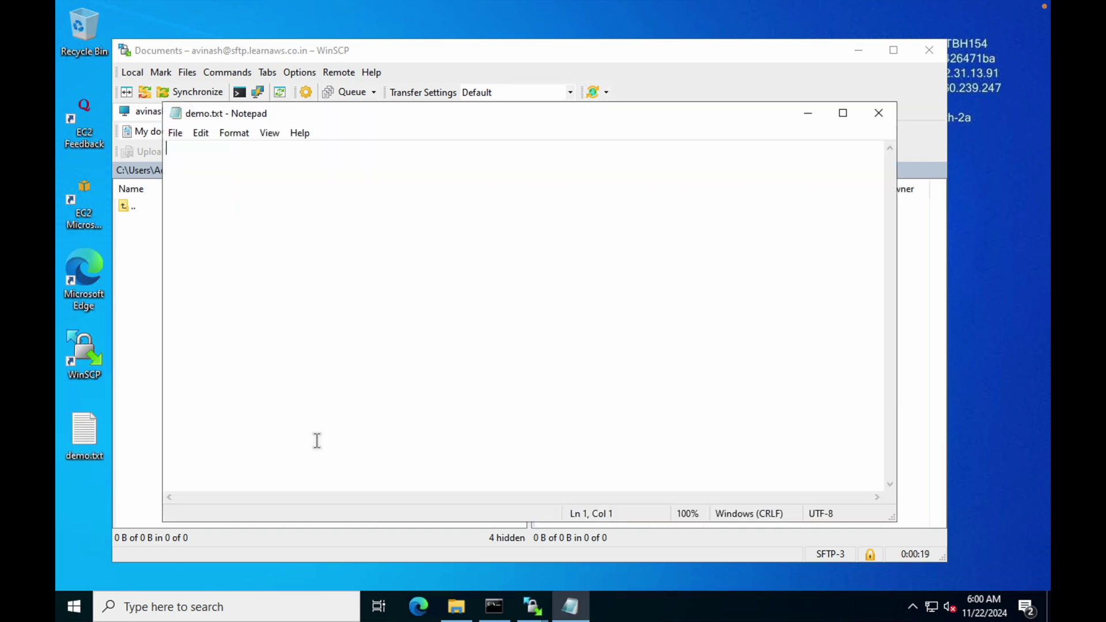
pyautogui.write('This is ')
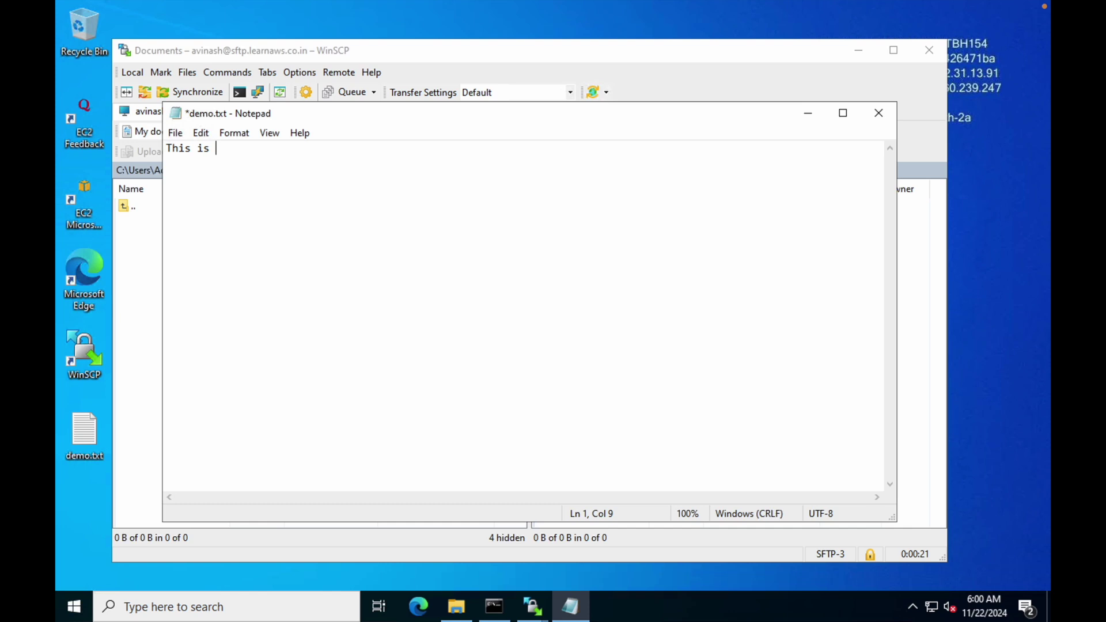
pyautogui.write('sftp demo from windows OS')
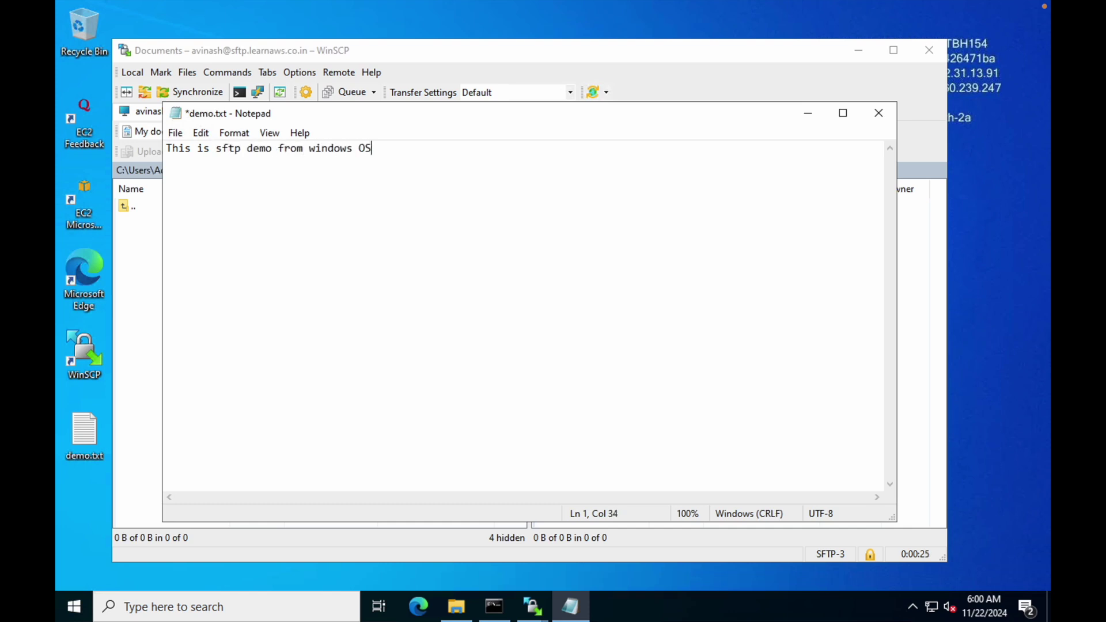
pyautogui.click(878, 112)
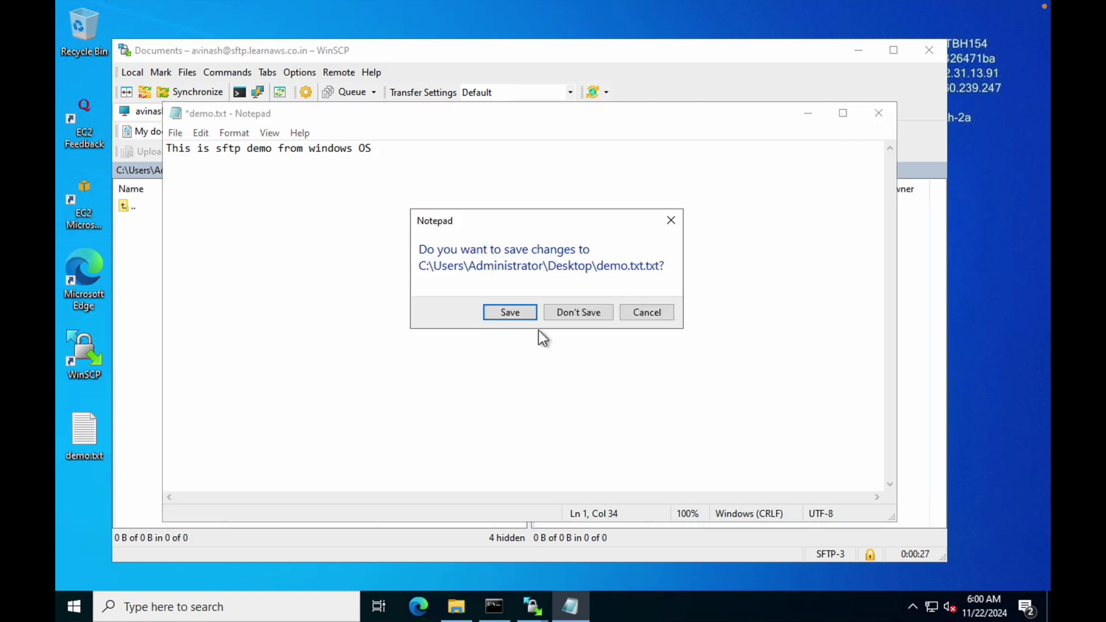
pyautogui.click(500, 312)
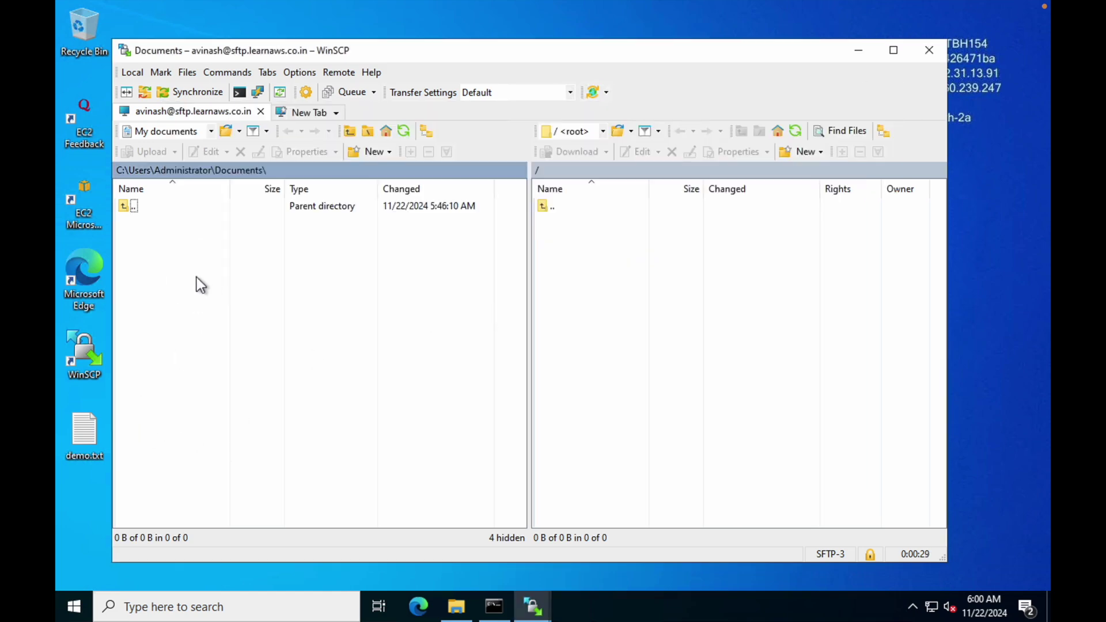
# Step: Switch the local side of the WinSCP session from Documents to the Administrator's Desktop folder
pyautogui.doubleClick(138, 206)
pyautogui.click(212, 131)
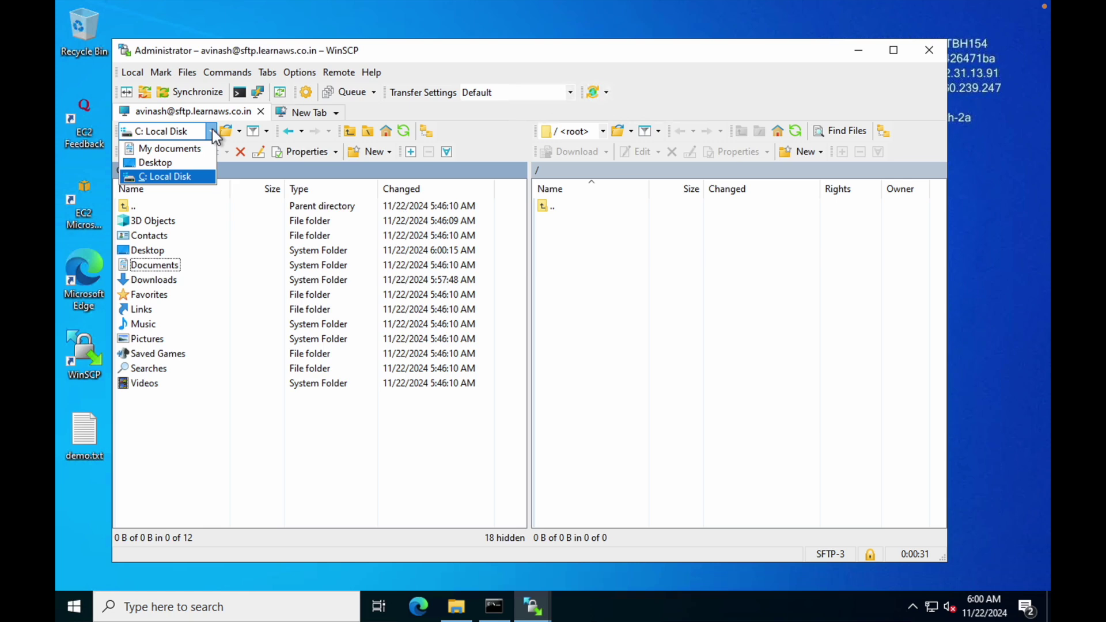
pyautogui.doubleClick(155, 250)
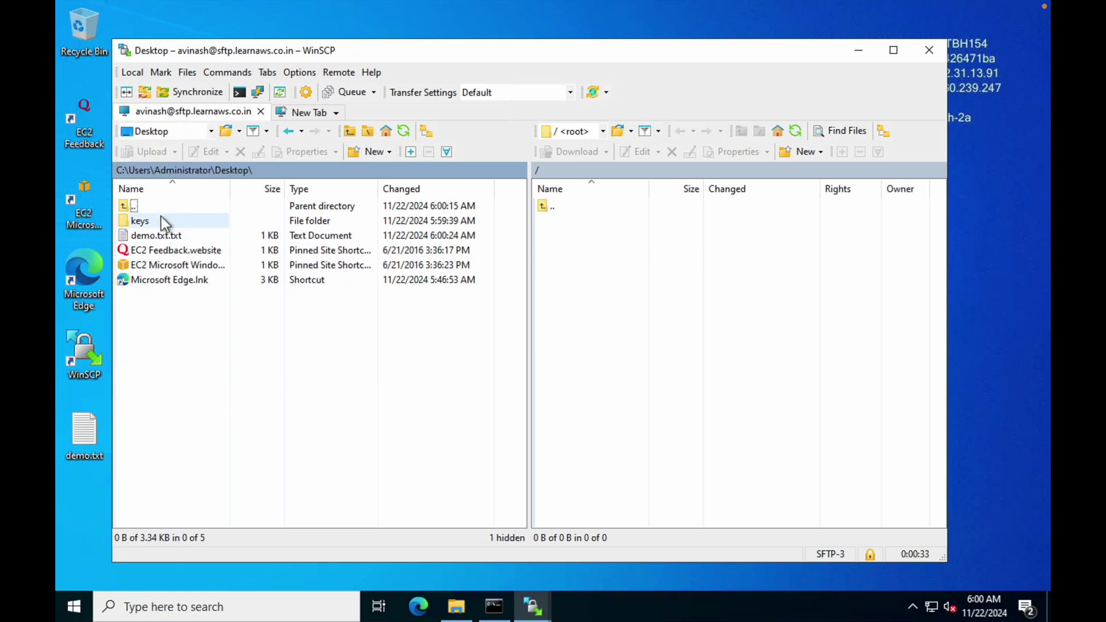
# Step: Upload demo.txt.txt from the local Desktop to the remote root directory, with the upload dialog set not to show again, and dismiss the notification
pyautogui.click(154, 236)
pyautogui.moveTo(569, 241); pyautogui.dragTo(683, 431)
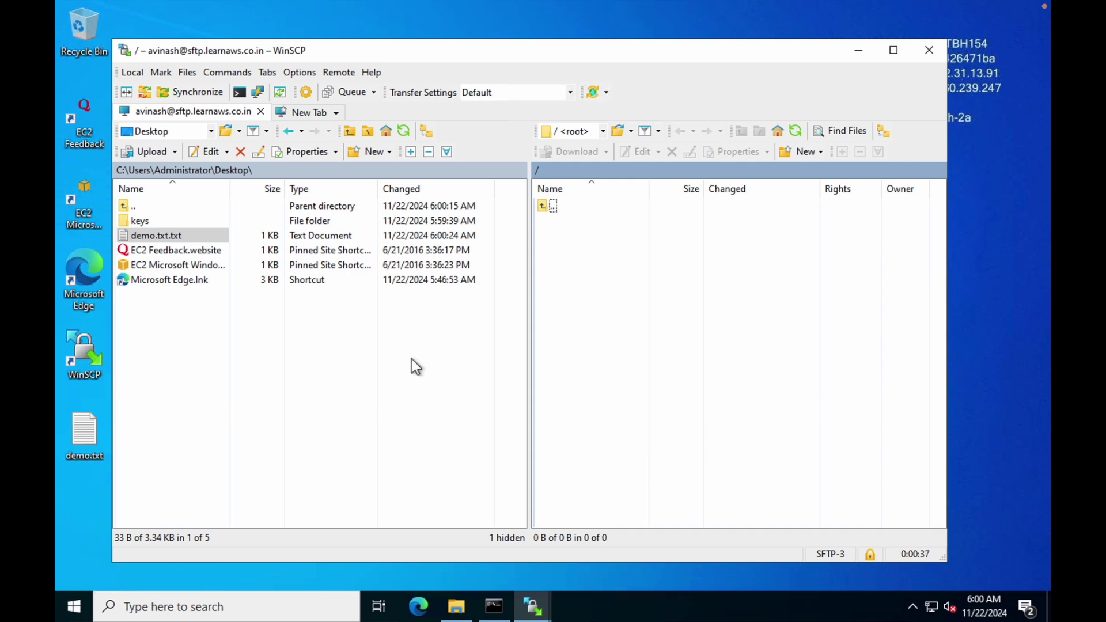
pyautogui.click(172, 233)
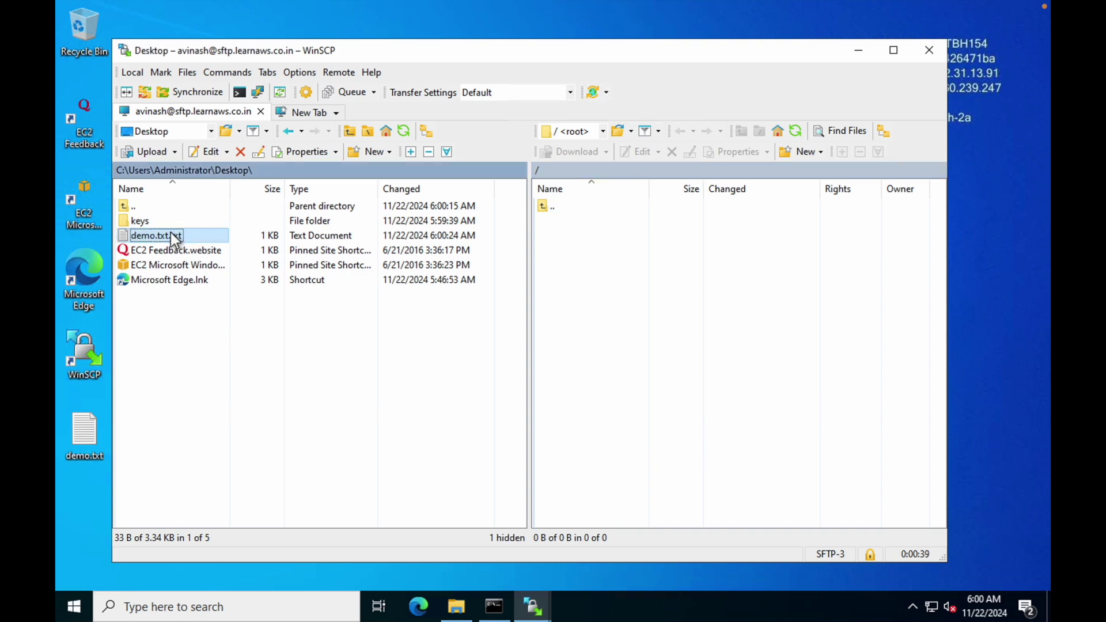
pyautogui.moveTo(149, 235); pyautogui.dragTo(614, 307)
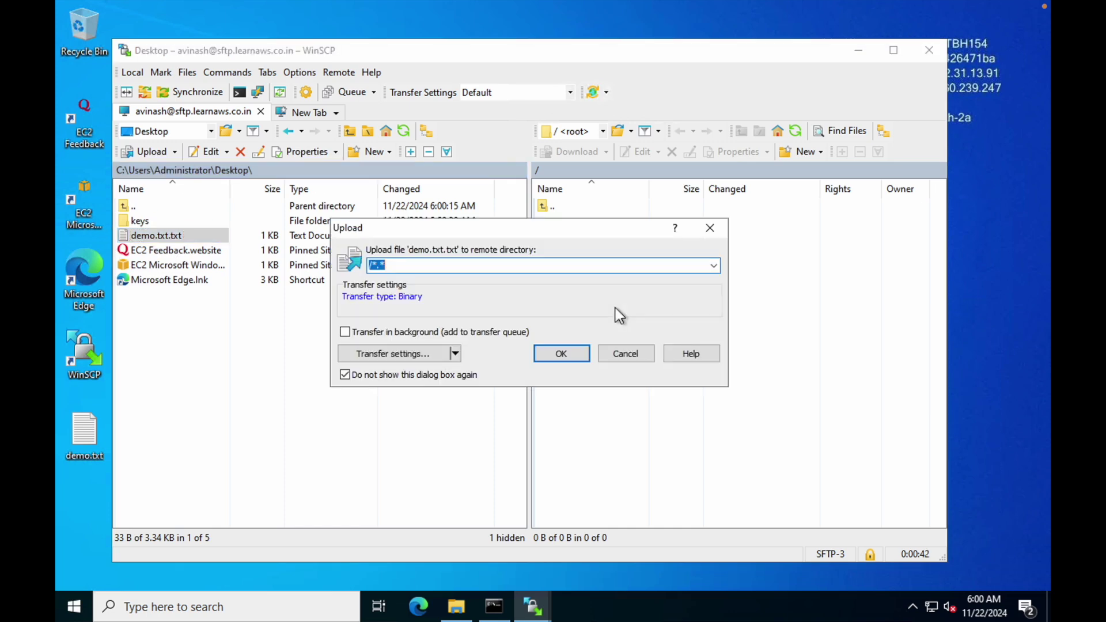
pyautogui.click(560, 354)
pyautogui.click(424, 413)
pyautogui.click(581, 219)
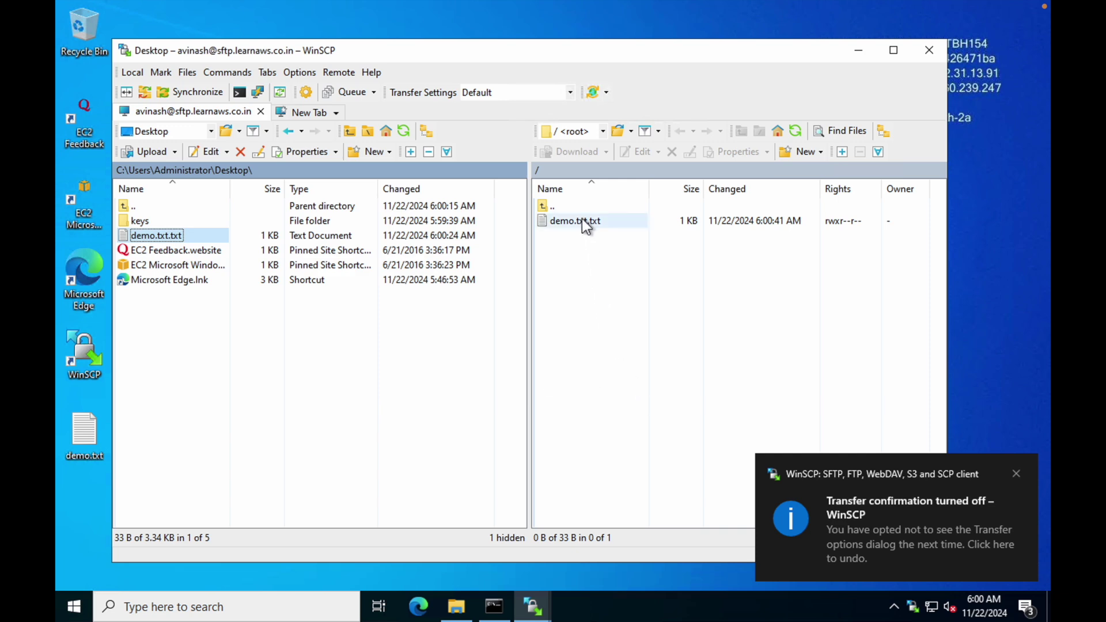
pyautogui.click(1016, 472)
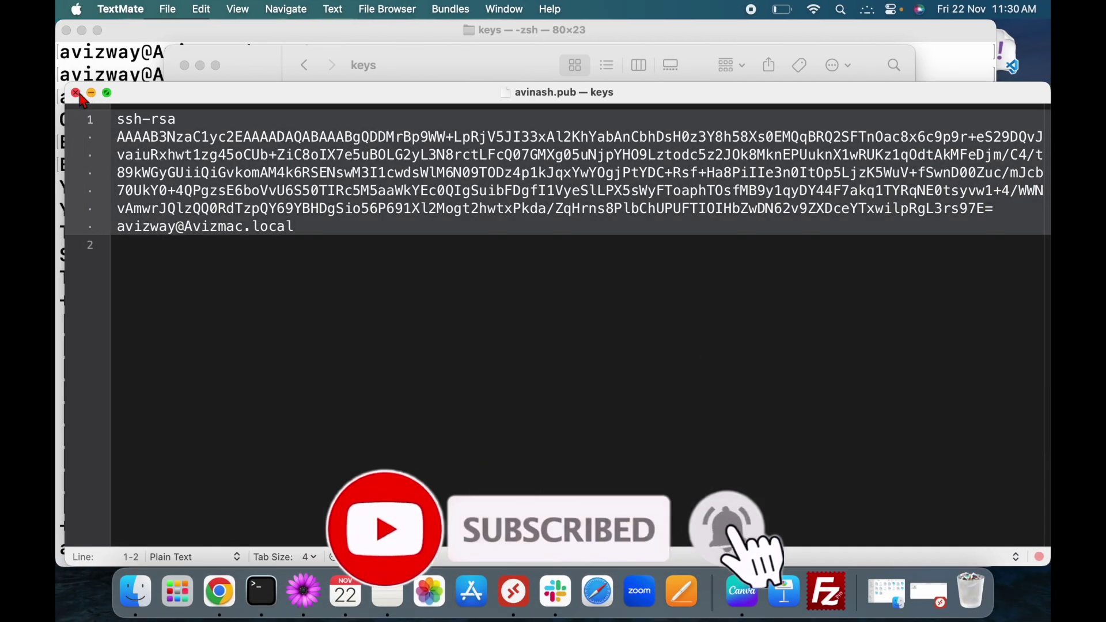
# Step: Close the public key file, switch to Chrome, and refresh the object list of the SFTP user's S3 folder
pyautogui.click(76, 92)
pyautogui.click(222, 591)
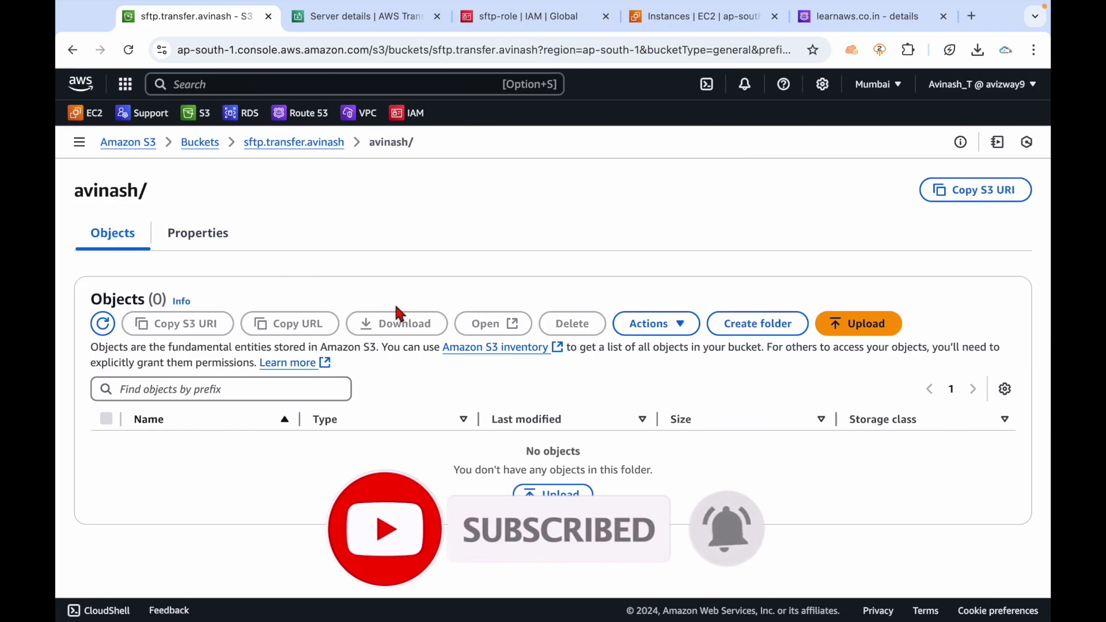
pyautogui.click(103, 324)
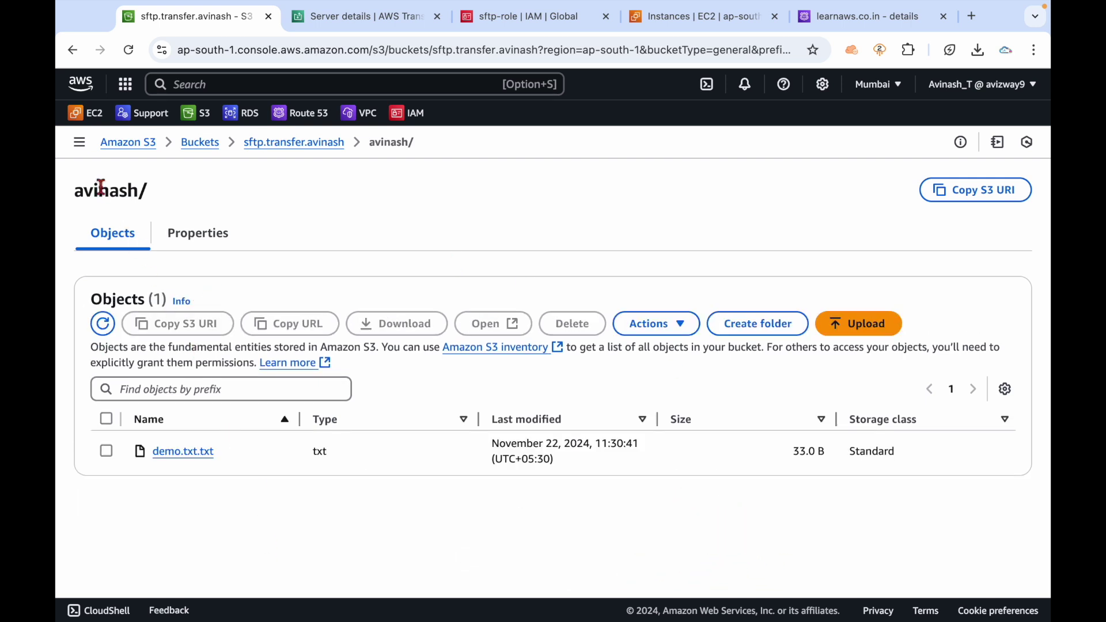
# Step: Review the user folders at the bucket's root level, then reopen the SFTP user's folder and check the uploaded file
pyautogui.click(294, 146)
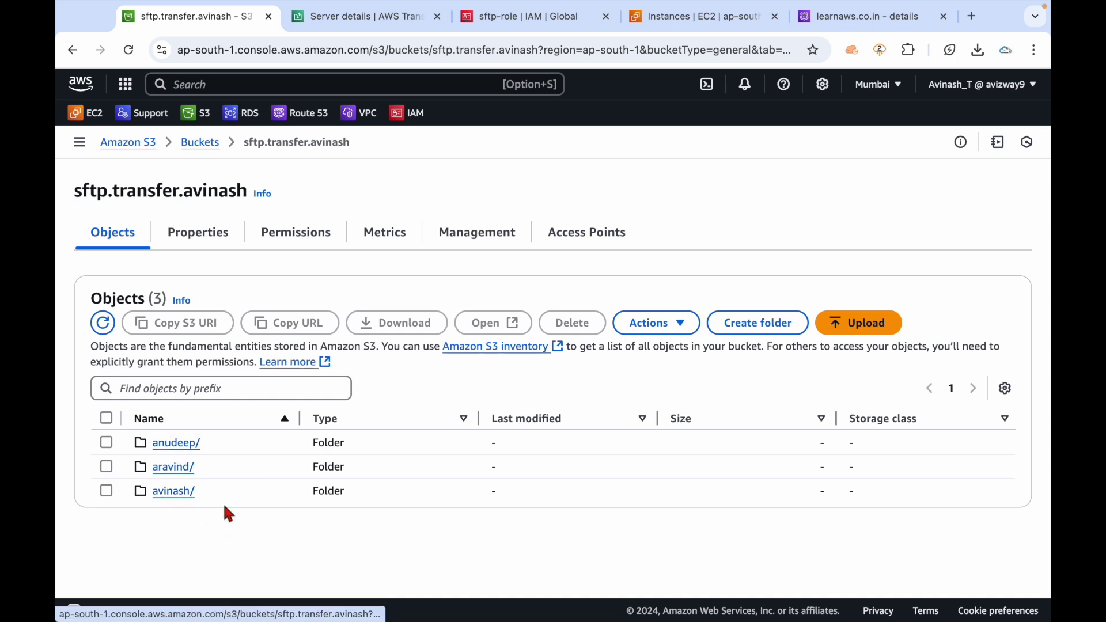
pyautogui.moveTo(204, 495); pyautogui.dragTo(154, 495)
pyautogui.click(204, 527)
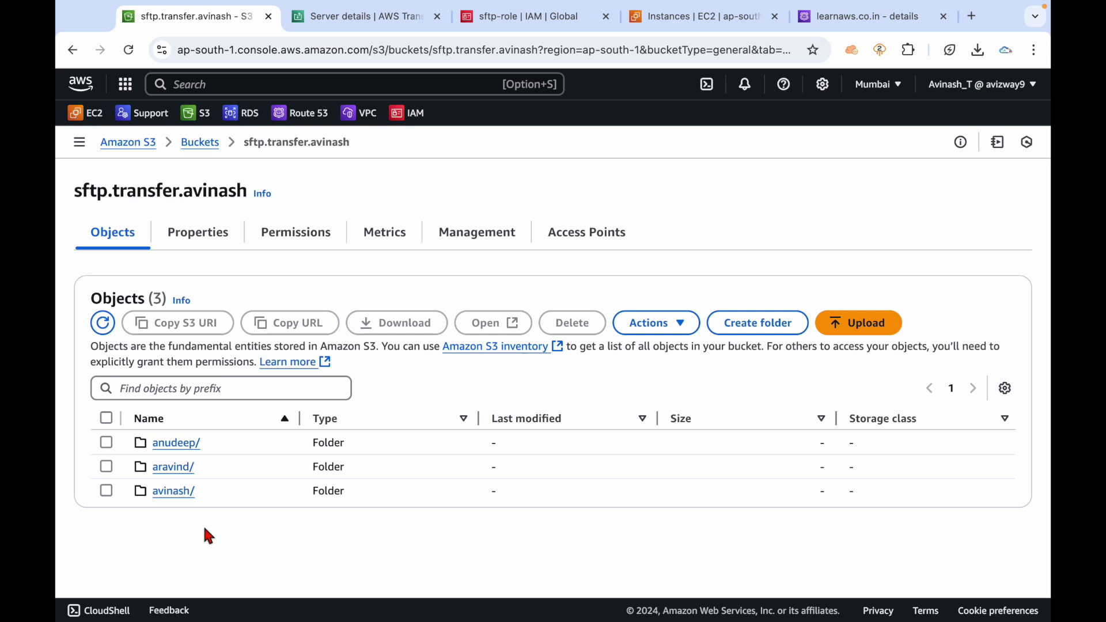
pyautogui.click(178, 499)
pyautogui.moveTo(237, 458); pyautogui.dragTo(151, 453)
pyautogui.click(254, 499)
pyautogui.click(233, 522)
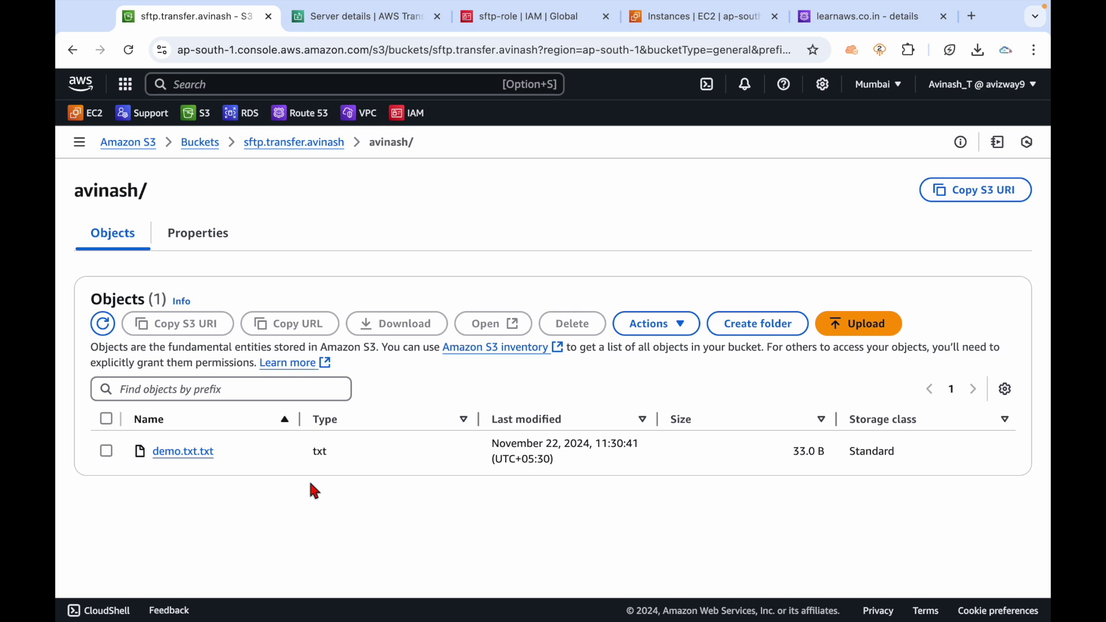
# Step: Search the web for "filezilla download" in a new browser tab, look at the client download results, and close the tab
pyautogui.click(973, 23)
pyautogui.write('fire')
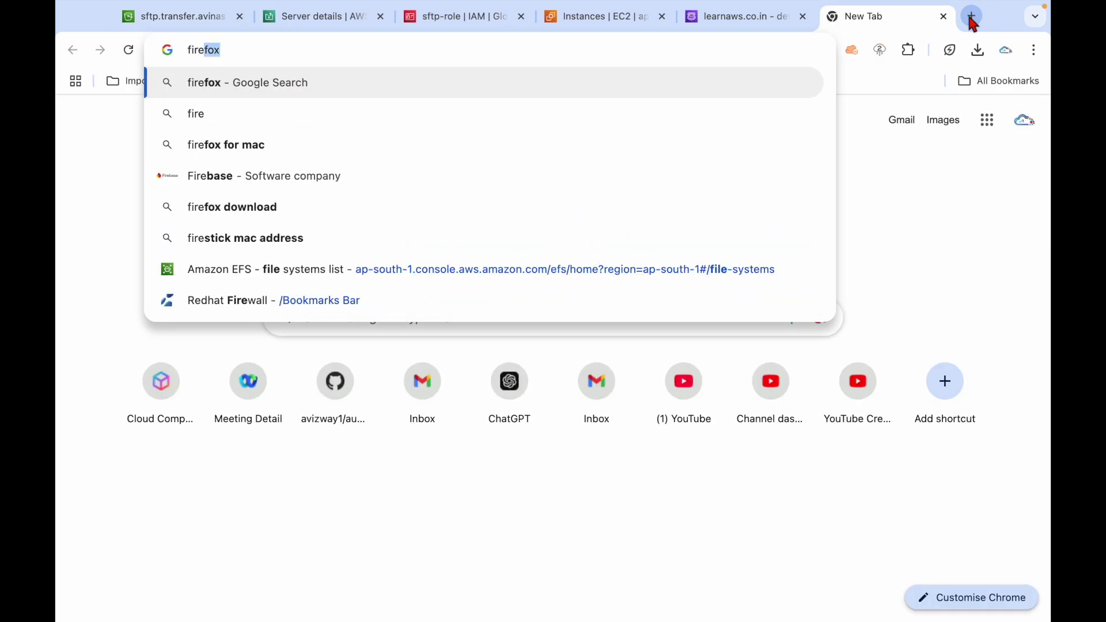
pyautogui.write('zi')
pyautogui.press('Down')
pyautogui.press('Down')
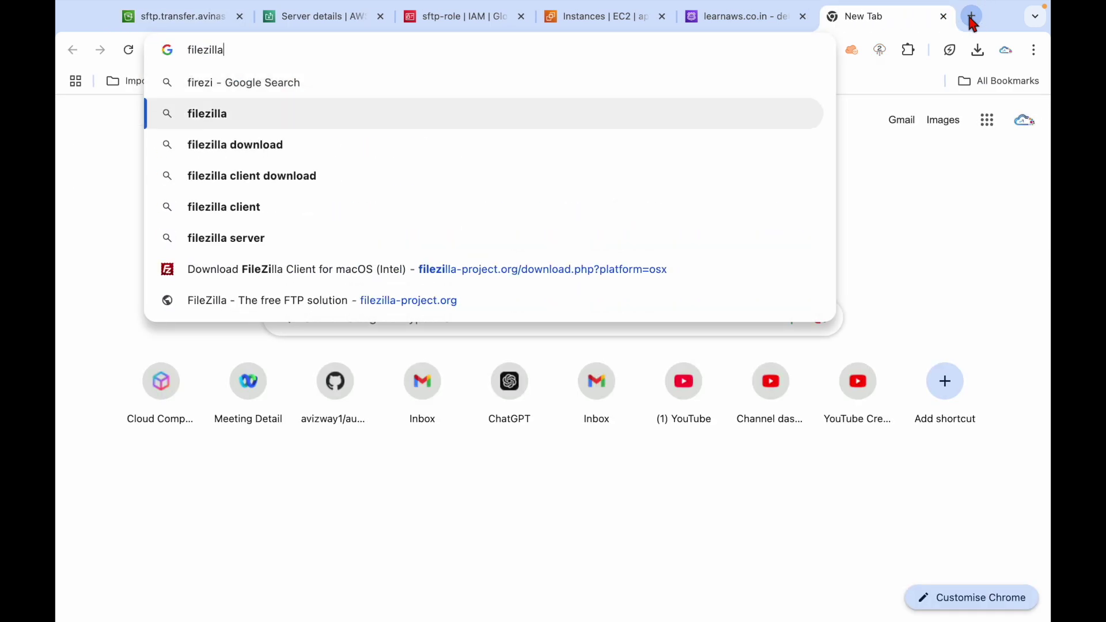
pyautogui.press('Return')
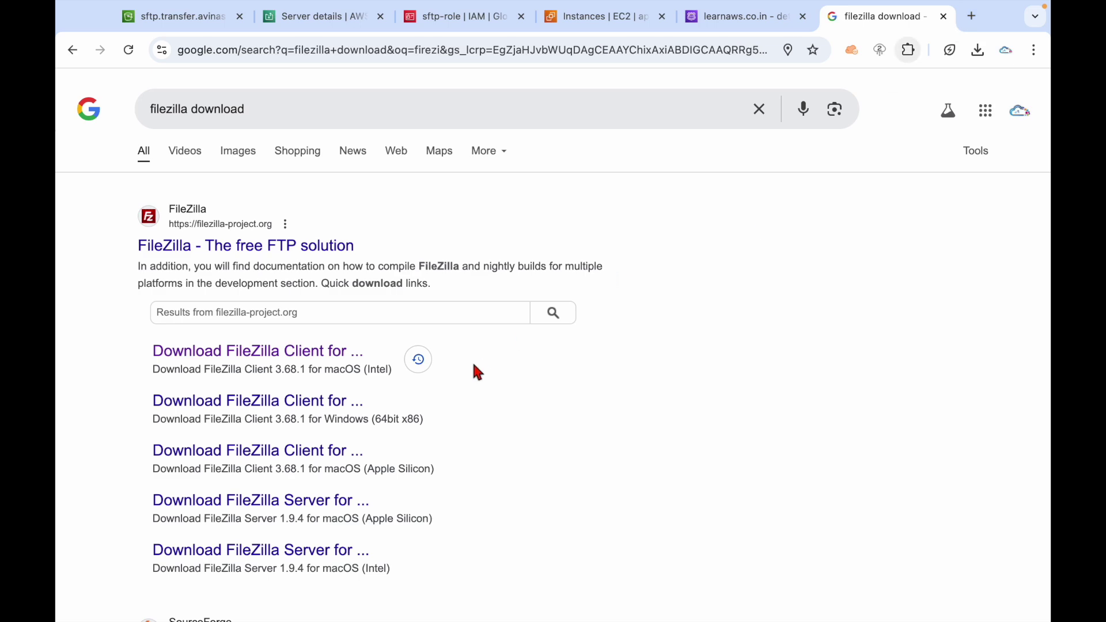
pyautogui.click(945, 17)
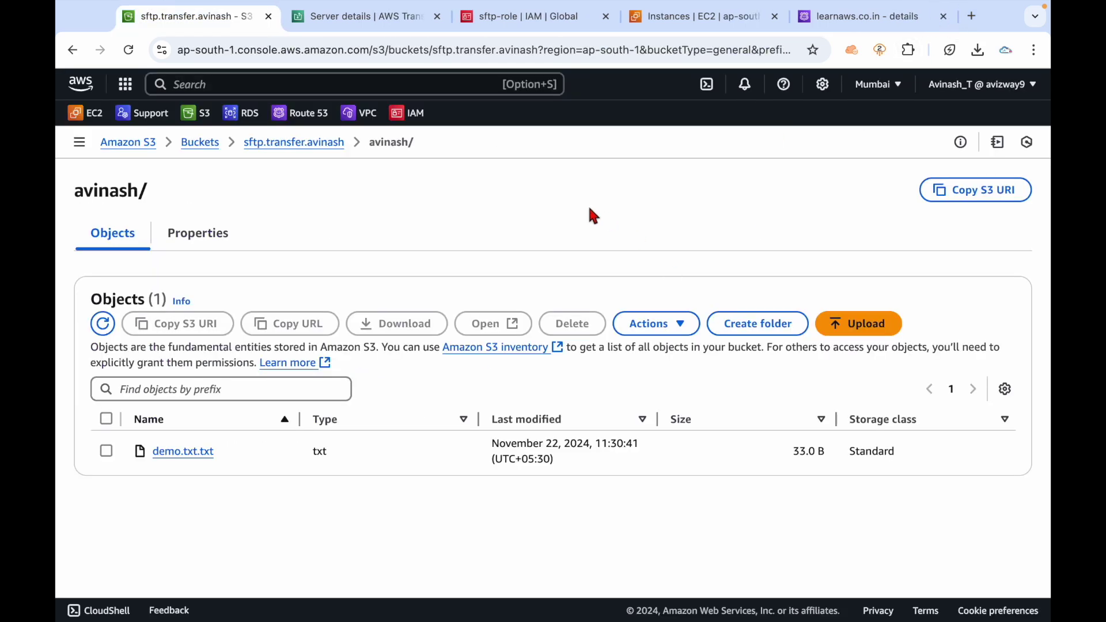
pyautogui.hotkey('ctrl', 'Right')
pyautogui.click(448, 377)
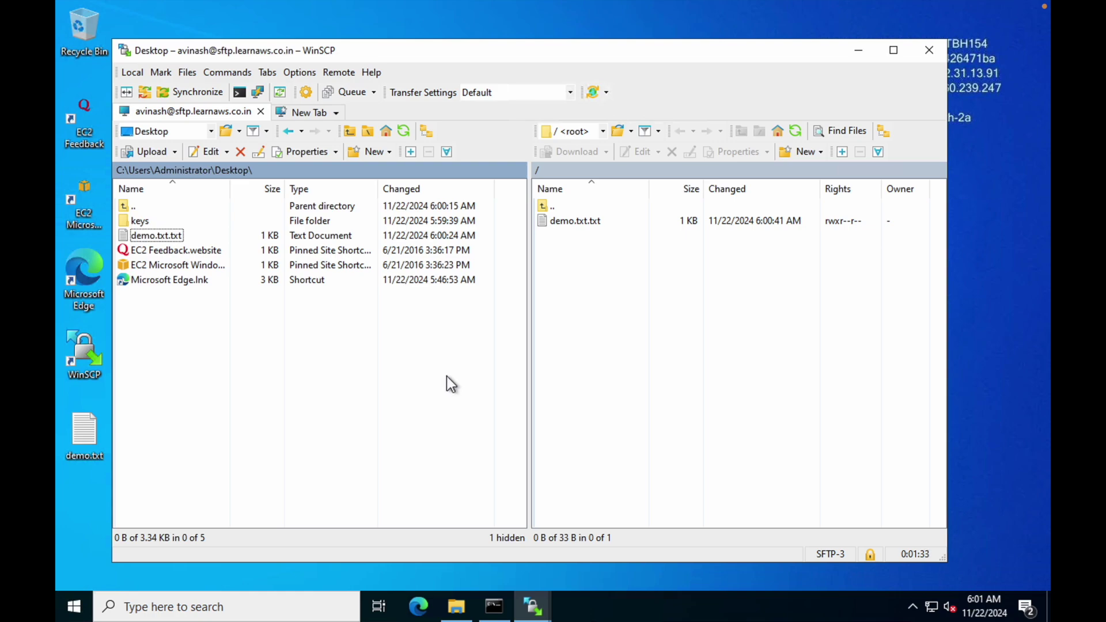
pyautogui.hotkey('ctrl', 'Left')
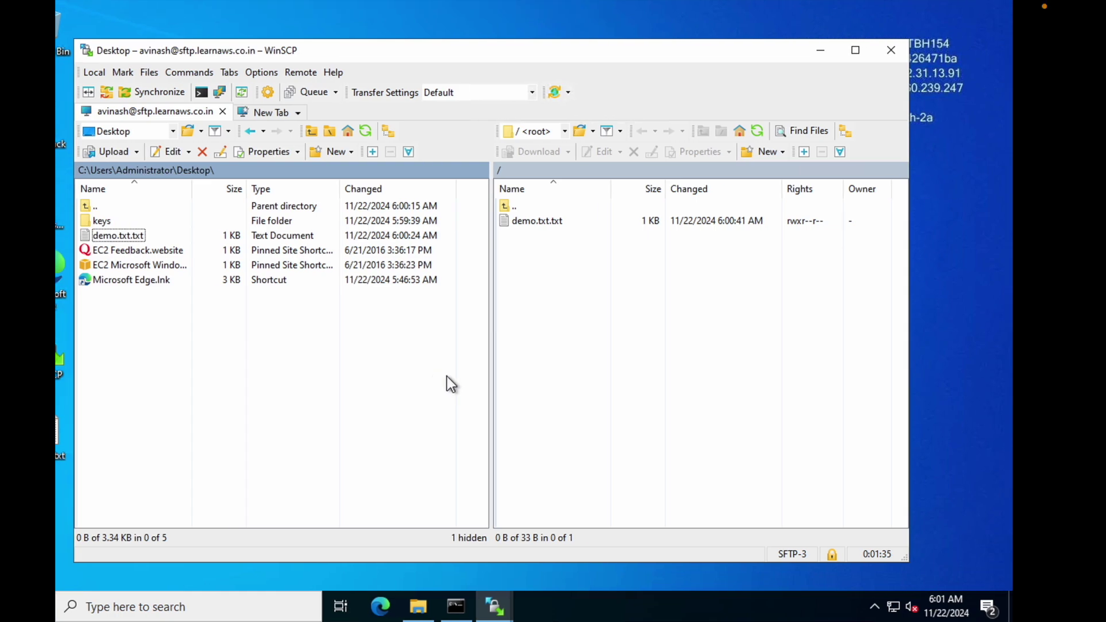
# Step: Go back to the AWS Transfer Family servers list in Chrome and examine the SFTP server's entry
pyautogui.click(447, 24)
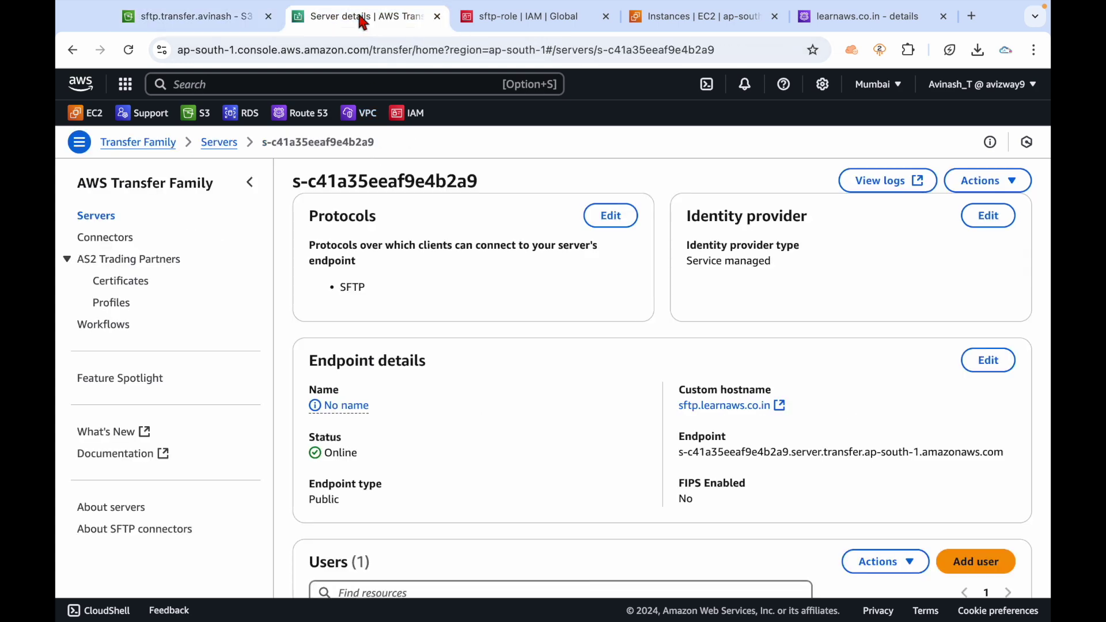
pyautogui.click(217, 143)
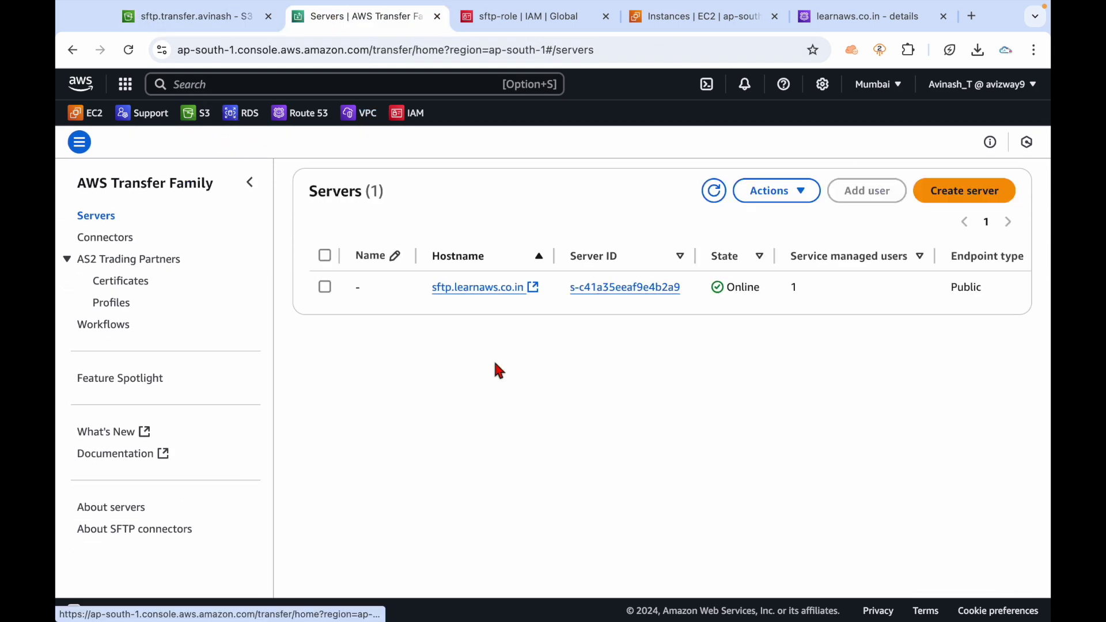
pyautogui.moveTo(690, 287); pyautogui.dragTo(551, 285)
pyautogui.click(617, 484)
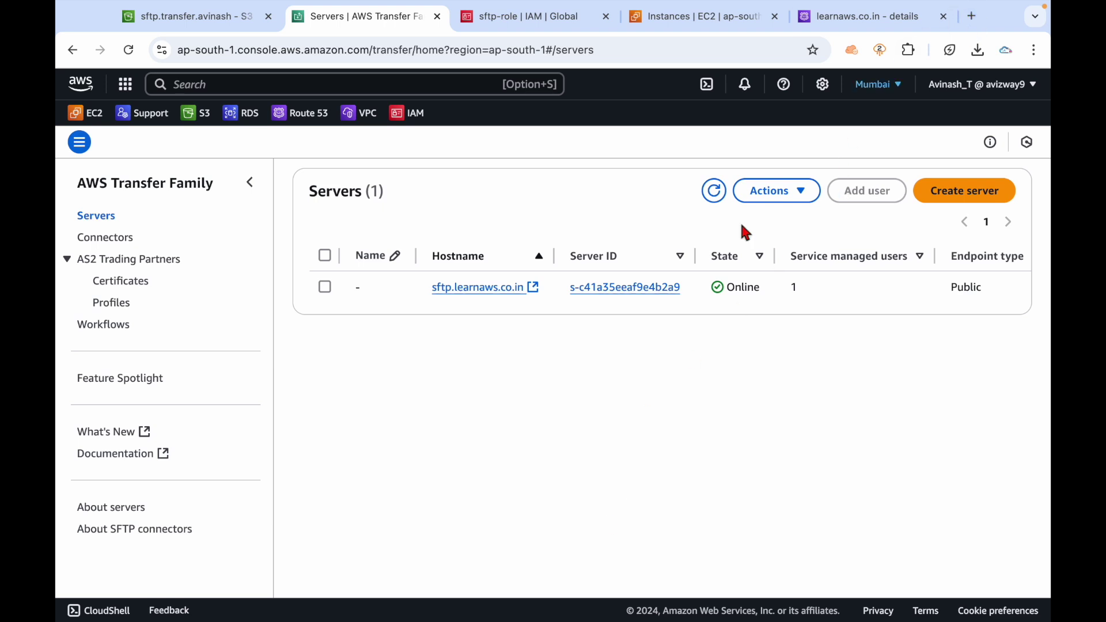
pyautogui.click(970, 26)
pyautogui.write('yout')
pyautogui.press('Down')
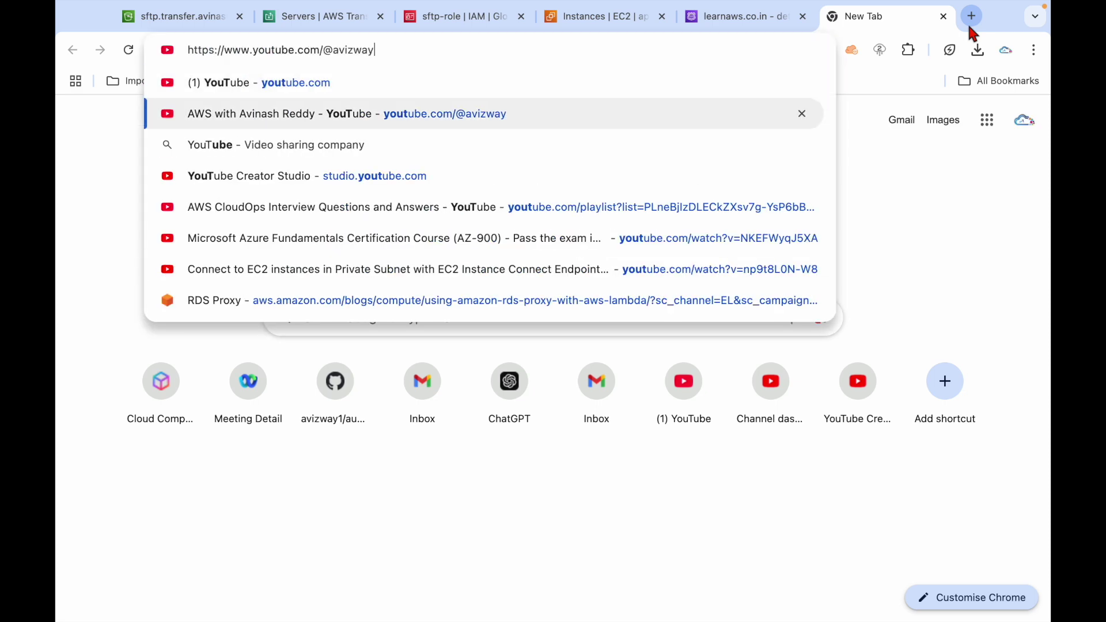
pyautogui.press('Return')
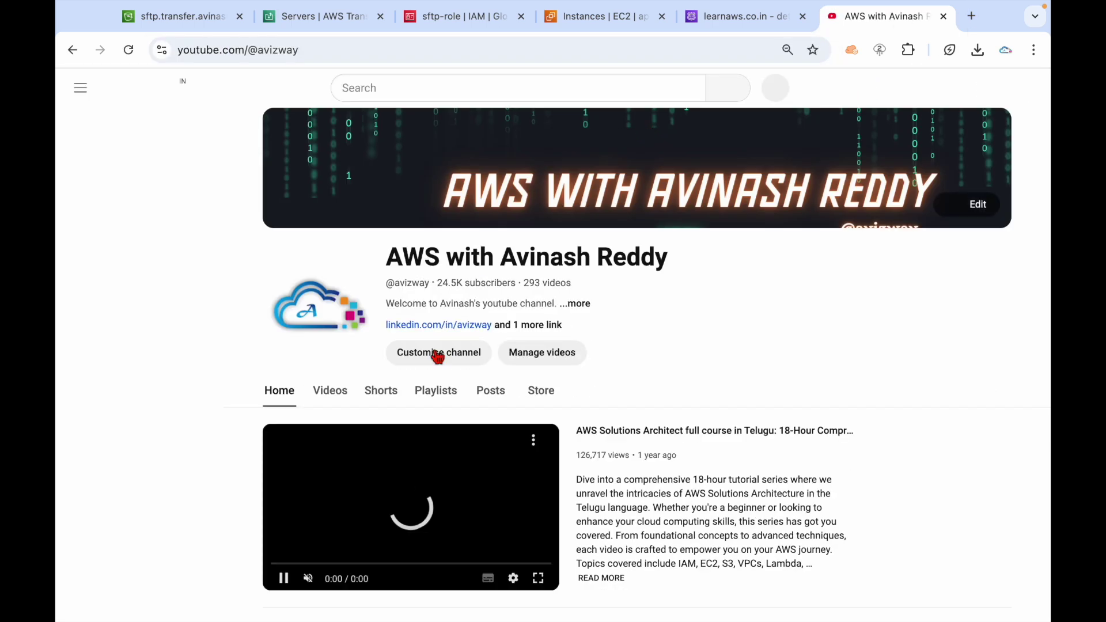
# Step: Browse the channel's latest videos, then open its playlists
pyautogui.click(329, 394)
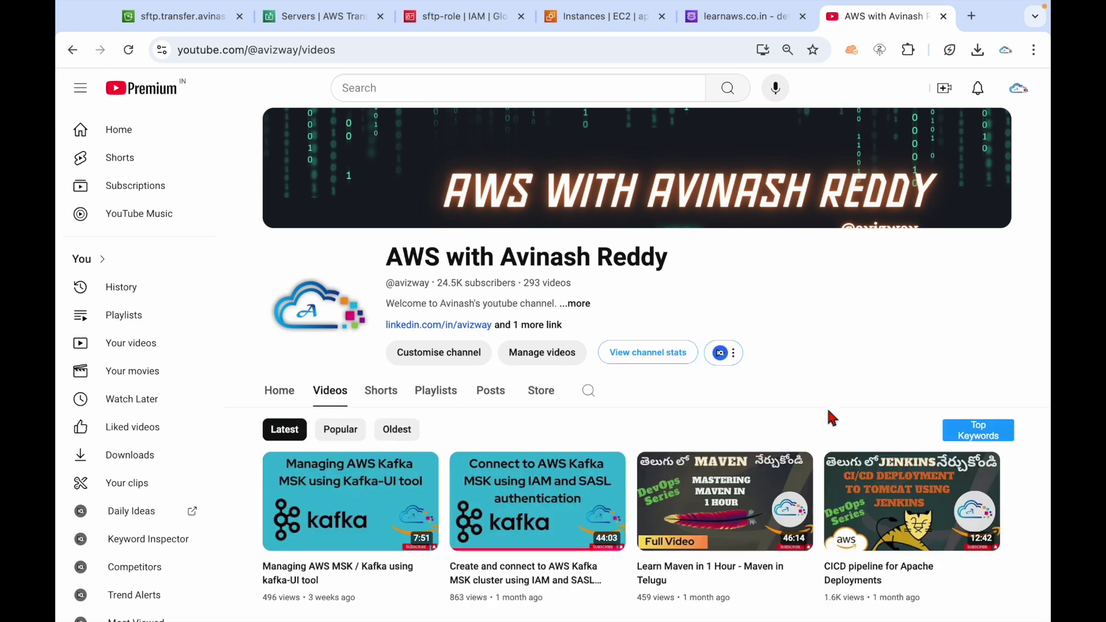
pyautogui.scroll(-3, 753, 358)
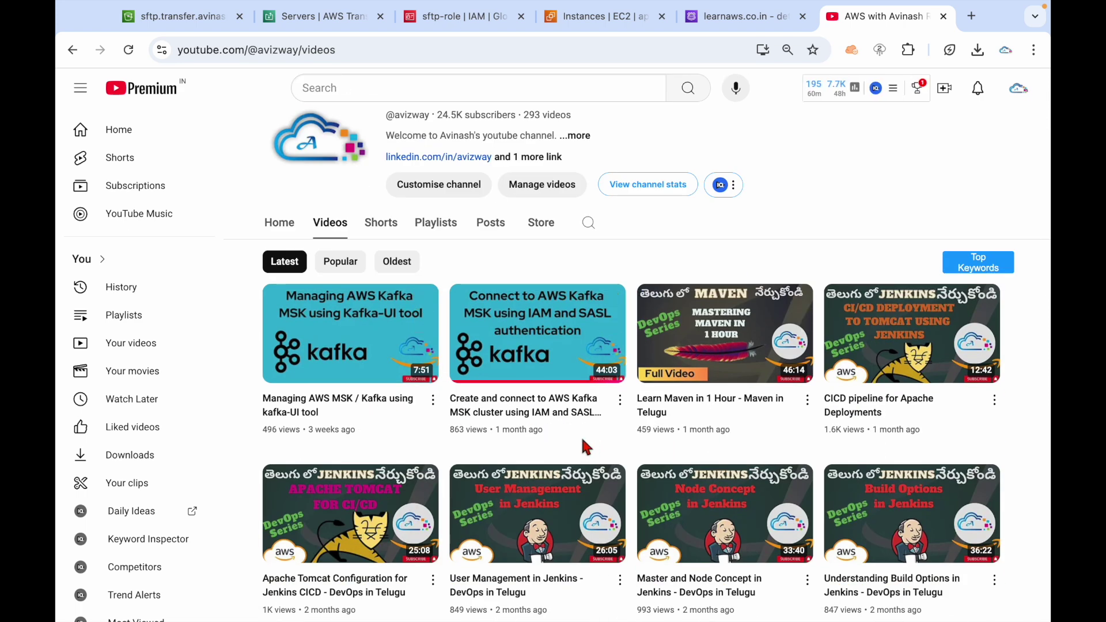
pyautogui.scroll(2, 655, 444)
pyautogui.click(435, 249)
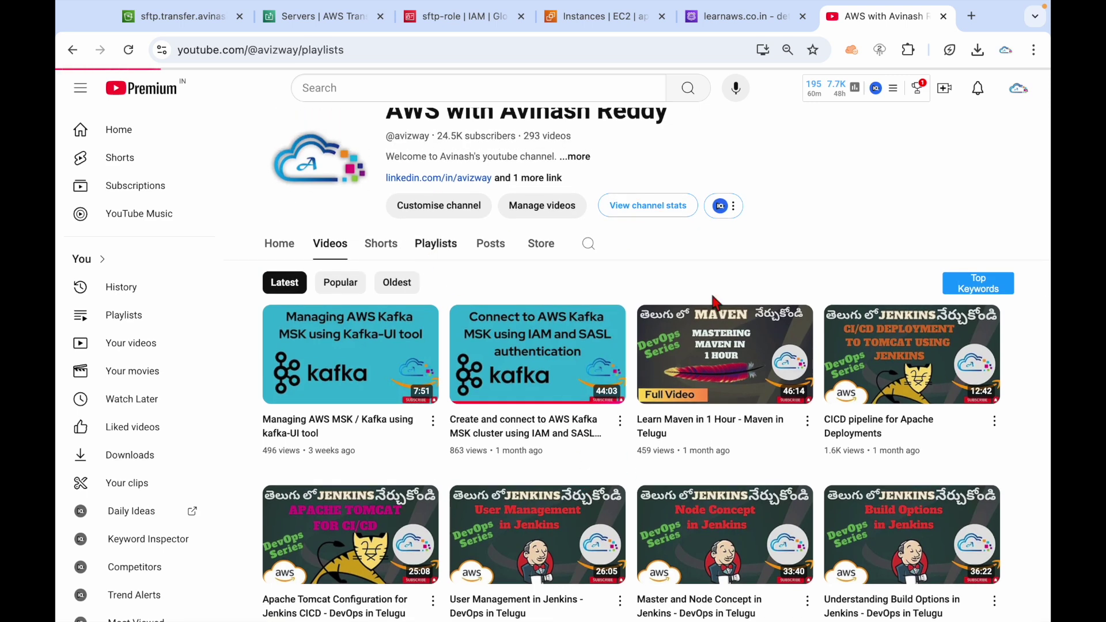